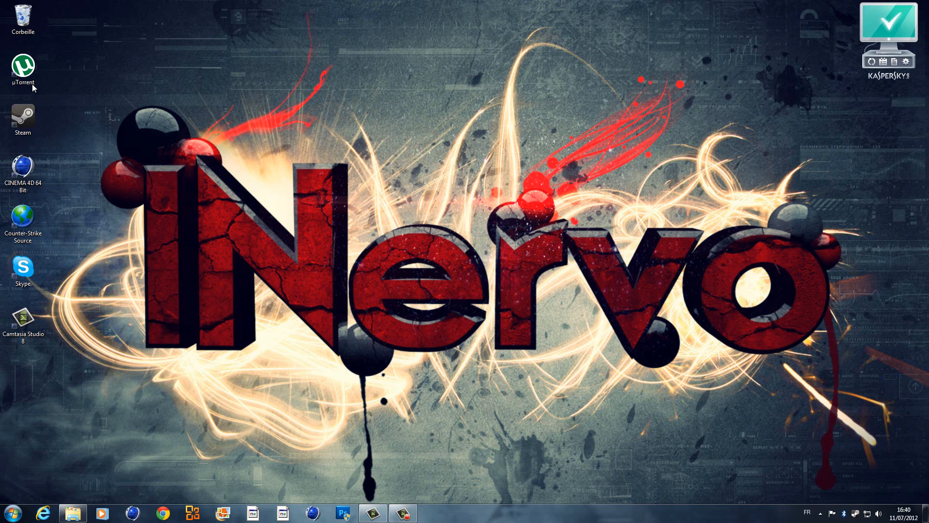
Open CINEMA 4D and add a MoGraph text object to the empty scene.
{"action": "double_click", "coordinate": [23, 167]}
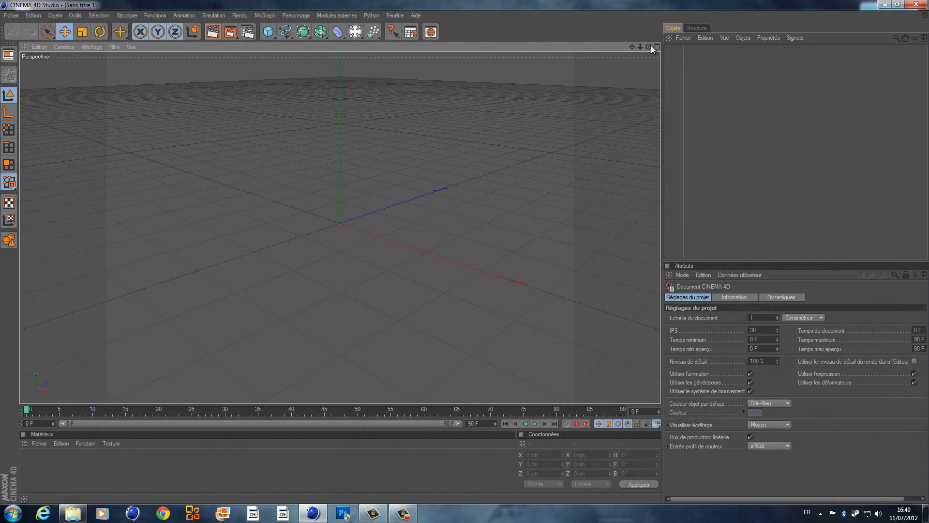
{"action": "left_click_drag", "start_coordinate": [648, 46], "coordinate": [460, 256]}
{"action": "left_click", "coordinate": [263, 15]}
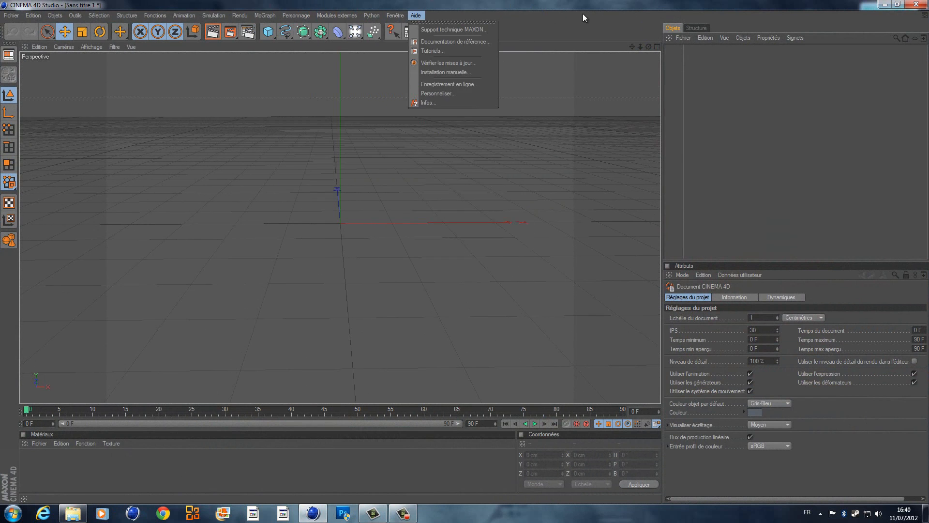
{"action": "left_click", "coordinate": [651, 44]}
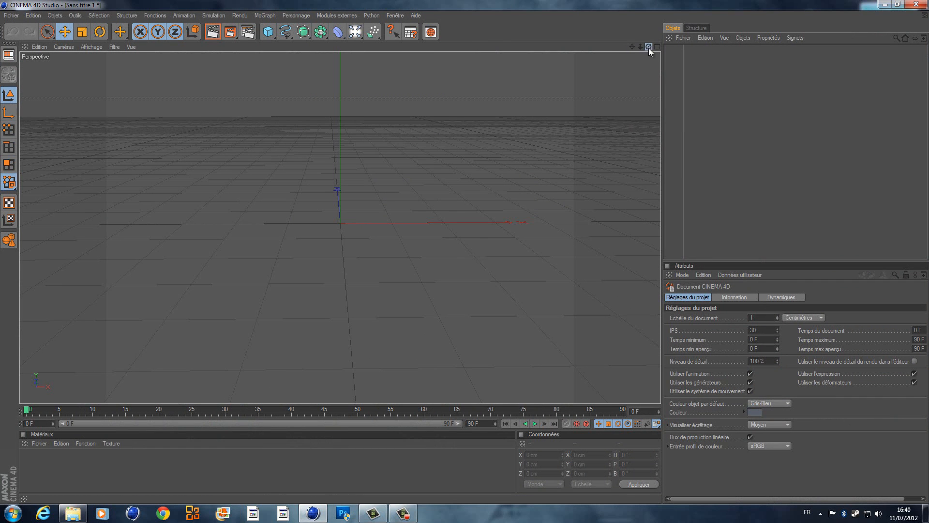
{"action": "left_click_drag", "start_coordinate": [649, 48], "coordinate": [299, 21]}
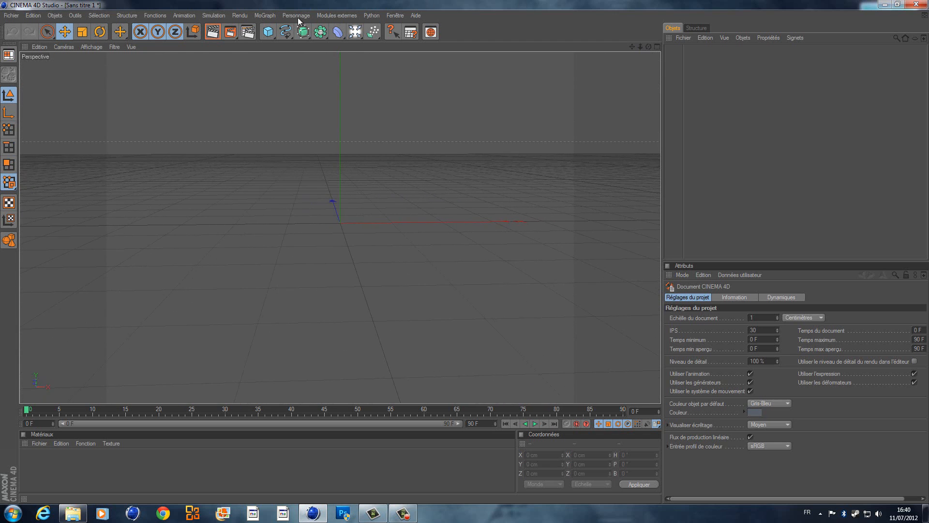
{"action": "left_click", "coordinate": [265, 15]}
{"action": "left_click", "coordinate": [292, 122]}
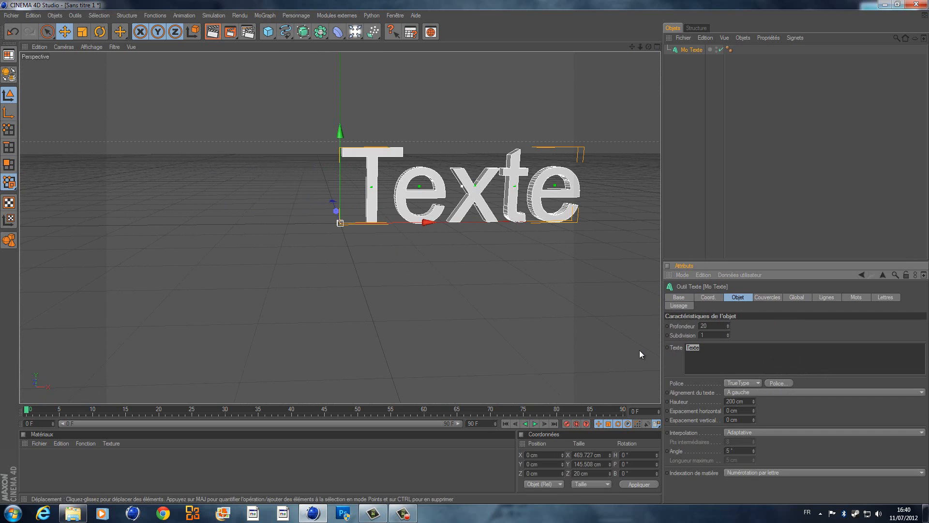
{"action": "key", "text": "Caps_Lock"}
{"action": "key", "text": "i"}
{"action": "key", "text": "n"}
{"action": "key", "text": "Caps_Lock"}
{"action": "key", "text": "e"}
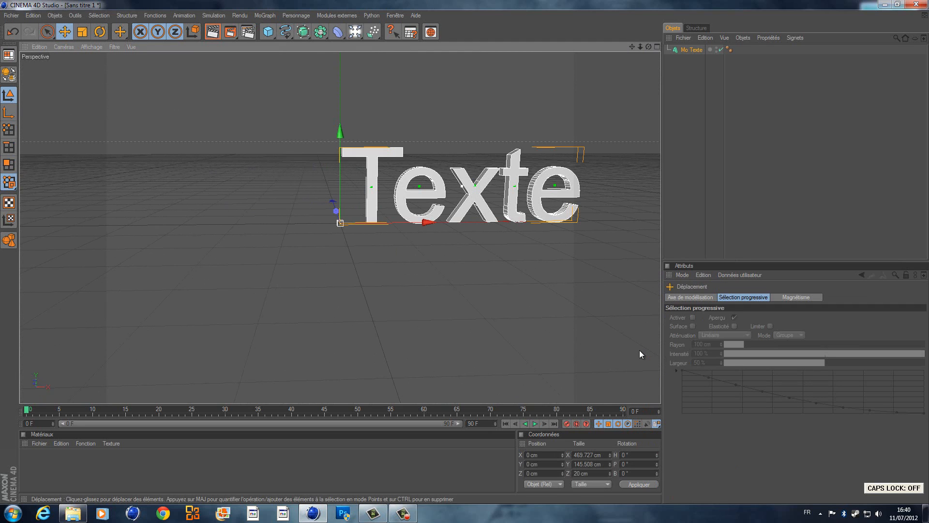
{"action": "key", "text": "r"}
{"action": "key", "text": "v"}
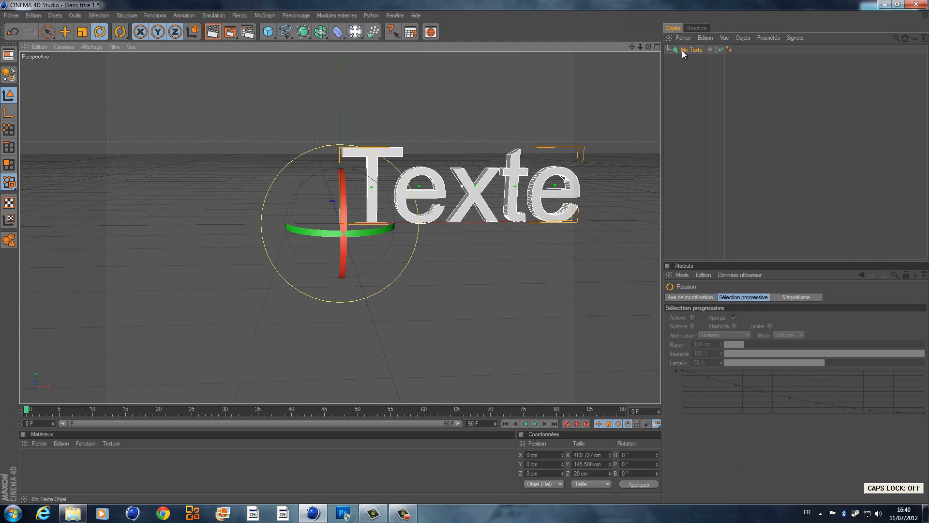
Change the text object's wording to INervo and set its depth to 60.
{"action": "left_click", "coordinate": [683, 50]}
{"action": "left_click_drag", "start_coordinate": [709, 352], "coordinate": [686, 350]}
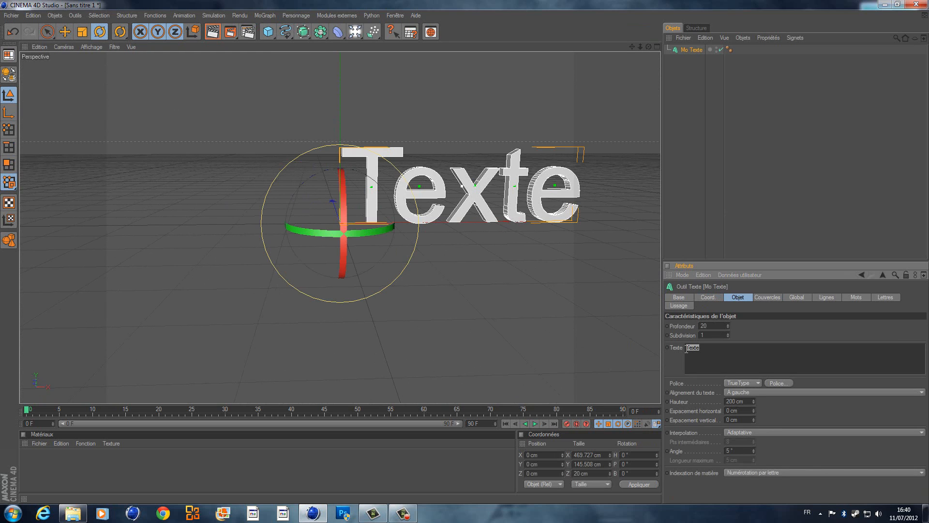
{"action": "key", "text": "Caps_Lock"}
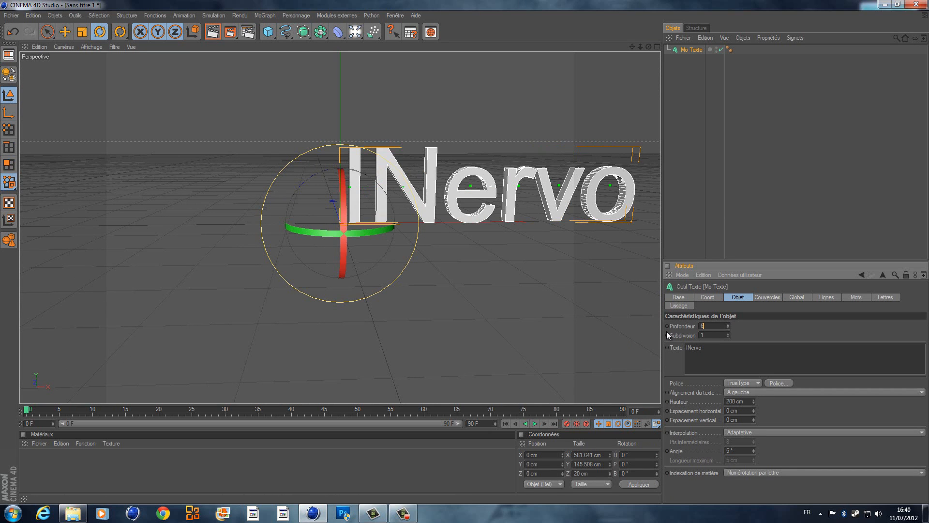
{"action": "type", "text": "60"}
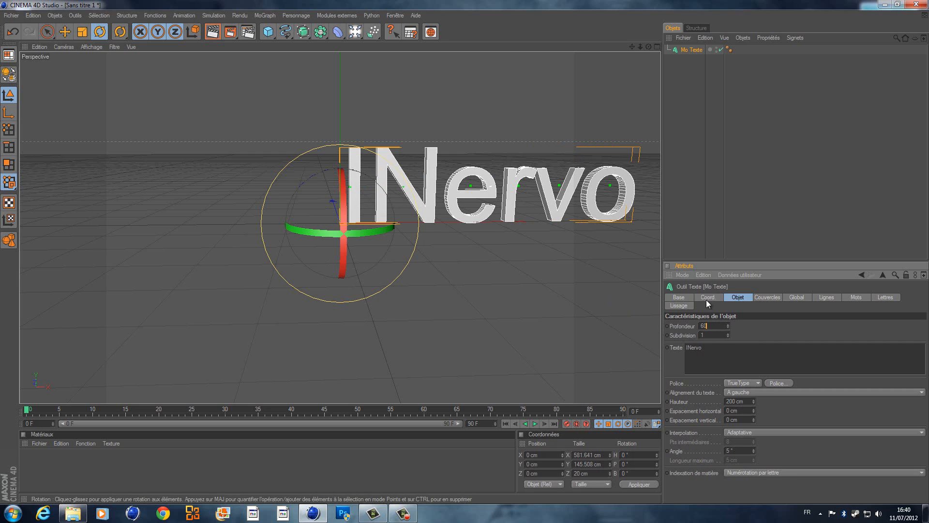
Move the INervo text along X to about -255 cm and change its font to N.O.- Movement.
{"action": "left_click", "coordinate": [64, 32]}
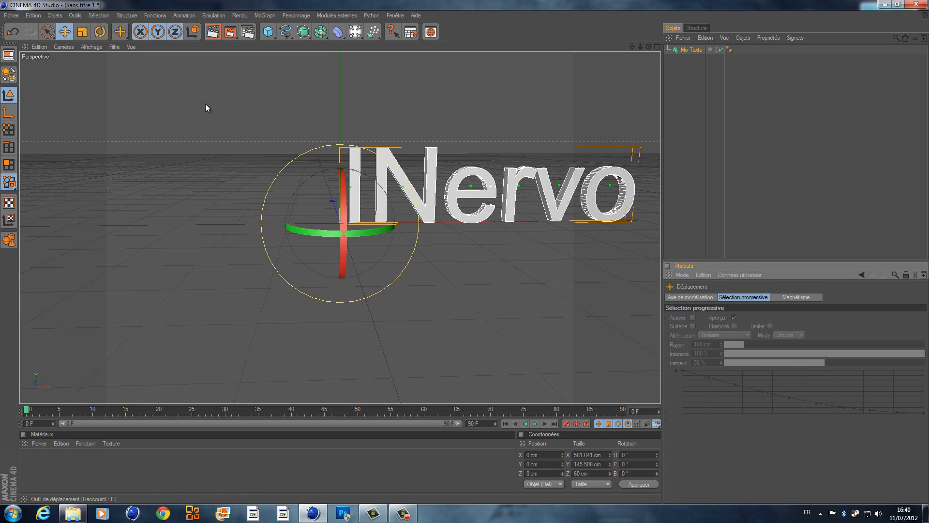
{"action": "left_click_drag", "start_coordinate": [428, 223], "coordinate": [295, 223]}
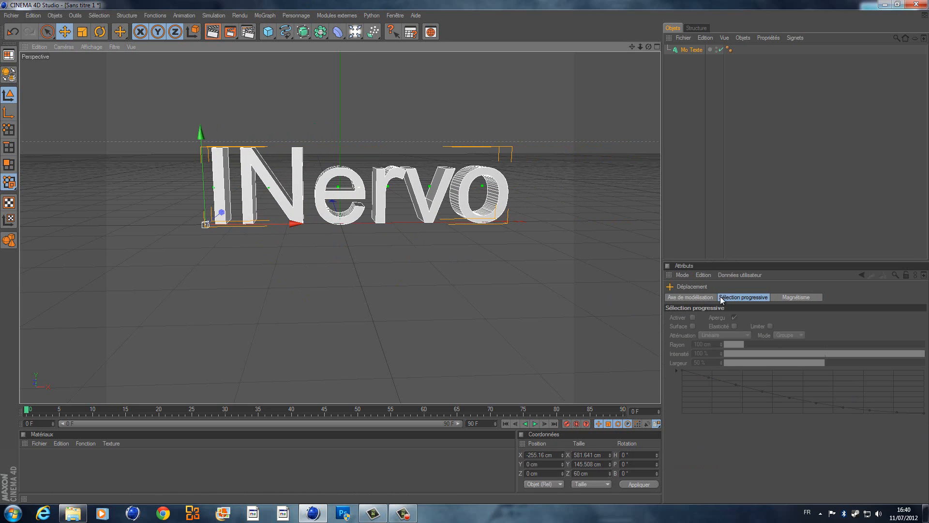
{"action": "left_click", "coordinate": [683, 48]}
{"action": "left_click", "coordinate": [777, 383]}
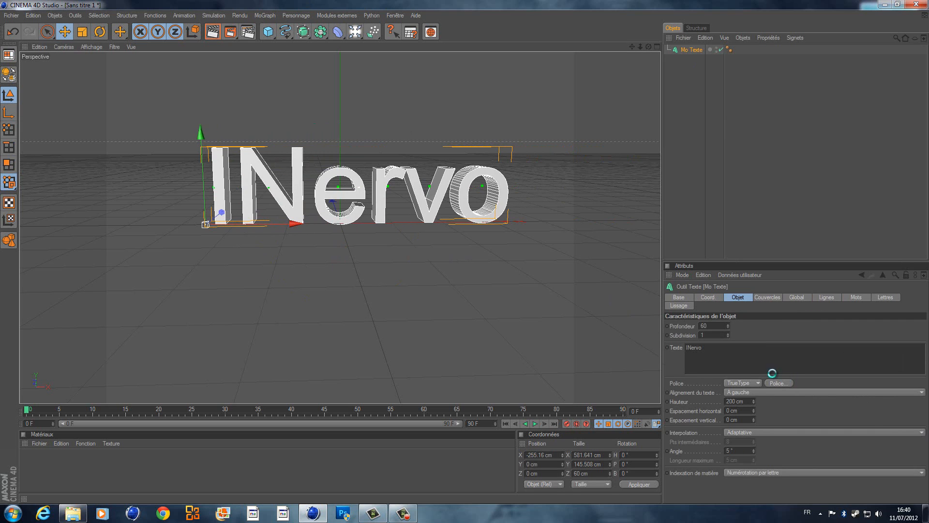
{"action": "left_click_drag", "start_coordinate": [97, 113], "coordinate": [98, 141]}
{"action": "scroll", "coordinate": [57, 135], "scroll_direction": "up", "scroll_amount": 6}
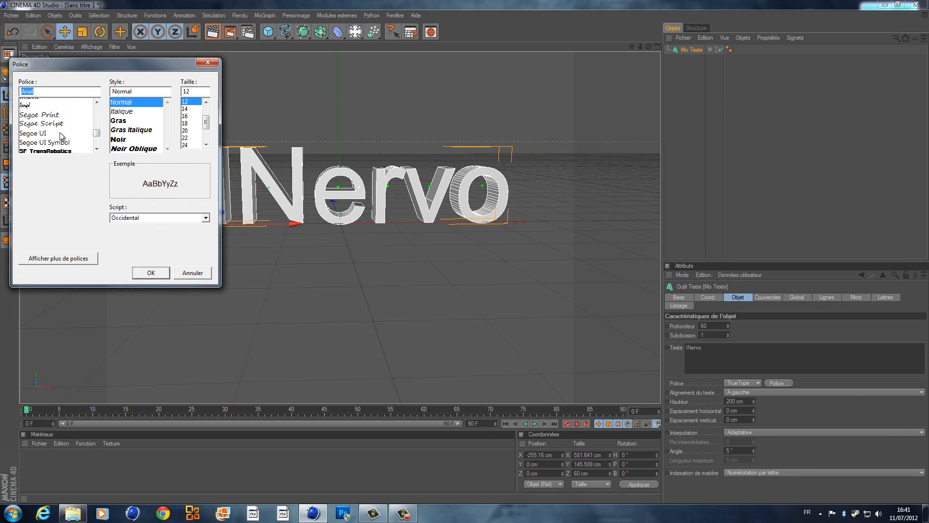
{"action": "scroll", "coordinate": [57, 134], "scroll_direction": "up", "scroll_amount": 5}
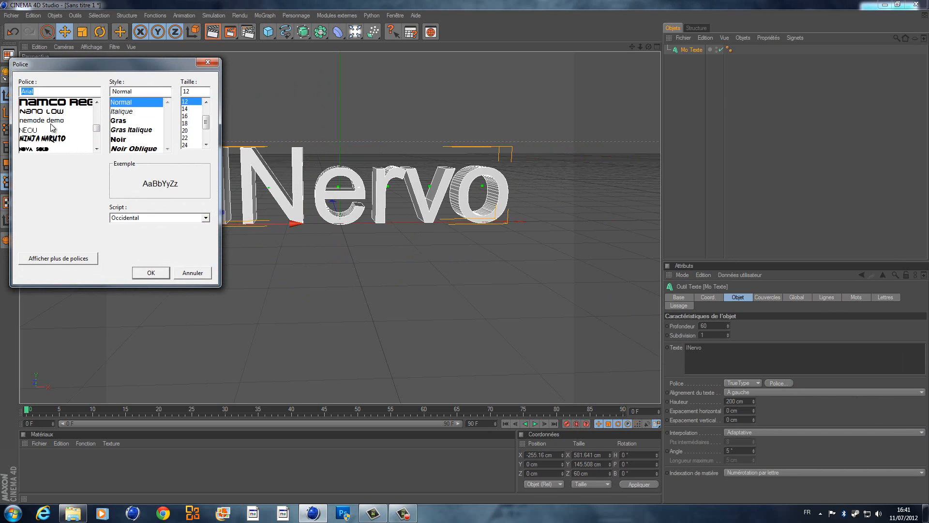
{"action": "scroll", "coordinate": [50, 124], "scroll_direction": "up", "scroll_amount": 1}
{"action": "left_click", "coordinate": [43, 121]}
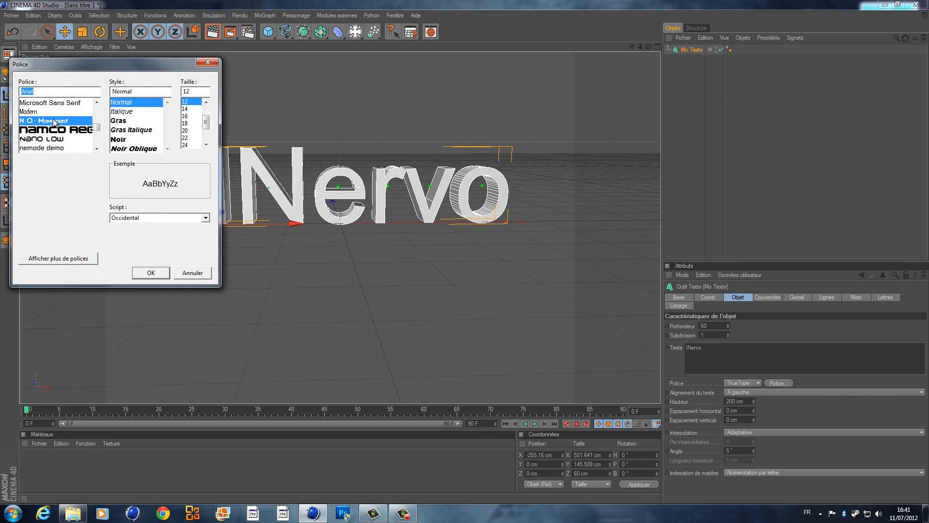
{"action": "left_click", "coordinate": [151, 273]}
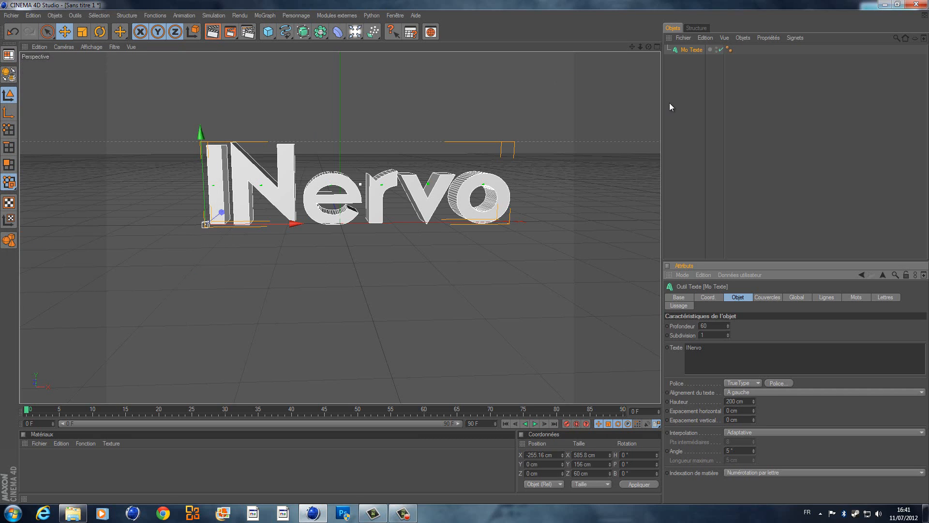
Duplicate the INervo text object and set the copy's depth to 49.
{"action": "left_click", "coordinate": [690, 50]}
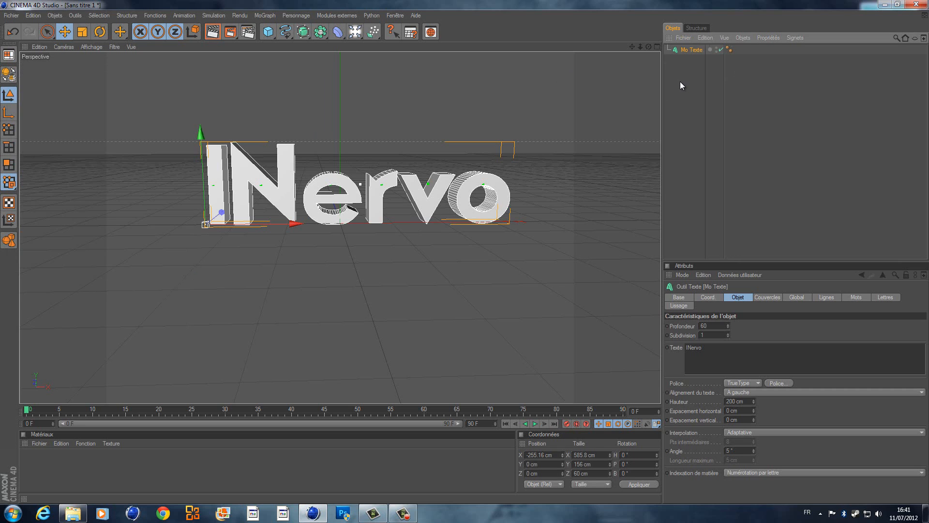
{"action": "key", "text": "ctrl+c"}
{"action": "key", "text": "ctrl+v"}
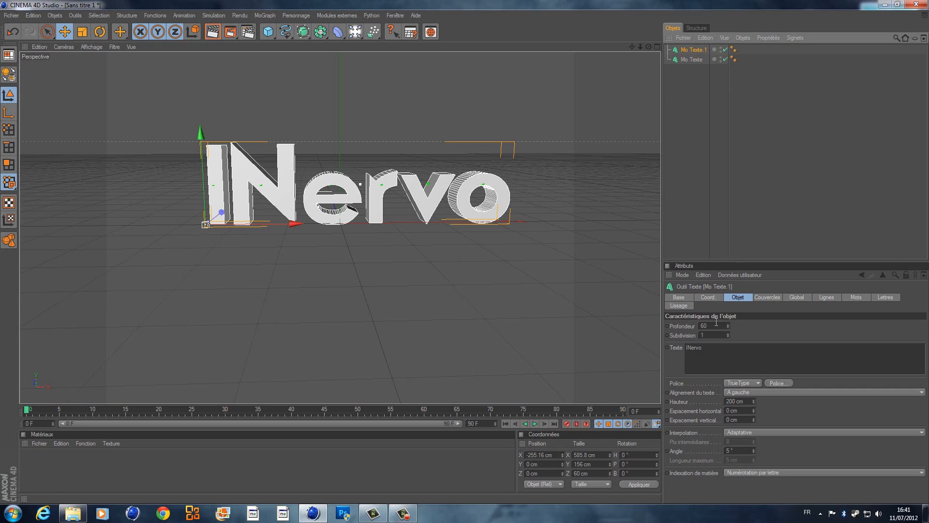
{"action": "double_click", "coordinate": [715, 325]}
{"action": "type", "text": "45"}
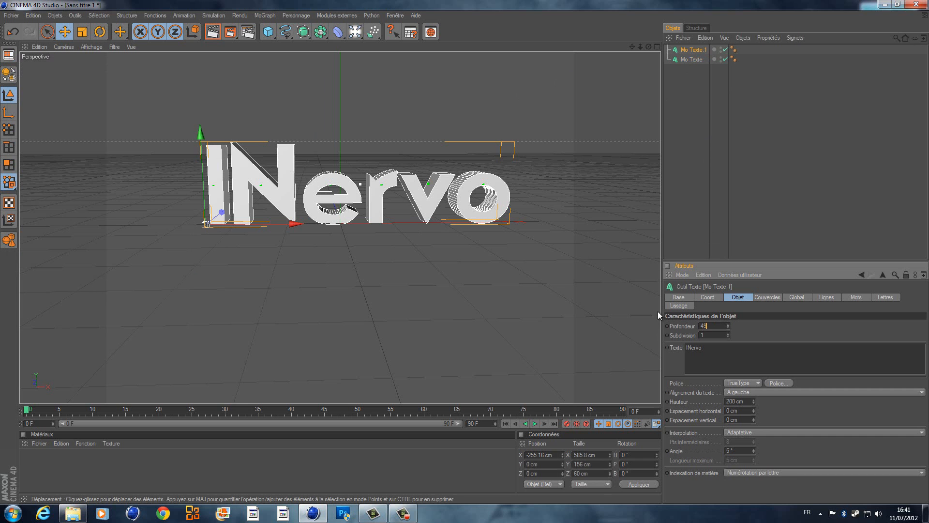
Move the copied text along Z to about 5 cm so it sits within the original's depth.
{"action": "left_click_drag", "start_coordinate": [649, 47], "coordinate": [466, 253]}
{"action": "left_click_drag", "start_coordinate": [632, 47], "coordinate": [468, 253]}
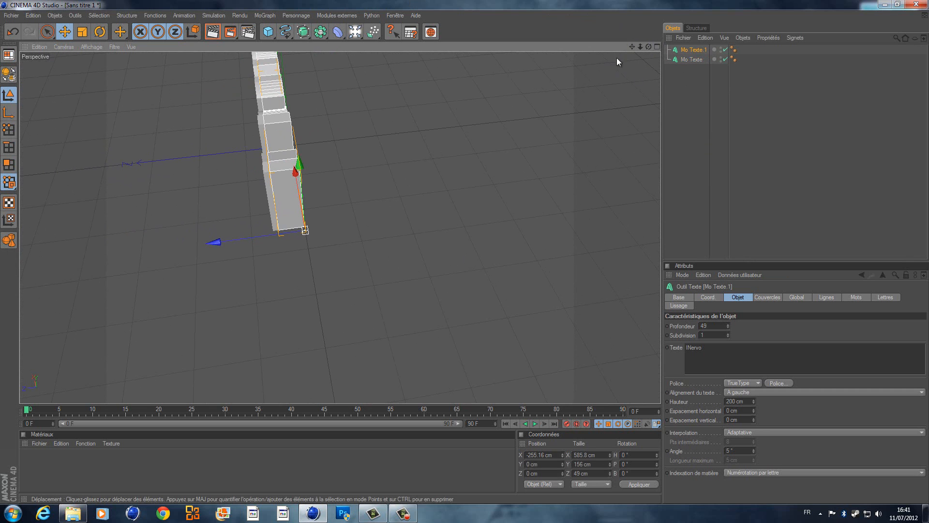
{"action": "left_click_drag", "start_coordinate": [631, 47], "coordinate": [529, 94]}
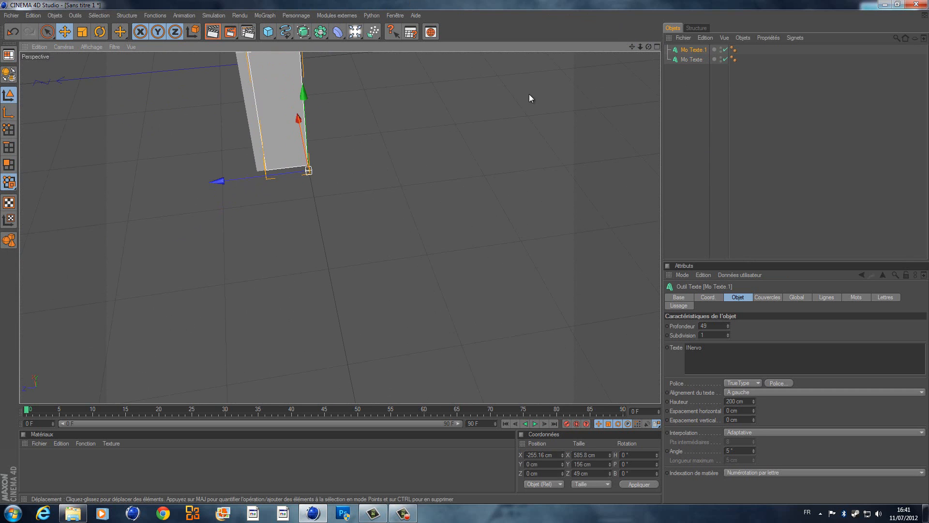
{"action": "left_click_drag", "start_coordinate": [632, 47], "coordinate": [402, 169]}
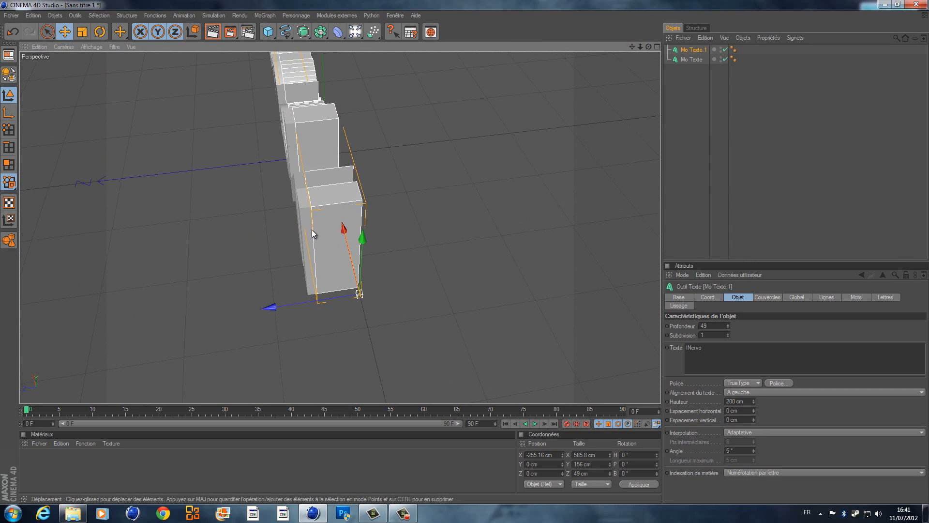
{"action": "left_click_drag", "start_coordinate": [288, 293], "coordinate": [465, 252]}
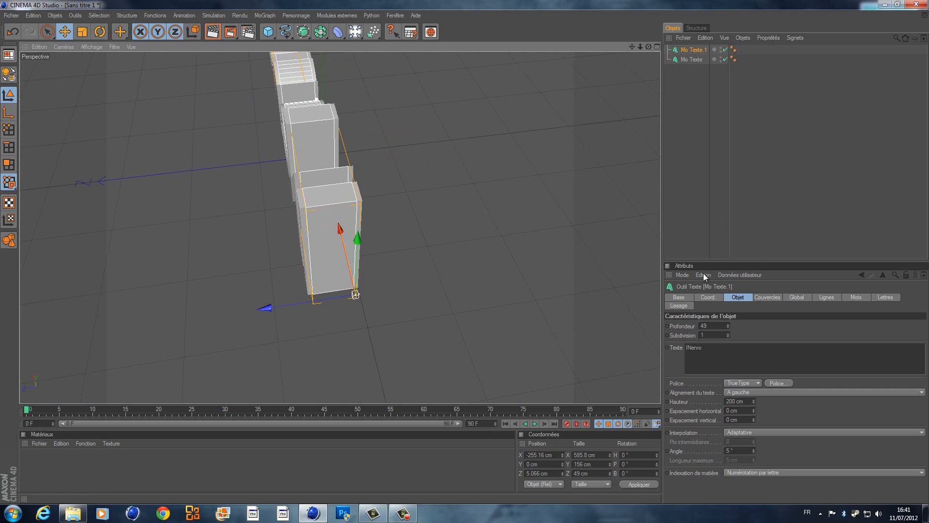
Set both the start and end caps of the copied text to Couvercle et biseau.
{"action": "left_click", "coordinate": [768, 298]}
{"action": "left_click", "coordinate": [773, 326]}
{"action": "left_click", "coordinate": [749, 362]}
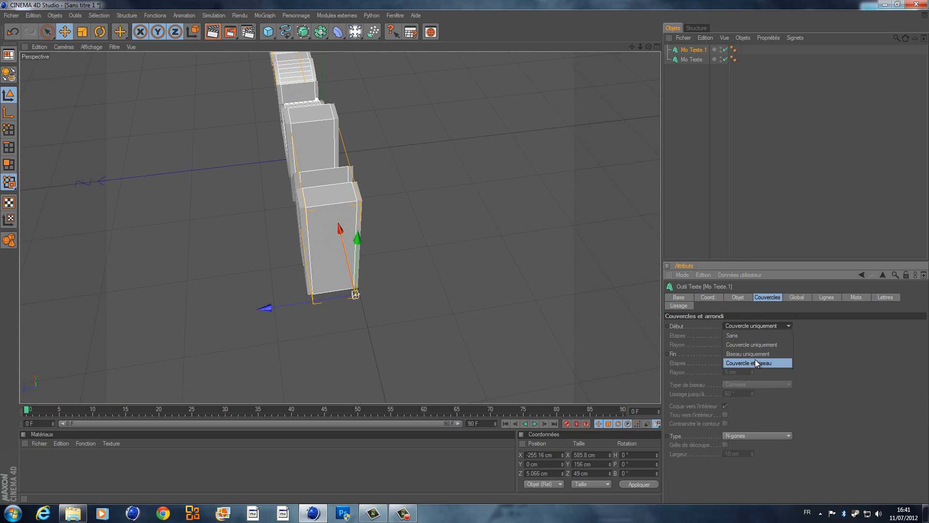
{"action": "left_click", "coordinate": [759, 354]}
{"action": "left_click", "coordinate": [753, 390]}
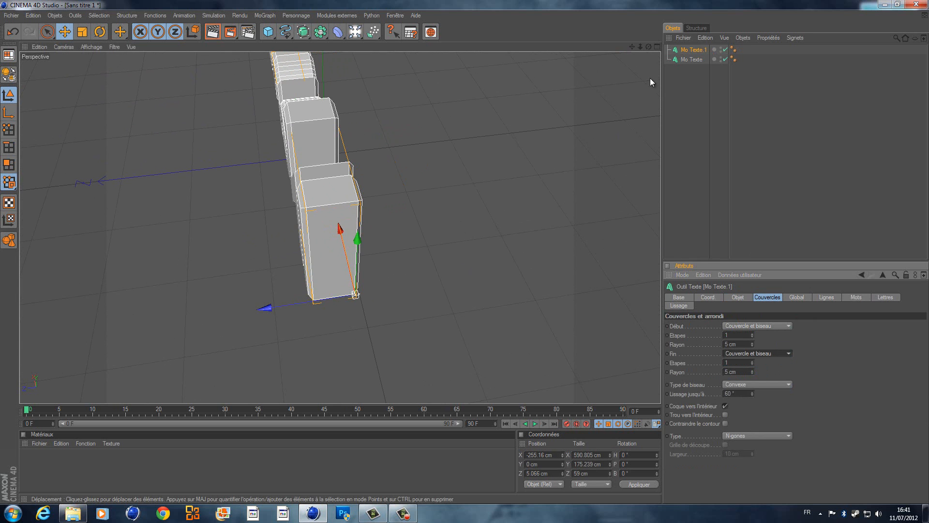
Create four new default materials for the text.
{"action": "left_click_drag", "start_coordinate": [648, 47], "coordinate": [465, 252]}
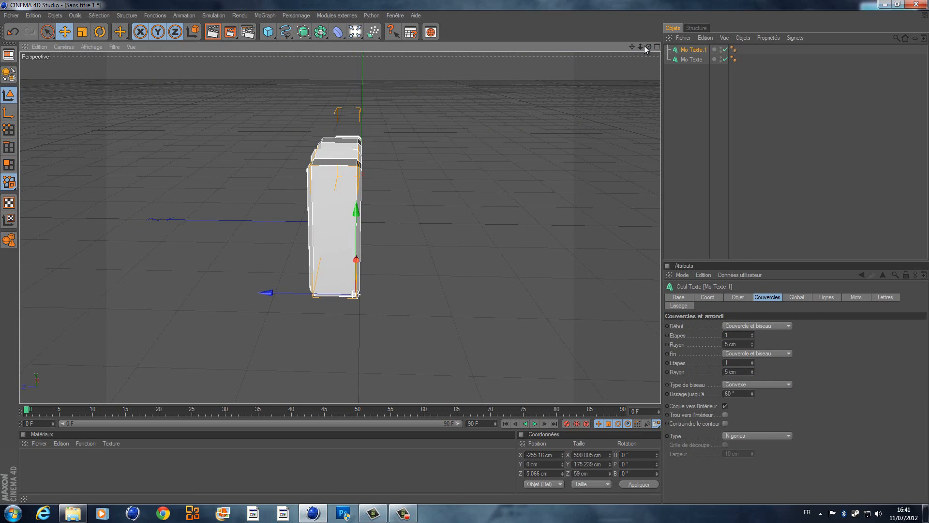
{"action": "left_click_drag", "start_coordinate": [649, 47], "coordinate": [466, 256]}
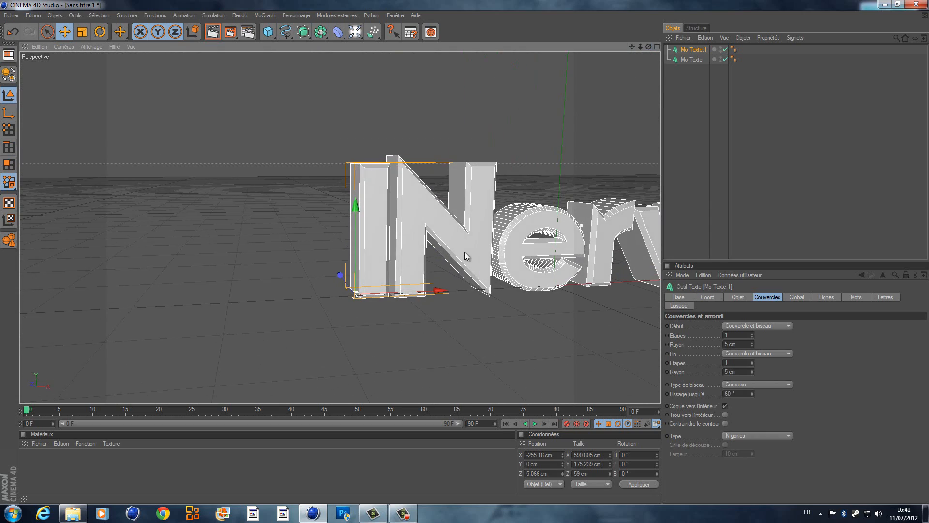
{"action": "left_click_drag", "start_coordinate": [631, 47], "coordinate": [464, 252]}
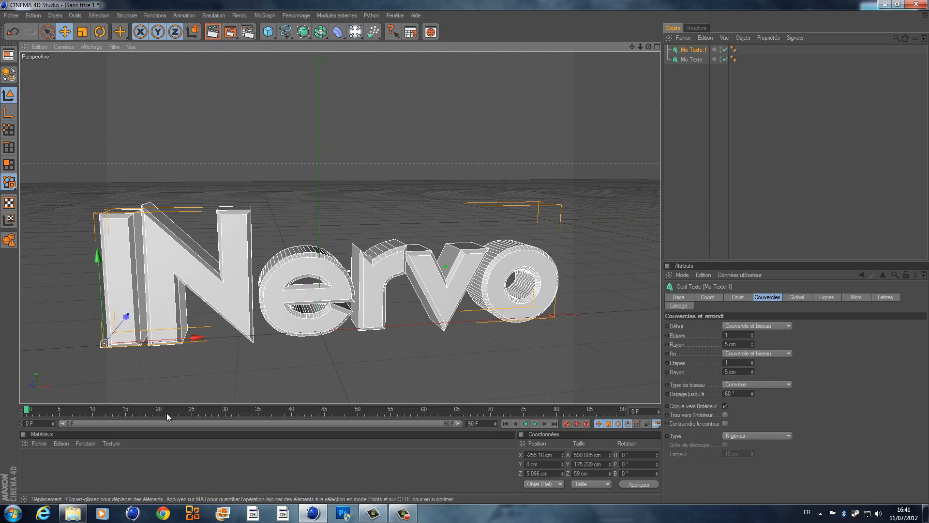
{"action": "double_click", "coordinate": [106, 459]}
{"action": "double_click", "coordinate": [116, 463]}
{"action": "double_click", "coordinate": [142, 472]}
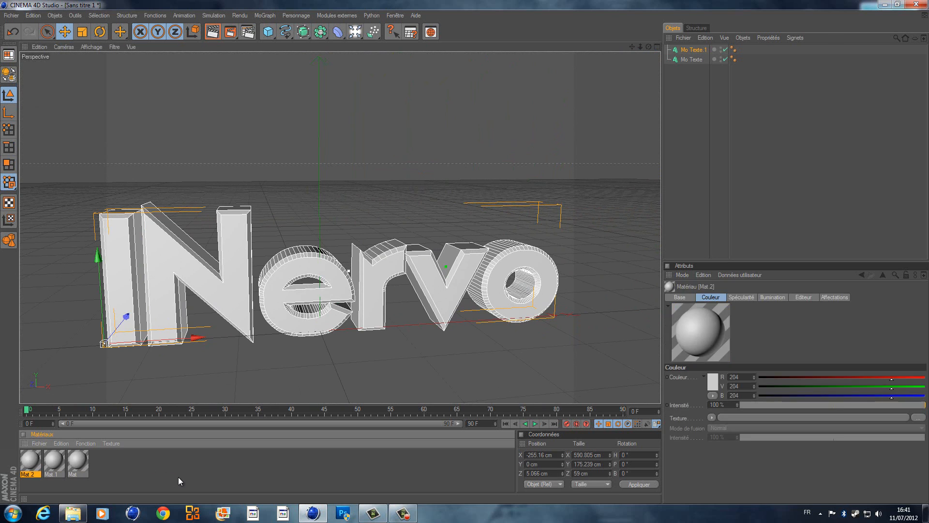
{"action": "double_click", "coordinate": [178, 477]}
Set the color of the material named Mat to pure red (255, 0, 0).
{"action": "double_click", "coordinate": [109, 459]}
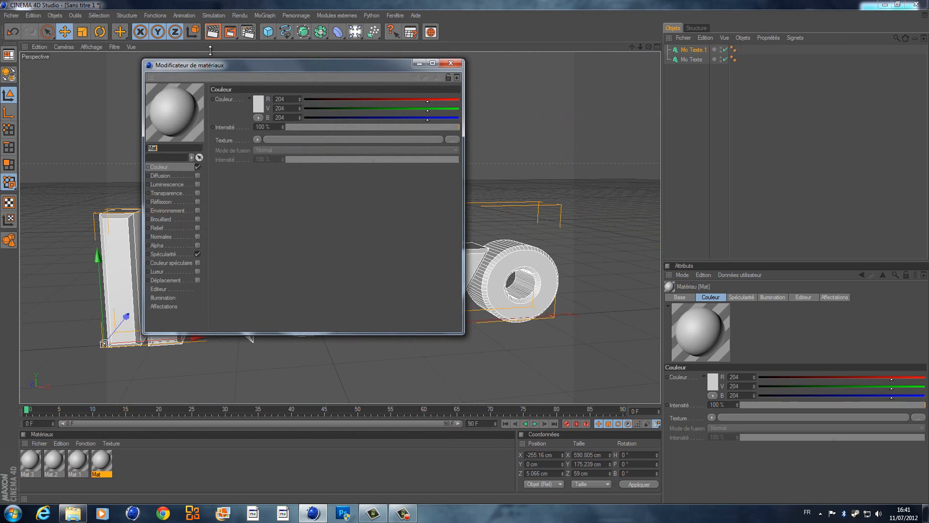
{"action": "left_click", "coordinate": [262, 102]}
{"action": "left_click_drag", "start_coordinate": [259, 92], "coordinate": [283, 56]}
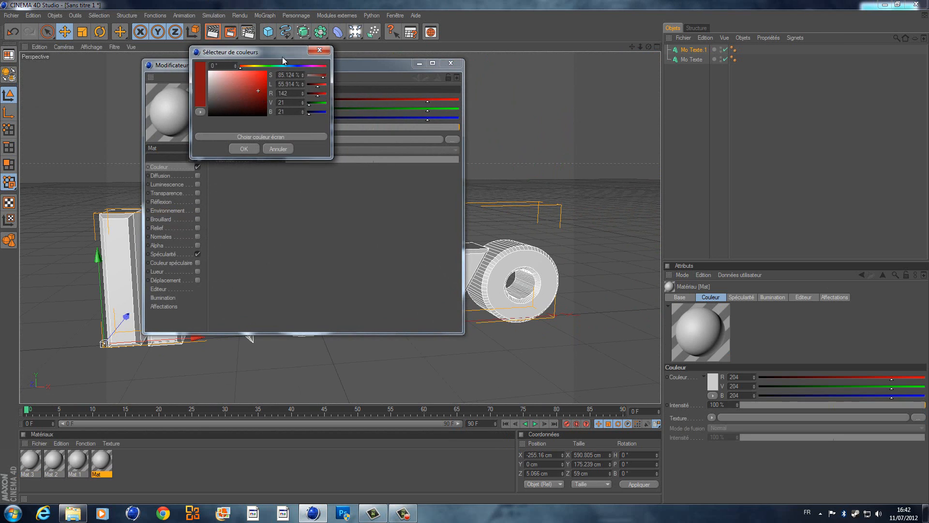
{"action": "left_click", "coordinate": [242, 149]}
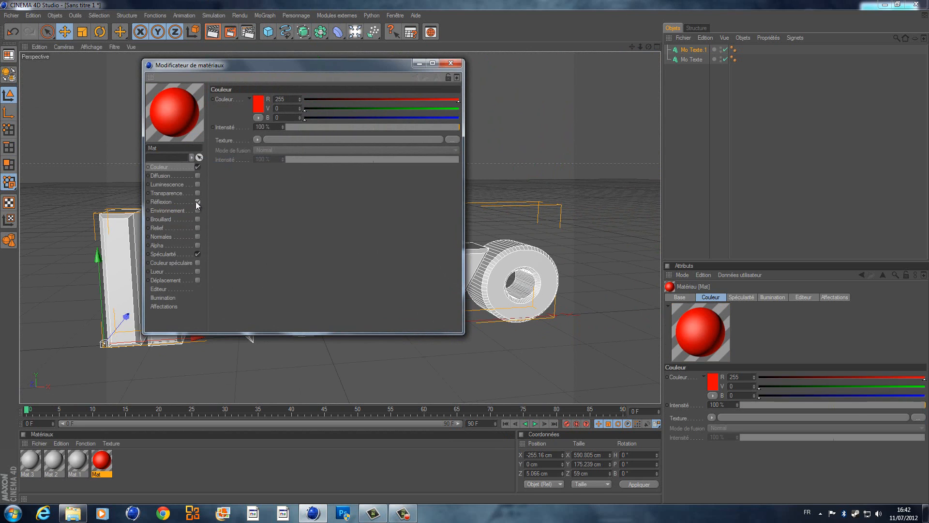
Enable Réflexion on the red material Mat with a Fresnel texture, setting the reflection and texture intensities to 50%.
{"action": "left_click", "coordinate": [196, 201]}
{"action": "left_click", "coordinate": [168, 167]}
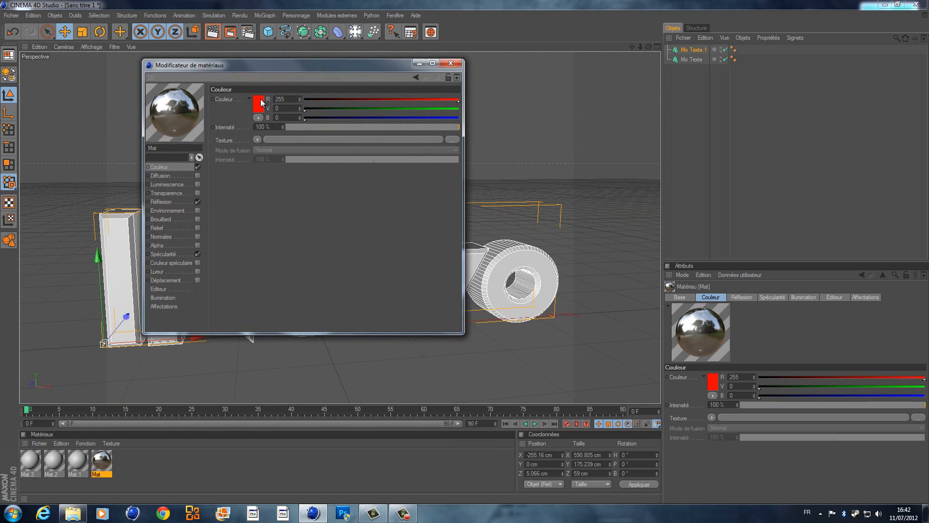
{"action": "left_click", "coordinate": [164, 202]}
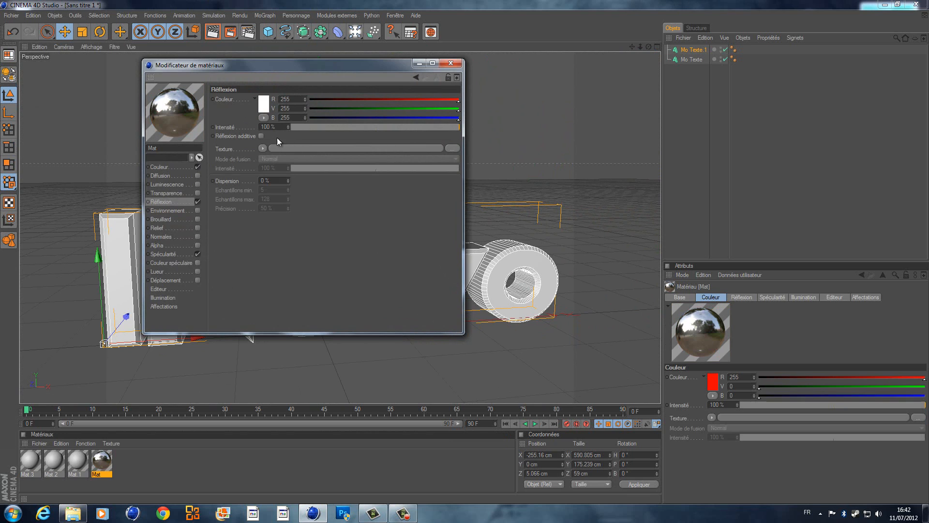
{"action": "left_click", "coordinate": [261, 148]}
{"action": "left_click", "coordinate": [275, 251]}
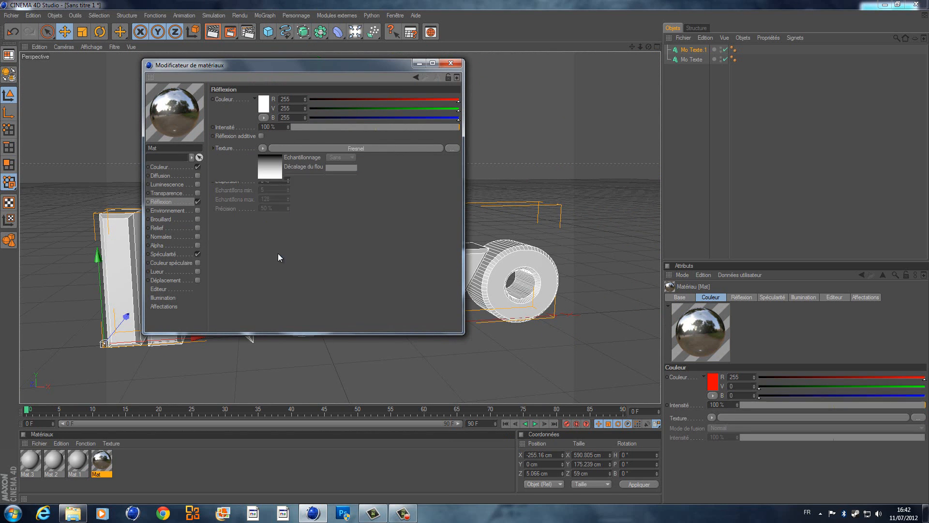
{"action": "left_click", "coordinate": [376, 128]}
{"action": "left_click", "coordinate": [376, 195]}
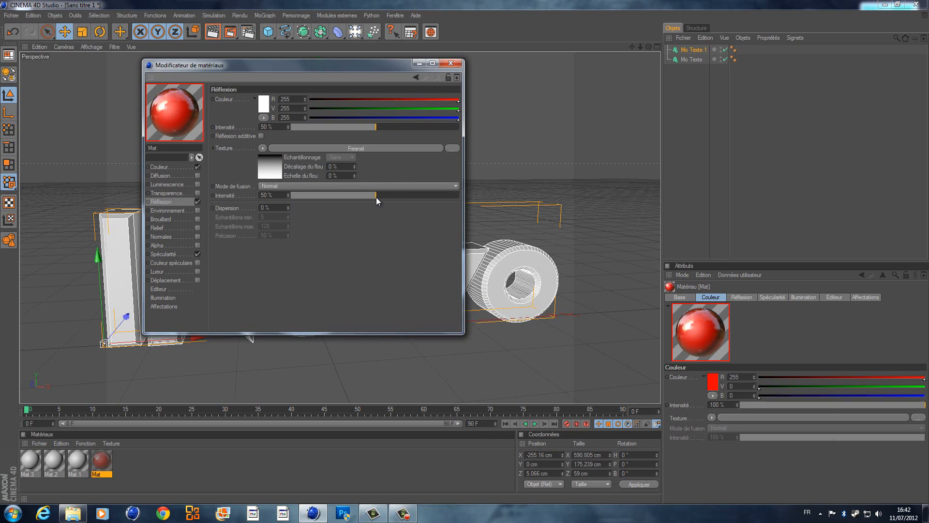
Apply the red material Mat to the original text Mo Texte and open the material Mat 1 for editing.
{"action": "left_click", "coordinate": [459, 66]}
{"action": "left_click_drag", "start_coordinate": [101, 466], "coordinate": [215, 305]}
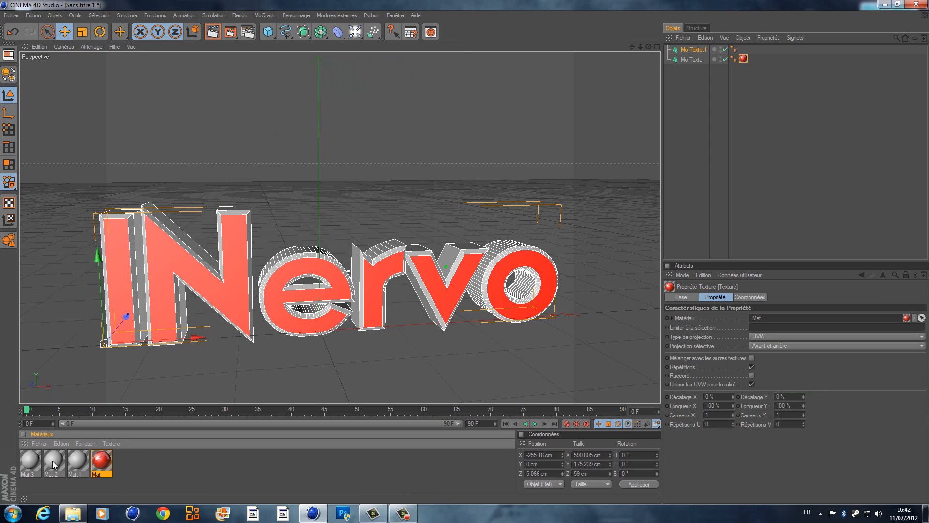
{"action": "double_click", "coordinate": [75, 462]}
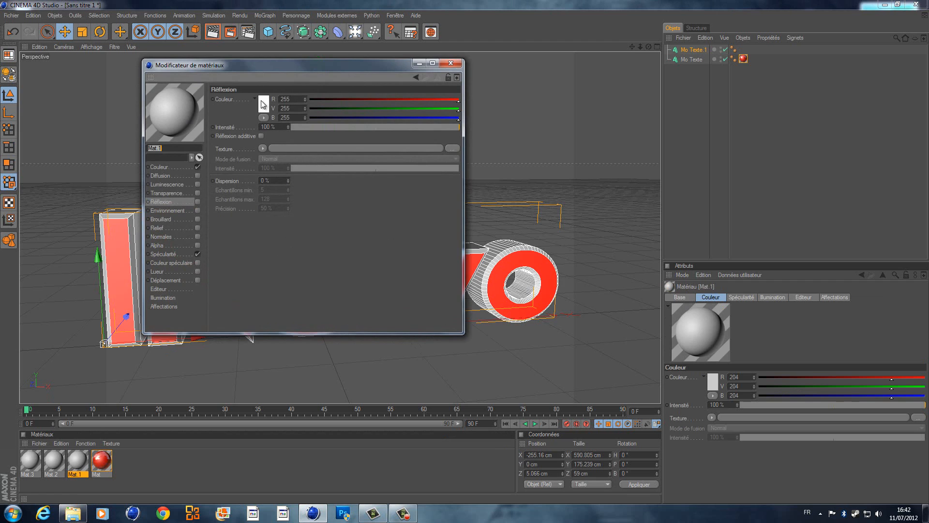
{"action": "left_click", "coordinate": [262, 101]}
{"action": "left_click", "coordinate": [245, 146]}
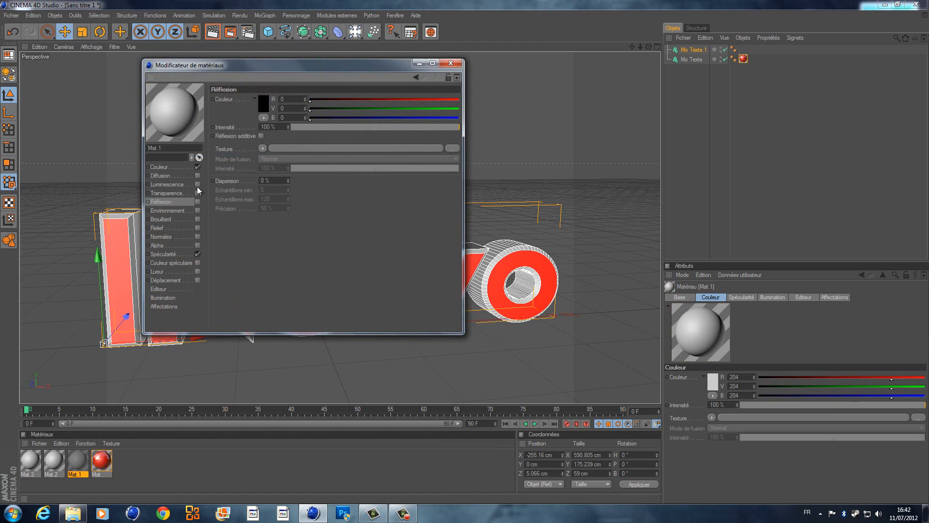
{"action": "left_click", "coordinate": [197, 202]}
{"action": "left_click", "coordinate": [198, 201]}
{"action": "left_click", "coordinate": [264, 103]}
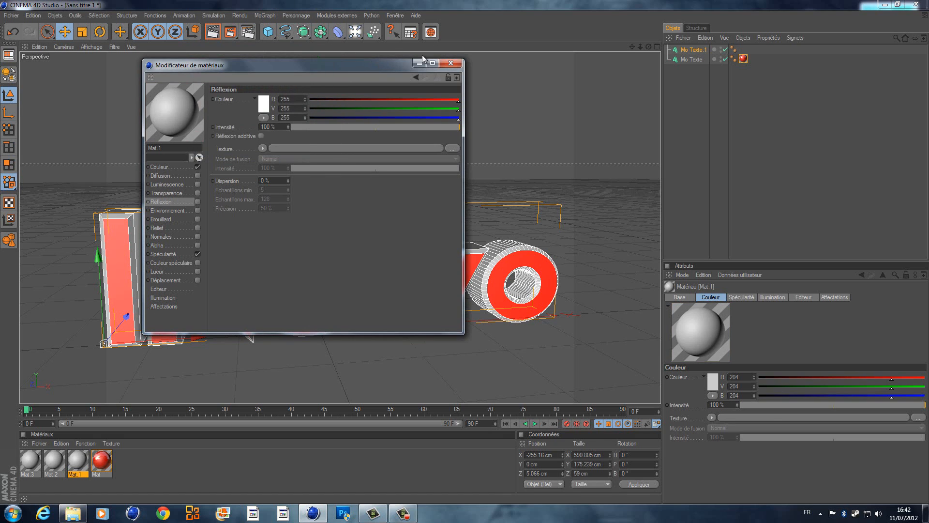
Set the base color of the material Mat 1 to black (0, 0, 0).
{"action": "left_click", "coordinate": [182, 167]}
{"action": "left_click", "coordinate": [260, 108]}
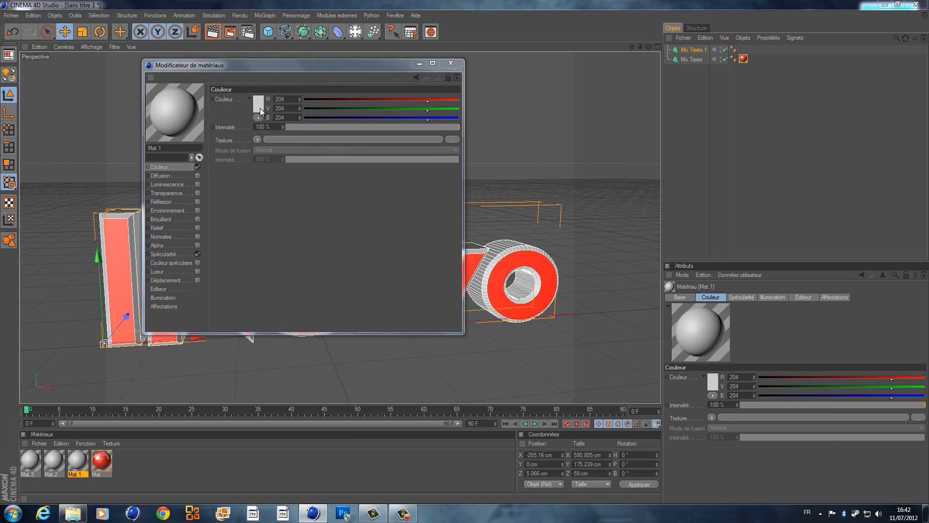
{"action": "left_click_drag", "start_coordinate": [248, 95], "coordinate": [265, 123]}
{"action": "left_click", "coordinate": [246, 154]}
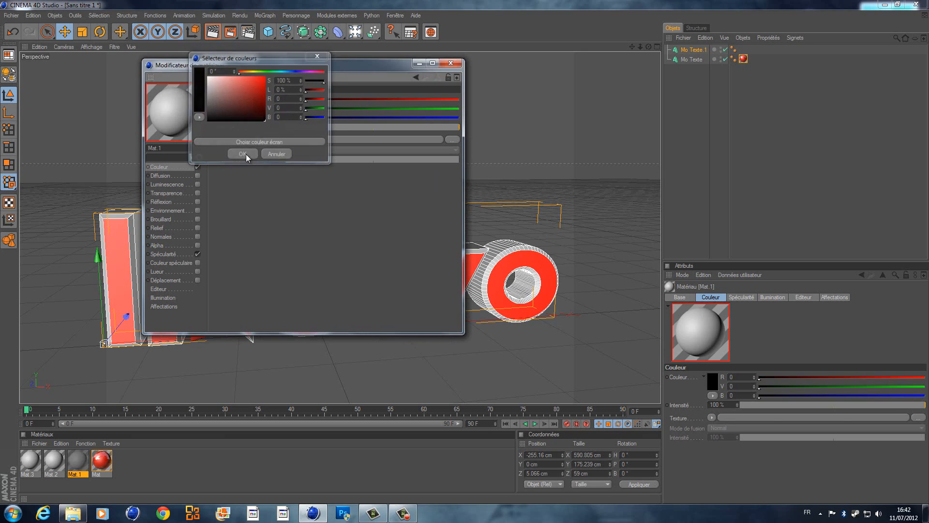
Enable Réflexion on Mat 1 with a Fresnel texture and 50% reflection intensity, and apply the material to the copied text Mo Texte 1.
{"action": "left_click", "coordinate": [179, 202]}
{"action": "left_click", "coordinate": [198, 202]}
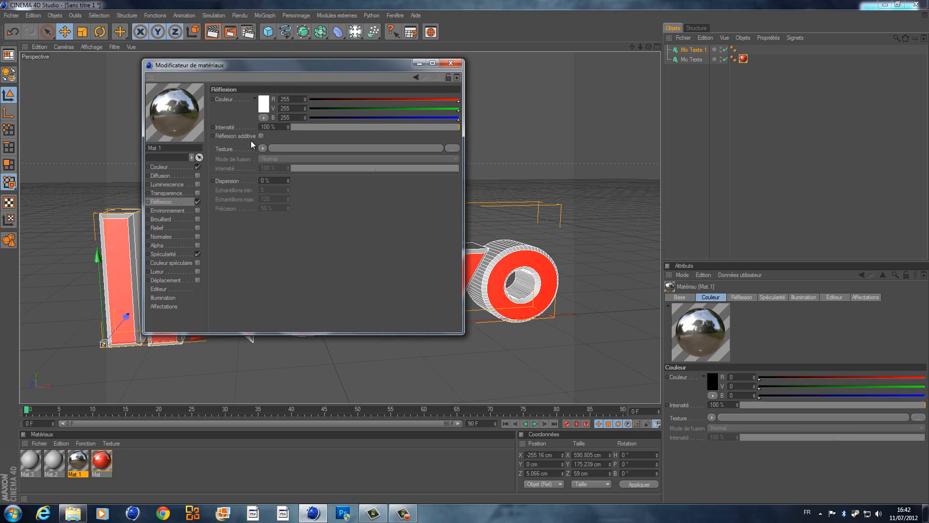
{"action": "left_click", "coordinate": [262, 148]}
{"action": "left_click", "coordinate": [278, 254]}
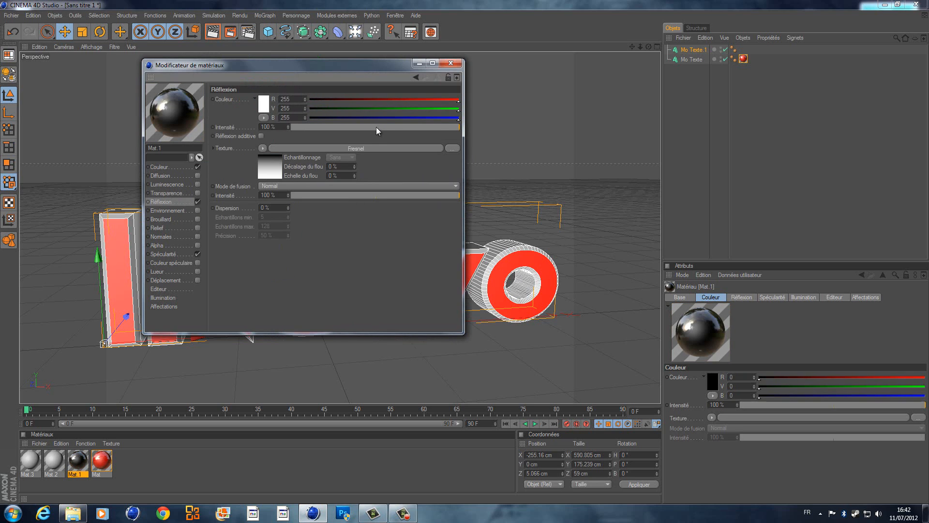
{"action": "left_click", "coordinate": [377, 127]}
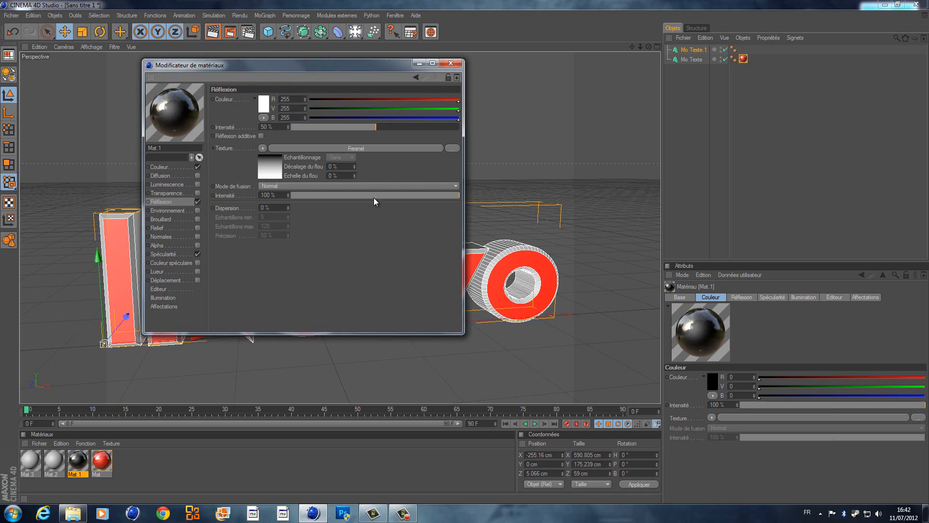
{"action": "left_click", "coordinate": [450, 64]}
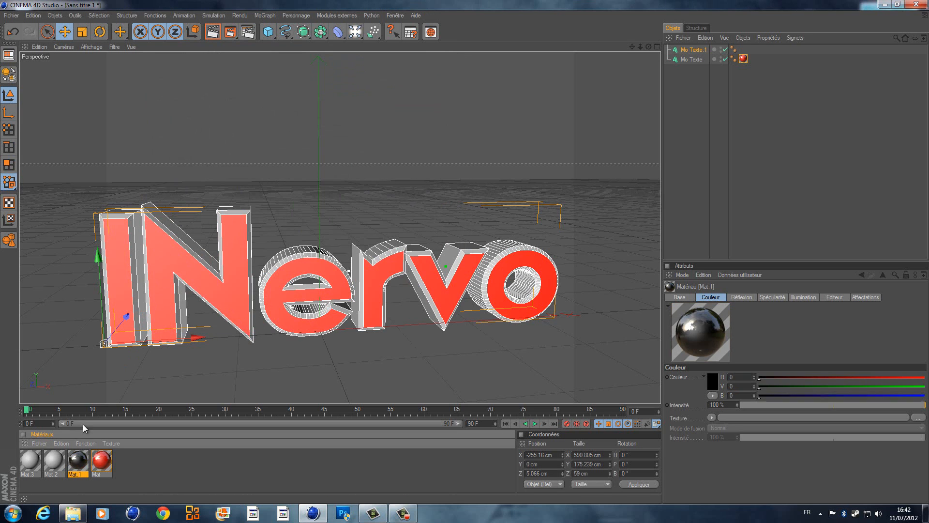
{"action": "left_click_drag", "start_coordinate": [87, 463], "coordinate": [405, 252]}
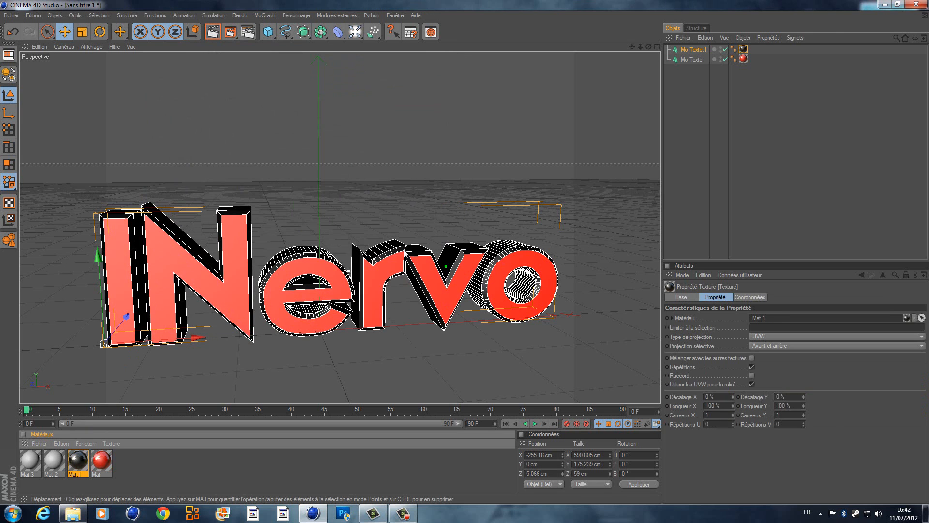
{"action": "mouse_move", "coordinate": [649, 46]}
{"action": "left_mouse_down"}
{"action": "mouse_move", "coordinate": [464, 251]}
{"action": "mouse_move", "coordinate": [649, 46]}
{"action": "mouse_move", "coordinate": [629, 19]}
{"action": "mouse_move", "coordinate": [634, 51]}
{"action": "left_mouse_up"}
{"action": "left_click", "coordinate": [884, 5]}
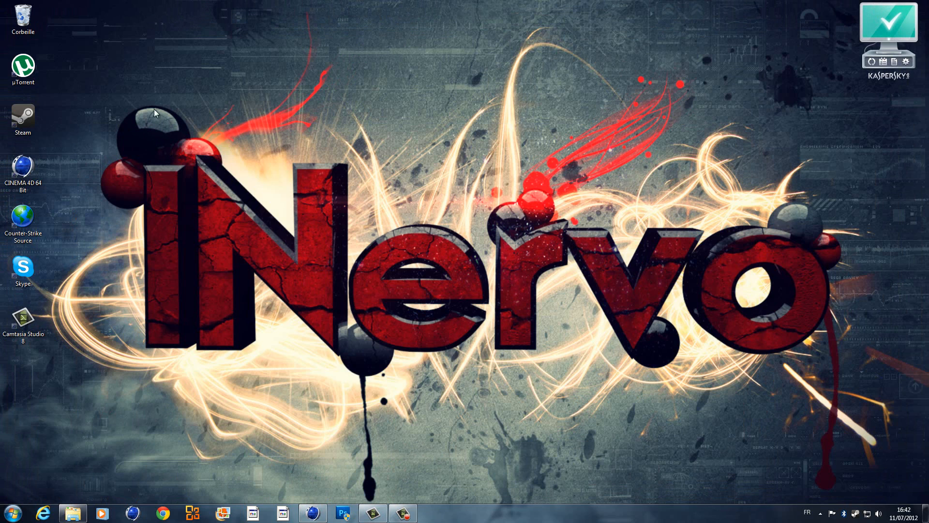
{"action": "left_click", "coordinate": [313, 513]}
Add a plane (Plan) primitive to the scene beneath the INervo text.
{"action": "scroll", "coordinate": [485, 215], "scroll_direction": "down", "scroll_amount": 2}
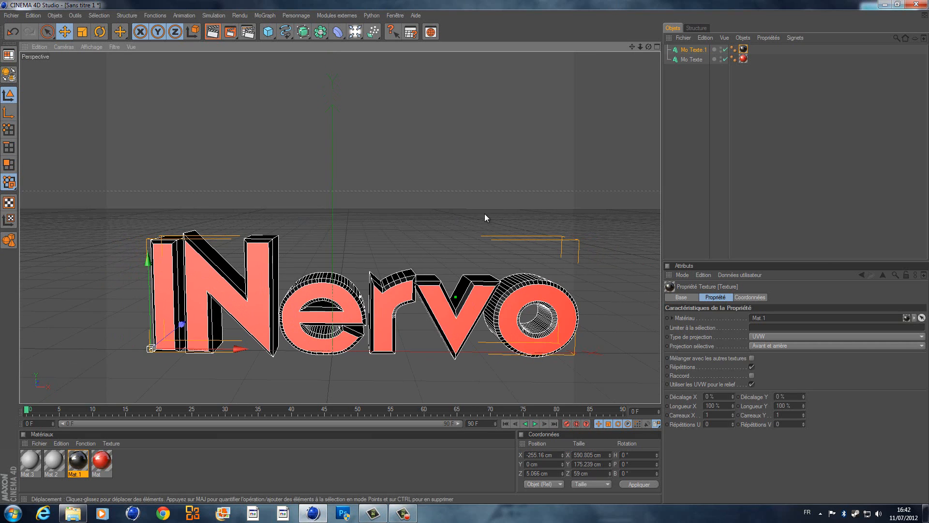
{"action": "left_click_drag", "start_coordinate": [632, 45], "coordinate": [471, 216]}
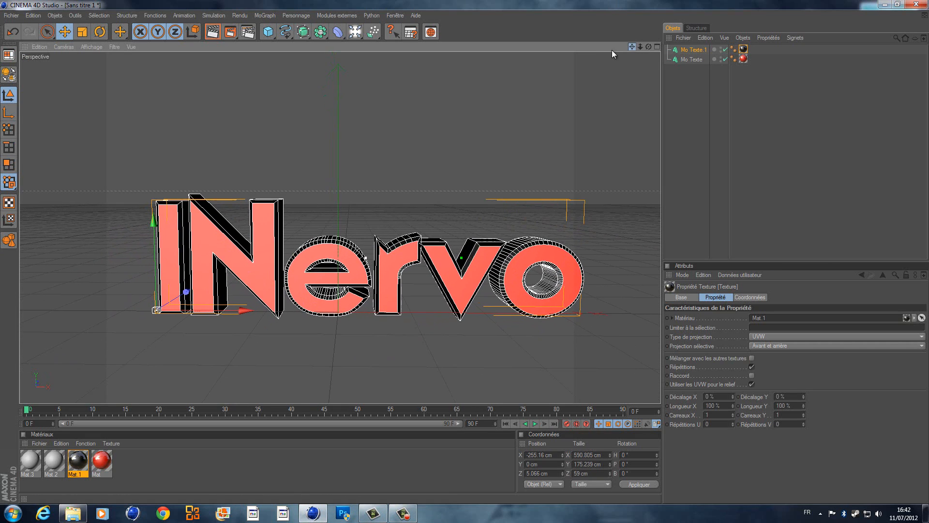
{"action": "left_click", "coordinate": [268, 32]}
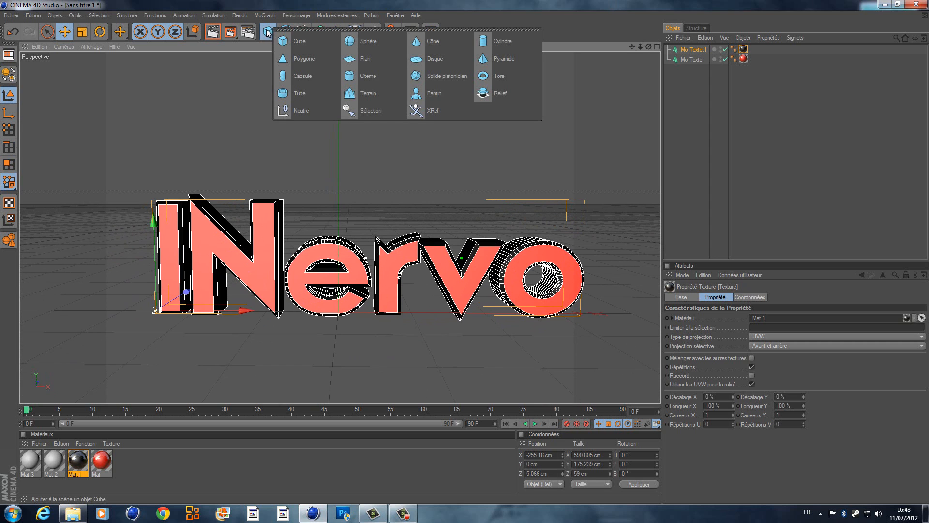
{"action": "left_click", "coordinate": [383, 63]}
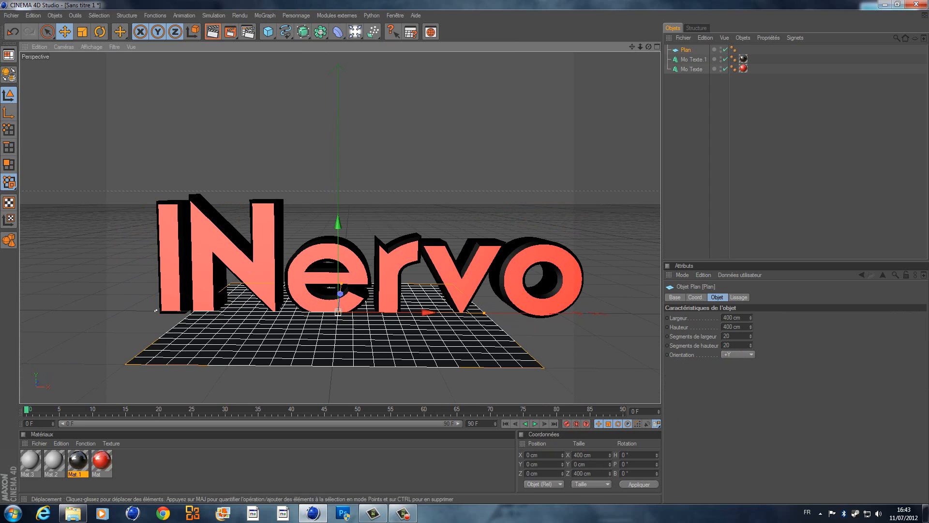
Add a MoGraph Cloneur and nest the plane inside it, keeping the plane at its original position.
{"action": "left_click", "coordinate": [273, 16]}
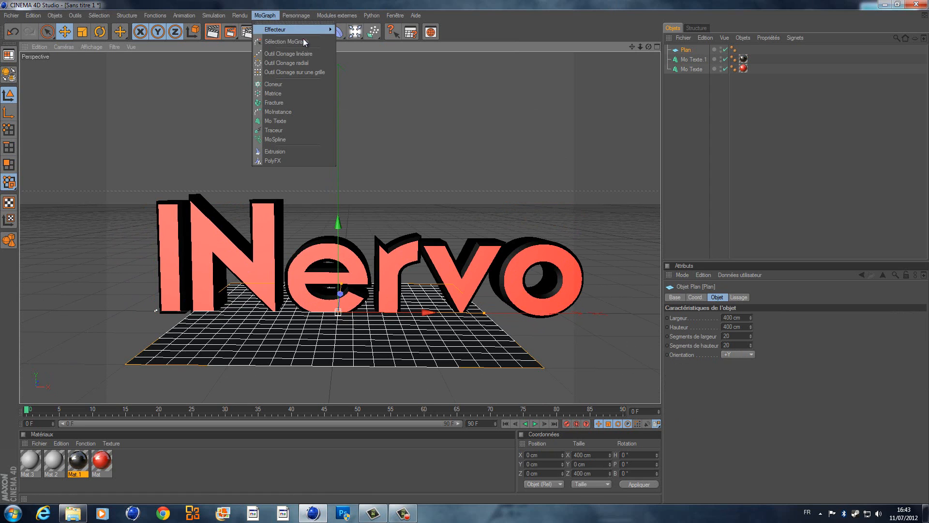
{"action": "left_click", "coordinate": [292, 83]}
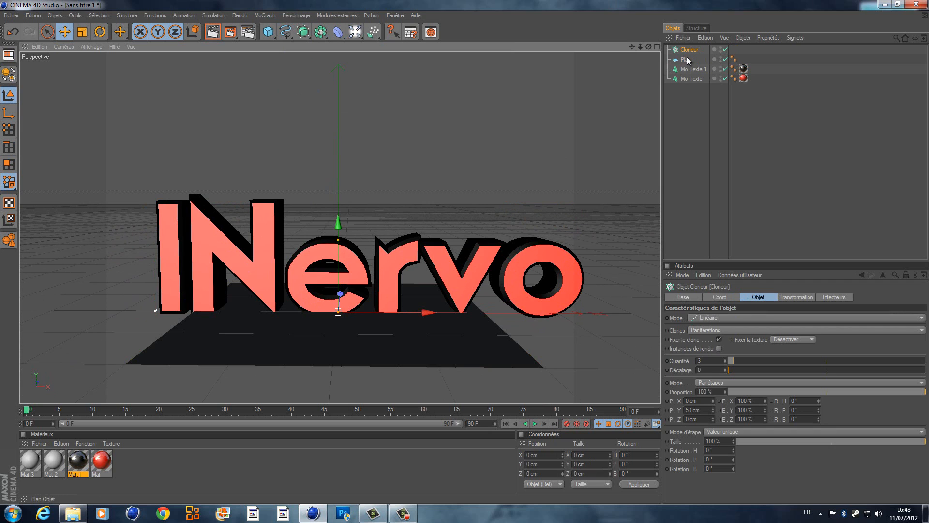
{"action": "left_click_drag", "start_coordinate": [688, 60], "coordinate": [690, 50]}
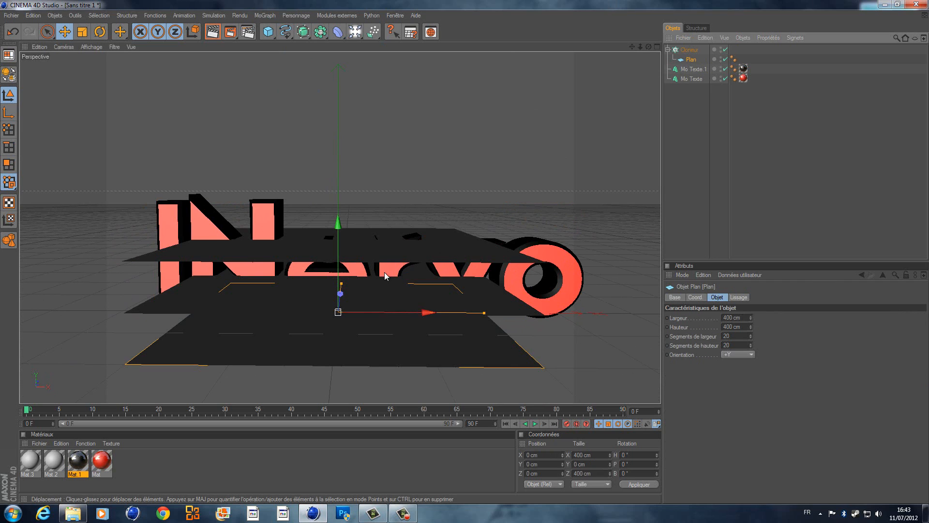
{"action": "mouse_move", "coordinate": [377, 309]}
{"action": "left_mouse_down"}
{"action": "mouse_move", "coordinate": [472, 251]}
{"action": "mouse_move", "coordinate": [464, 252]}
{"action": "left_mouse_up"}
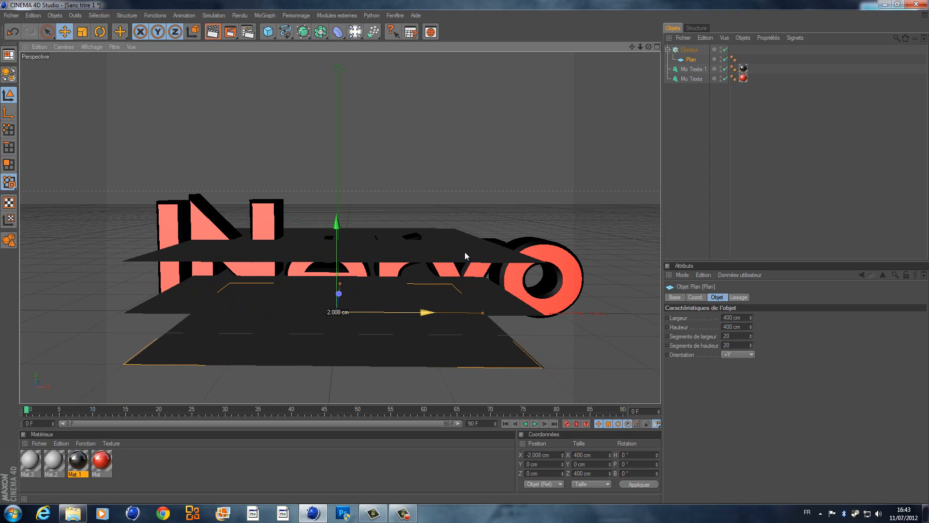
{"action": "left_click", "coordinate": [13, 32]}
Switch the Cloneur to Répartition sur une grille mode with quantities of 4 along X and 1 along Y.
{"action": "left_click", "coordinate": [690, 50]}
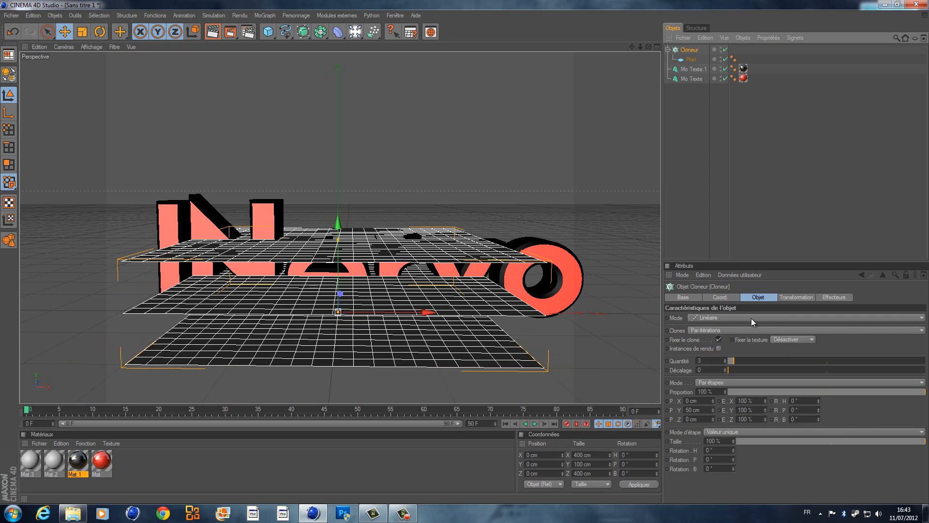
{"action": "left_click", "coordinate": [709, 317]}
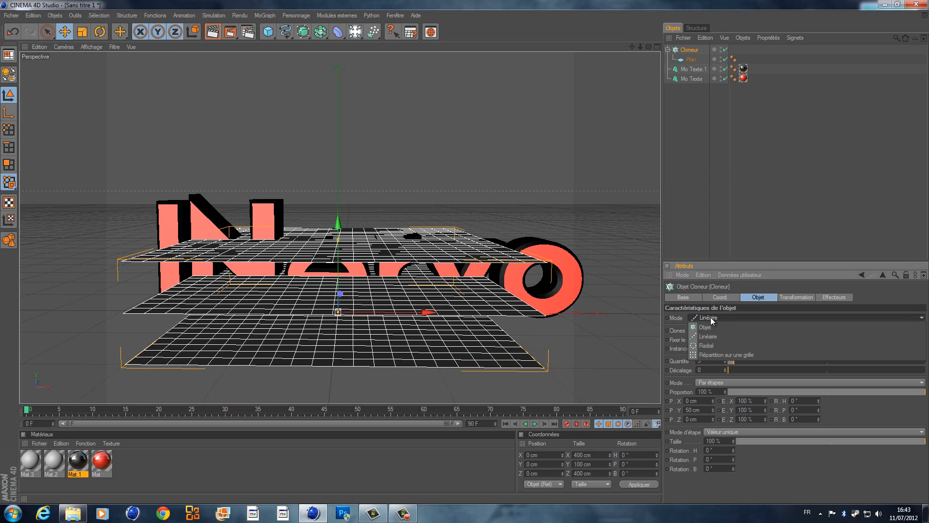
{"action": "left_click", "coordinate": [715, 355]}
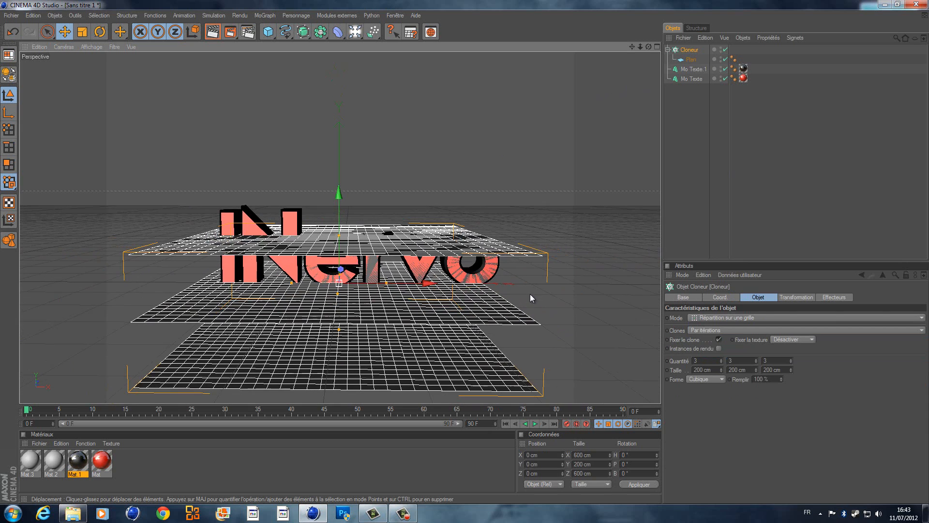
{"action": "scroll", "coordinate": [528, 298], "scroll_direction": "up", "scroll_amount": 1}
{"action": "scroll", "coordinate": [574, 320], "scroll_direction": "up", "scroll_amount": 1}
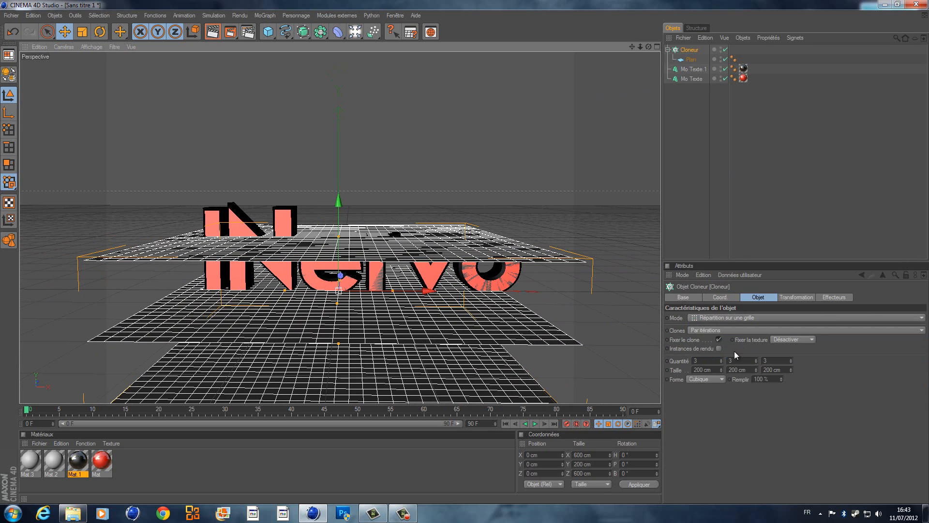
{"action": "left_click", "coordinate": [705, 361]}
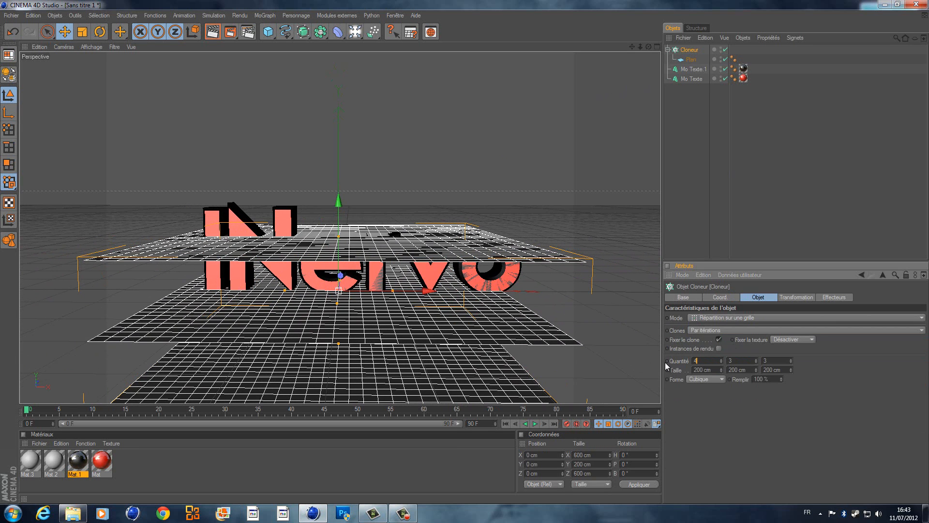
{"action": "key", "text": "Tab"}
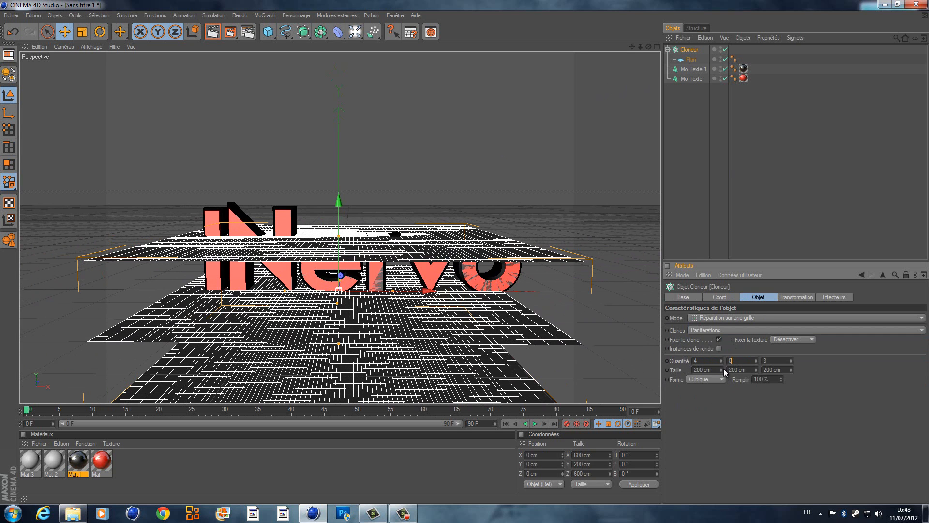
Set the Cloneur's grid size to 1235 cm along X and 850 cm along Z.
{"action": "left_click_drag", "start_coordinate": [721, 370], "coordinate": [721, 366]}
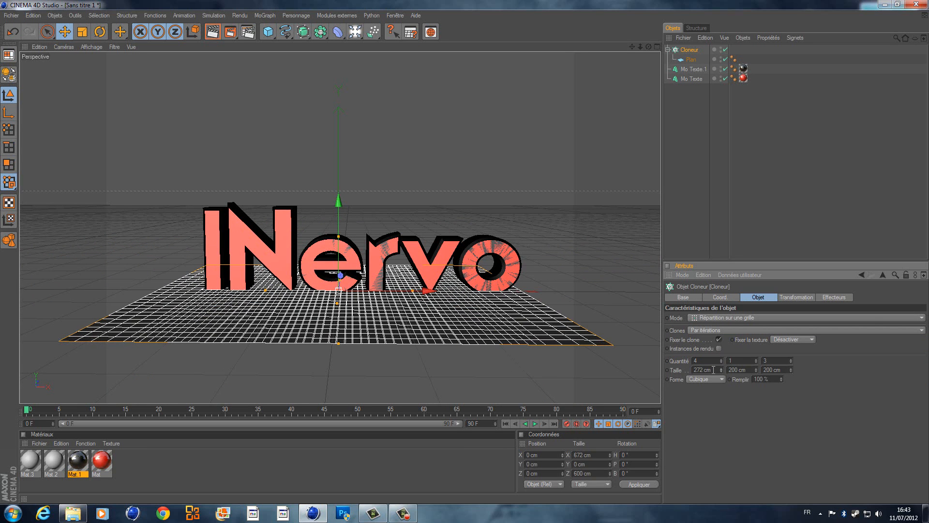
{"action": "left_click", "coordinate": [716, 369]}
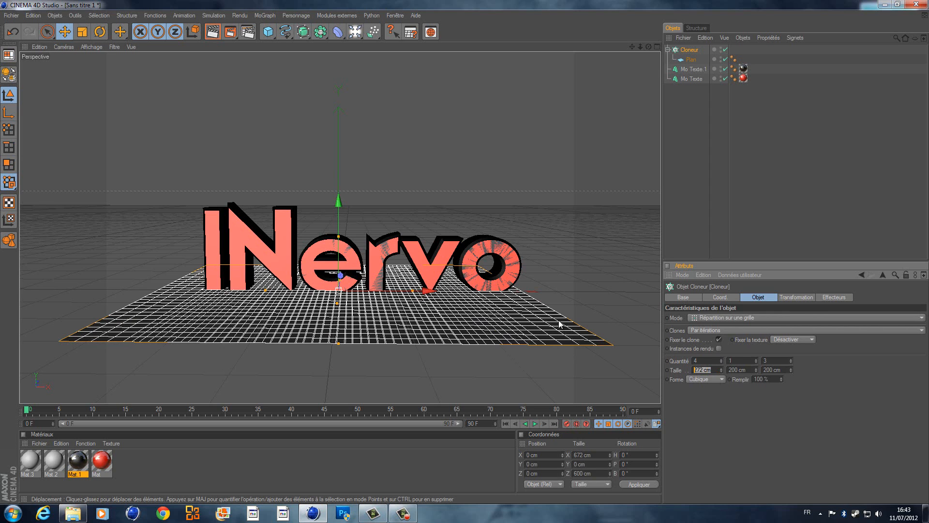
{"action": "type", "text": "1235"}
{"action": "key", "text": "Return"}
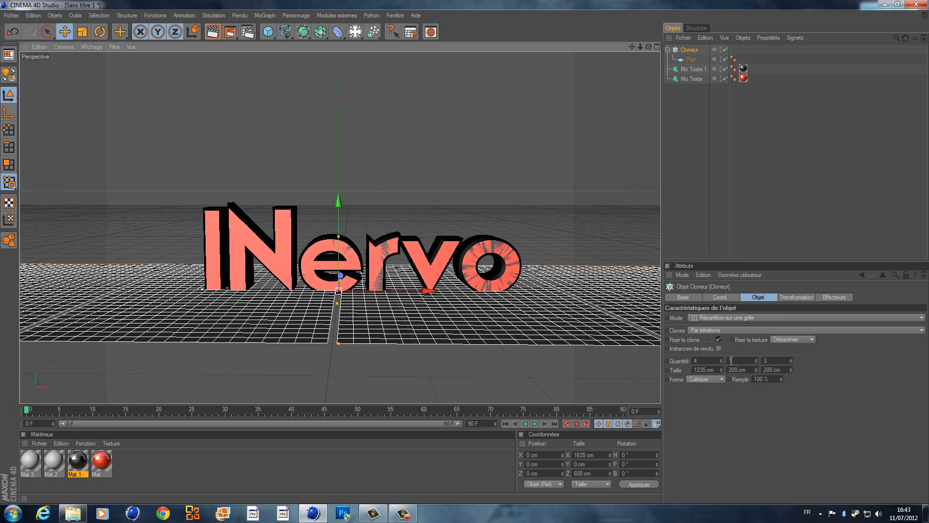
{"action": "left_click", "coordinate": [774, 370]}
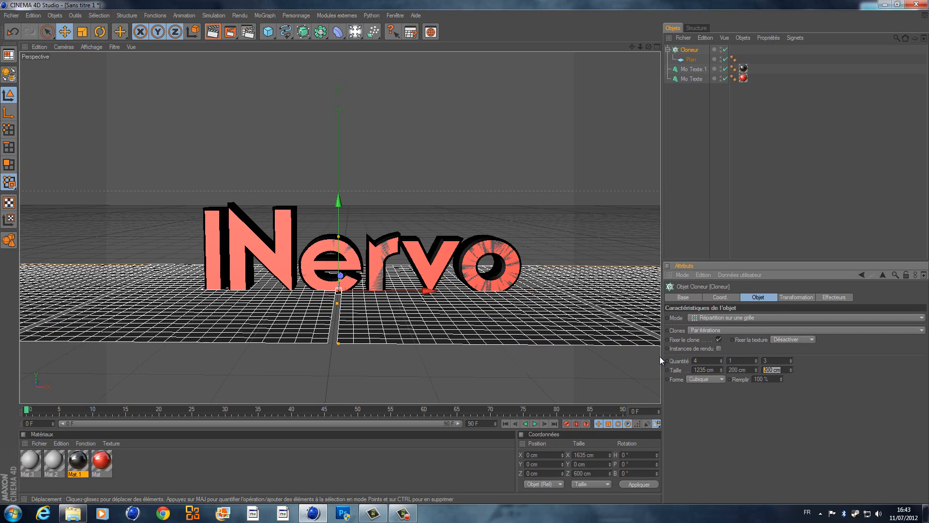
{"action": "type", "text": "850"}
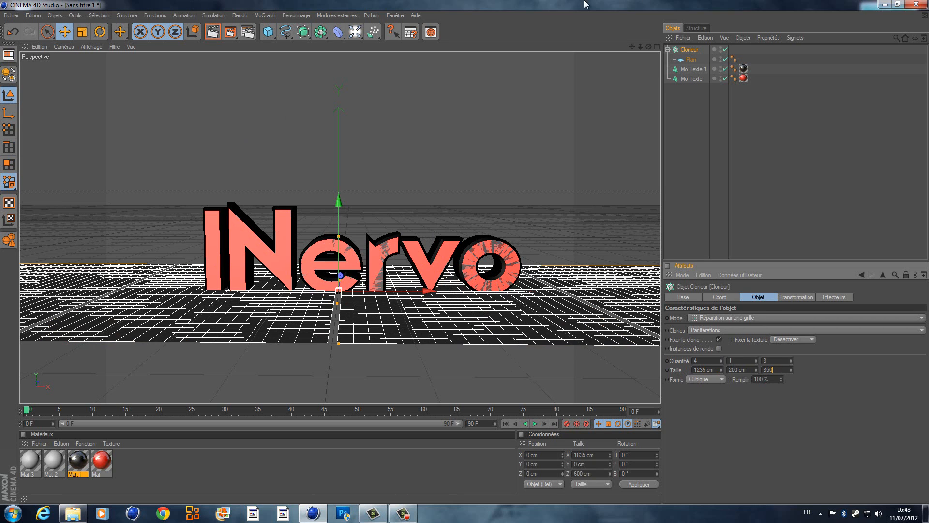
{"action": "key", "text": "Return"}
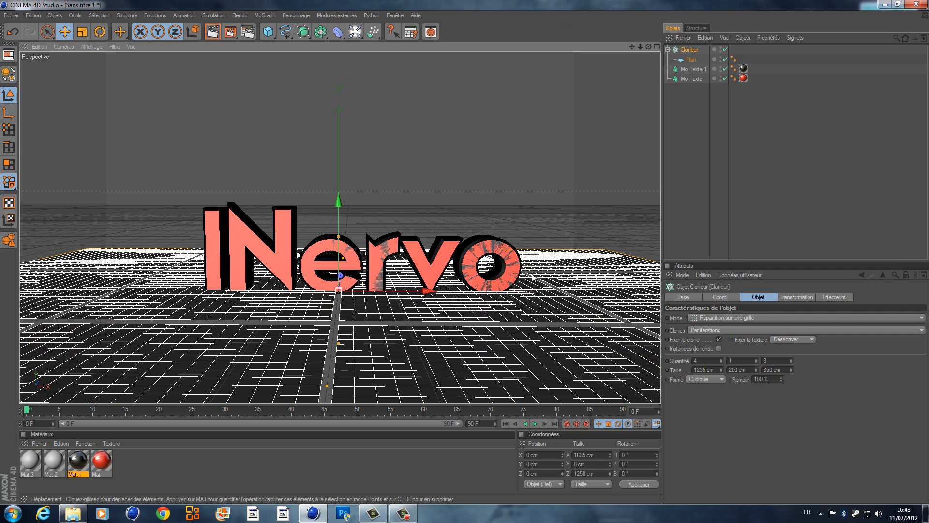
Check the plane spacing in the four-view layout and reduce the Cloneur's Z size to 825 cm.
{"action": "left_click", "coordinate": [657, 47]}
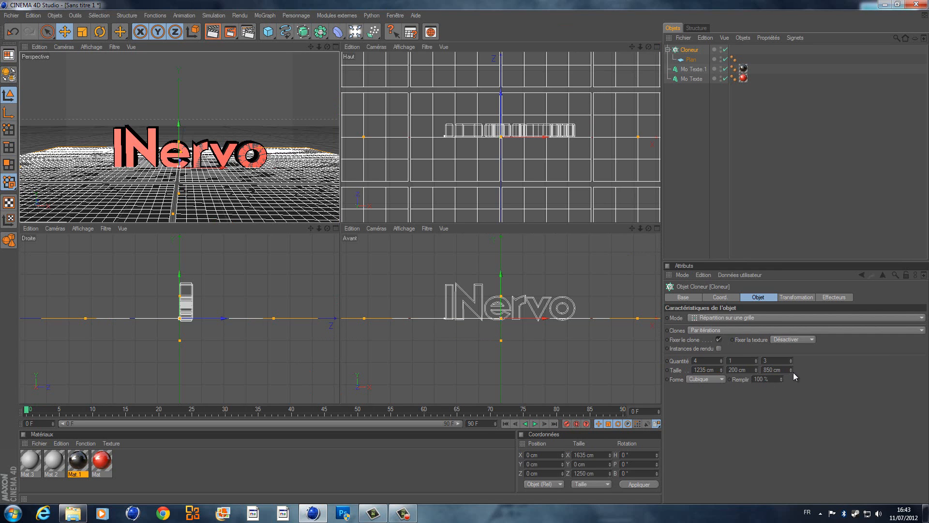
{"action": "left_click_drag", "start_coordinate": [791, 370], "coordinate": [791, 371]}
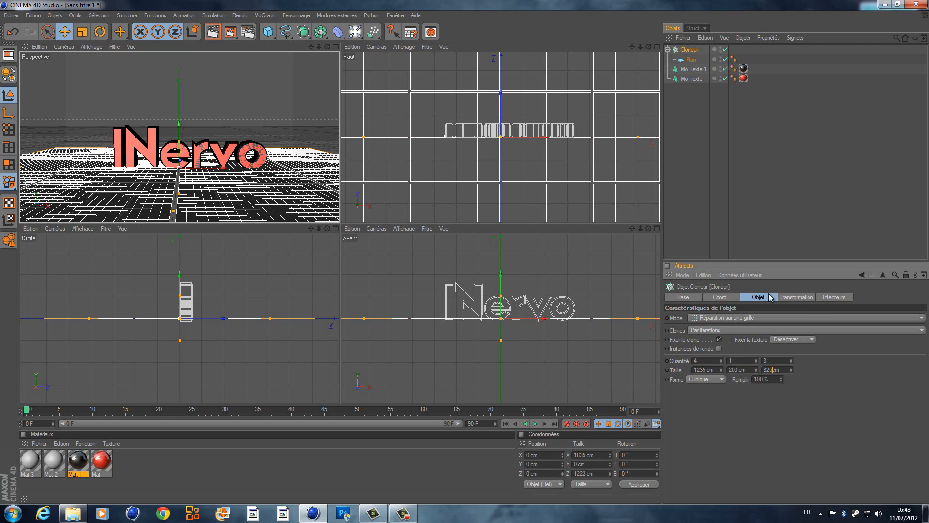
{"action": "left_click", "coordinate": [336, 47]}
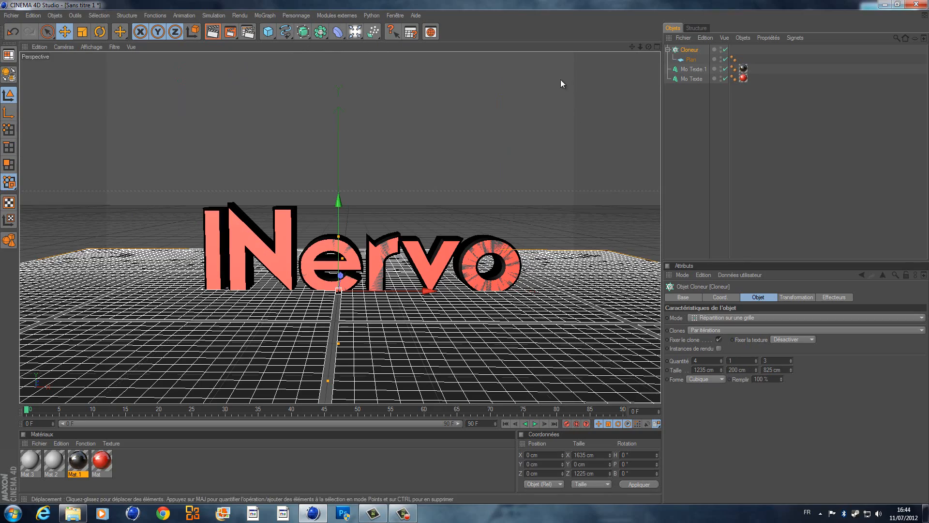
Select the black text copy Mo Texte 1 and shift it slightly along Z to about 5.7 cm.
{"action": "left_click_drag", "start_coordinate": [649, 47], "coordinate": [440, 229]}
{"action": "left_click", "coordinate": [327, 335]}
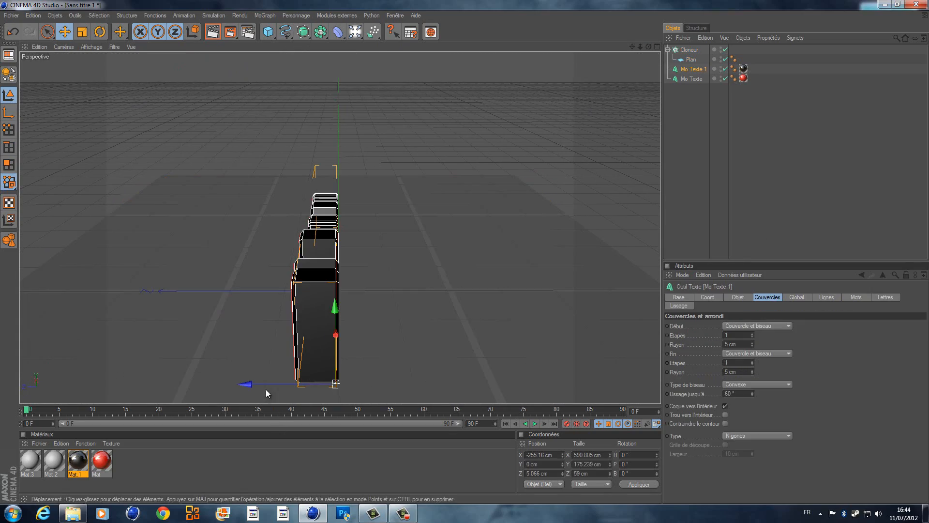
{"action": "left_click_drag", "start_coordinate": [265, 385], "coordinate": [466, 254]}
{"action": "left_click_drag", "start_coordinate": [648, 48], "coordinate": [463, 253]}
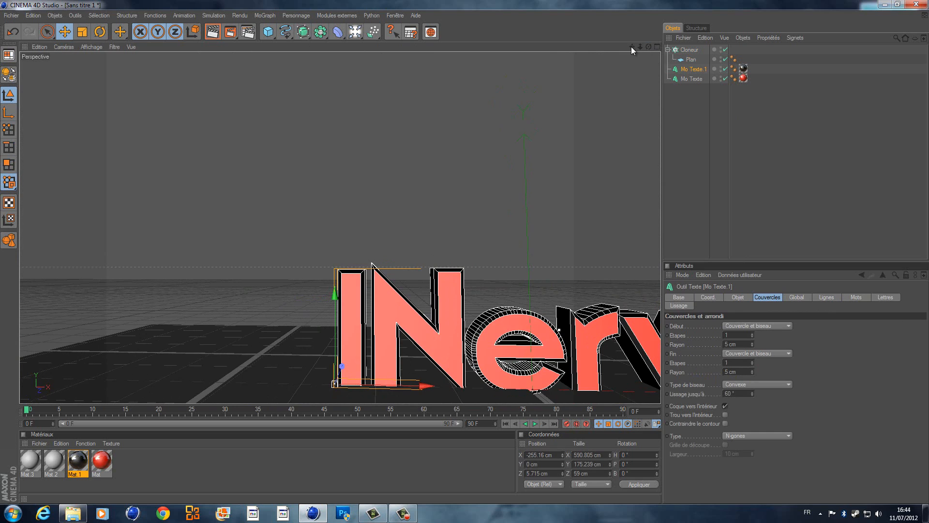
{"action": "left_click_drag", "start_coordinate": [631, 46], "coordinate": [460, 250]}
{"action": "scroll", "coordinate": [606, 219], "scroll_direction": "down", "scroll_amount": 5}
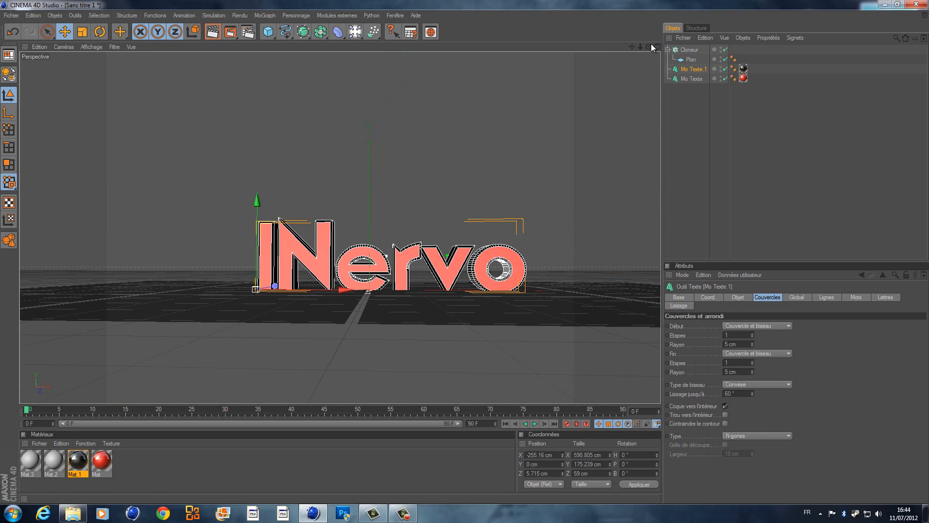
{"action": "left_click_drag", "start_coordinate": [649, 46], "coordinate": [617, 41]}
{"action": "scroll", "coordinate": [416, 208], "scroll_direction": "up", "scroll_amount": 3}
Set Mat 2's colour to white (255, 255, 255), enable its Luminescence, and apply it to the Cloneur.
{"action": "left_click", "coordinate": [59, 463]}
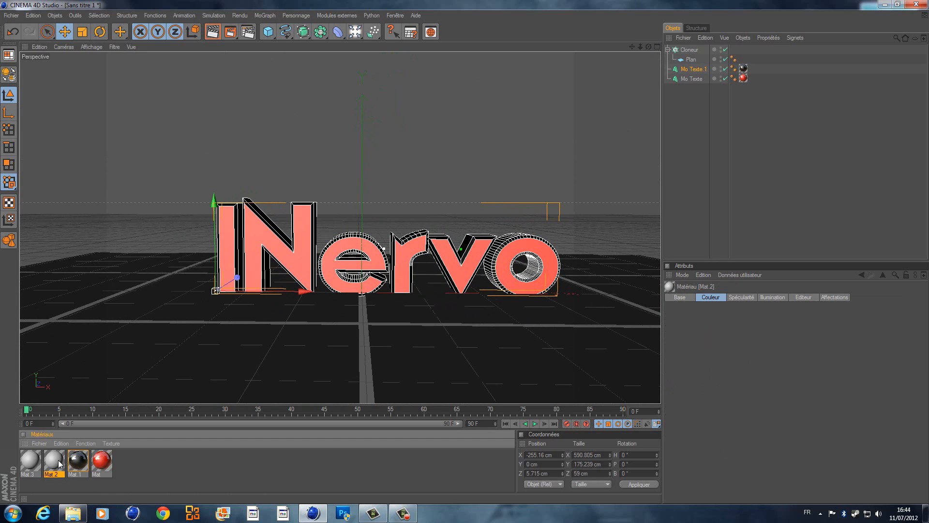
{"action": "double_click", "coordinate": [59, 463]}
{"action": "left_click", "coordinate": [160, 168]}
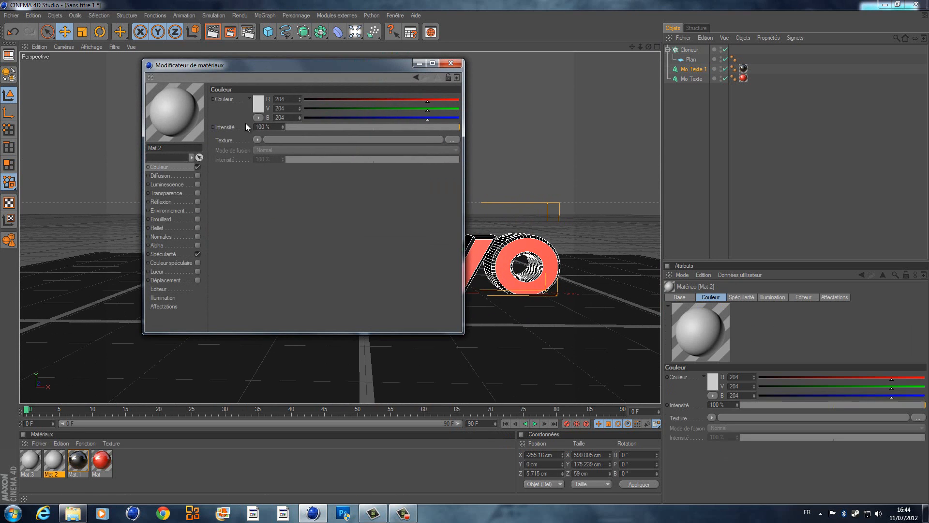
{"action": "left_click", "coordinate": [263, 105]}
{"action": "left_click", "coordinate": [243, 154]}
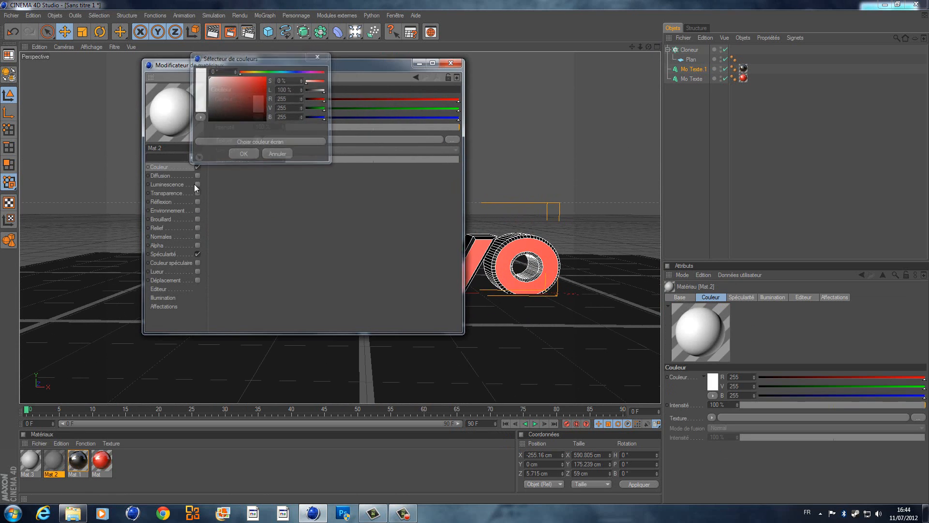
{"action": "left_click", "coordinate": [197, 184]}
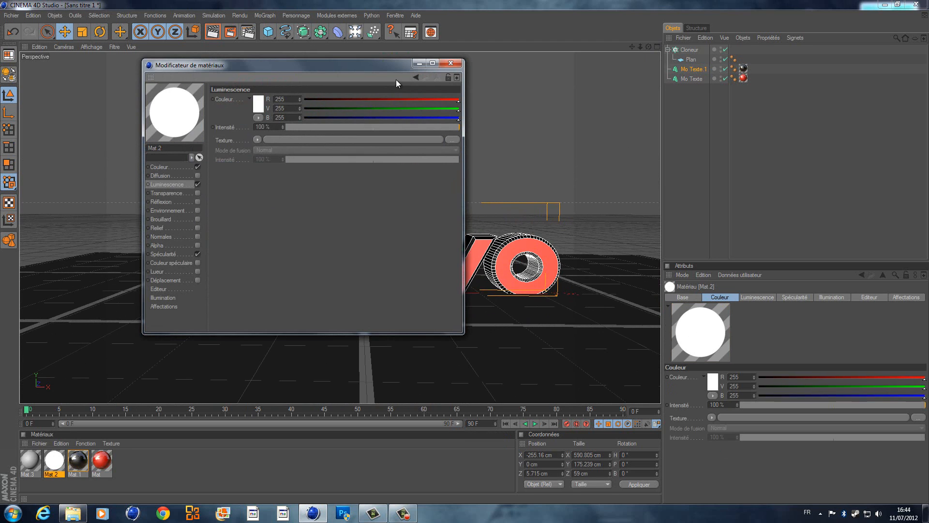
{"action": "left_click", "coordinate": [450, 64]}
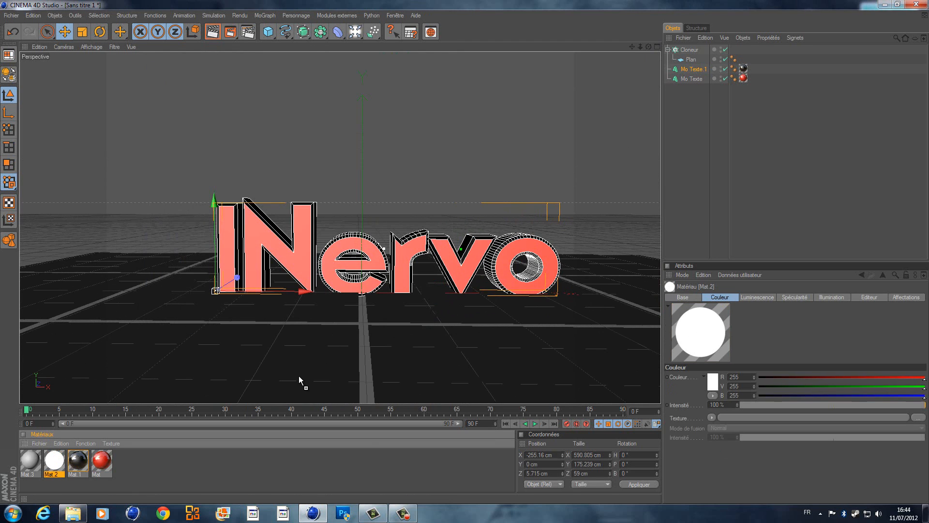
{"action": "left_click_drag", "start_coordinate": [298, 375], "coordinate": [299, 375]}
{"action": "scroll", "coordinate": [342, 326], "scroll_direction": "down", "scroll_amount": 3}
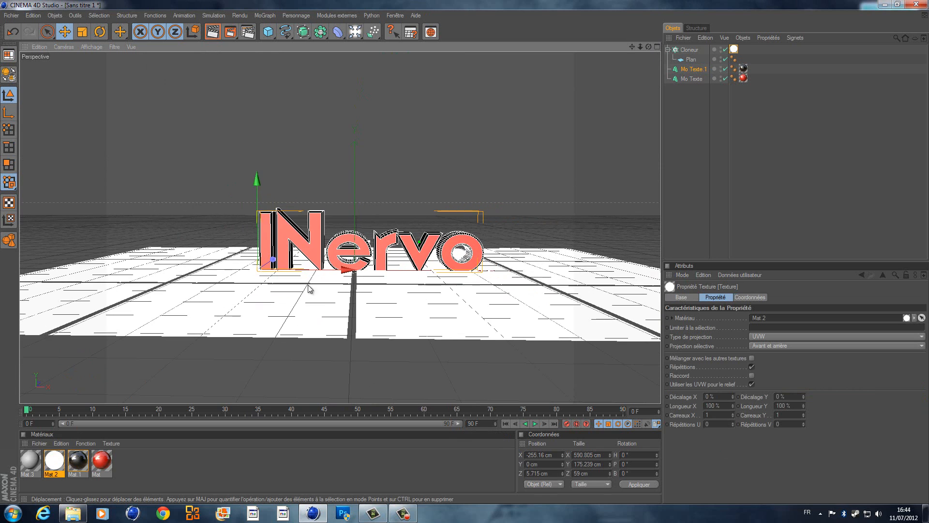
Raise the Cloneur of white planes above the INervo text to a Y position of about 419 cm.
{"action": "left_click_drag", "start_coordinate": [257, 181], "coordinate": [257, 113]}
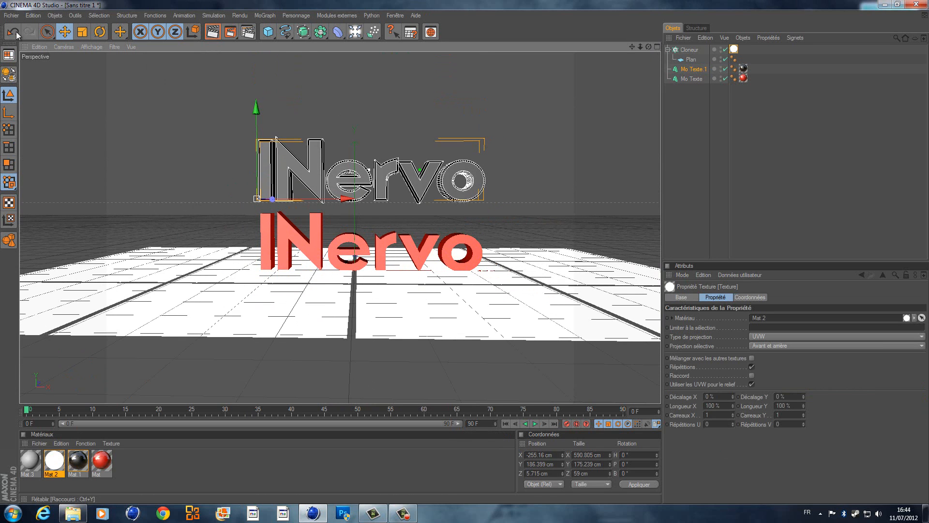
{"action": "left_click", "coordinate": [14, 32]}
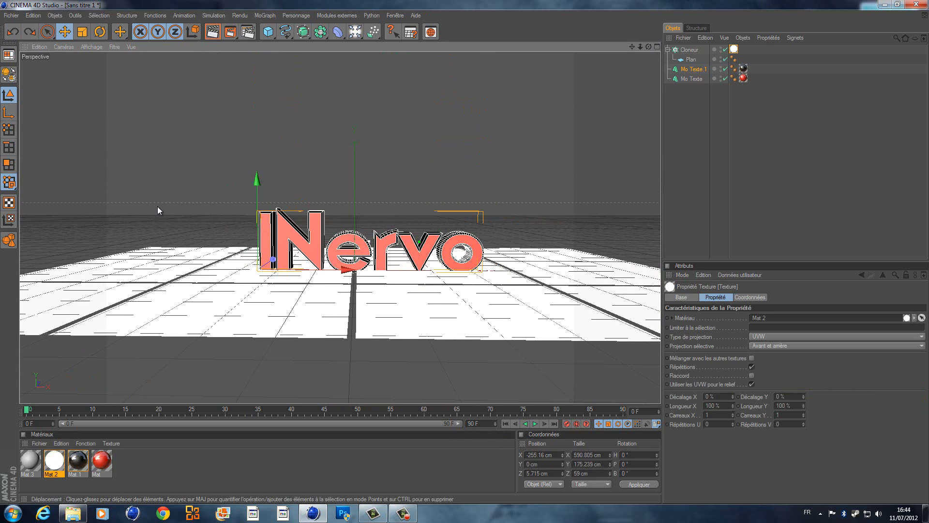
{"action": "left_click", "coordinate": [691, 50]}
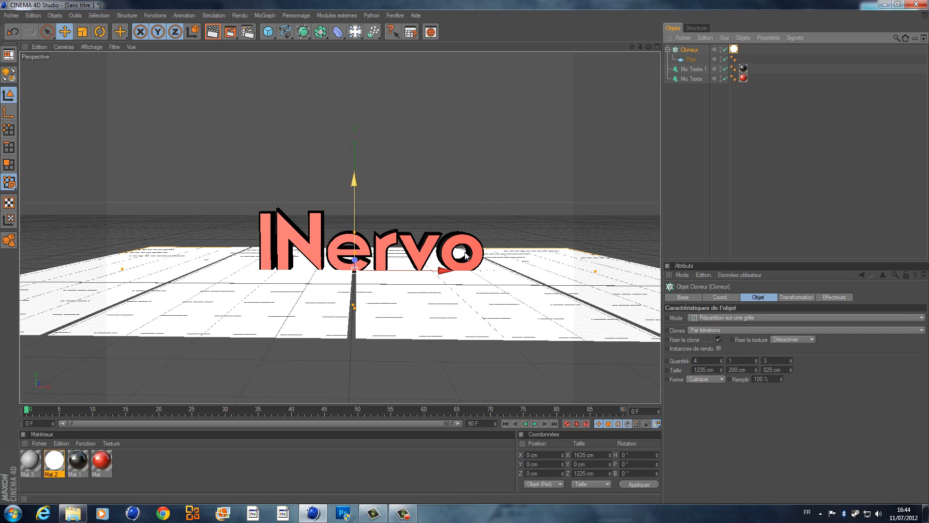
{"action": "left_click_drag", "start_coordinate": [354, 213], "coordinate": [353, 204]}
{"action": "scroll", "coordinate": [390, 335], "scroll_direction": "up", "scroll_amount": 4}
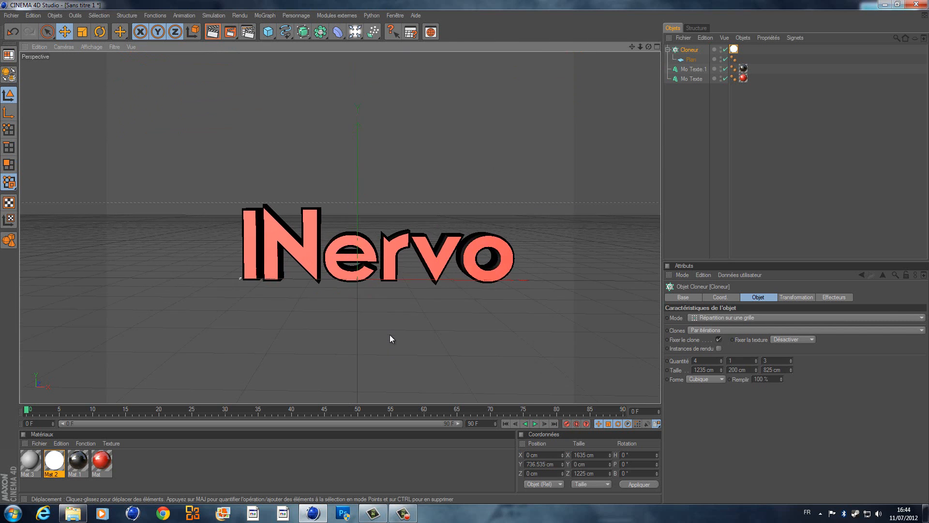
{"action": "scroll", "coordinate": [431, 324], "scroll_direction": "down", "scroll_amount": 7}
{"action": "scroll", "coordinate": [357, 126], "scroll_direction": "down", "scroll_amount": 1}
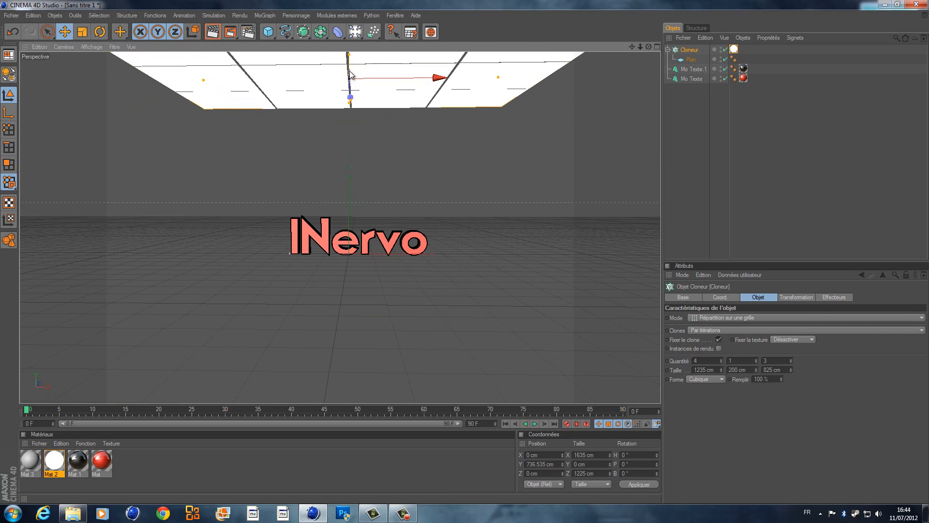
{"action": "left_click_drag", "start_coordinate": [351, 70], "coordinate": [466, 257]}
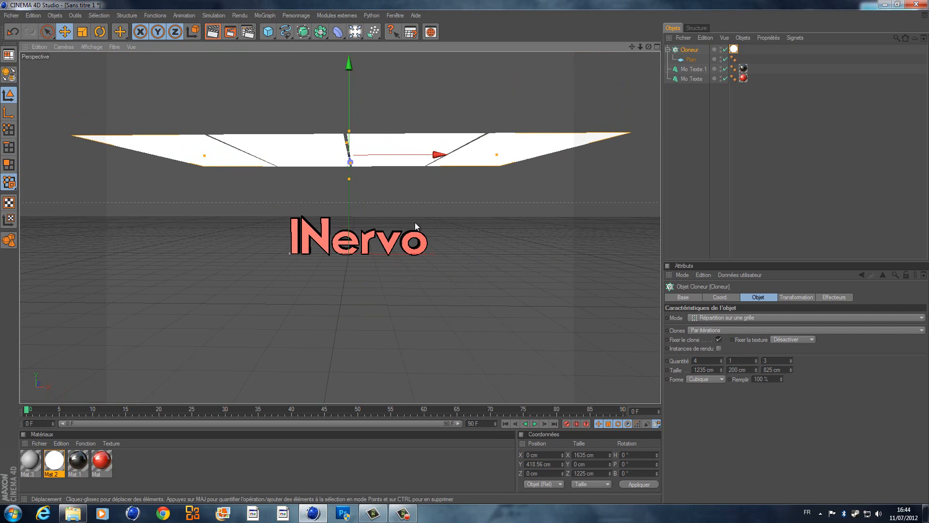
Frame the text closely and raise the Cloneur further to a Y position of about 684 cm.
{"action": "scroll", "coordinate": [472, 248], "scroll_direction": "up", "scroll_amount": 5}
{"action": "left_click_drag", "start_coordinate": [631, 46], "coordinate": [466, 252]}
{"action": "scroll", "coordinate": [468, 248], "scroll_direction": "up", "scroll_amount": 3}
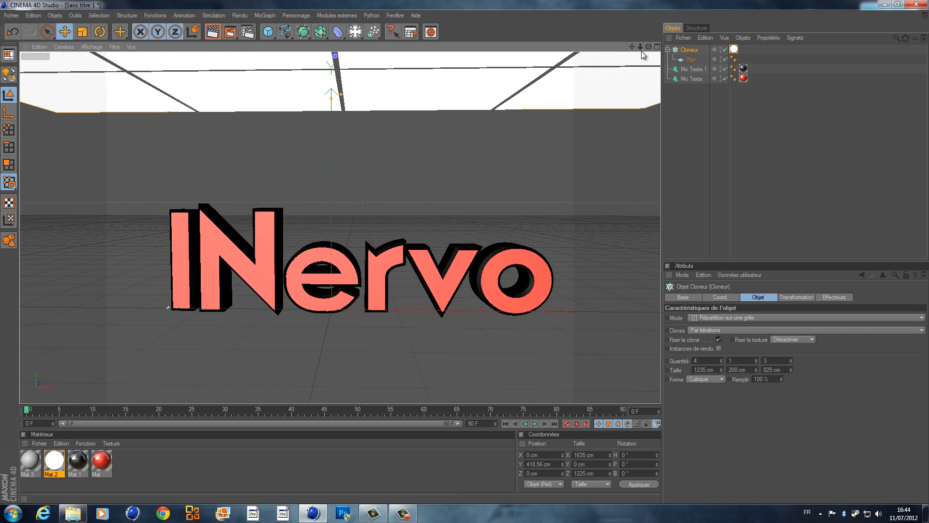
{"action": "left_click_drag", "start_coordinate": [648, 46], "coordinate": [464, 252]}
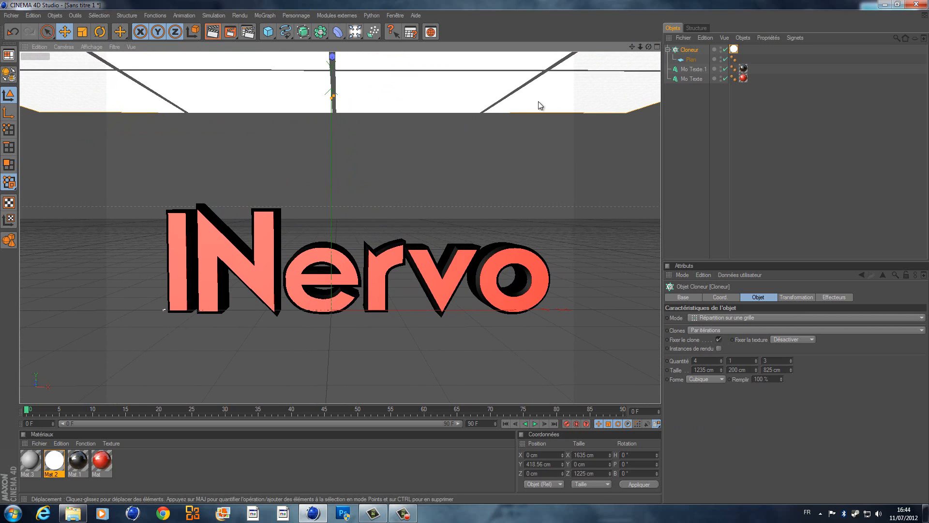
{"action": "left_click_drag", "start_coordinate": [334, 75], "coordinate": [463, 241]}
{"action": "scroll", "coordinate": [356, 318], "scroll_direction": "up", "scroll_amount": 5}
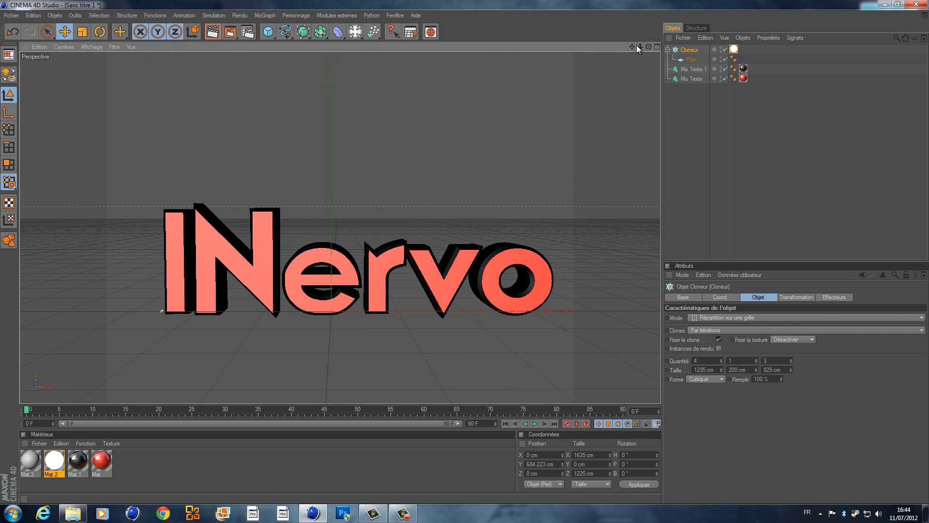
{"action": "left_click_drag", "start_coordinate": [632, 47], "coordinate": [463, 251]}
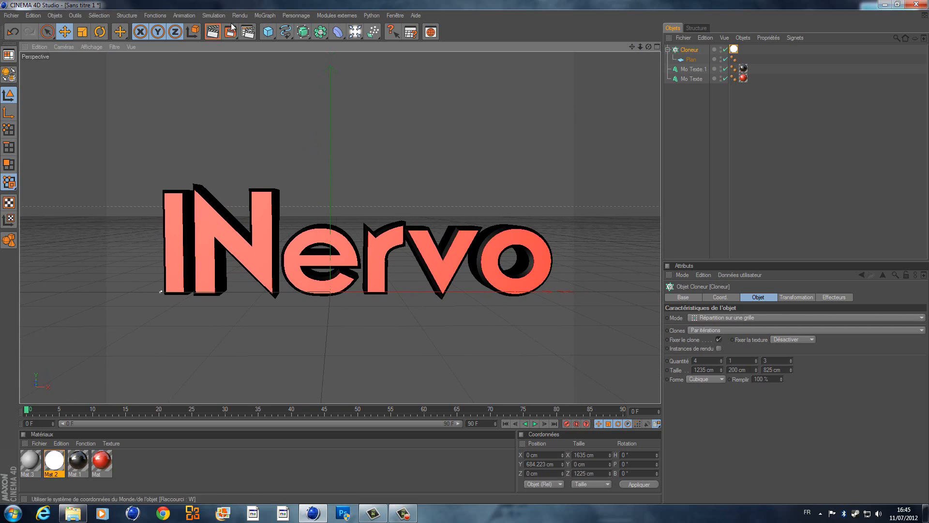
Add a sphere and move it behind the first letters, to about X -188 cm and Z 222 cm.
{"action": "left_click", "coordinate": [268, 32]}
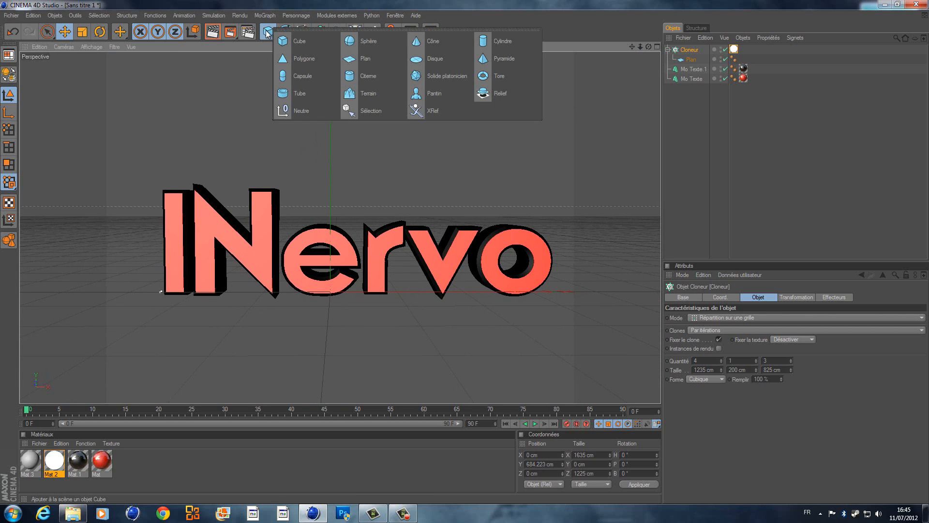
{"action": "left_click", "coordinate": [358, 41]}
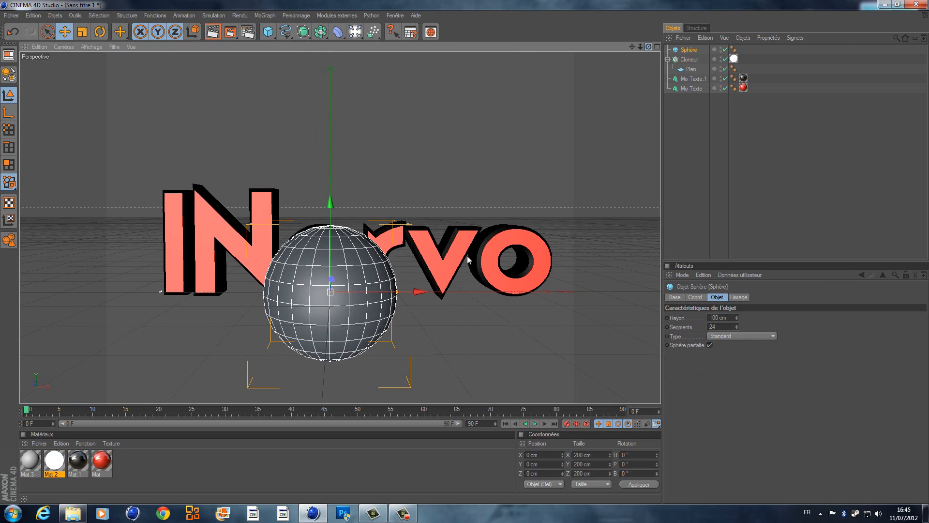
{"action": "left_click_drag", "start_coordinate": [467, 260], "coordinate": [476, 190], "text": "alt"}
{"action": "scroll", "coordinate": [475, 190], "scroll_direction": "down", "scroll_amount": 3}
{"action": "left_click_drag", "start_coordinate": [363, 246], "coordinate": [318, 295]}
{"action": "left_click_drag", "start_coordinate": [212, 315], "coordinate": [105, 286]}
Scale the sphere down uniformly to about 156 cm across.
{"action": "left_click", "coordinate": [270, 32]}
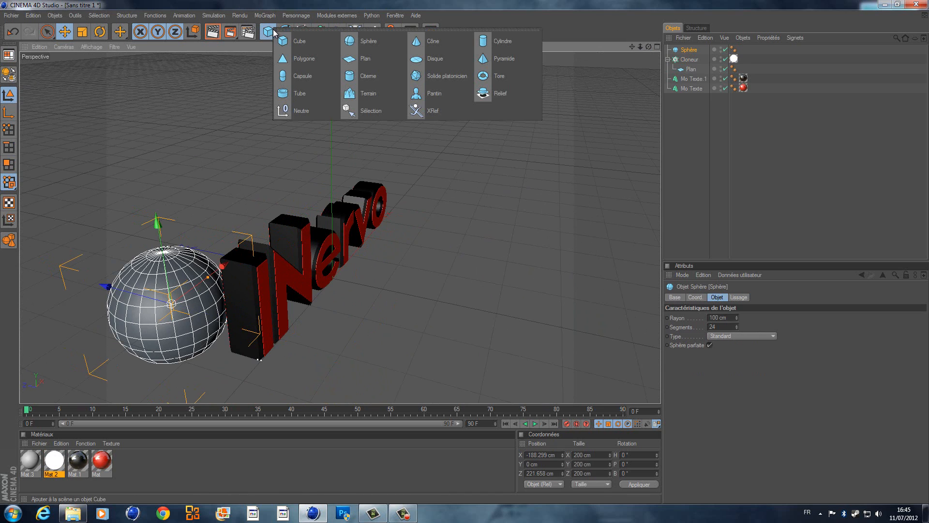
{"action": "left_click", "coordinate": [269, 35]}
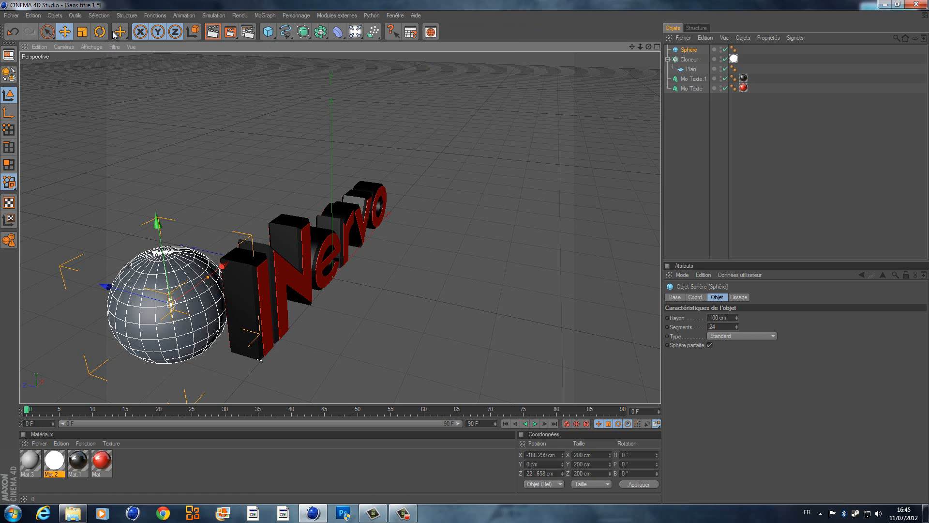
{"action": "left_click", "coordinate": [81, 33]}
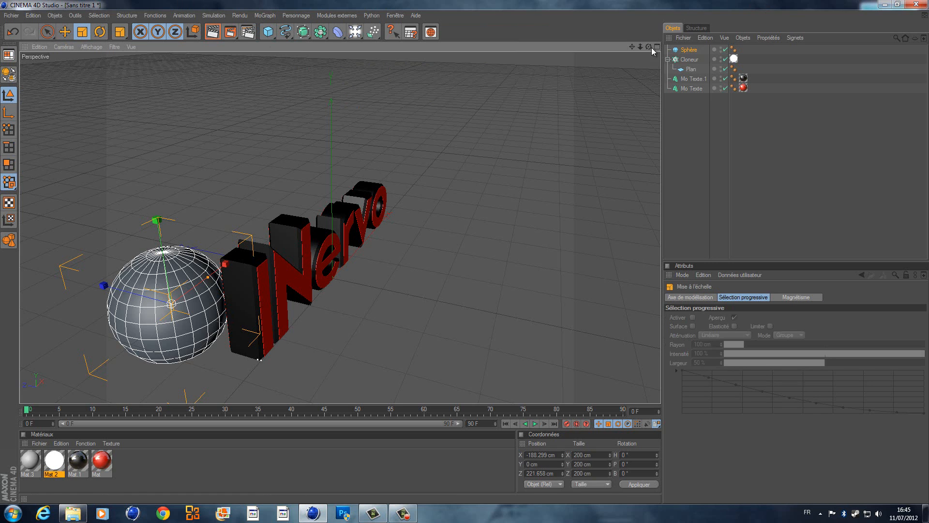
{"action": "left_click_drag", "start_coordinate": [649, 47], "coordinate": [479, 250]}
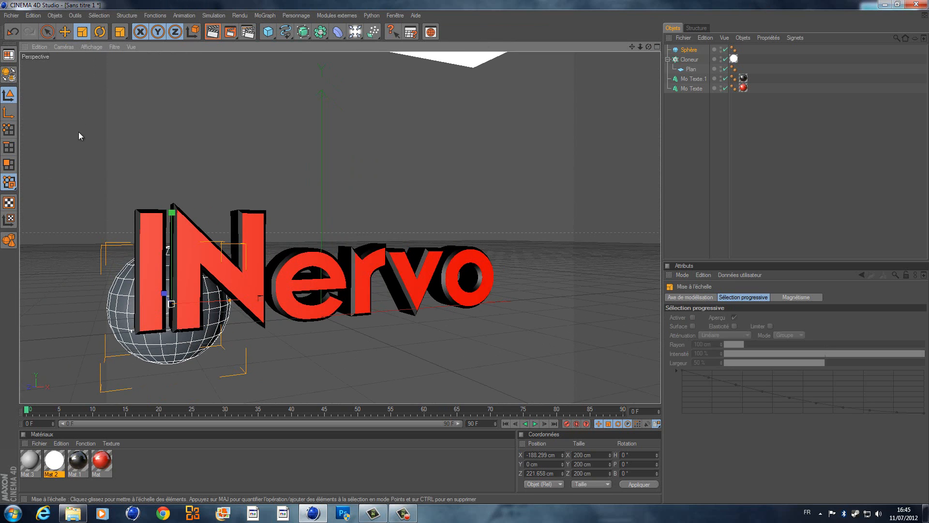
{"action": "left_click_drag", "start_coordinate": [169, 309], "coordinate": [466, 251]}
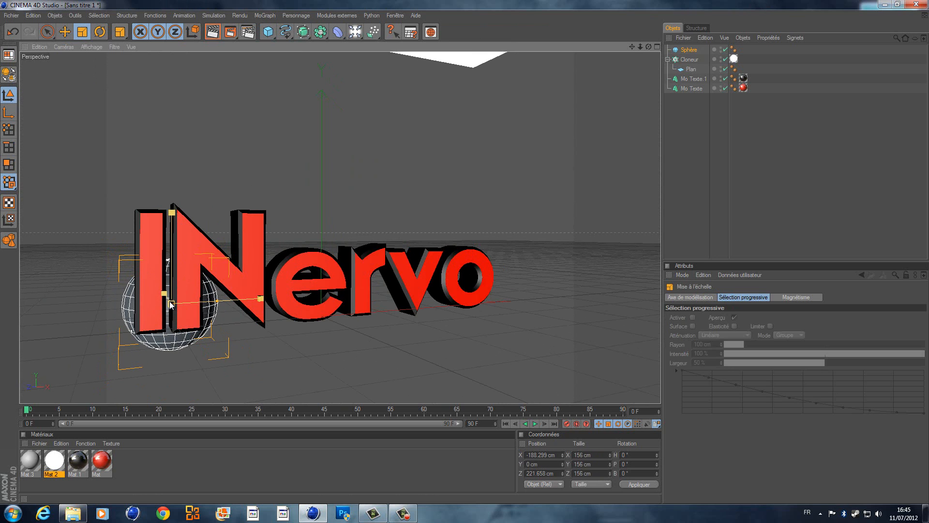
Scale the sphere down to about 88 cm and move it behind the top of the I, to about X -295 cm and Y 163 cm.
{"action": "left_click_drag", "start_coordinate": [177, 304], "coordinate": [467, 250]}
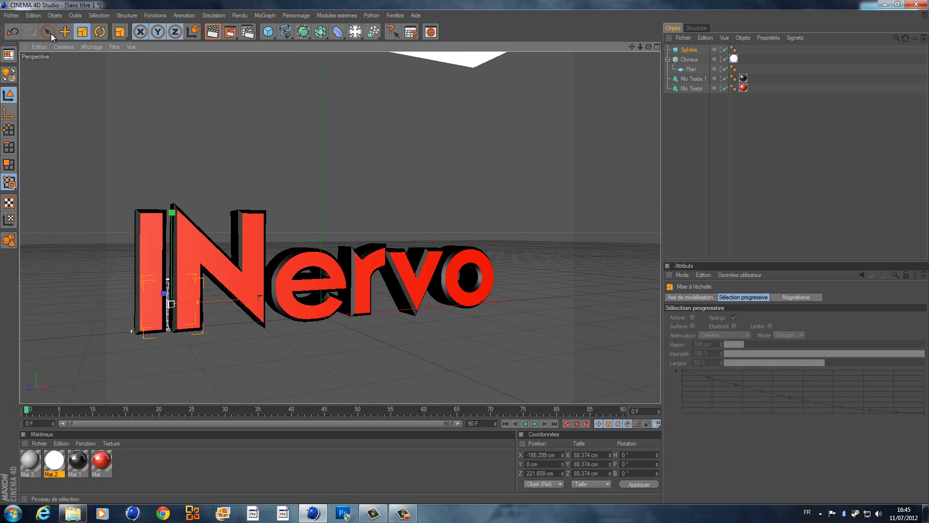
{"action": "left_click", "coordinate": [65, 31]}
{"action": "left_click_drag", "start_coordinate": [172, 242], "coordinate": [172, 108]}
{"action": "left_click_drag", "start_coordinate": [648, 48], "coordinate": [465, 251]}
{"action": "scroll", "coordinate": [181, 259], "scroll_direction": "down", "scroll_amount": 2}
{"action": "scroll", "coordinate": [181, 259], "scroll_direction": "down", "scroll_amount": 3}
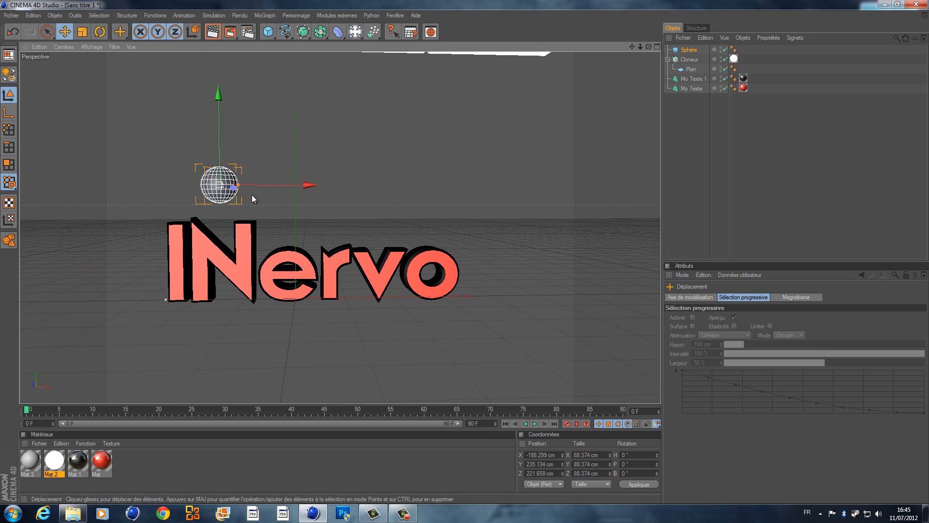
{"action": "left_click_drag", "start_coordinate": [264, 185], "coordinate": [219, 185]}
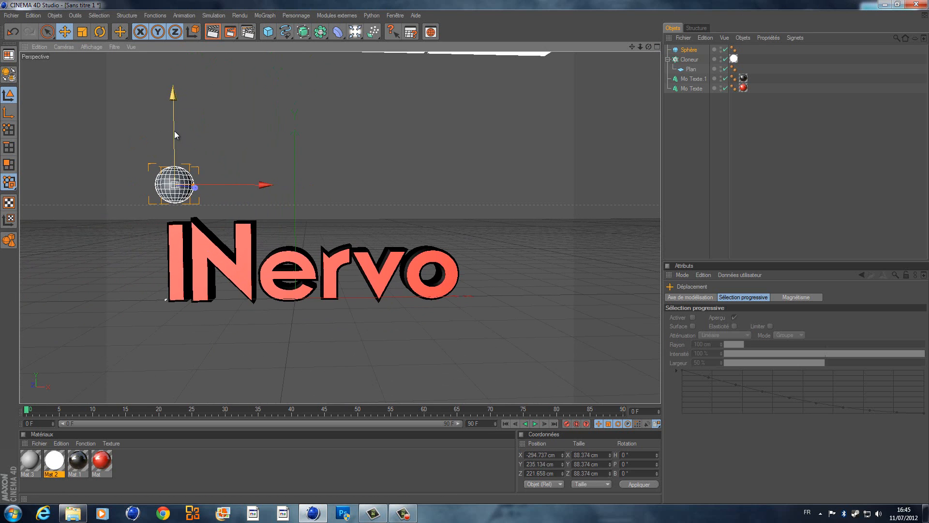
{"action": "left_click_drag", "start_coordinate": [174, 131], "coordinate": [466, 257]}
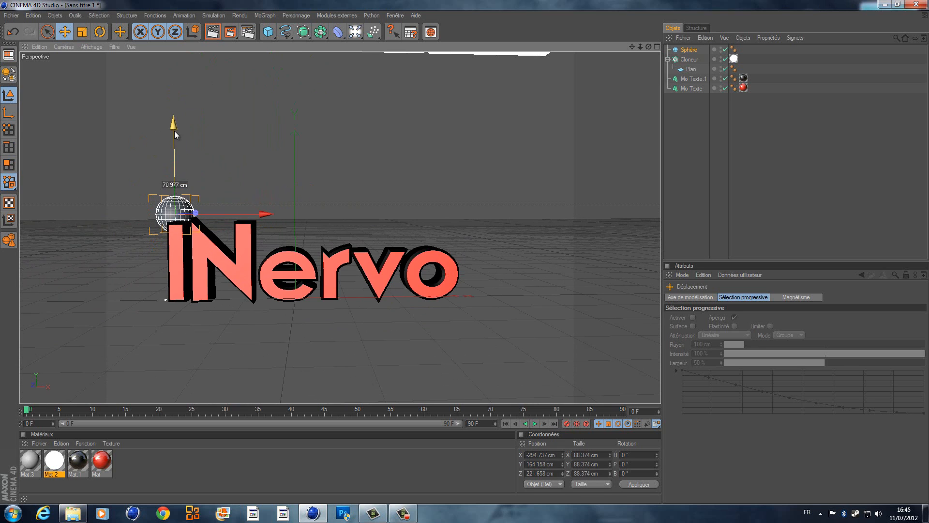
Shrink the sphere to about 75 cm across and shift it to about X -309 cm and Y 160 cm.
{"action": "left_click", "coordinate": [83, 37]}
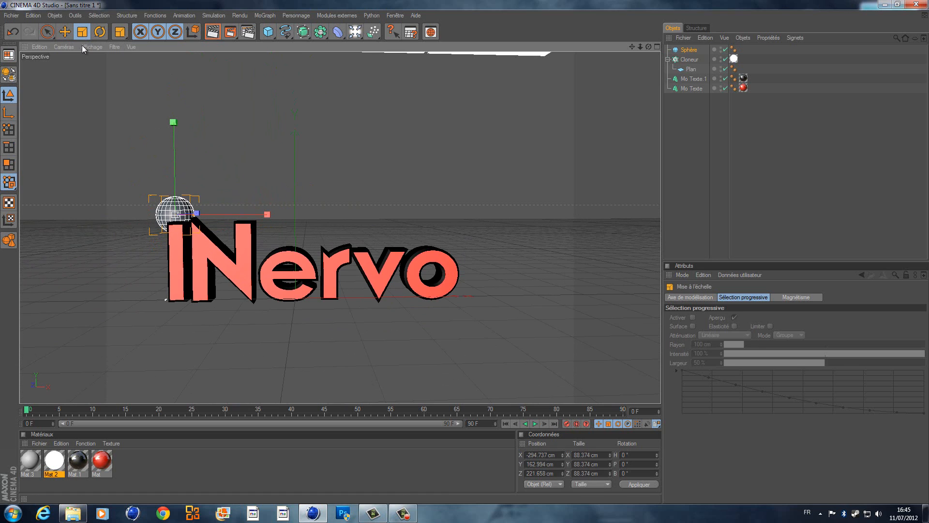
{"action": "left_click_drag", "start_coordinate": [464, 253], "coordinate": [462, 253]}
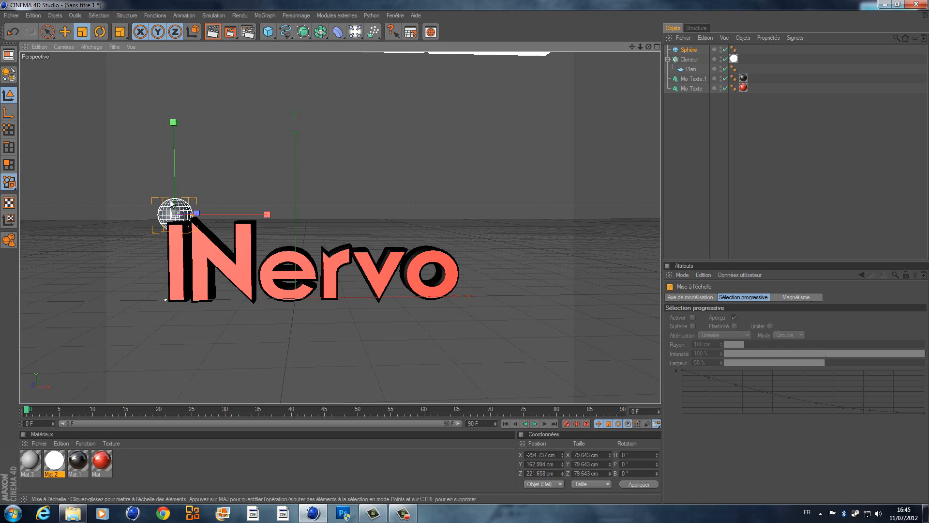
{"action": "key", "text": "e"}
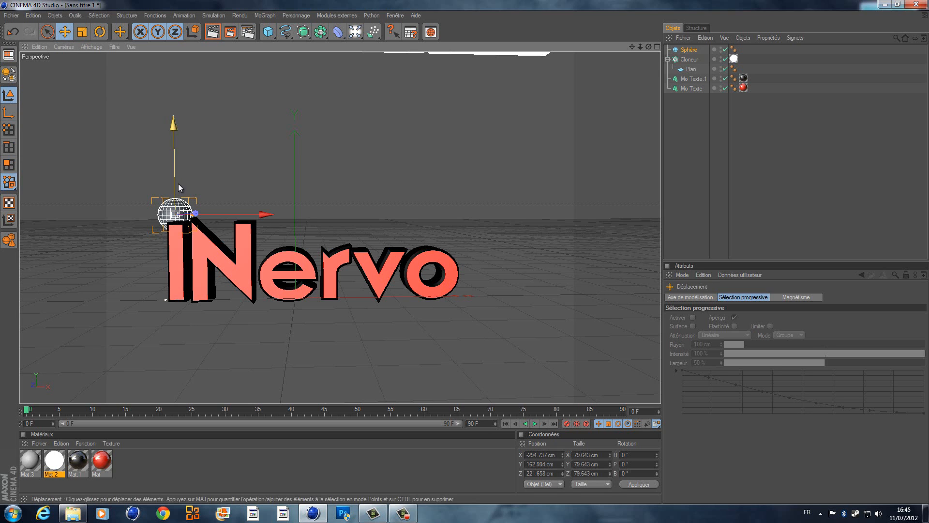
{"action": "left_click_drag", "start_coordinate": [208, 214], "coordinate": [199, 214]}
{"action": "scroll", "coordinate": [439, 160], "scroll_direction": "up", "scroll_amount": 3}
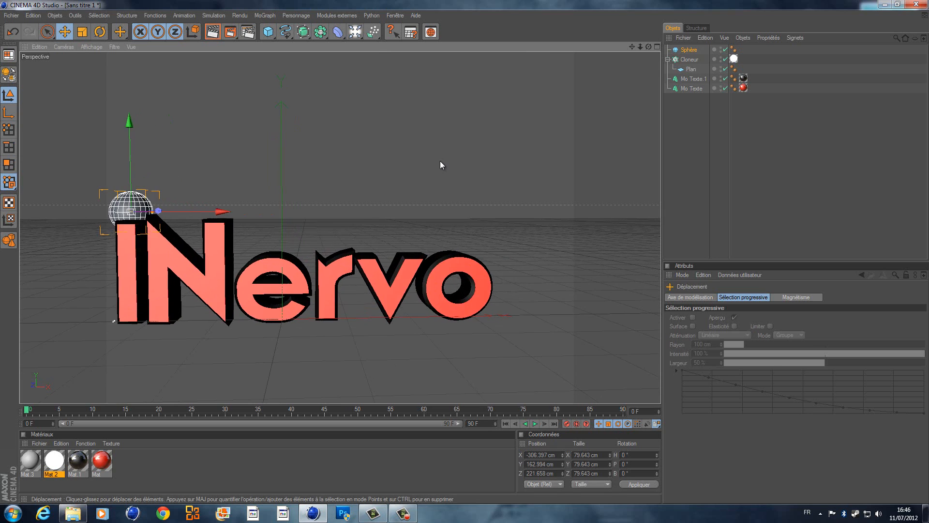
{"action": "left_click_drag", "start_coordinate": [646, 50], "coordinate": [464, 252]}
{"action": "left_click_drag", "start_coordinate": [646, 46], "coordinate": [464, 251]}
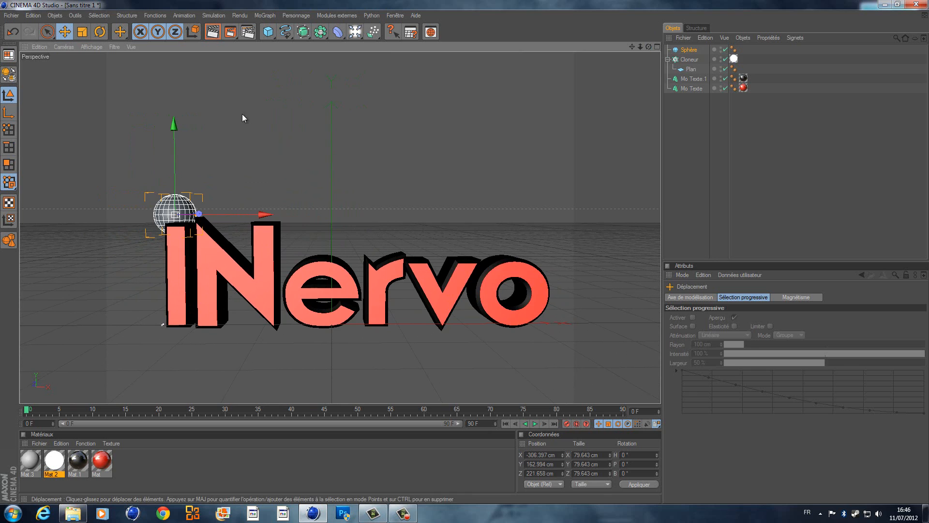
{"action": "left_click_drag", "start_coordinate": [170, 151], "coordinate": [465, 251]}
{"action": "left_click", "coordinate": [83, 32]}
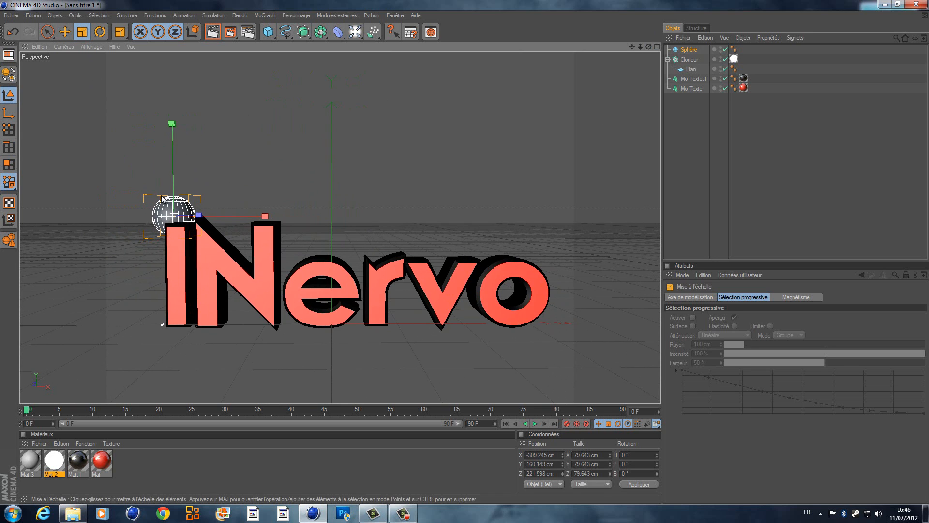
{"action": "left_click_drag", "start_coordinate": [127, 117], "coordinate": [465, 252]}
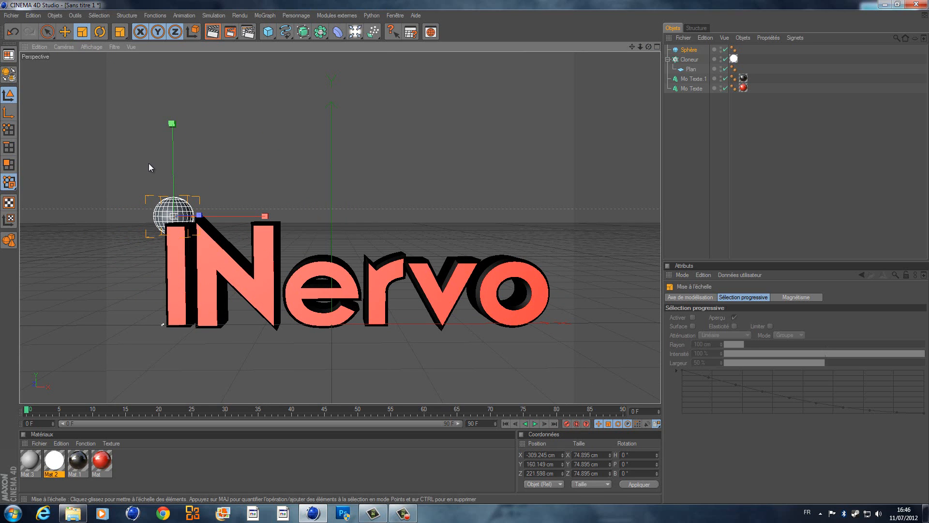
Duplicate the sphere, scale the copy to about 47 cm, and place it at about X -275 cm and Y 182 cm.
{"action": "left_click", "coordinate": [64, 32]}
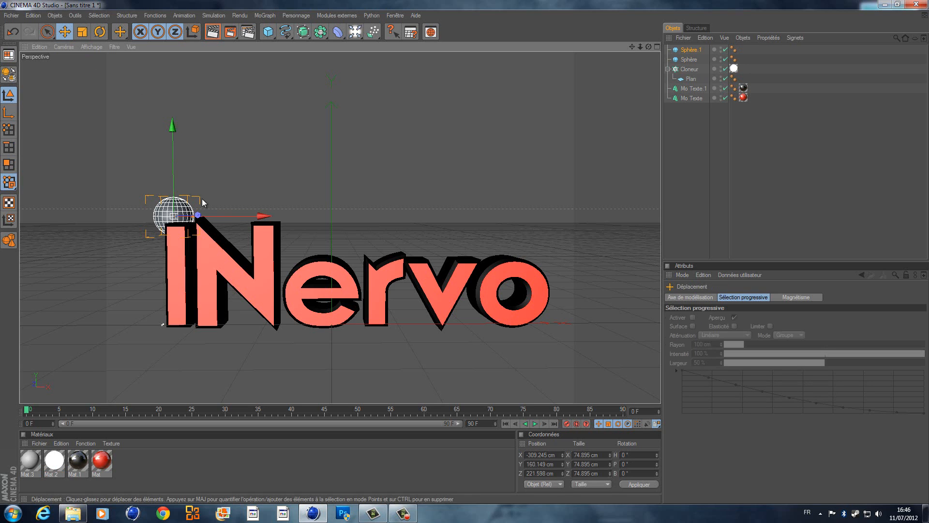
{"action": "mouse_move", "coordinate": [228, 216]}
{"action": "left_mouse_down", "text": "ctrl"}
{"action": "mouse_move", "coordinate": [464, 251]}
{"action": "mouse_move", "coordinate": [244, 216]}
{"action": "left_mouse_up", "text": "ctrl"}
{"action": "left_click_drag", "start_coordinate": [192, 193], "coordinate": [462, 253]}
{"action": "left_click", "coordinate": [82, 32]}
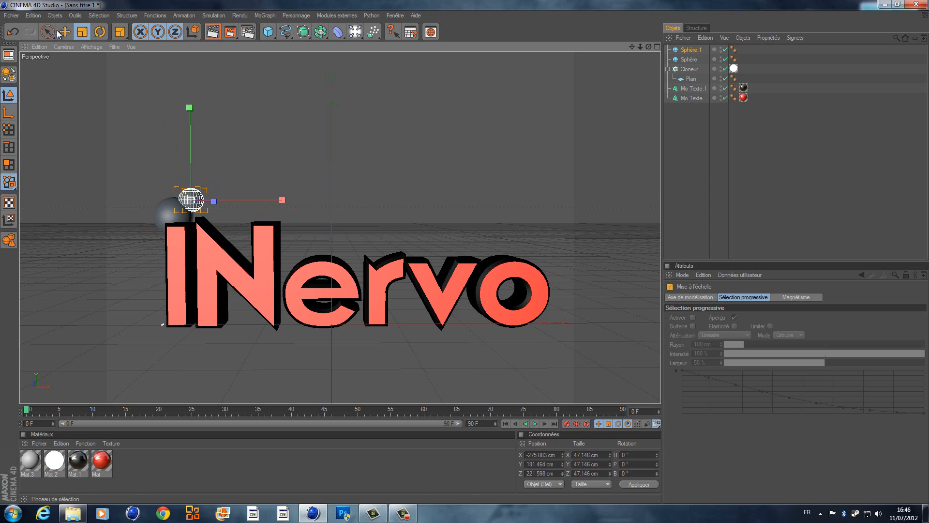
{"action": "key", "text": "e"}
{"action": "left_click_drag", "start_coordinate": [187, 146], "coordinate": [464, 251]}
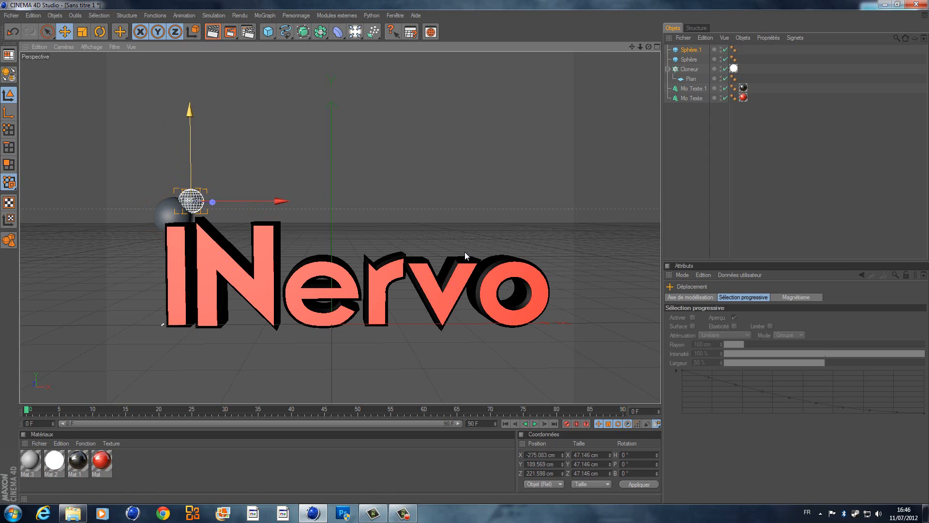
{"action": "left_click_drag", "start_coordinate": [188, 149], "coordinate": [465, 251]}
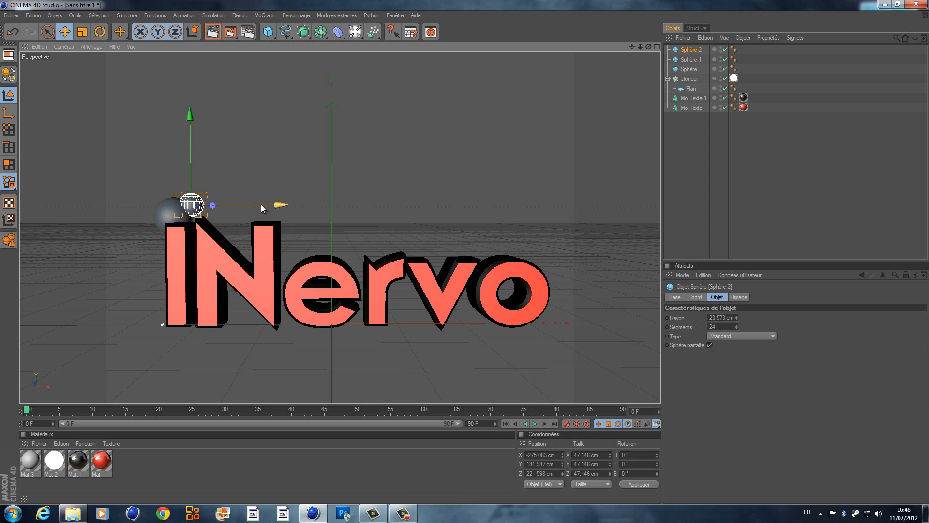
Place a copy of the small sphere below the large one beside the I, near X -339 cm, and enlarge it to about 50 cm.
{"action": "left_click_drag", "start_coordinate": [261, 204], "coordinate": [465, 252], "text": "ctrl"}
{"action": "left_click_drag", "start_coordinate": [155, 144], "coordinate": [464, 252]}
{"action": "left_click", "coordinate": [82, 31]}
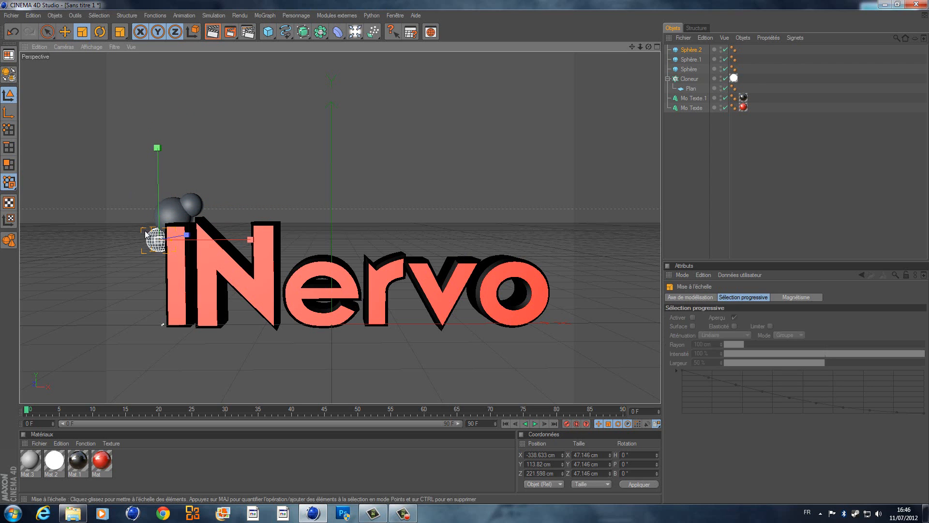
{"action": "left_click_drag", "start_coordinate": [144, 230], "coordinate": [458, 252]}
{"action": "left_click_drag", "start_coordinate": [475, 252], "coordinate": [465, 252]}
{"action": "left_click", "coordinate": [64, 32]}
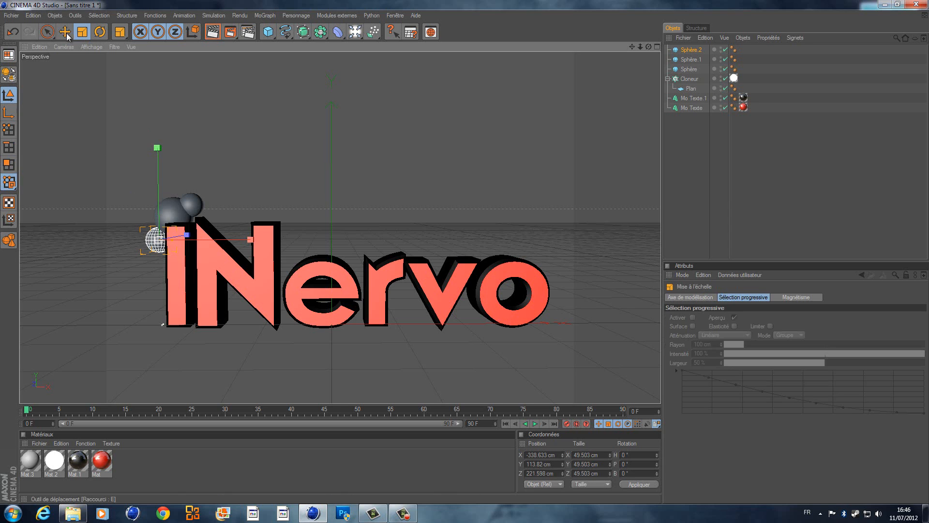
{"action": "left_click_drag", "start_coordinate": [157, 205], "coordinate": [174, 182]}
Shift the large sphere to about X -319 cm and Y 159 cm, and lower the small sphere beside it to about Y 164 cm.
{"action": "left_click", "coordinate": [171, 211]}
{"action": "left_click_drag", "start_coordinate": [215, 217], "coordinate": [209, 217]}
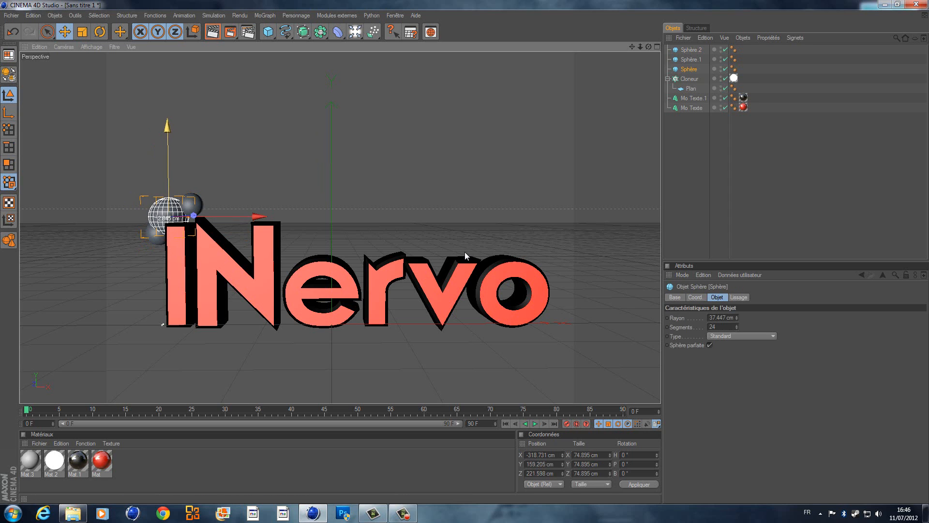
{"action": "left_click", "coordinate": [196, 204]}
{"action": "left_click_drag", "start_coordinate": [191, 179], "coordinate": [191, 189]}
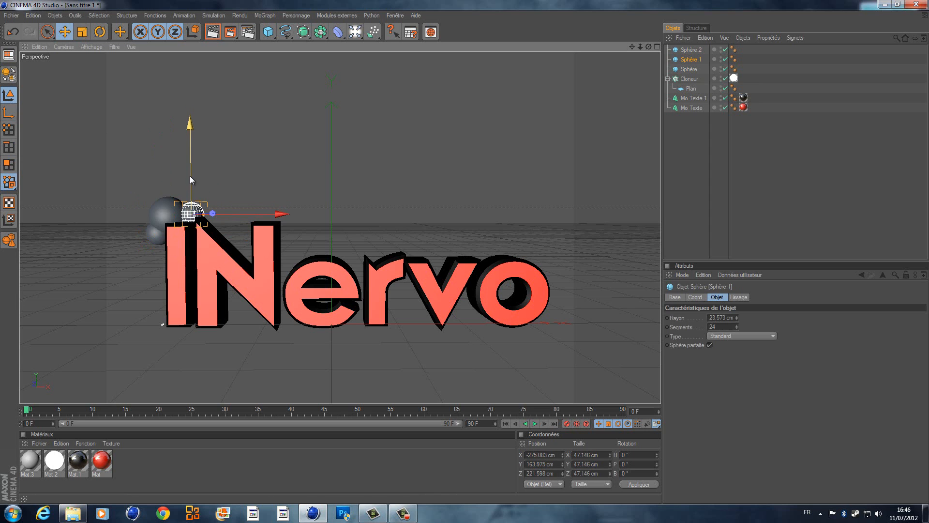
Copy the small sphere above the I and move the copy under the N, to about X -130 cm and Y -59 cm.
{"action": "key", "text": "ctrl+c"}
{"action": "key", "text": "ctrl+v"}
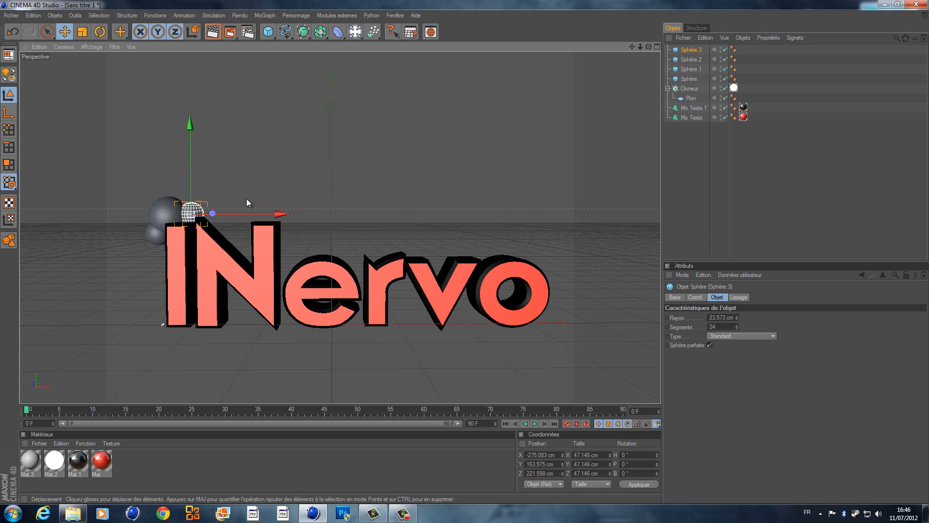
{"action": "left_click_drag", "start_coordinate": [190, 177], "coordinate": [191, 292]}
{"action": "left_click_drag", "start_coordinate": [271, 322], "coordinate": [343, 322]}
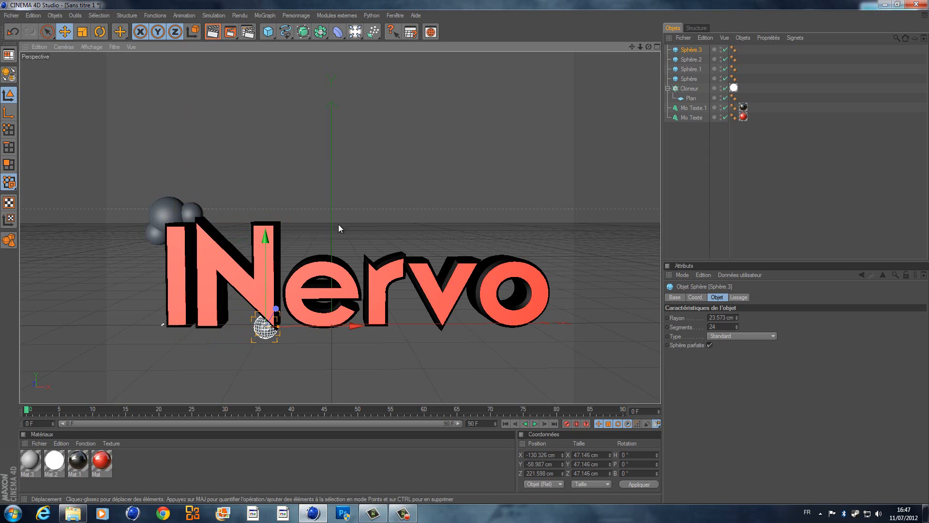
Paste another sphere under the N at about X -110 cm and Y -76 cm, and scale it to about 37 cm.
{"action": "key", "text": "ctrl+v"}
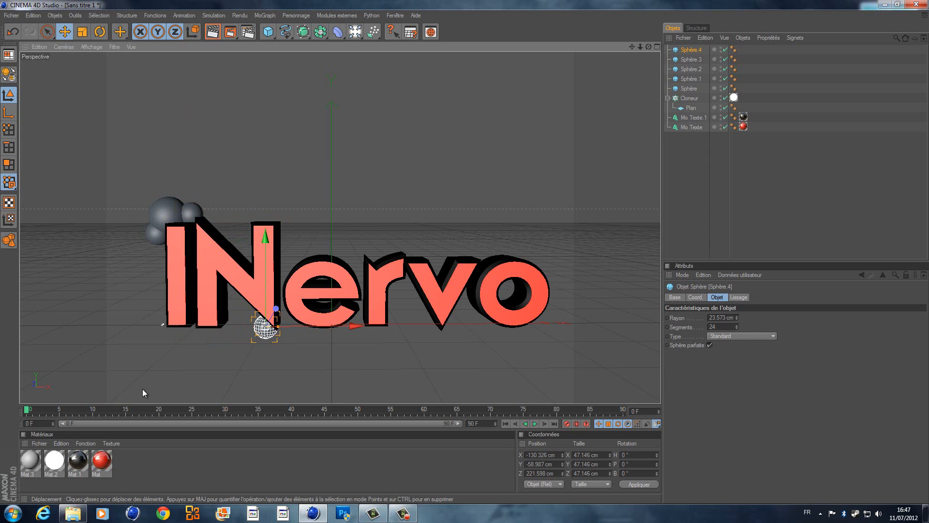
{"action": "left_click_drag", "start_coordinate": [308, 326], "coordinate": [462, 253]}
{"action": "left_click", "coordinate": [83, 32]}
{"action": "key", "text": "e"}
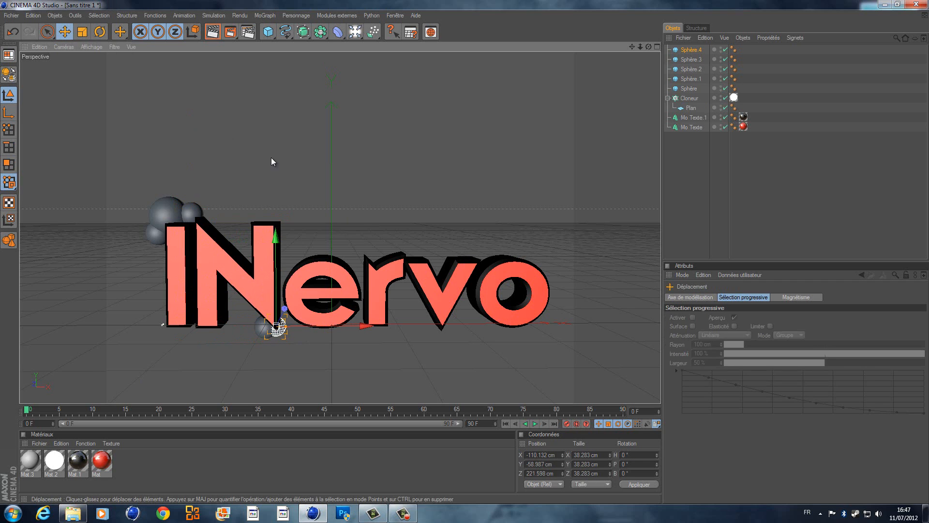
{"action": "left_click_drag", "start_coordinate": [275, 238], "coordinate": [465, 253]}
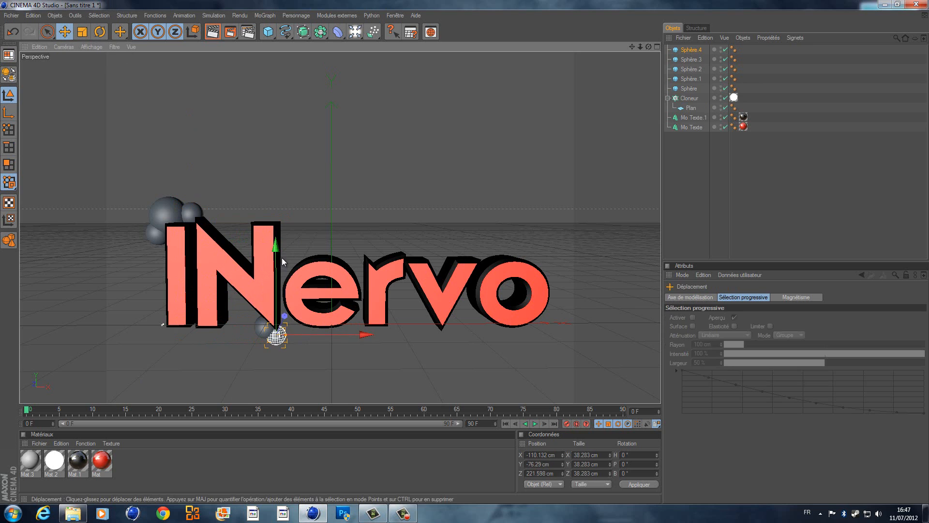
{"action": "left_click", "coordinate": [82, 32]}
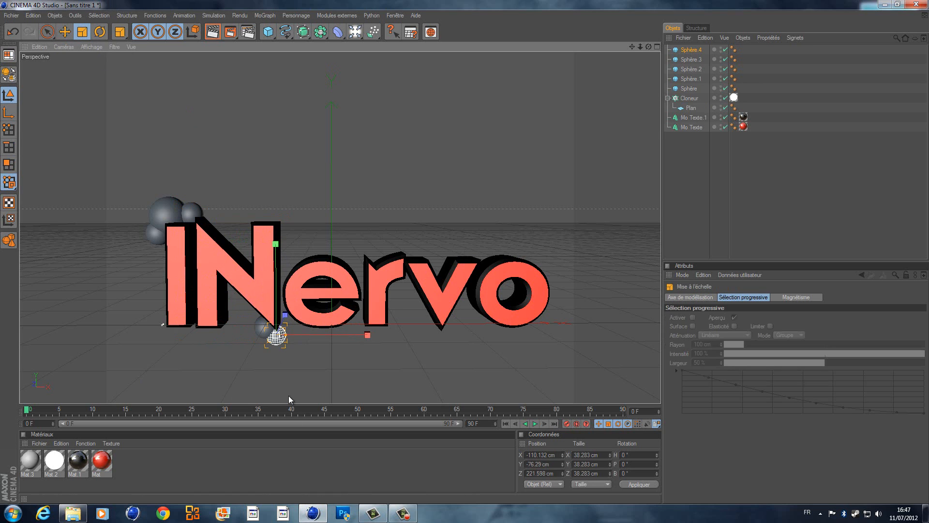
{"action": "left_click_drag", "start_coordinate": [273, 329], "coordinate": [464, 252]}
Copy the smallest sphere and move the copy to the top of the r, at about X 102 cm and Y 80 cm.
{"action": "key", "text": "ctrl+c"}
{"action": "key", "text": "ctrl+v"}
{"action": "left_click", "coordinate": [65, 32]}
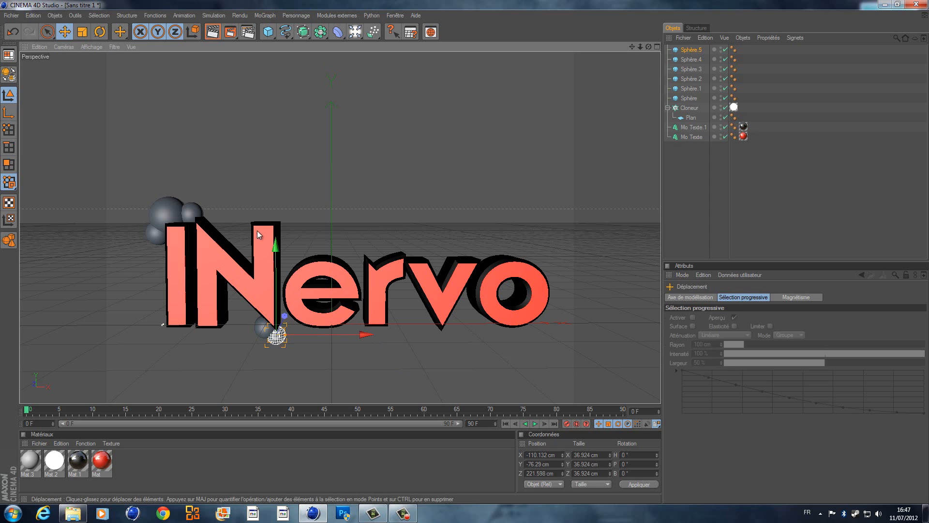
{"action": "left_click_drag", "start_coordinate": [276, 244], "coordinate": [275, 154]}
{"action": "left_click_drag", "start_coordinate": [318, 246], "coordinate": [461, 252]}
{"action": "mouse_move", "coordinate": [406, 193]}
{"action": "left_mouse_down"}
{"action": "mouse_move", "coordinate": [465, 252]}
{"action": "mouse_move", "coordinate": [411, 211]}
{"action": "left_mouse_up"}
{"action": "left_click_drag", "start_coordinate": [489, 256], "coordinate": [467, 256]}
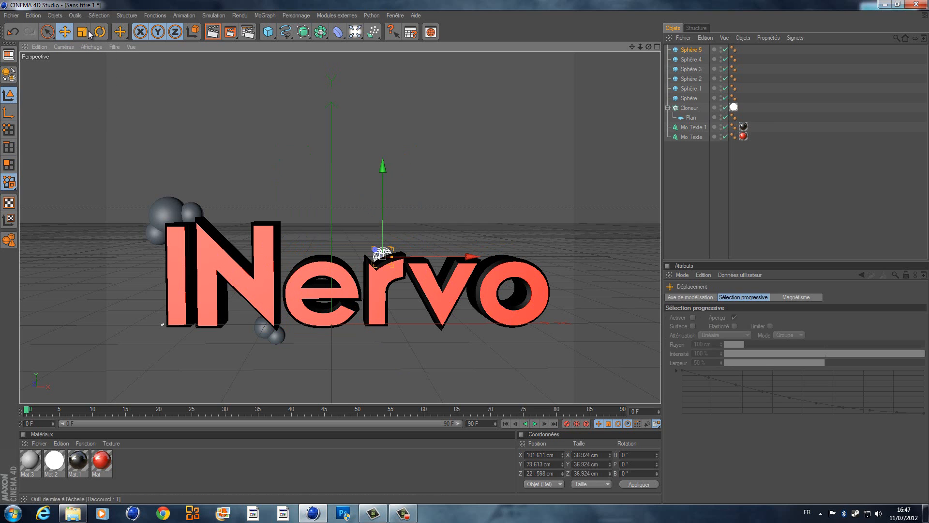
Enlarge the sphere above the r to about 59 cm and shift it to about X 126 cm and Y 93 cm.
{"action": "key", "text": "t"}
{"action": "left_click_drag", "start_coordinate": [464, 252], "coordinate": [484, 242]}
{"action": "left_click", "coordinate": [65, 32]}
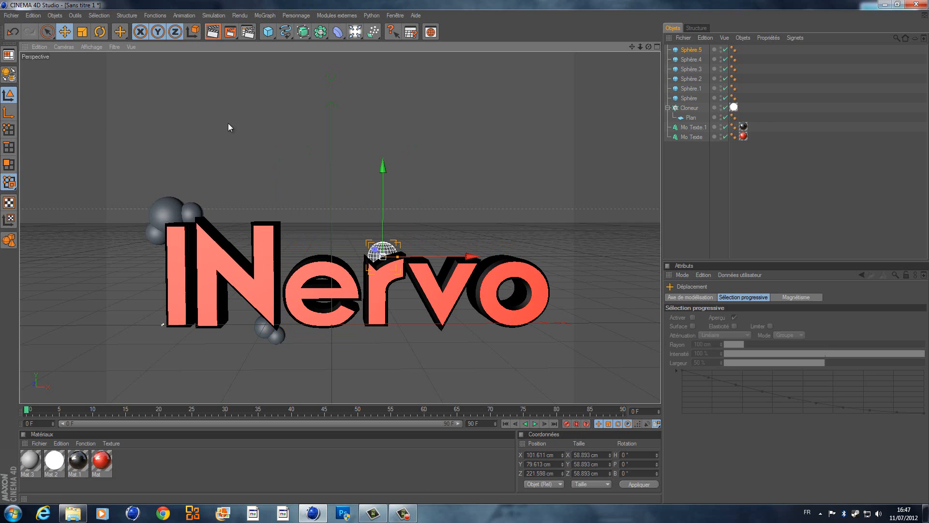
{"action": "left_click_drag", "start_coordinate": [383, 213], "coordinate": [383, 206]}
{"action": "left_click_drag", "start_coordinate": [454, 250], "coordinate": [466, 252]}
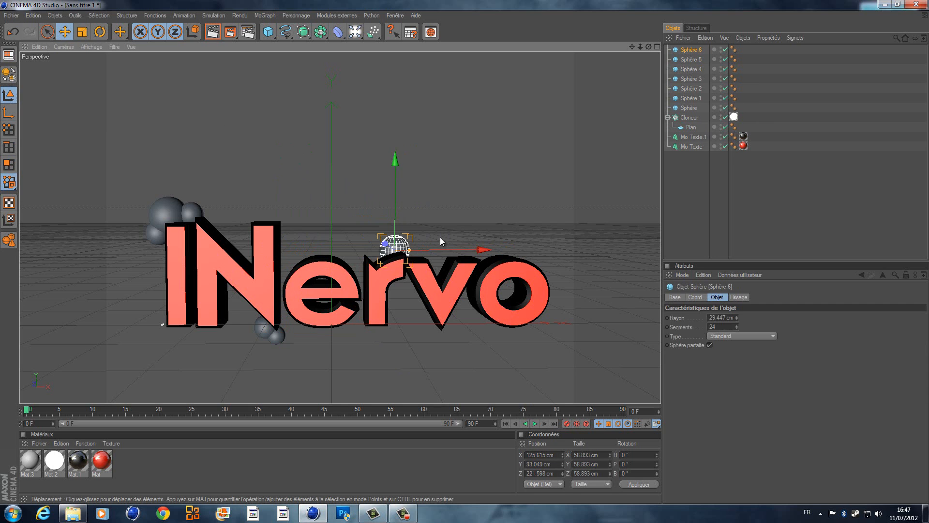
Scale a copy of the sphere above the r to about 45 cm and place it at about X 98 cm and Y 112 cm.
{"action": "left_click_drag", "start_coordinate": [484, 250], "coordinate": [456, 253], "text": "ctrl"}
{"action": "left_click", "coordinate": [82, 32]}
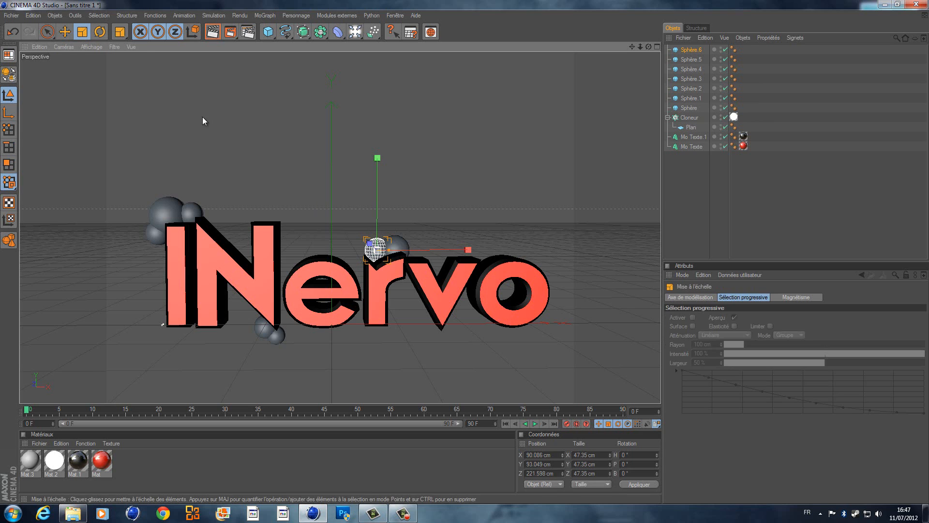
{"action": "key", "text": "e"}
{"action": "left_click_drag", "start_coordinate": [376, 195], "coordinate": [376, 186]}
{"action": "left_click_drag", "start_coordinate": [416, 239], "coordinate": [462, 252]}
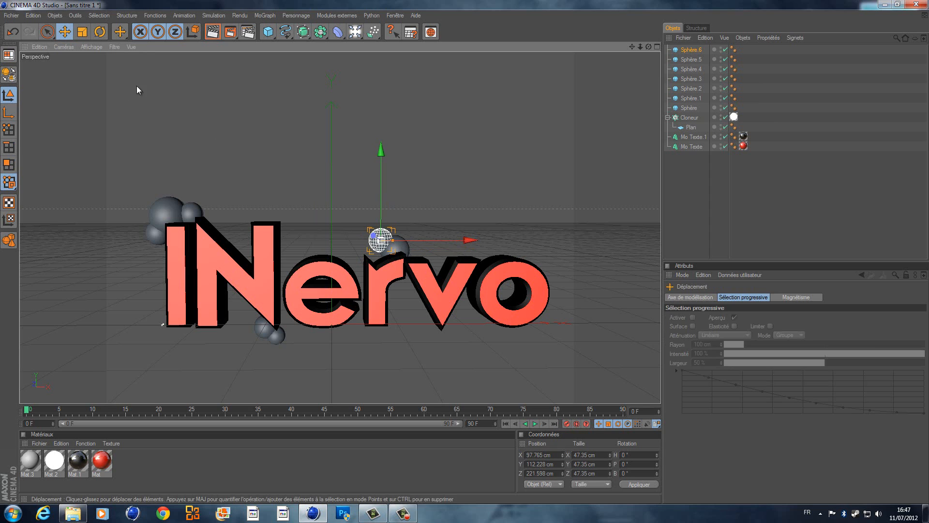
{"action": "left_click", "coordinate": [82, 31]}
{"action": "left_click_drag", "start_coordinate": [390, 241], "coordinate": [365, 240]}
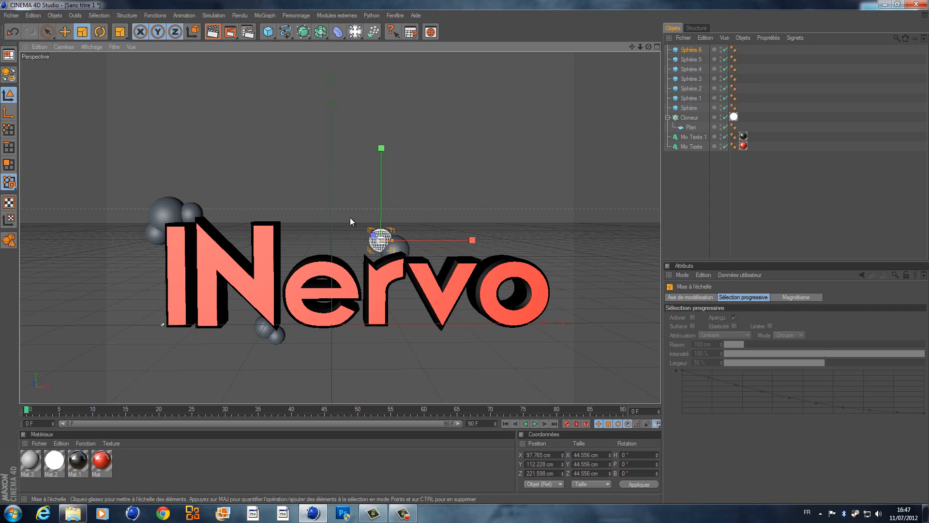
Copy the upper sphere above the r and move the copy between the v and o, to about X 293 cm and Y -45 cm.
{"action": "key", "text": "ctrl+c"}
{"action": "key", "text": "ctrl+v"}
{"action": "key", "text": "e"}
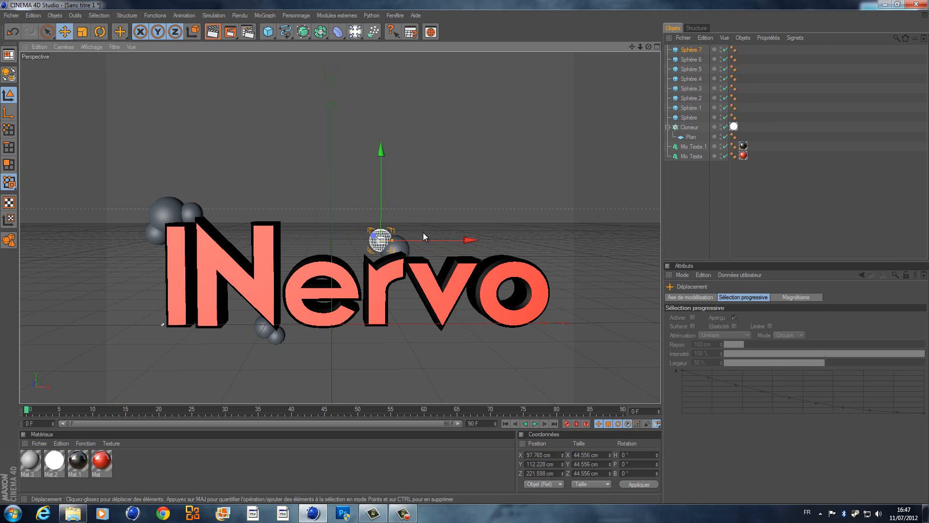
{"action": "left_click_drag", "start_coordinate": [423, 232], "coordinate": [521, 247]}
{"action": "left_click_drag", "start_coordinate": [478, 204], "coordinate": [476, 275]}
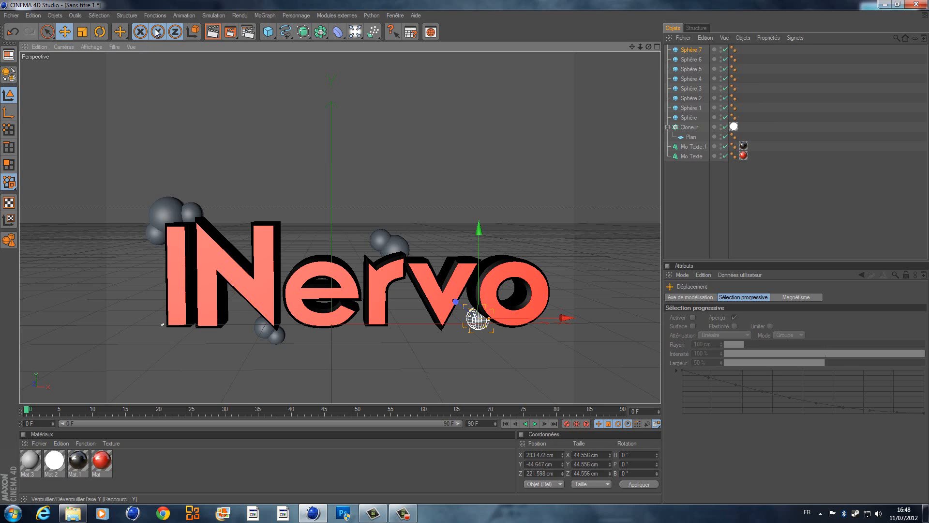
Paste one more sphere and place it below the v and o, at about X 256 cm and Y -66 cm.
{"action": "key", "text": "ctrl+v"}
{"action": "left_click_drag", "start_coordinate": [565, 318], "coordinate": [545, 317]}
{"action": "left_click_drag", "start_coordinate": [462, 248], "coordinate": [464, 259]}
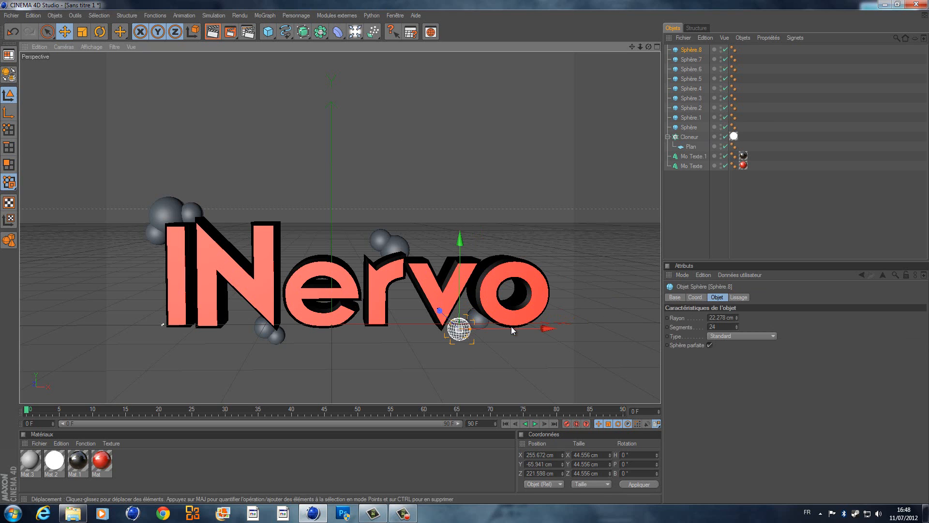
Shrink the lower sphere beneath the v and o to about 37 cm and shift it to about X 281 cm.
{"action": "left_click_drag", "start_coordinate": [513, 328], "coordinate": [521, 328]}
{"action": "left_click_drag", "start_coordinate": [467, 255], "coordinate": [474, 256]}
{"action": "left_click", "coordinate": [82, 32]}
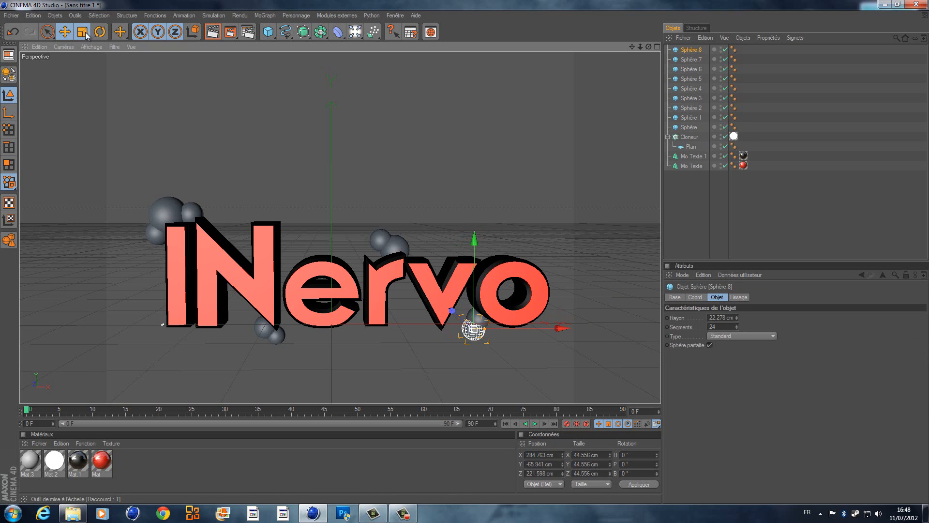
{"action": "left_click_drag", "start_coordinate": [477, 317], "coordinate": [468, 324]}
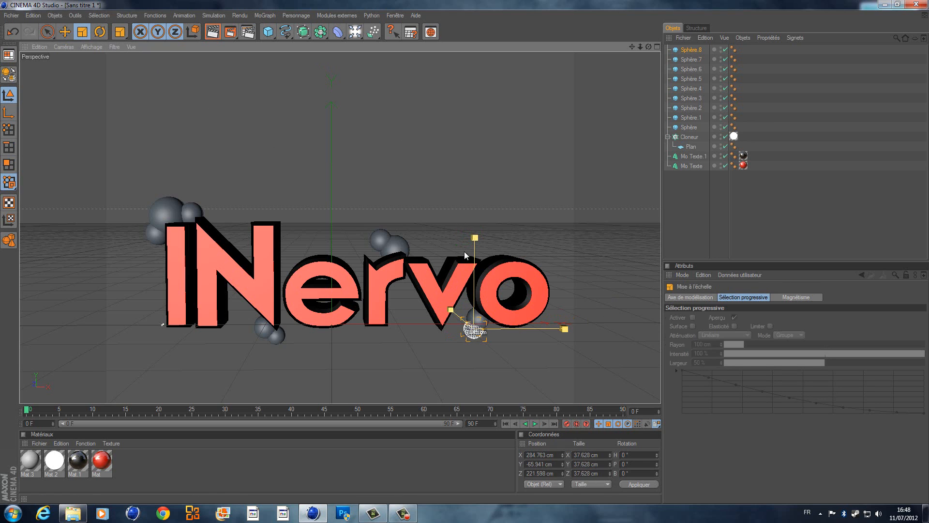
{"action": "key", "text": "e"}
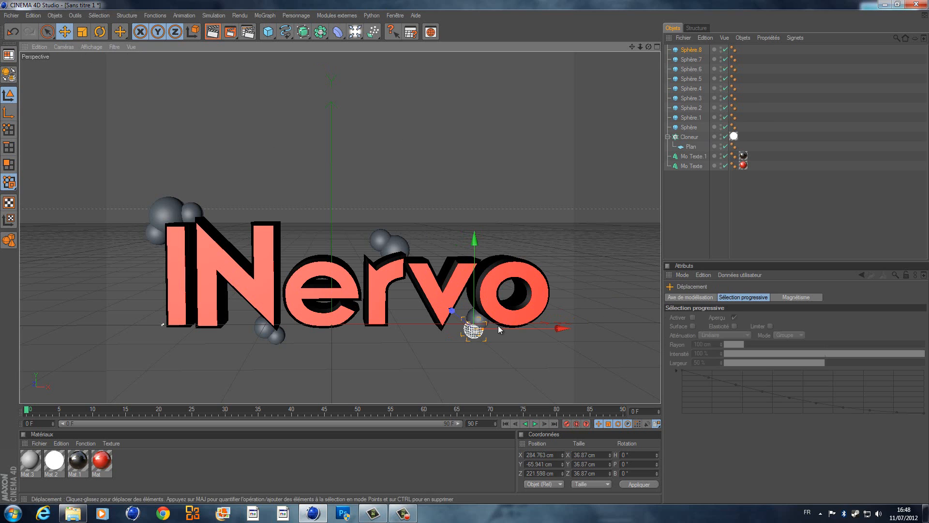
{"action": "left_click_drag", "start_coordinate": [508, 329], "coordinate": [506, 329]}
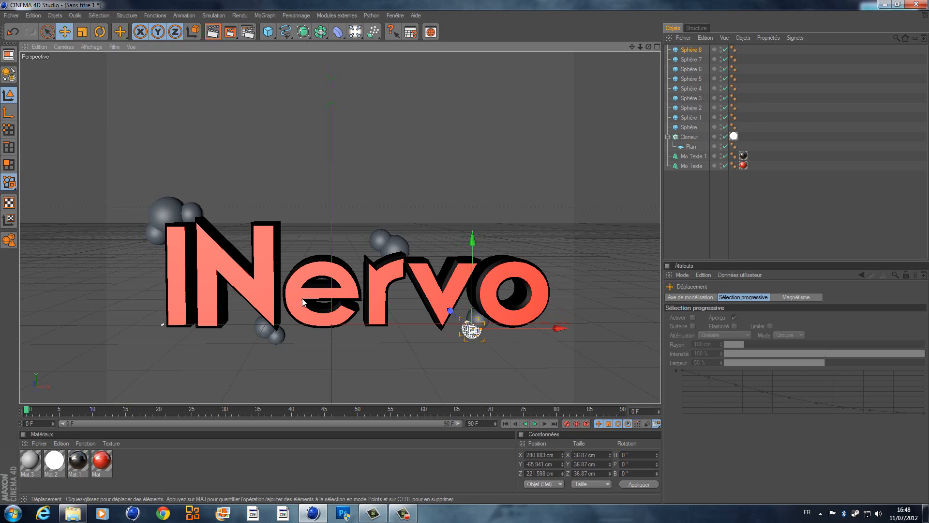
Paste another sphere and place it above the o, at about X 398 cm and Y 83 cm.
{"action": "key", "text": "ctrl+v"}
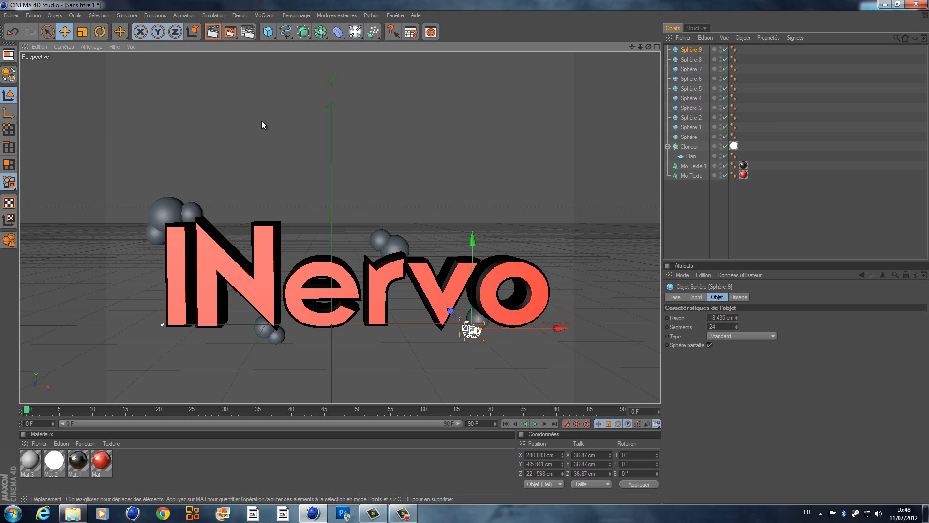
{"action": "left_click_drag", "start_coordinate": [472, 330], "coordinate": [523, 256]}
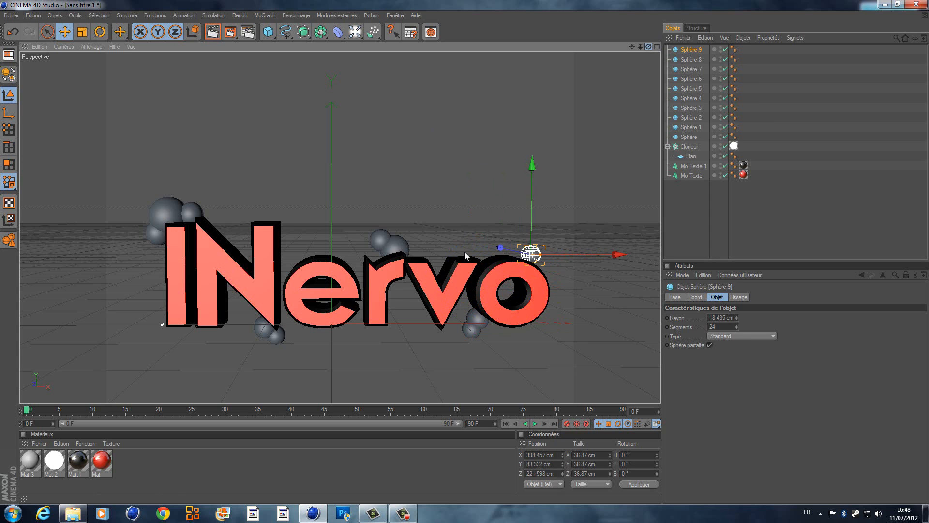
{"action": "left_click_drag", "start_coordinate": [464, 251], "coordinate": [465, 256]}
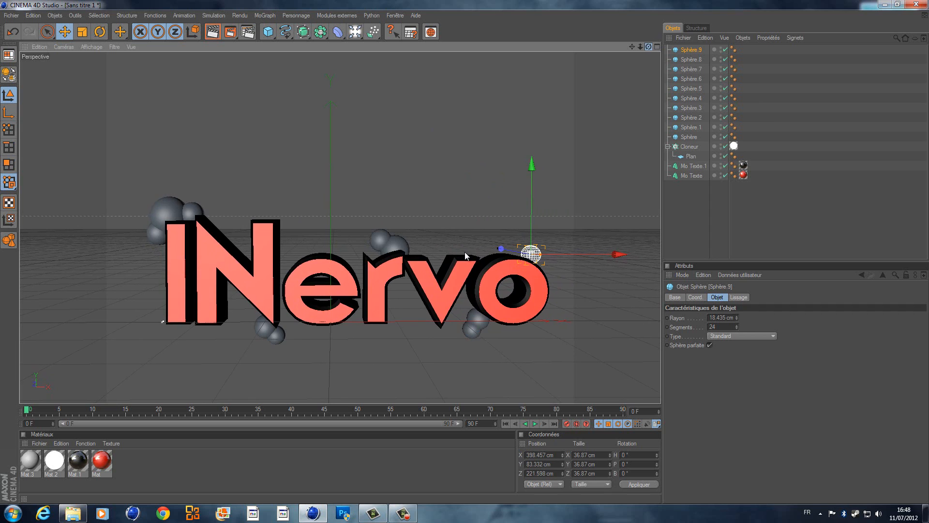
Set the colour of material Mat.3 to a mid grey of RGB 137, 137, 137.
{"action": "double_click", "coordinate": [28, 459]}
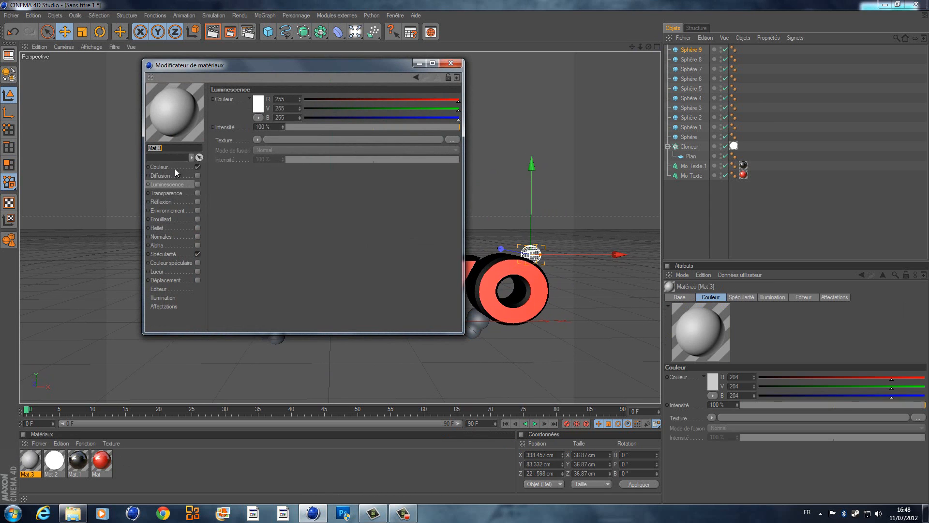
{"action": "left_click", "coordinate": [172, 166]}
{"action": "left_click", "coordinate": [254, 107]}
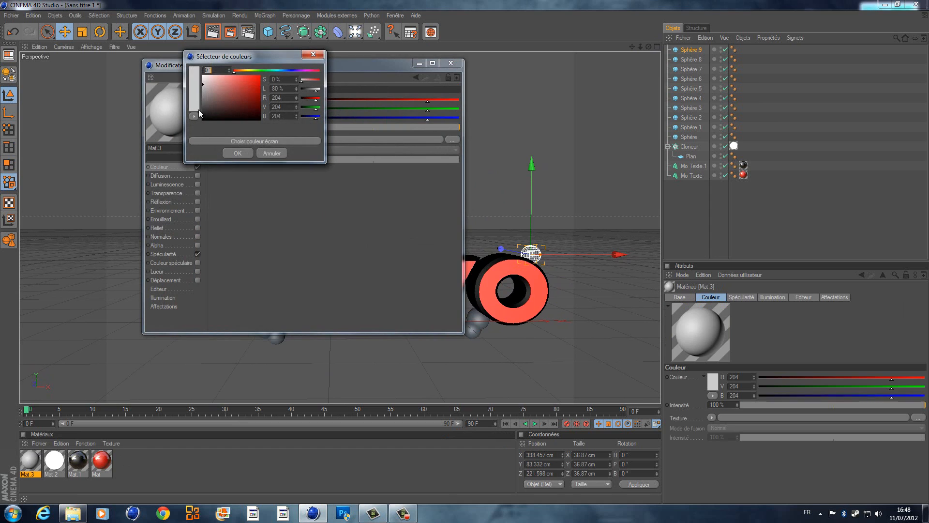
{"action": "left_click_drag", "start_coordinate": [204, 98], "coordinate": [201, 96]}
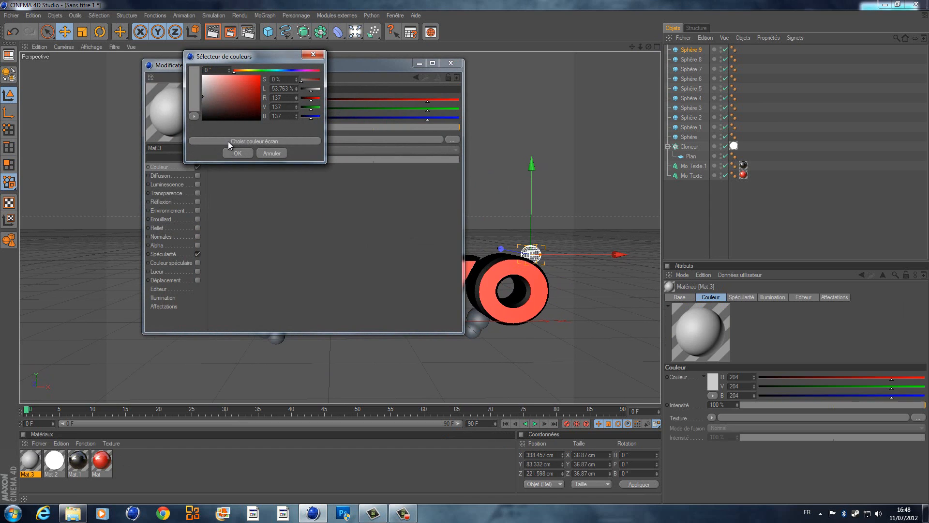
{"action": "left_click", "coordinate": [237, 153]}
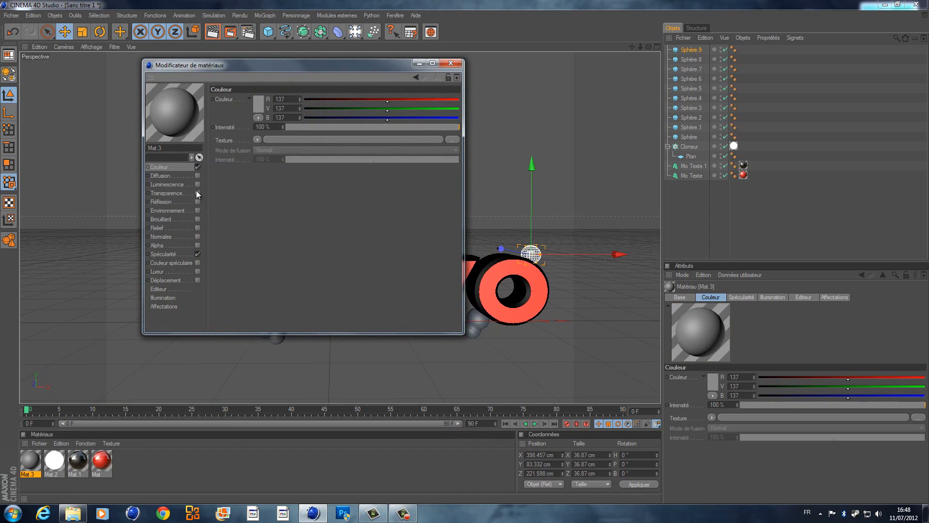
Enable reflection on Mat.3 with a Fresnel texture and an intensity of 50 %.
{"action": "left_click", "coordinate": [197, 202]}
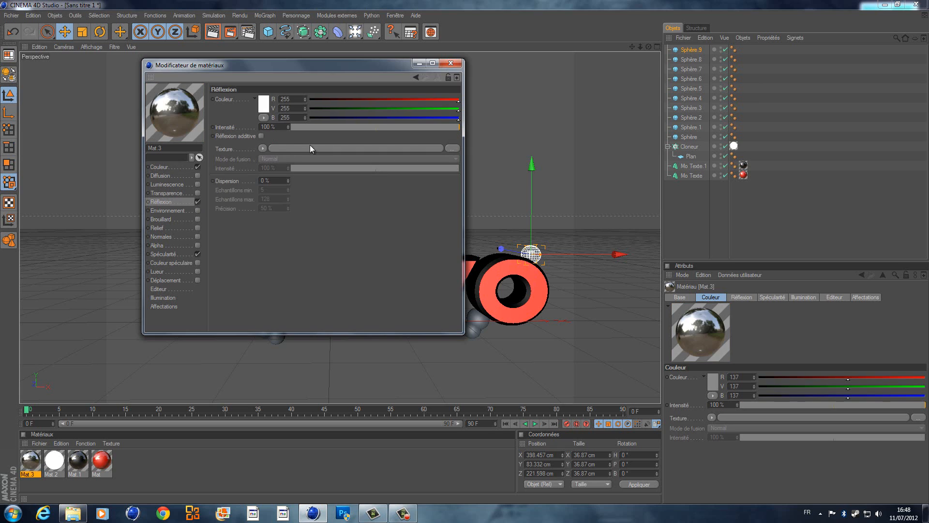
{"action": "left_click", "coordinate": [262, 147]}
{"action": "left_click", "coordinate": [292, 251]}
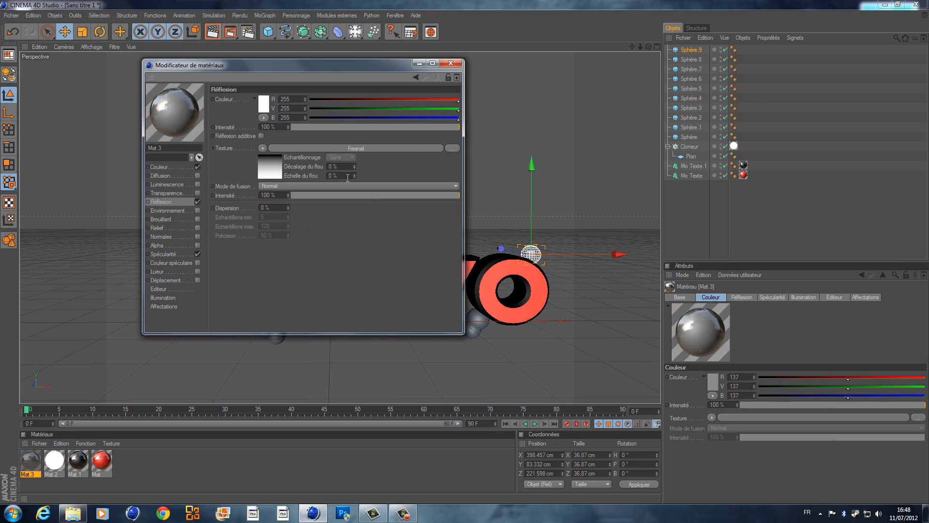
{"action": "left_click", "coordinate": [377, 128]}
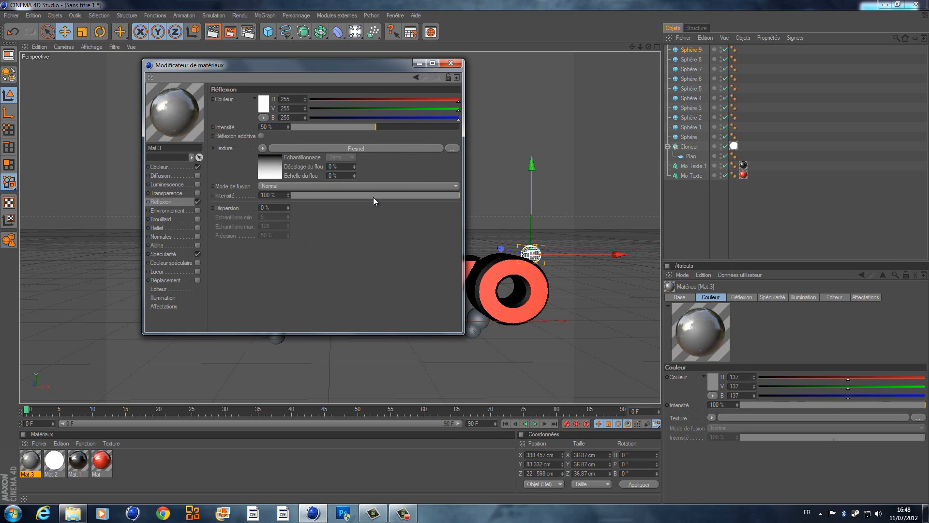
{"action": "left_click", "coordinate": [451, 64]}
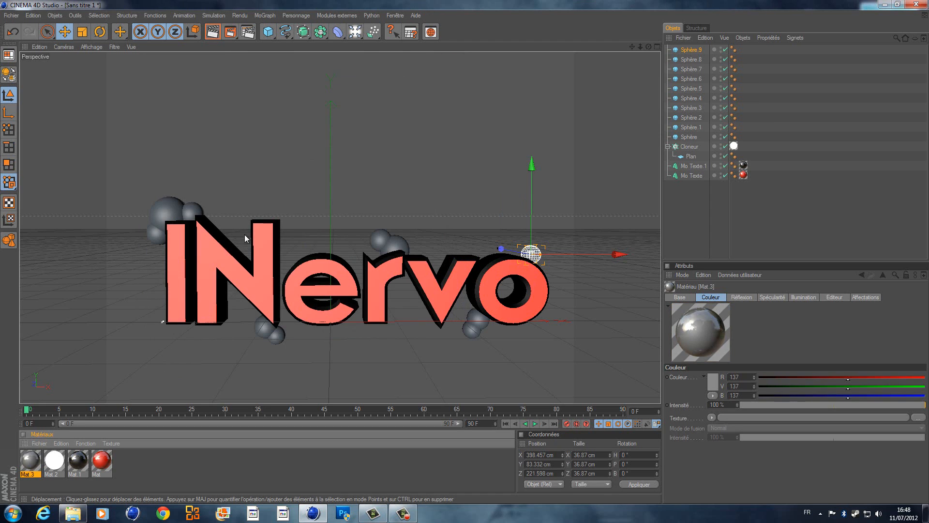
Apply the black Mat.1 to the large sphere above the I and the red Mat to the two smaller spheres beside it.
{"action": "left_click_drag", "start_coordinate": [83, 461], "coordinate": [162, 209]}
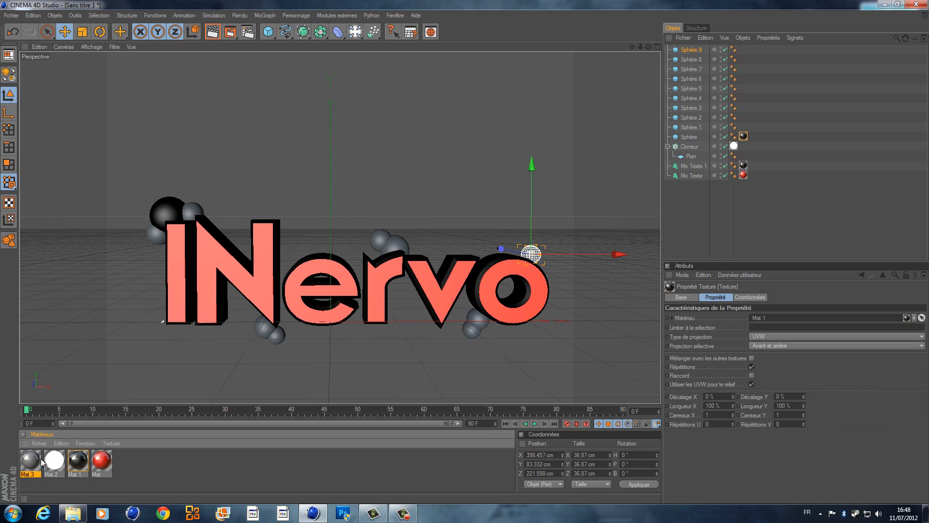
{"action": "mouse_move", "coordinate": [35, 459]}
{"action": "left_mouse_down"}
{"action": "mouse_move", "coordinate": [142, 307]}
{"action": "mouse_move", "coordinate": [51, 448]}
{"action": "mouse_move", "coordinate": [30, 458]}
{"action": "left_mouse_up"}
{"action": "left_click_drag", "start_coordinate": [102, 459], "coordinate": [193, 211]}
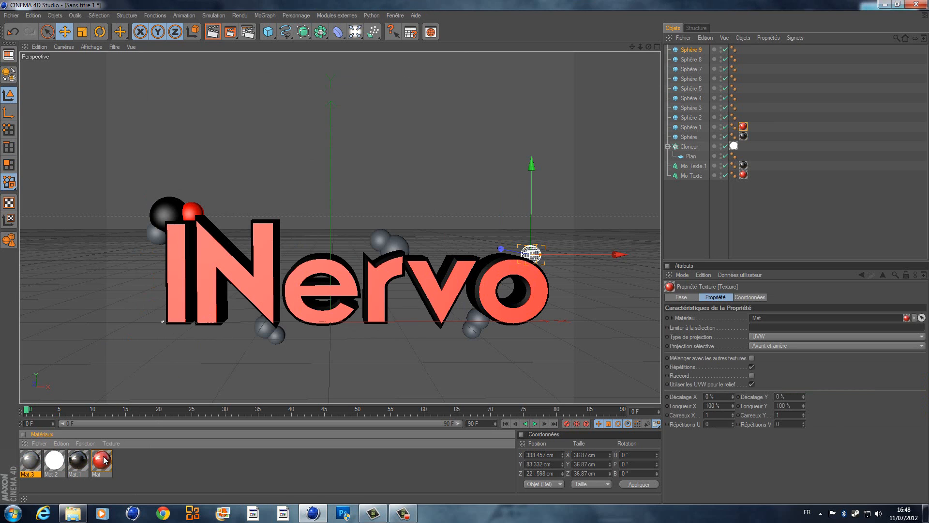
{"action": "left_click_drag", "start_coordinate": [95, 478], "coordinate": [160, 240]}
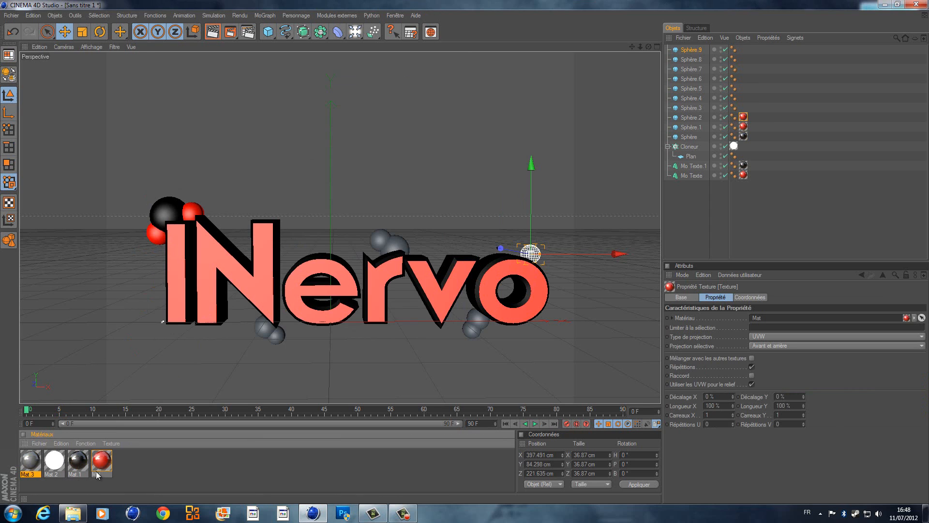
Apply grey Mat.3 and red Mat to the upper and lower spheres under the N, and red Mat and black Mat.1 to the larger and smaller above the r.
{"action": "left_click_drag", "start_coordinate": [48, 472], "coordinate": [270, 331]}
{"action": "left_click_drag", "start_coordinate": [78, 463], "coordinate": [279, 342]}
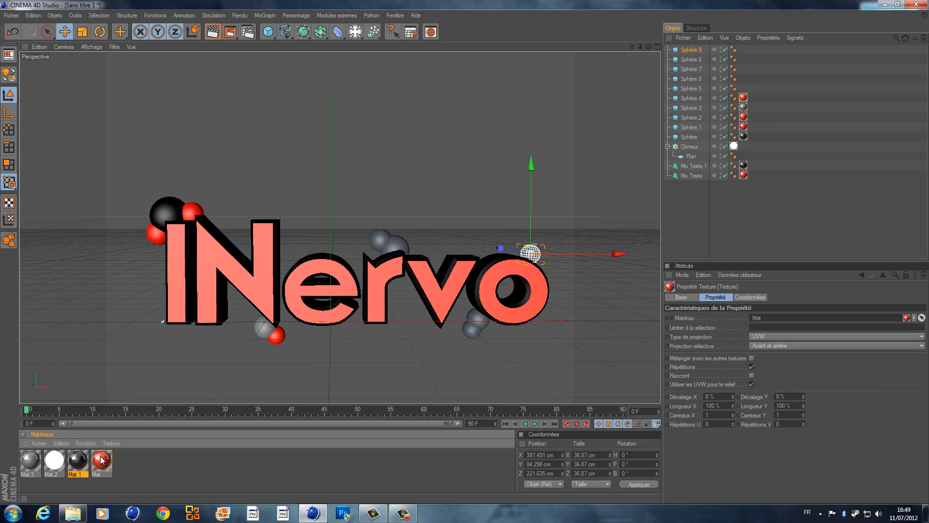
{"action": "left_click_drag", "start_coordinate": [101, 459], "coordinate": [281, 249]}
{"action": "left_click_drag", "start_coordinate": [396, 239], "coordinate": [396, 240]}
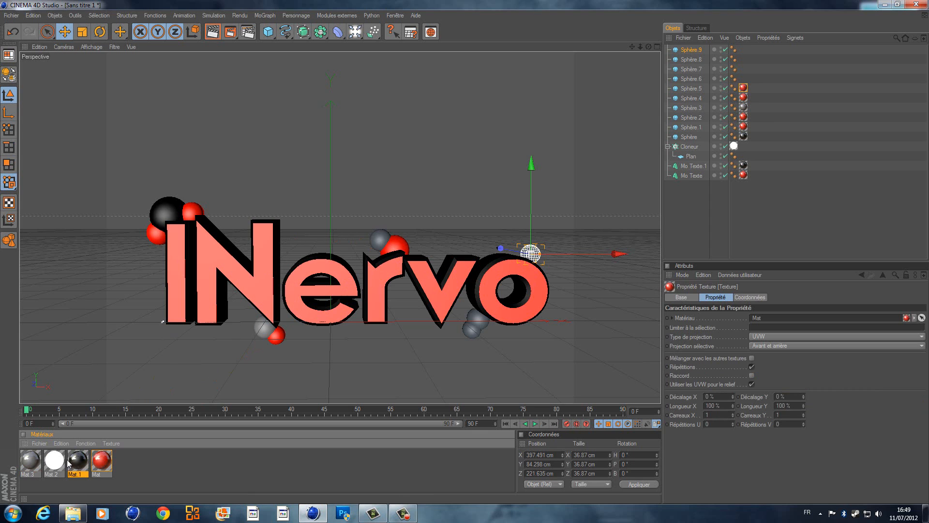
{"action": "left_click_drag", "start_coordinate": [35, 460], "coordinate": [88, 452]}
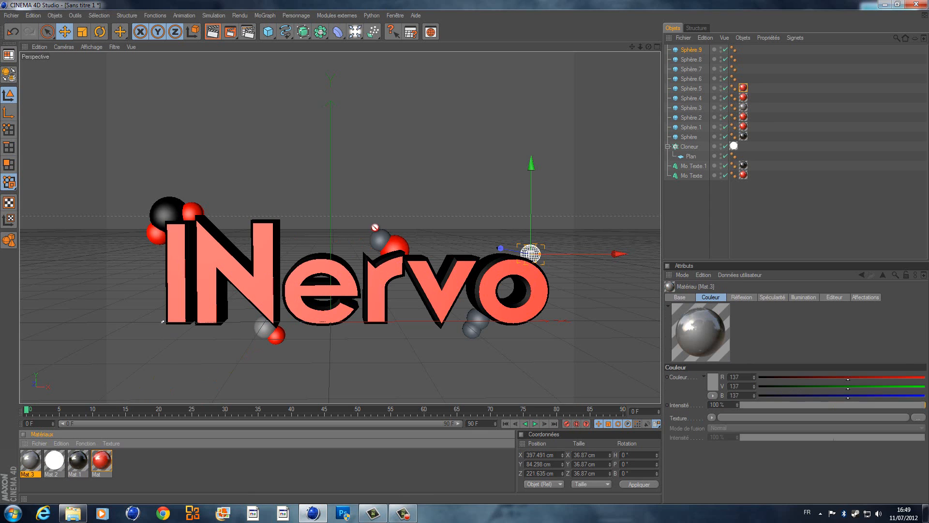
{"action": "left_click_drag", "start_coordinate": [380, 239], "coordinate": [380, 239]}
Apply grey Mat.3 to the upper and red Mat to the lower sphere beneath the v and o, and black Mat.1 to the sphere above the o.
{"action": "left_click_drag", "start_coordinate": [34, 462], "coordinate": [485, 323]}
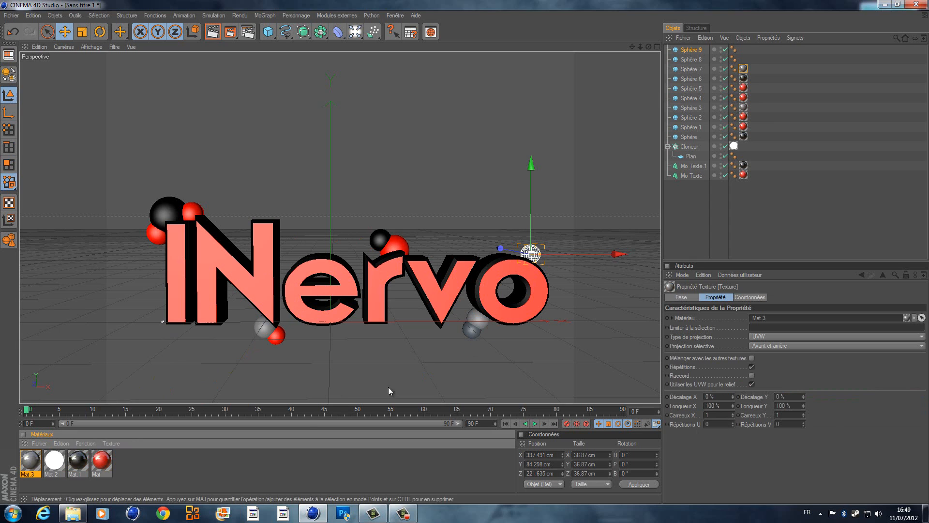
{"action": "left_click_drag", "start_coordinate": [101, 457], "coordinate": [477, 341]}
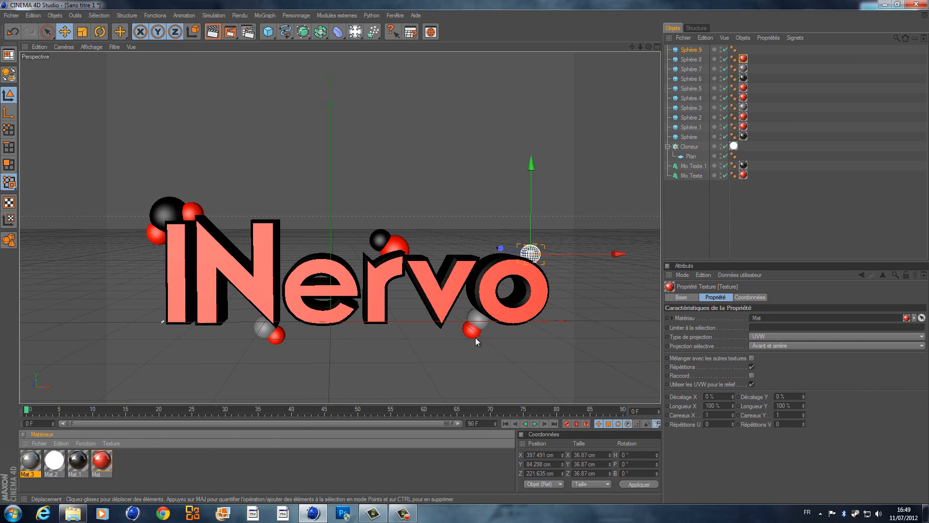
{"action": "left_click_drag", "start_coordinate": [79, 462], "coordinate": [536, 255]}
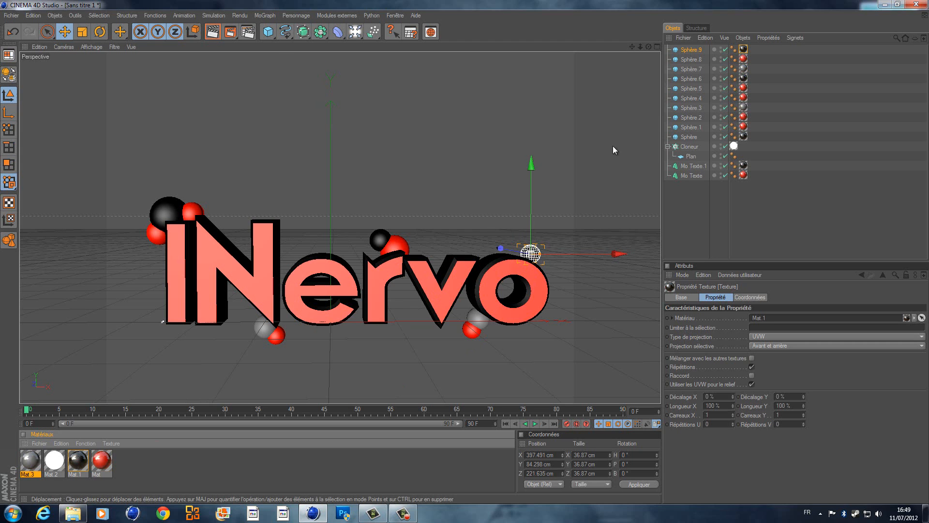
{"action": "left_click_drag", "start_coordinate": [466, 252], "coordinate": [465, 256], "text": "alt"}
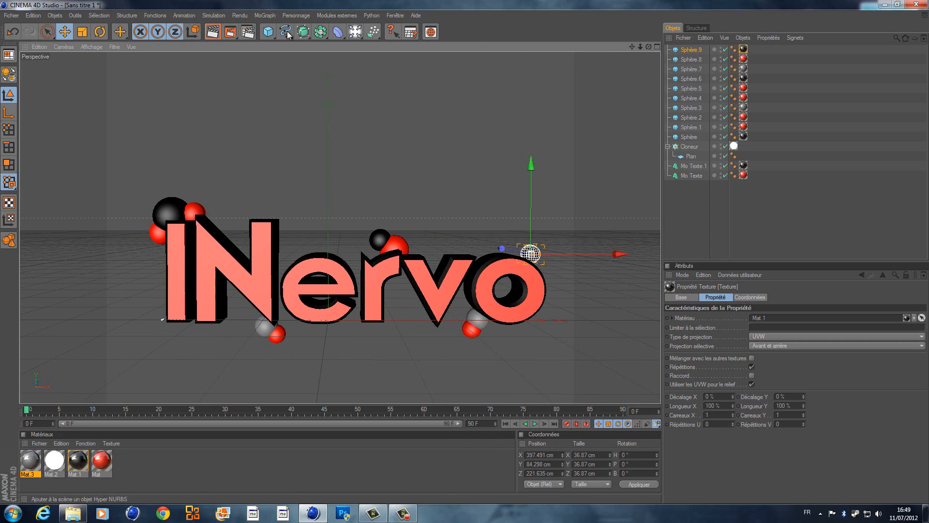
Set the render output size to the 1680 x 1080 screen preset and reframe the text in the view.
{"action": "left_click", "coordinate": [252, 33]}
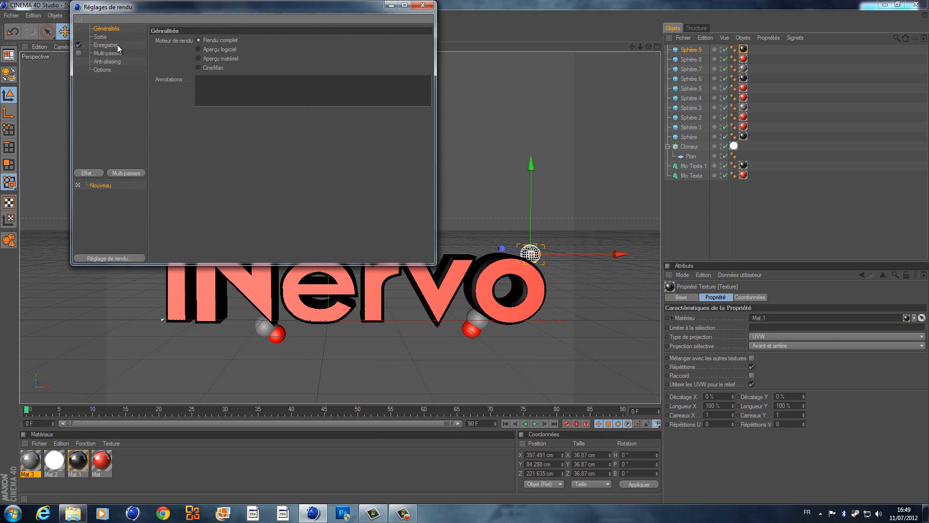
{"action": "left_click", "coordinate": [99, 37]}
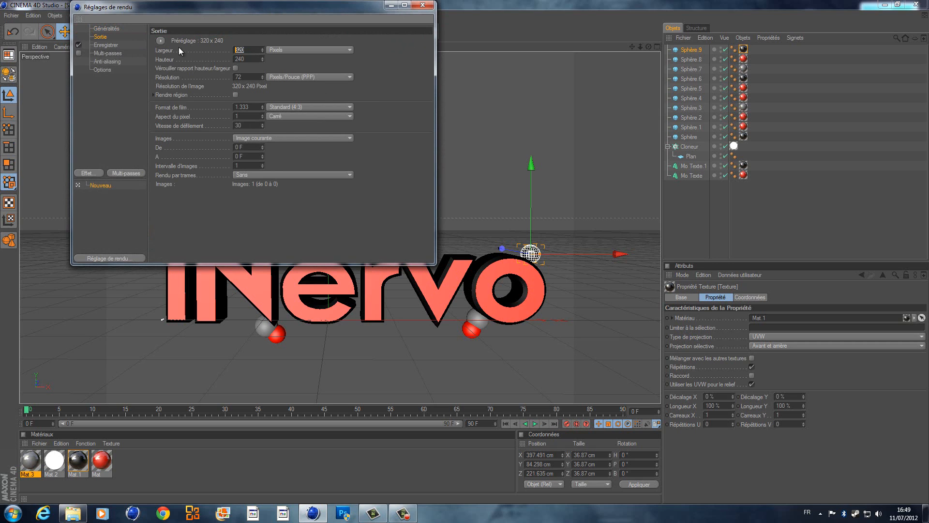
{"action": "left_click", "coordinate": [160, 39]}
{"action": "mouse_move", "coordinate": [162, 48]}
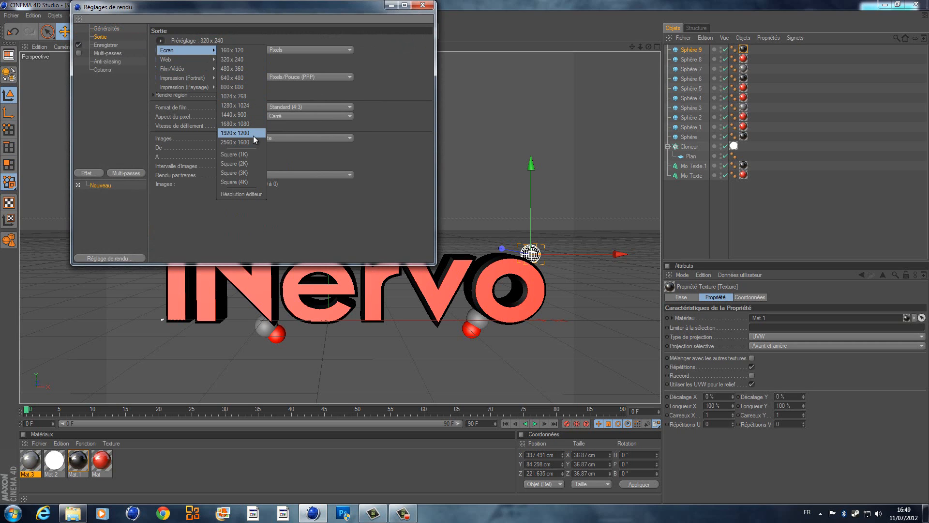
{"action": "left_click", "coordinate": [255, 124]}
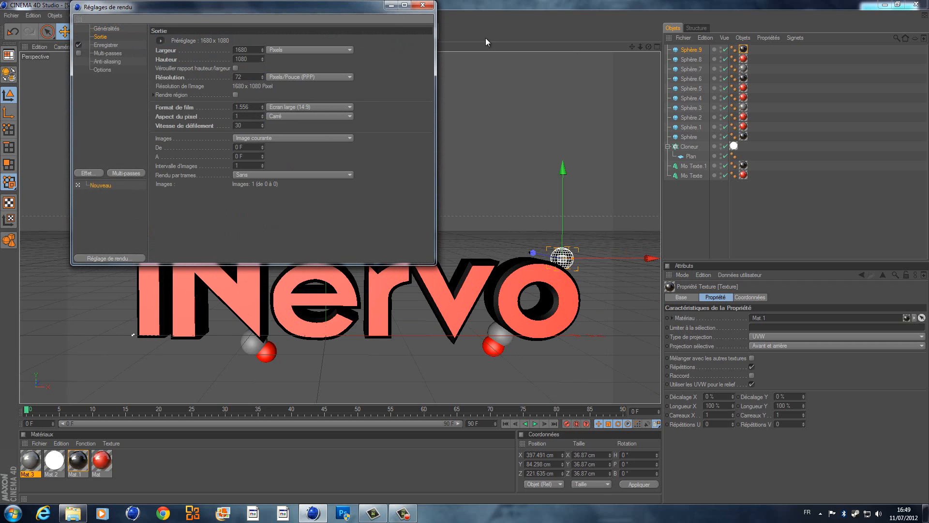
{"action": "scroll", "coordinate": [541, 213], "scroll_direction": "down", "scroll_amount": 1}
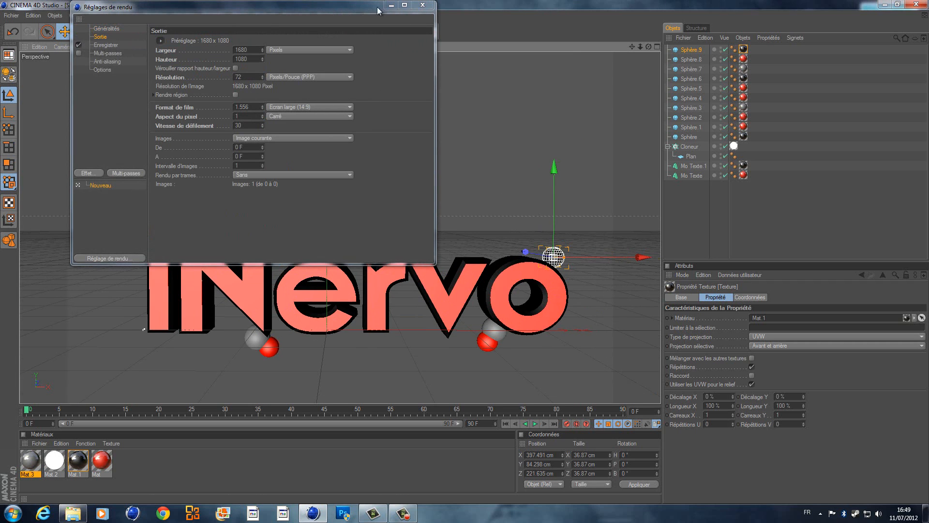
{"action": "left_click_drag", "start_coordinate": [351, 13], "coordinate": [487, 17]}
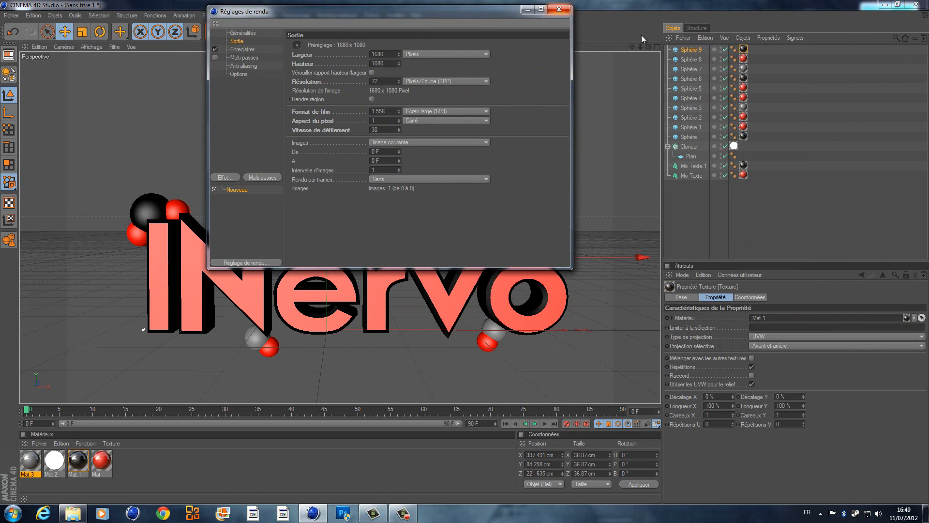
{"action": "left_click_drag", "start_coordinate": [634, 45], "coordinate": [465, 253]}
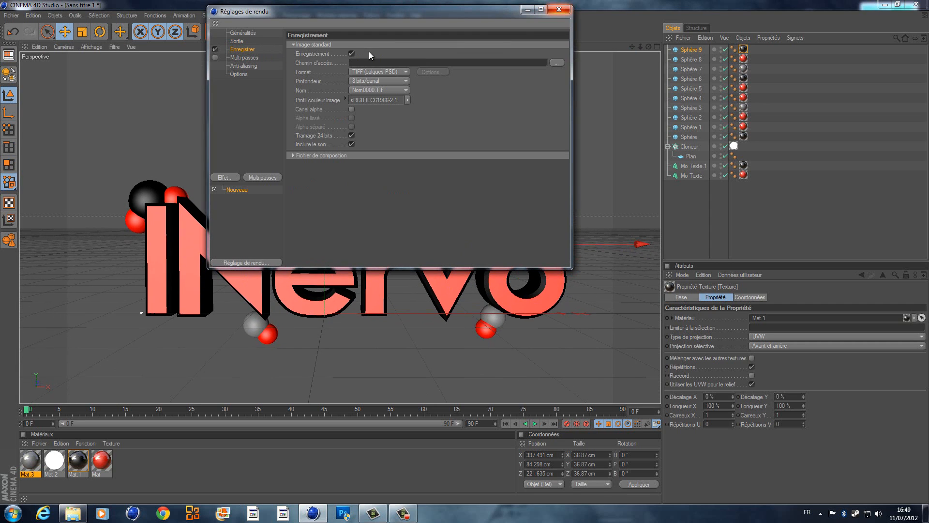
Set the render to save as PNG at 16 bits per channel with an alpha channel.
{"action": "left_click", "coordinate": [376, 72]}
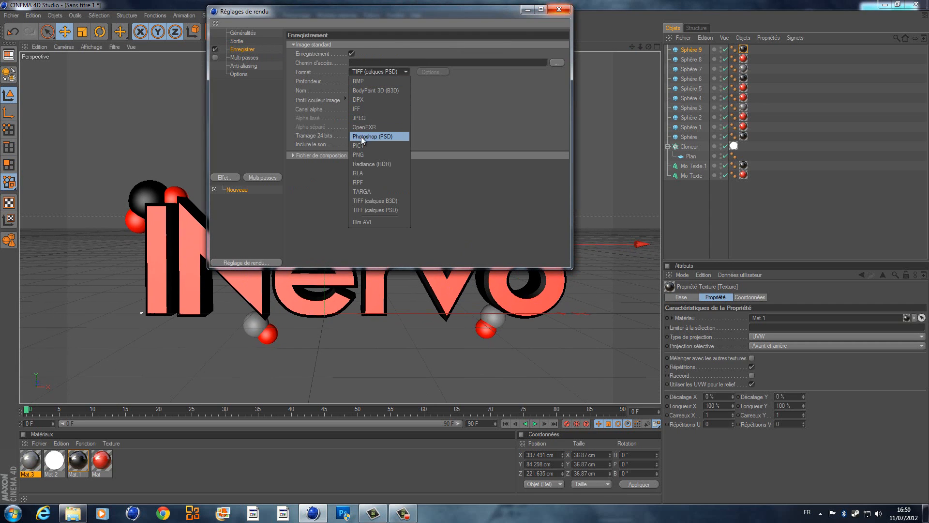
{"action": "left_click", "coordinate": [370, 154]}
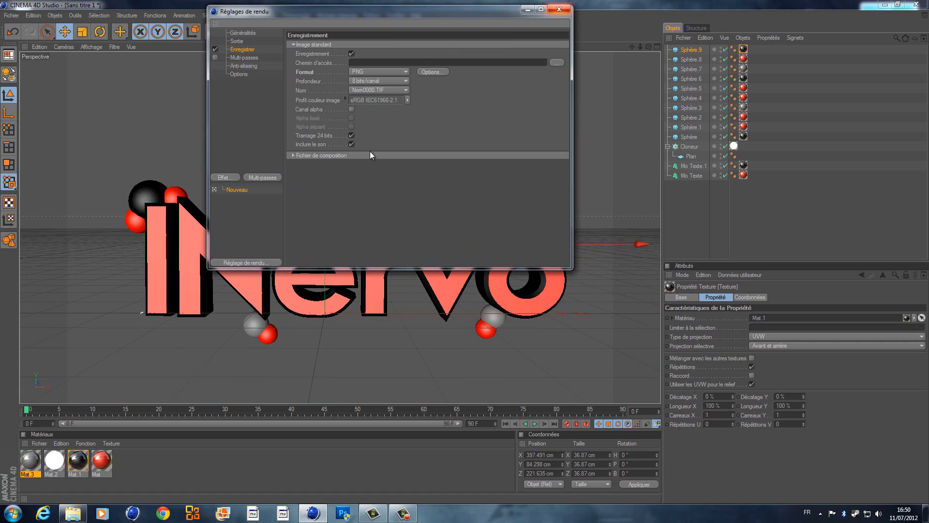
{"action": "left_click", "coordinate": [383, 81]}
{"action": "left_click", "coordinate": [377, 100]}
{"action": "left_click", "coordinate": [351, 109]}
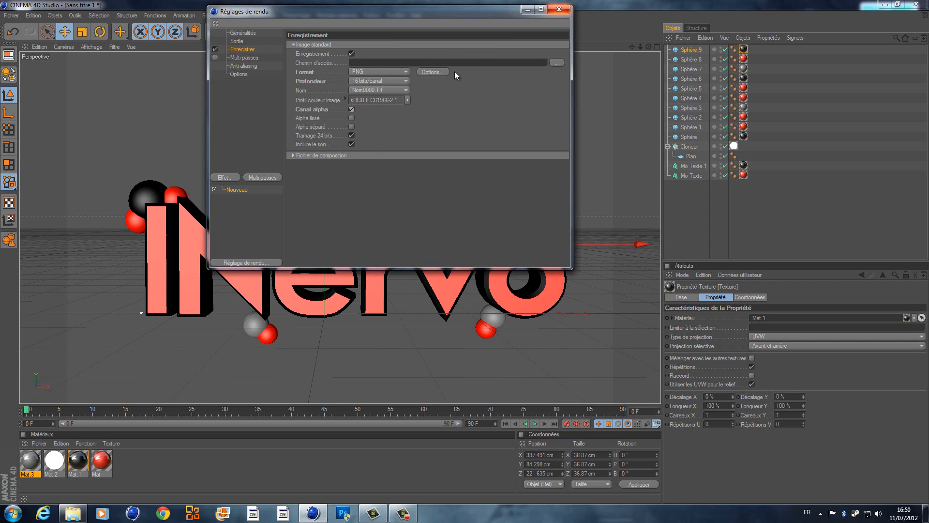
Set the render's save path to a file named Tuto in the C4D Template, Objet folder.
{"action": "left_click", "coordinate": [560, 65]}
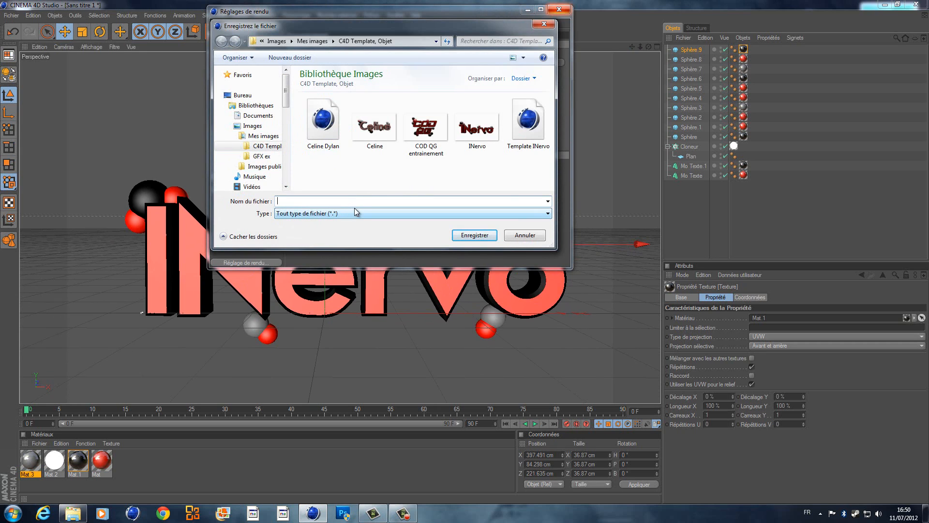
{"action": "type", "text": "Tuto"}
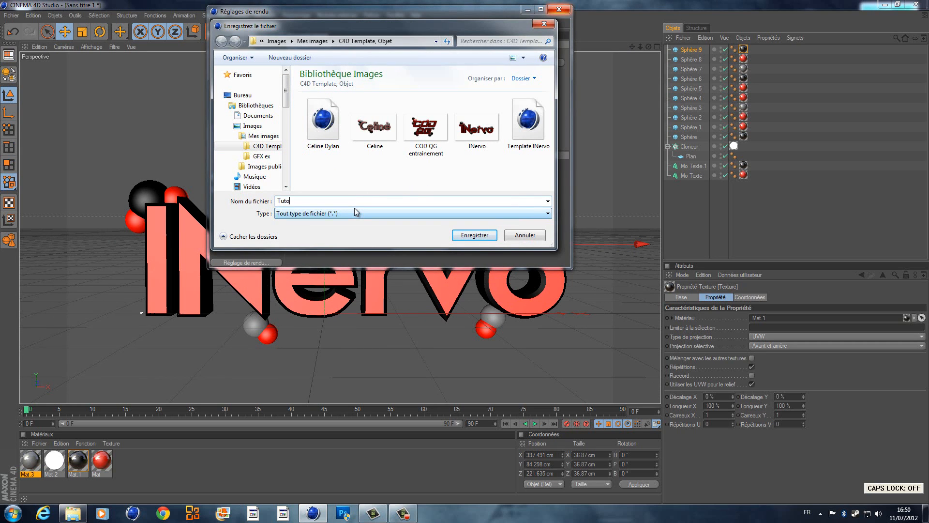
{"action": "left_click", "coordinate": [474, 235]}
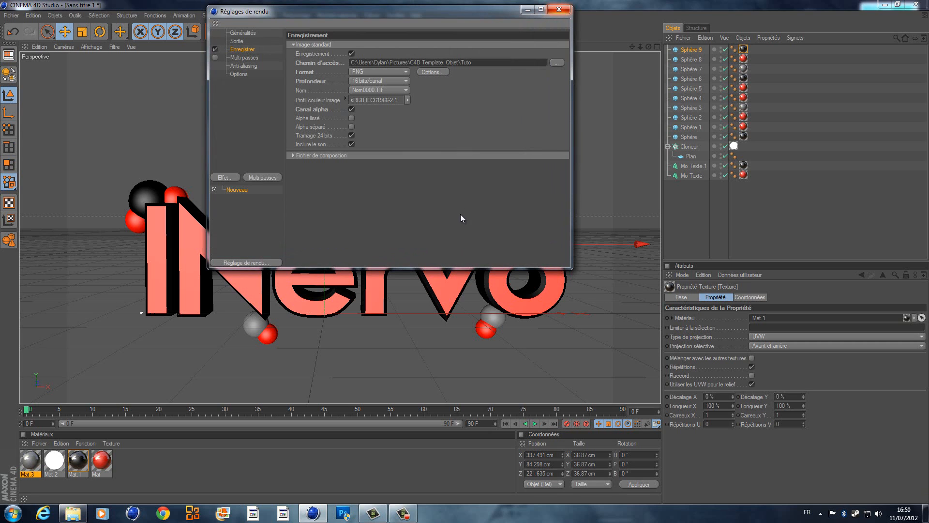
Set the render anti-aliasing to Au mieux with the Image fixe filter and a minimum and maximum level of 16x16.
{"action": "left_click", "coordinate": [250, 67]}
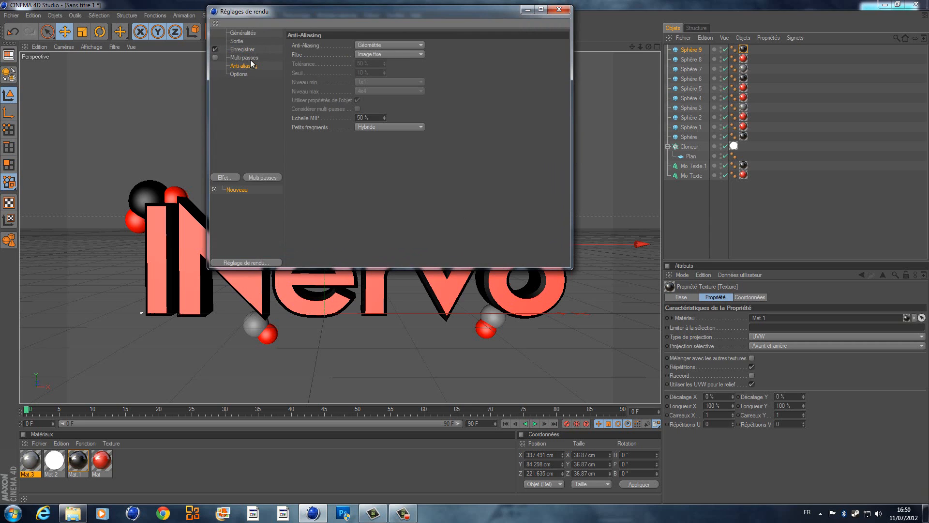
{"action": "left_click", "coordinate": [370, 44]}
{"action": "left_click", "coordinate": [373, 66]}
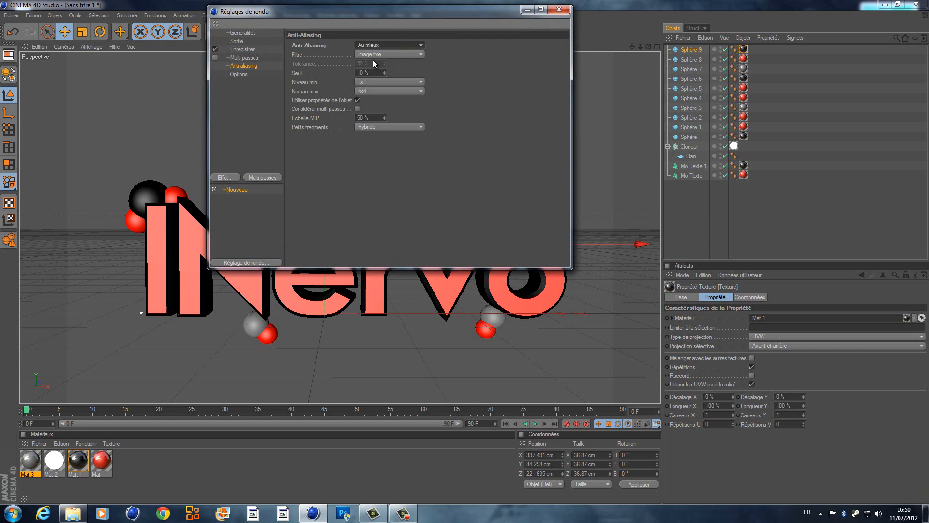
{"action": "left_click", "coordinate": [373, 55]}
{"action": "left_click", "coordinate": [495, 73]}
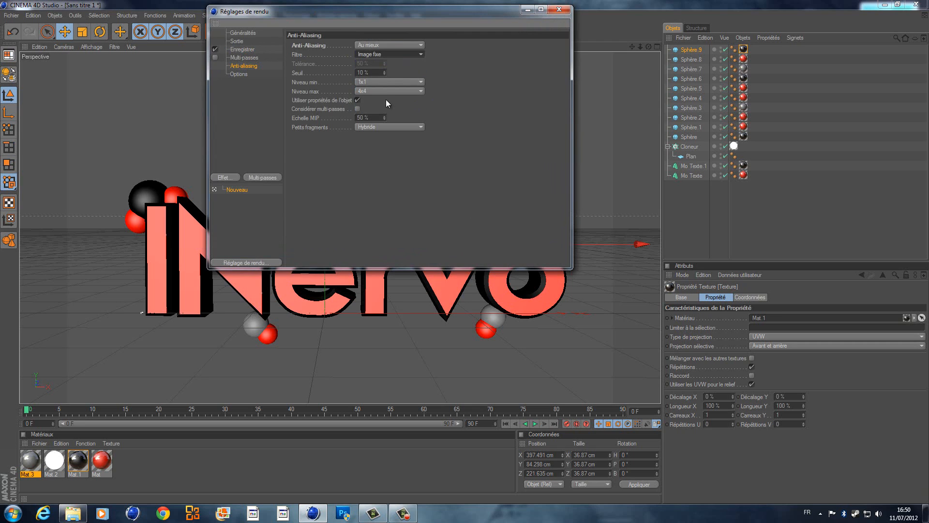
{"action": "left_click", "coordinate": [372, 83]}
{"action": "left_click", "coordinate": [373, 123]}
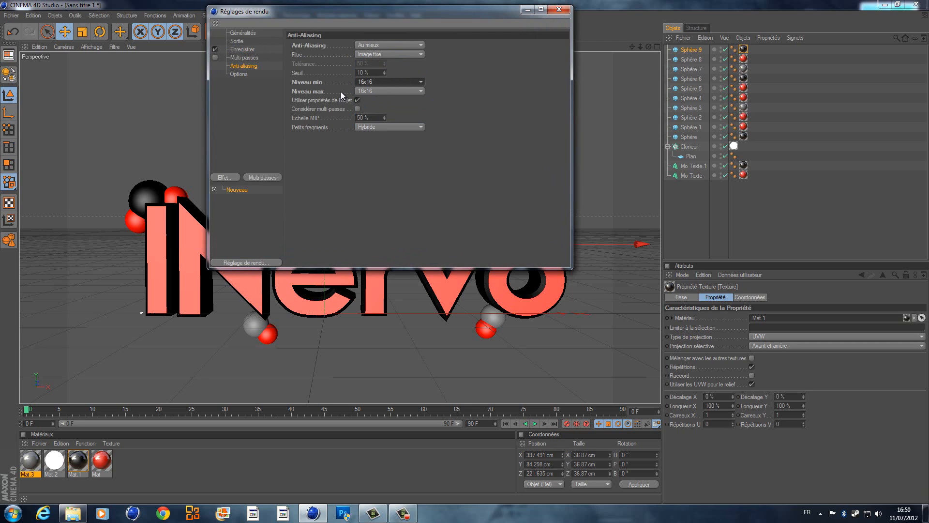
{"action": "left_click", "coordinate": [239, 73]}
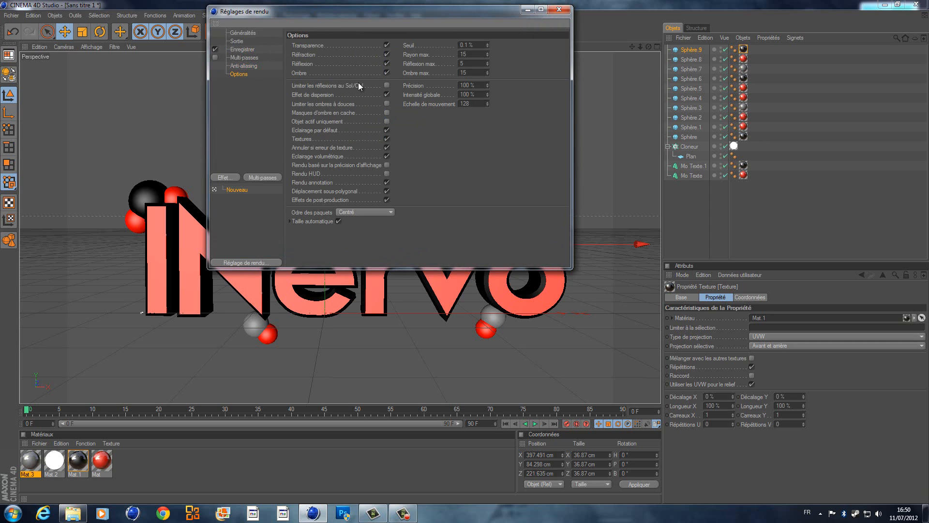
{"action": "left_click", "coordinate": [235, 49]}
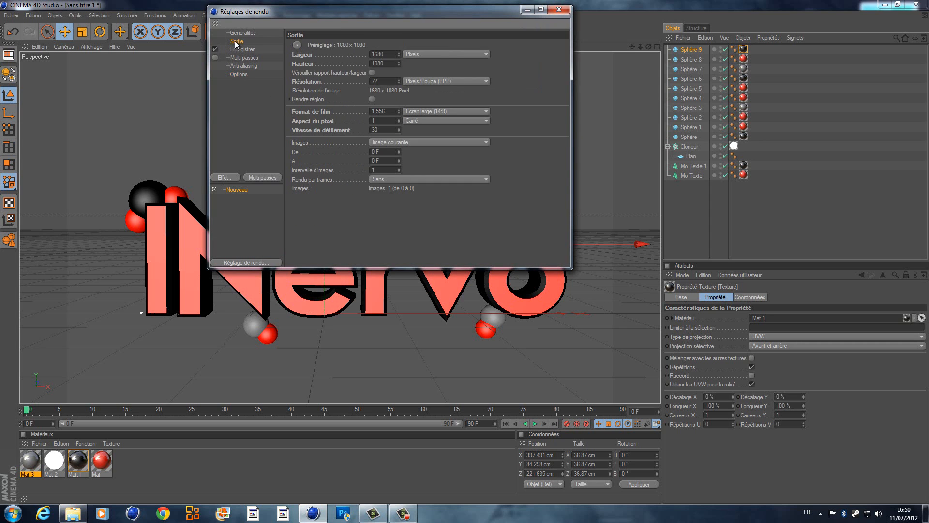
{"action": "left_click", "coordinate": [239, 33]}
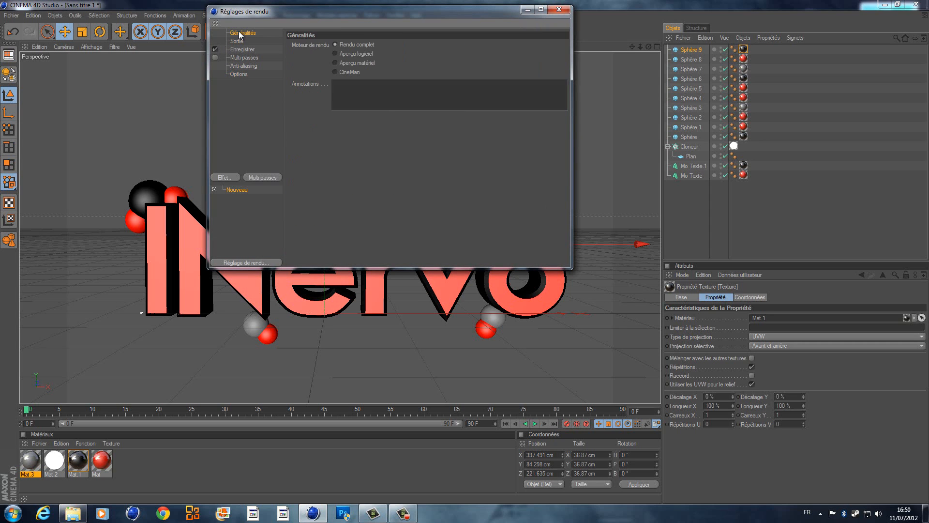
Add the Occlusion ambiante and Illumination globale effects to the render settings.
{"action": "left_click", "coordinate": [227, 178]}
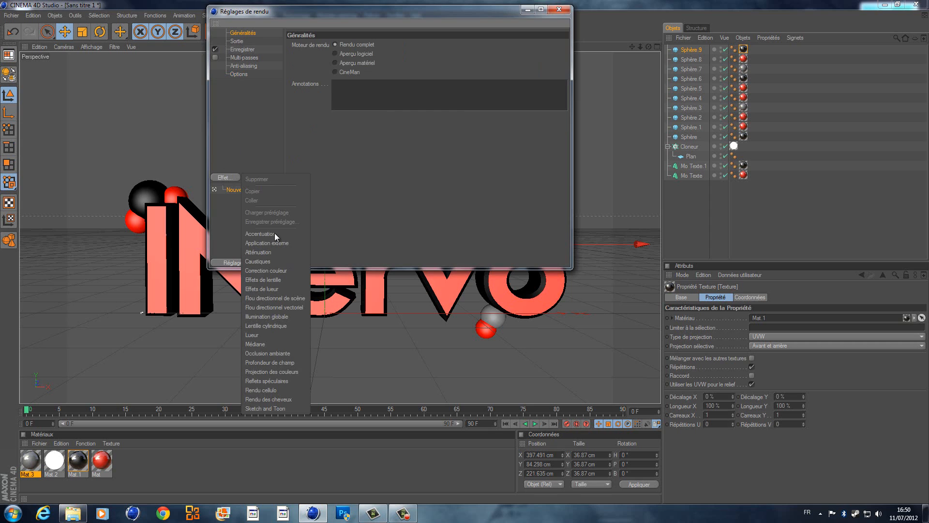
{"action": "left_click", "coordinate": [278, 357]}
{"action": "left_click", "coordinate": [227, 178]}
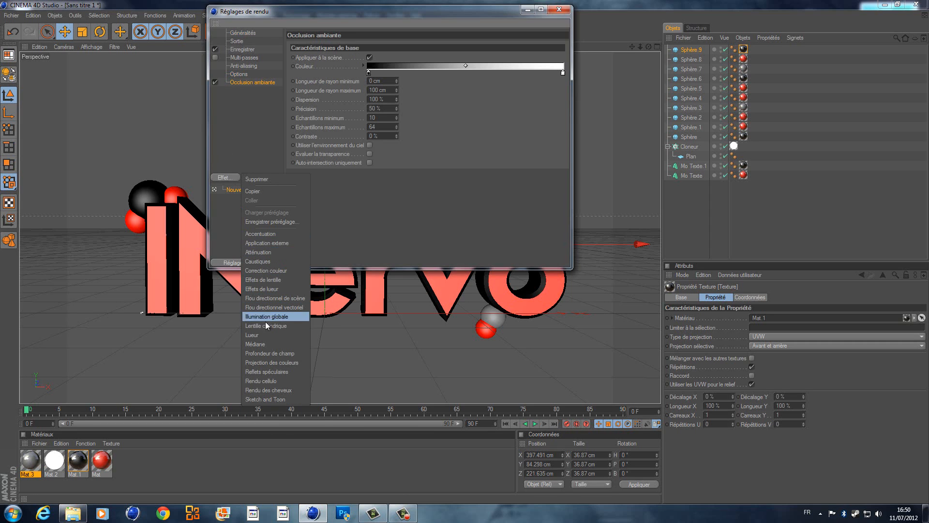
{"action": "left_click", "coordinate": [278, 316]}
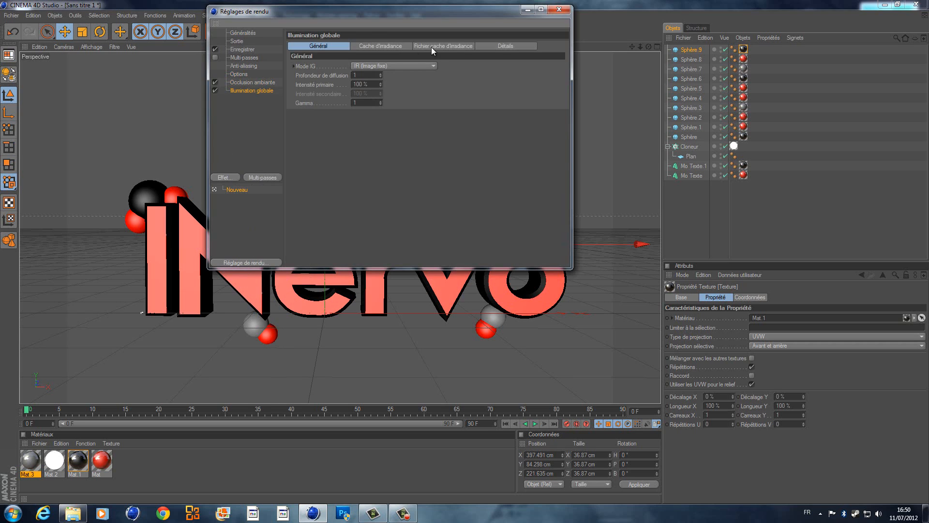
Toggle automatic saving of the irradiance cache file for the global illumination.
{"action": "left_click", "coordinate": [433, 47]}
{"action": "left_click", "coordinate": [364, 101]}
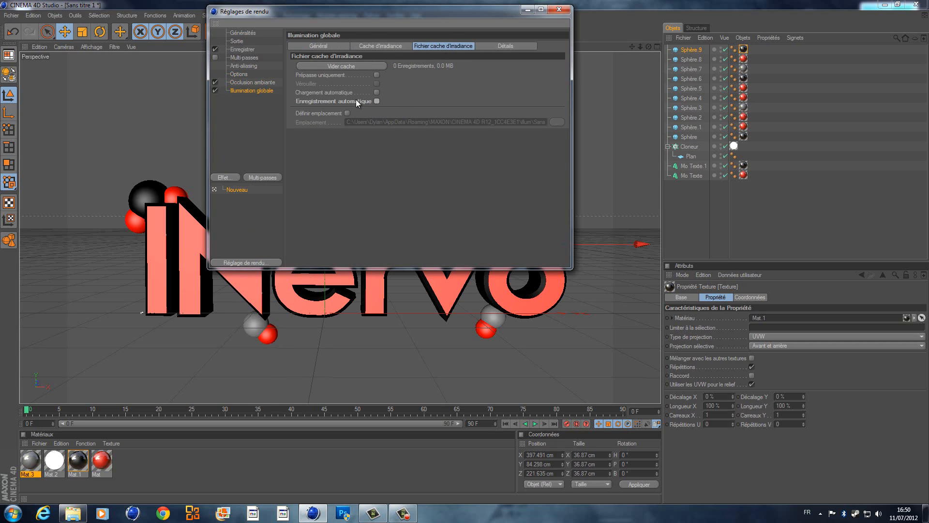
{"action": "left_click", "coordinate": [316, 46]}
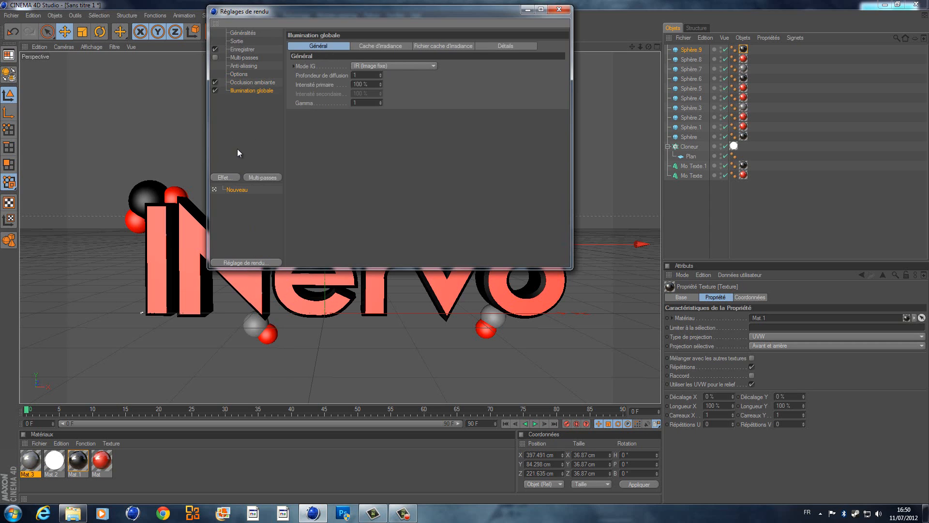
Add the Effets de lueur and Lueur effects to the render settings.
{"action": "left_click", "coordinate": [231, 178]}
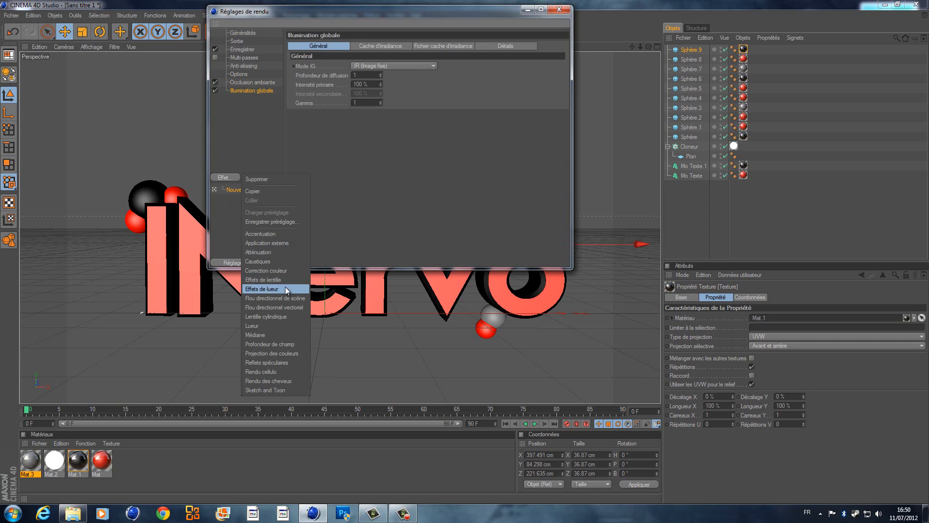
{"action": "left_click", "coordinate": [286, 287]}
{"action": "left_click", "coordinate": [228, 177]}
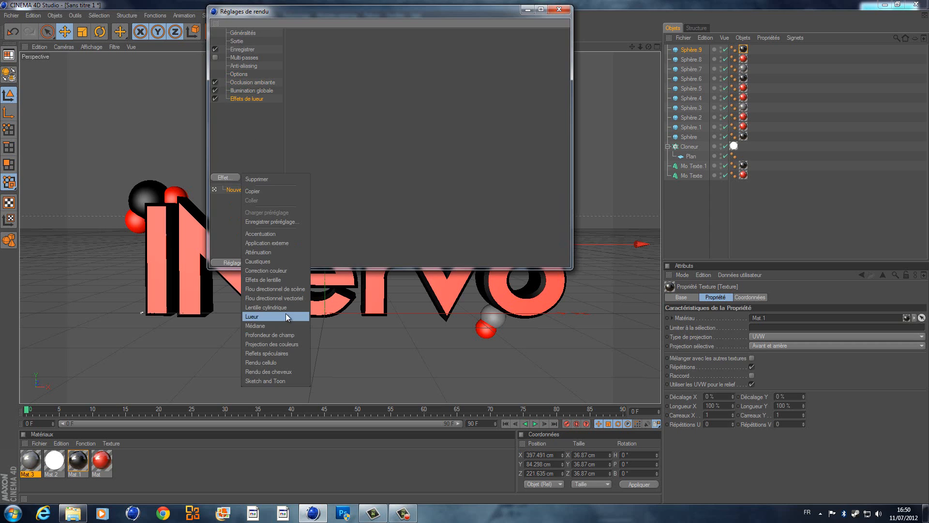
{"action": "left_click", "coordinate": [285, 313]}
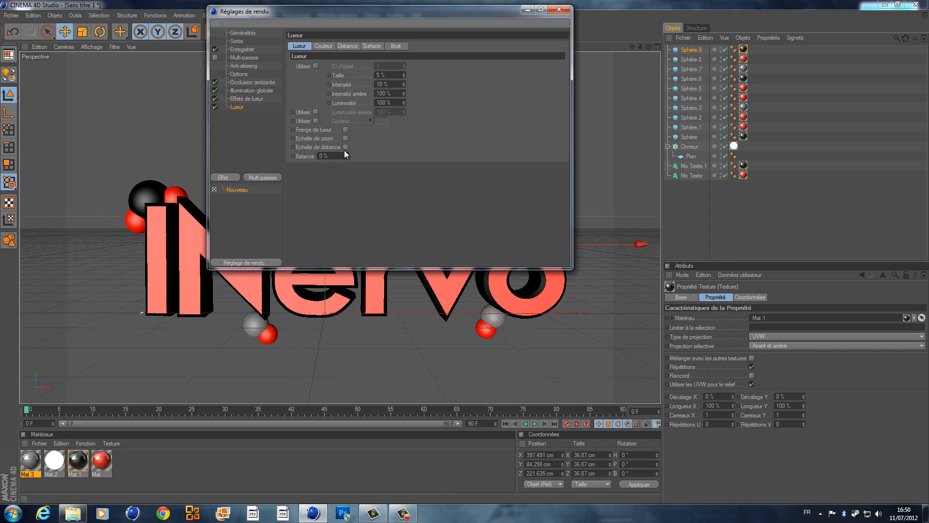
Review the general and output render settings, close them and render the scene in the picture viewer.
{"action": "left_click", "coordinate": [240, 49]}
{"action": "left_click", "coordinate": [238, 41]}
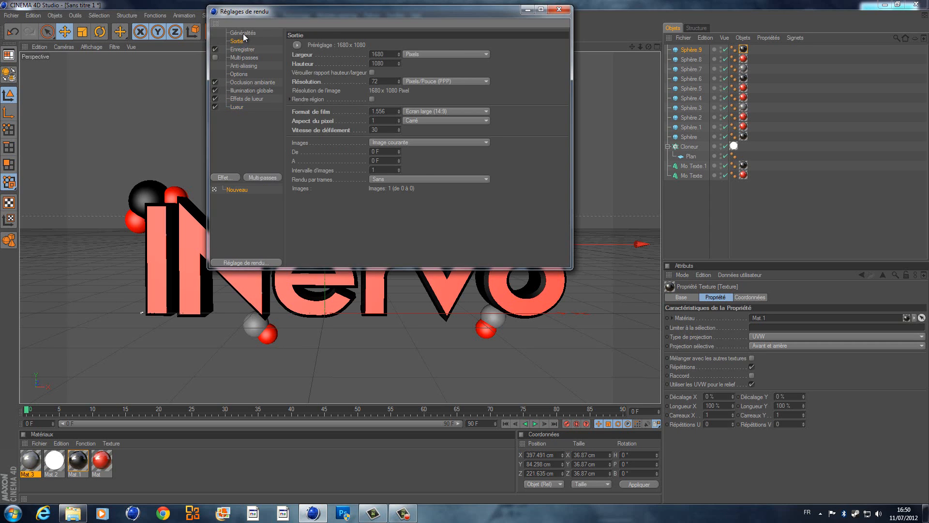
{"action": "left_click", "coordinate": [243, 34]}
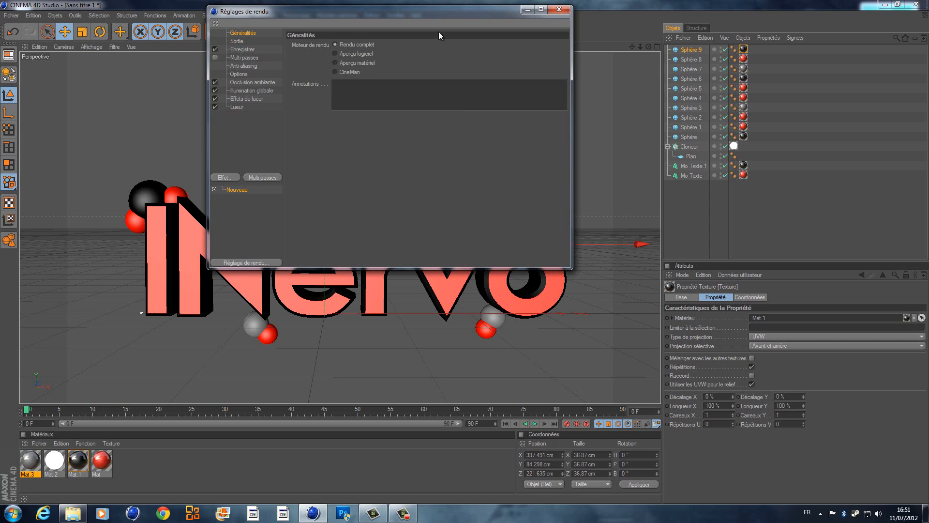
{"action": "left_click", "coordinate": [559, 9]}
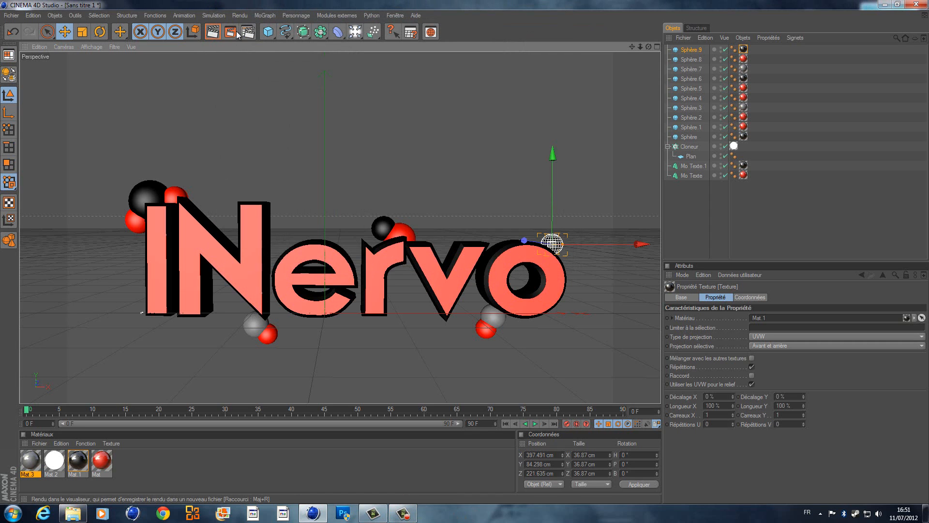
{"action": "left_click", "coordinate": [231, 33]}
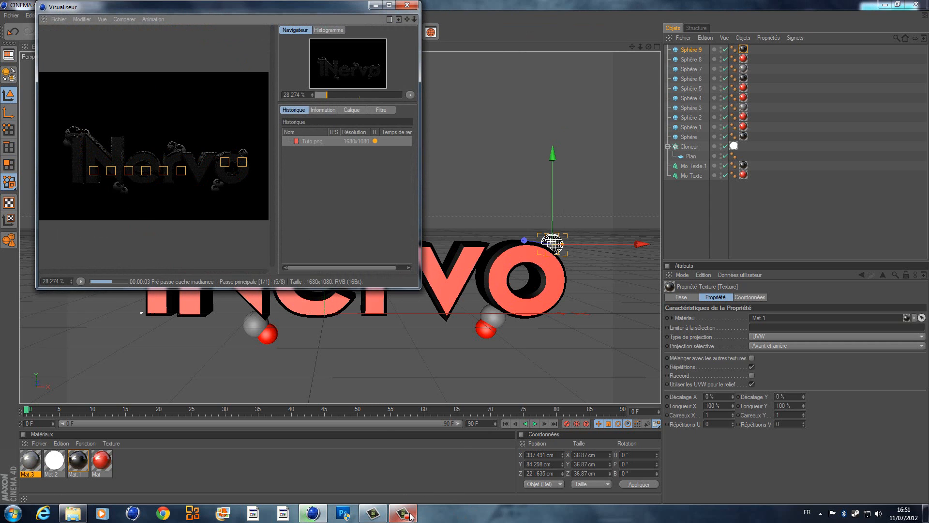
{"action": "mouse_move", "coordinate": [410, 516]}
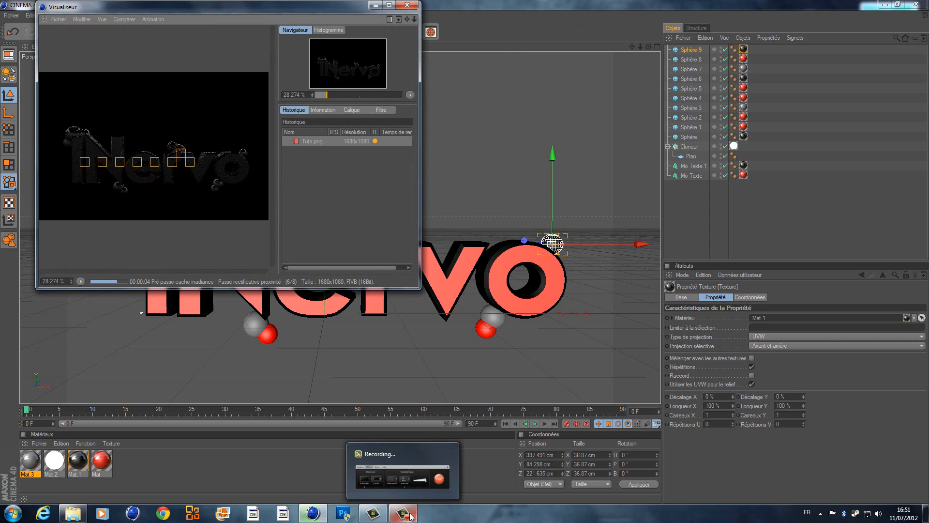
{"action": "left_click", "coordinate": [411, 516]}
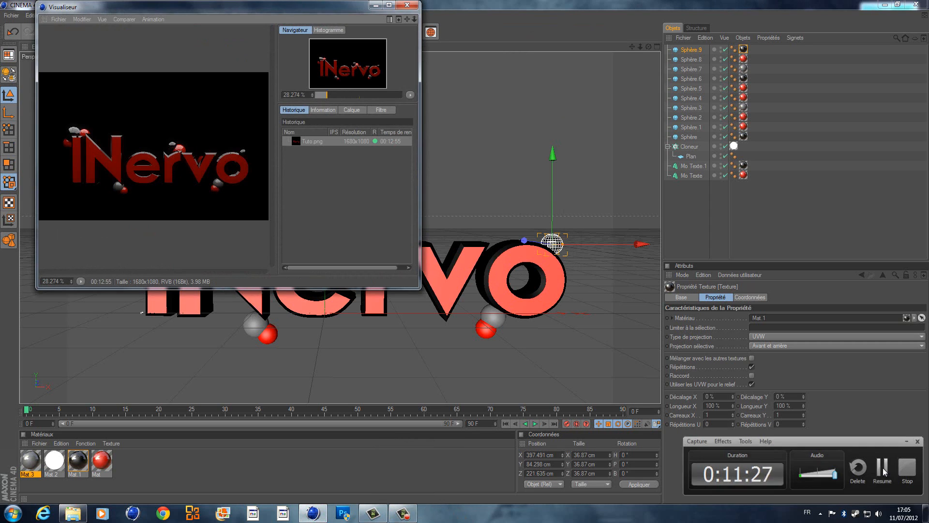
{"action": "left_click", "coordinate": [883, 467]}
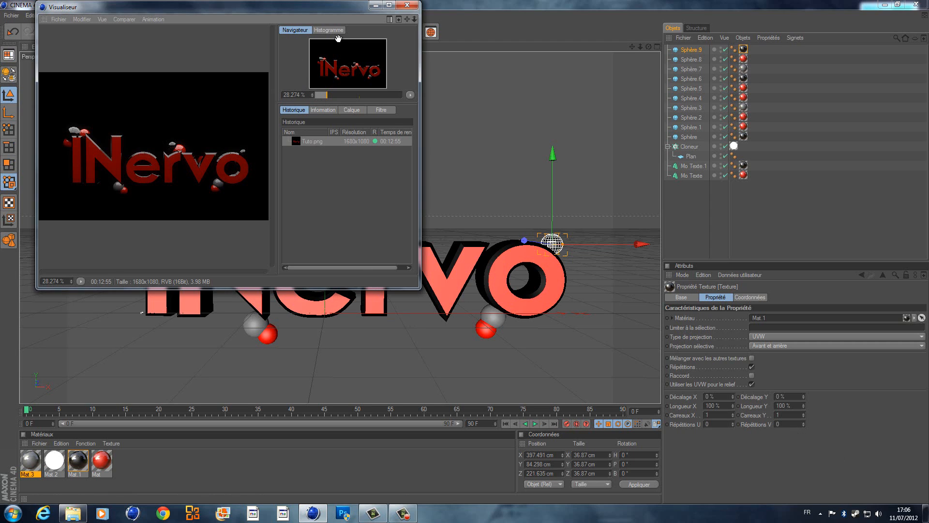
View the rendered Tuto image from the C4D Template, Objet folder of the Pictures library.
{"action": "left_click", "coordinate": [407, 5]}
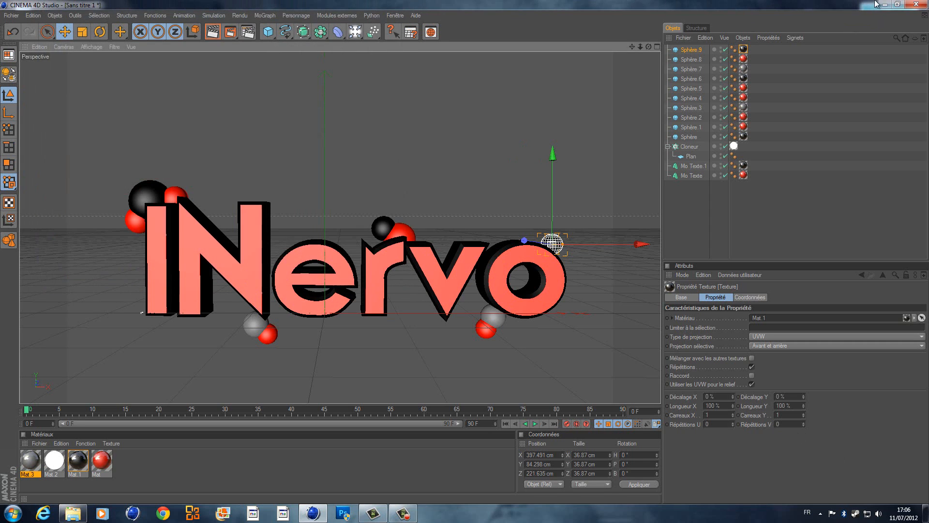
{"action": "left_click", "coordinate": [909, 6]}
{"action": "left_click", "coordinate": [506, 289]}
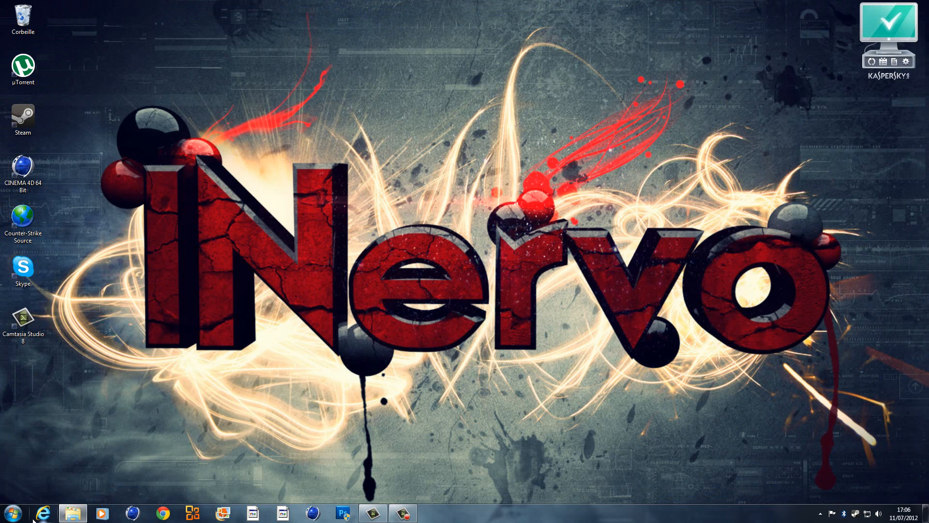
{"action": "left_click", "coordinate": [13, 513]}
{"action": "left_click", "coordinate": [174, 316]}
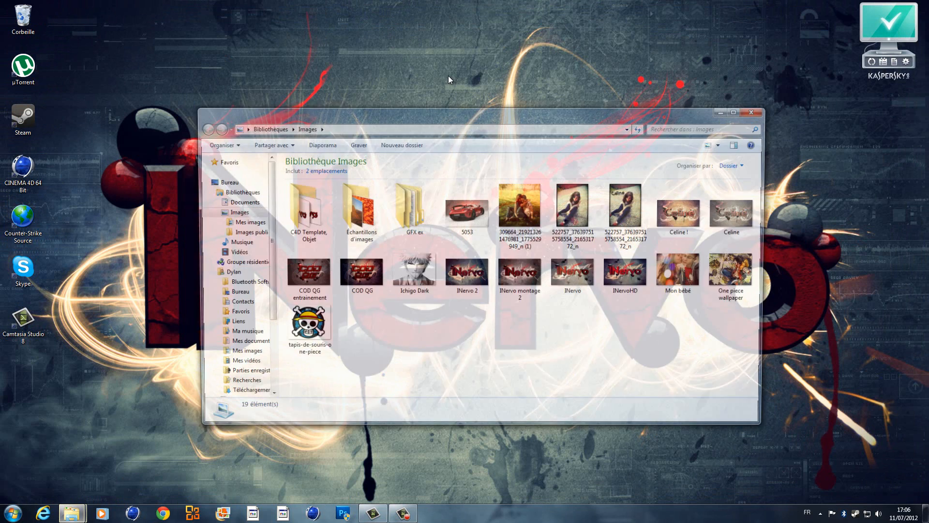
{"action": "left_click", "coordinate": [297, 200]}
{"action": "double_click", "coordinate": [297, 200]}
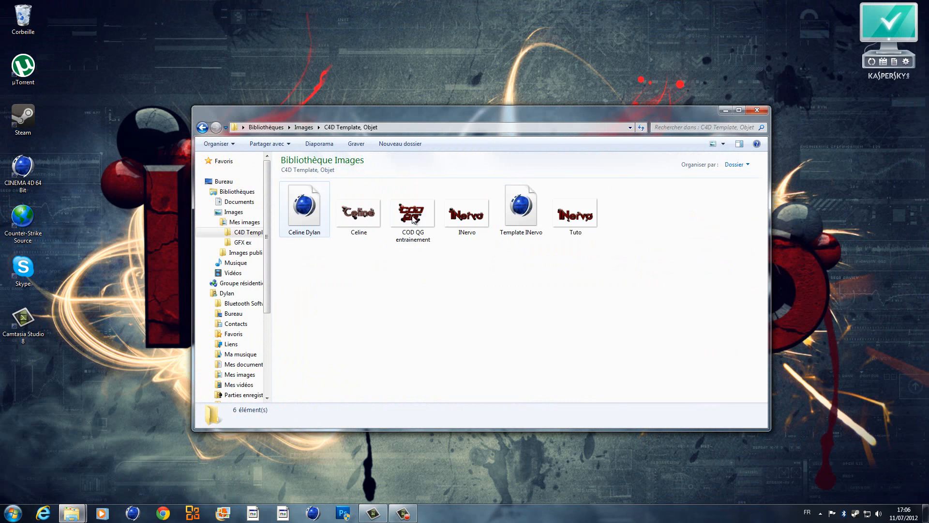
{"action": "double_click", "coordinate": [576, 213]}
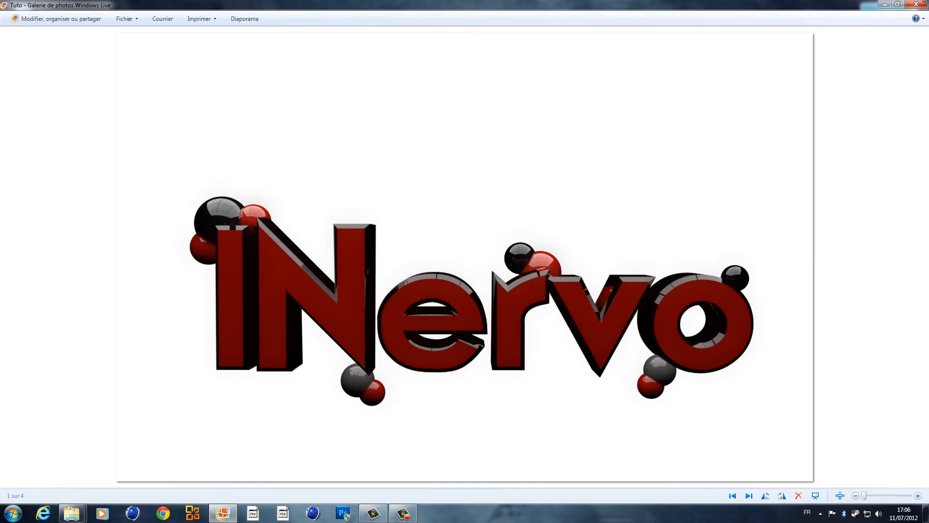
{"action": "left_click", "coordinate": [924, 5]}
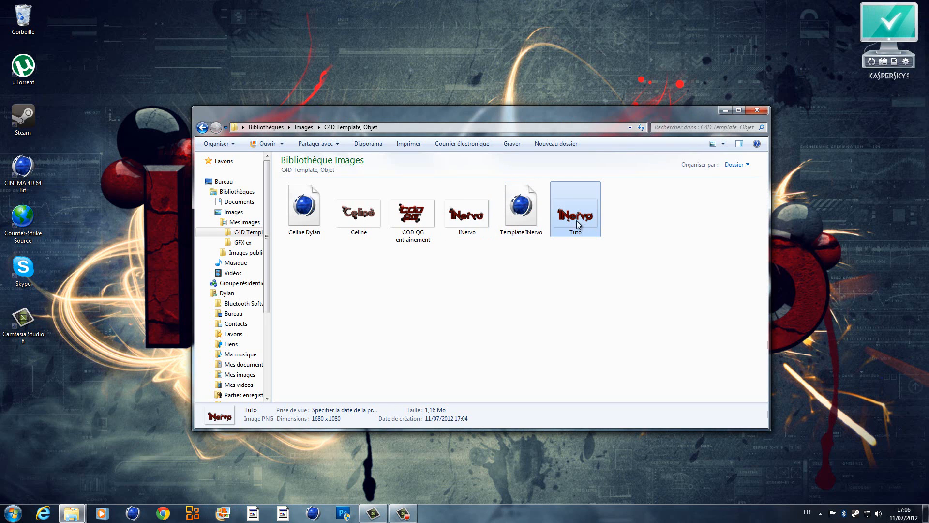
View the earlier INervo image from the same folder for comparison and close the folder.
{"action": "double_click", "coordinate": [472, 211]}
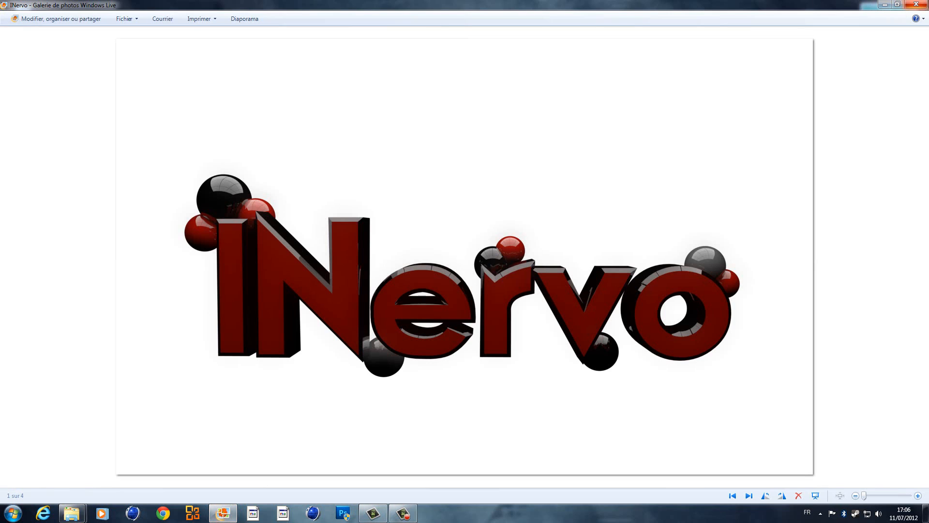
{"action": "left_click", "coordinate": [922, 3]}
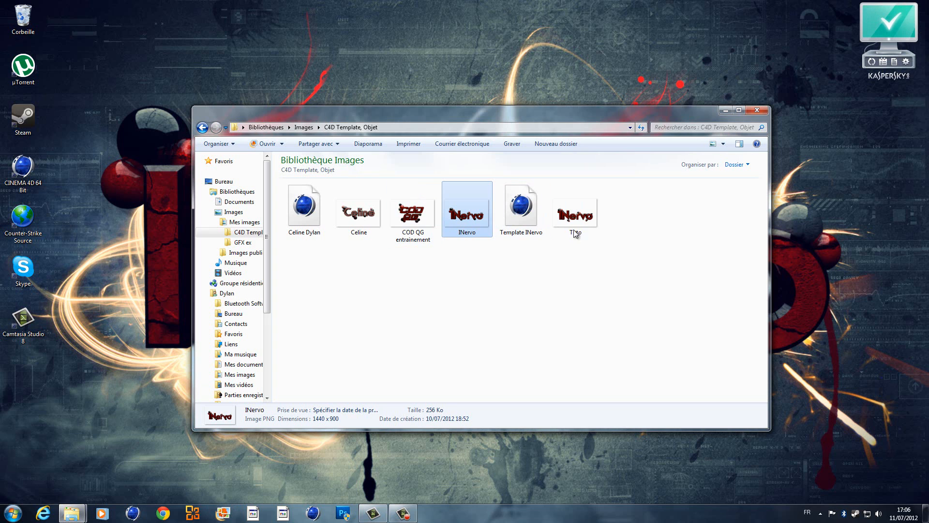
{"action": "left_click", "coordinate": [757, 110]}
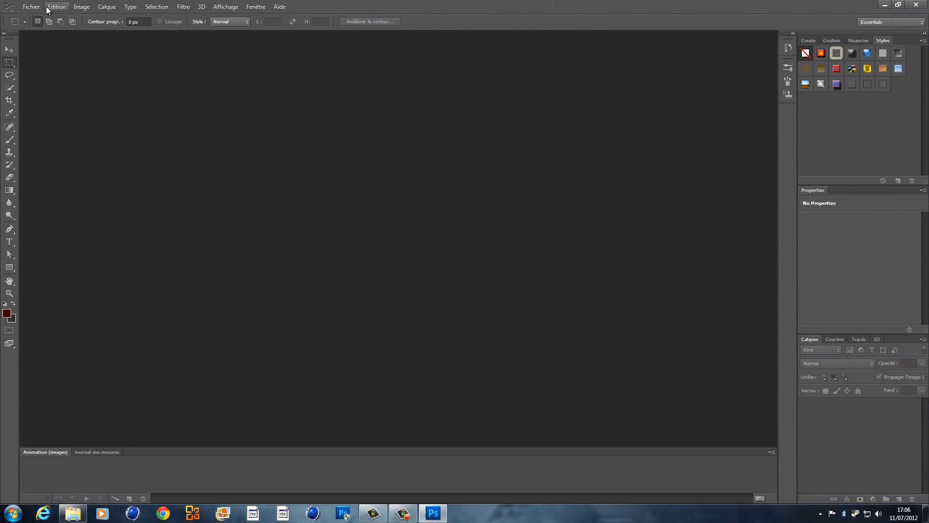
Open the INervo image from the C4D Template, Objet folder and move the text slightly higher on the canvas.
{"action": "left_click", "coordinate": [32, 7]}
{"action": "mouse_move", "coordinate": [57, 7]}
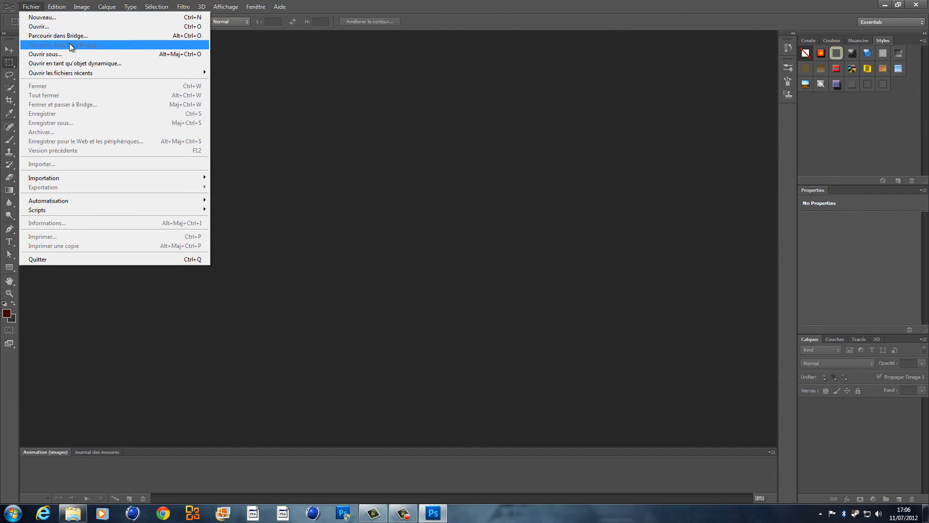
{"action": "left_click", "coordinate": [62, 26]}
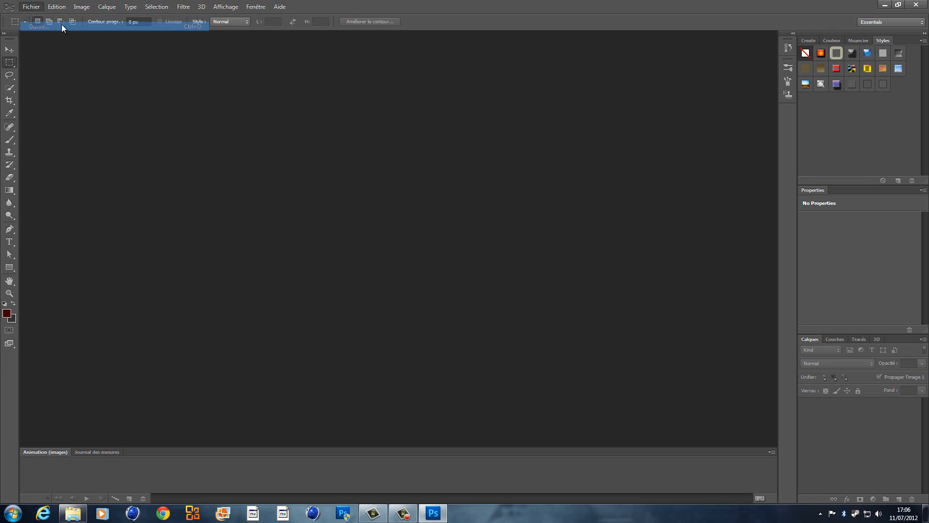
{"action": "left_click", "coordinate": [244, 147]}
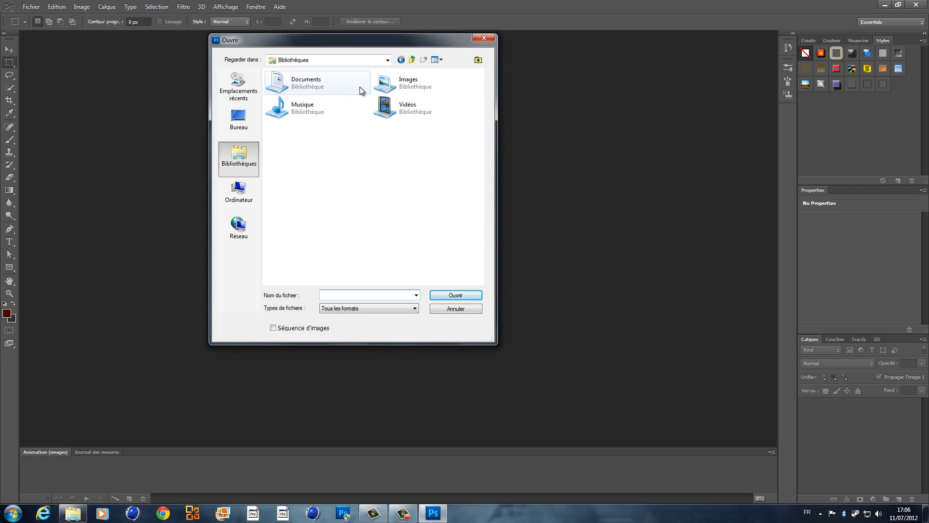
{"action": "double_click", "coordinate": [404, 87]}
{"action": "double_click", "coordinate": [301, 86]}
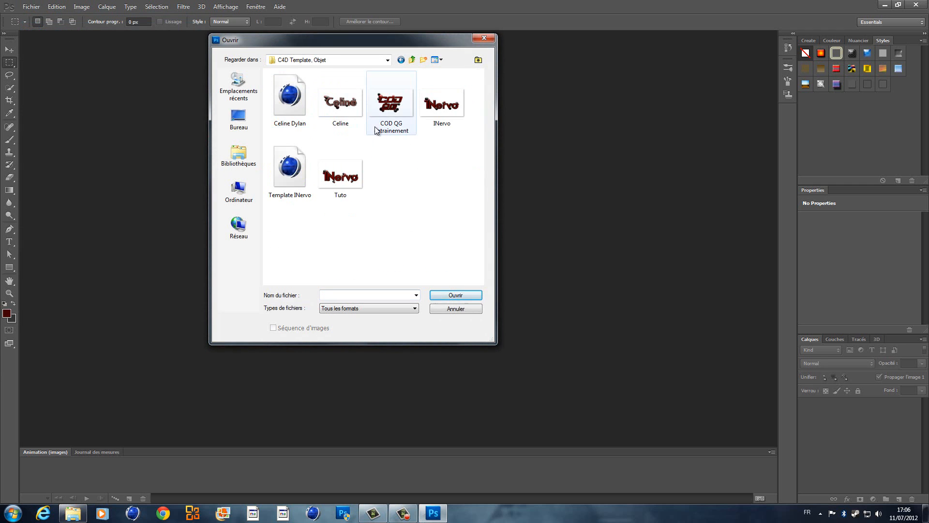
{"action": "double_click", "coordinate": [453, 103]}
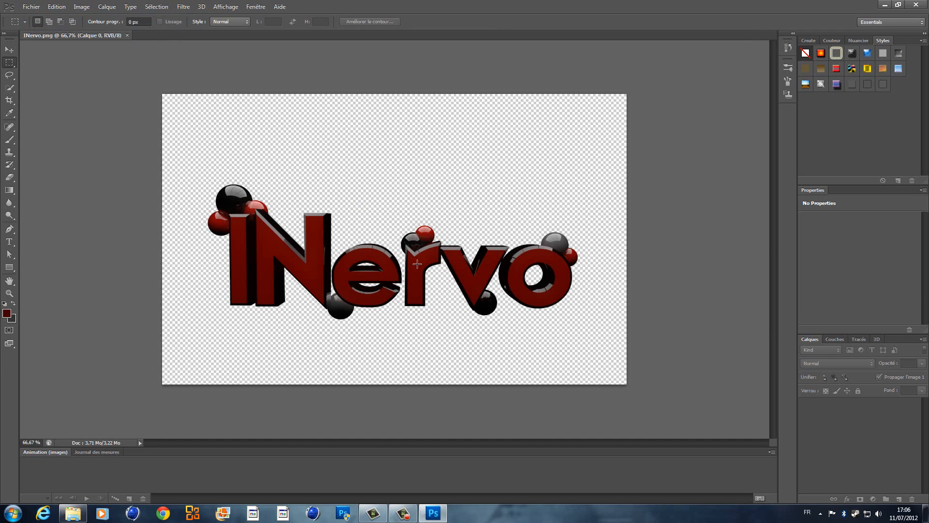
{"action": "left_click", "coordinate": [9, 50]}
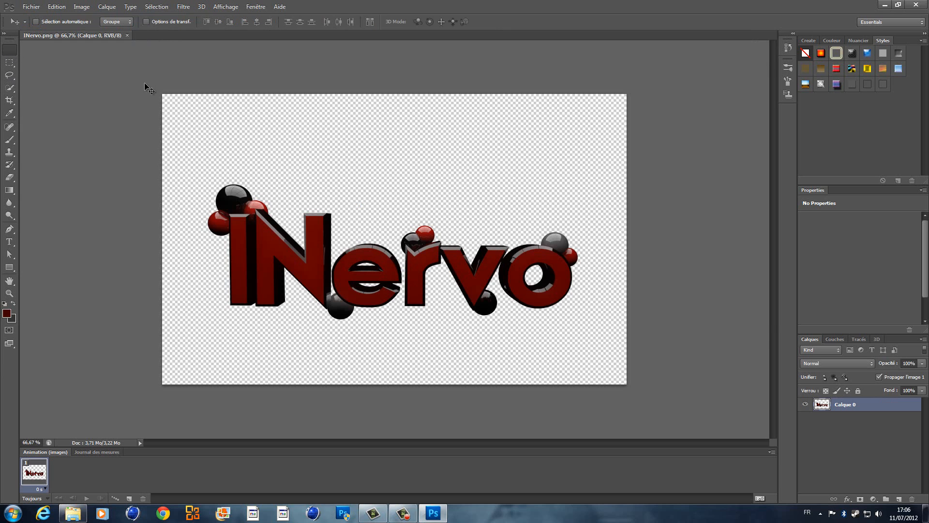
{"action": "left_click_drag", "start_coordinate": [417, 271], "coordinate": [416, 253]}
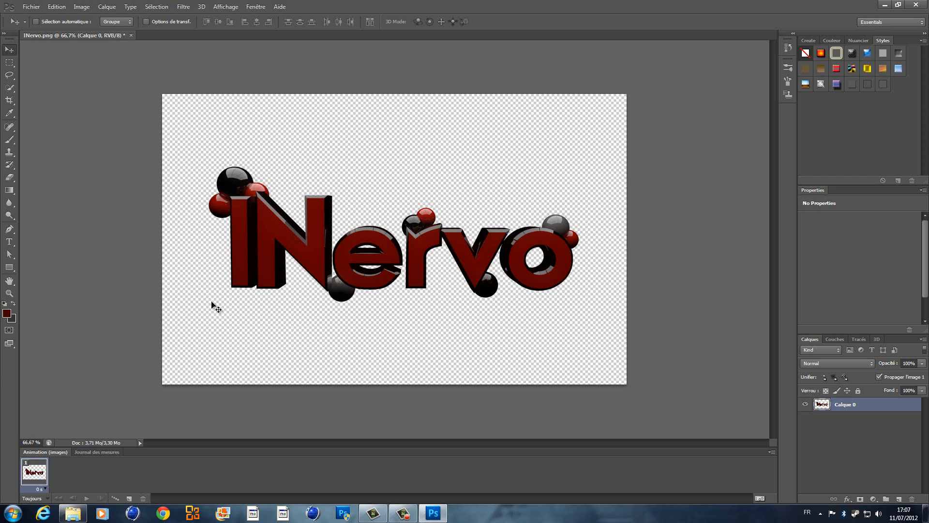
Open the GFX ex folder in the Pictures library and browse the images in its Textures folder.
{"action": "left_click", "coordinate": [21, 509]}
{"action": "left_click", "coordinate": [188, 314]}
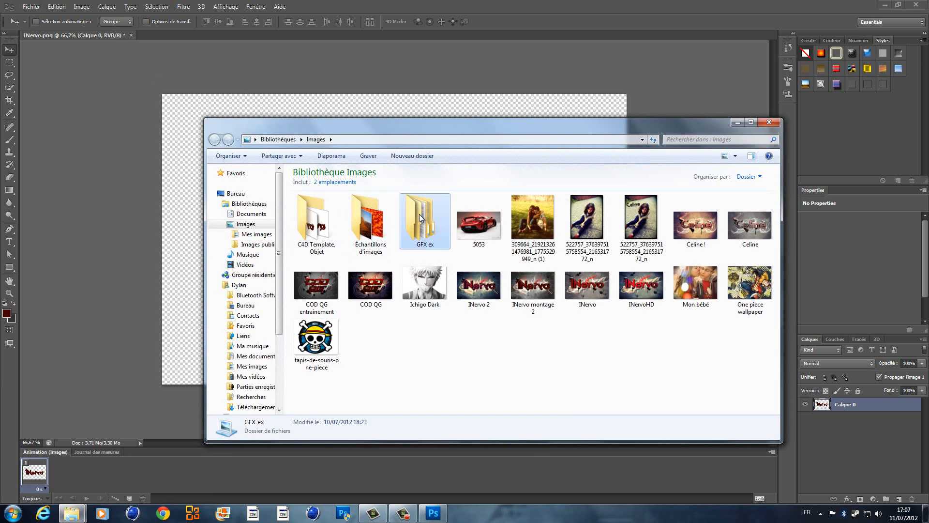
{"action": "double_click", "coordinate": [421, 220]}
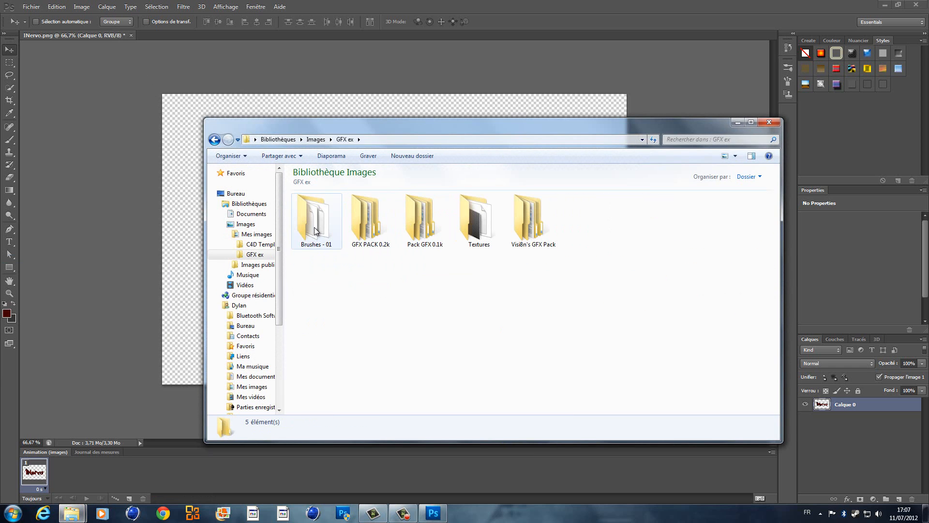
{"action": "left_click_drag", "start_coordinate": [361, 303], "coordinate": [576, 305]}
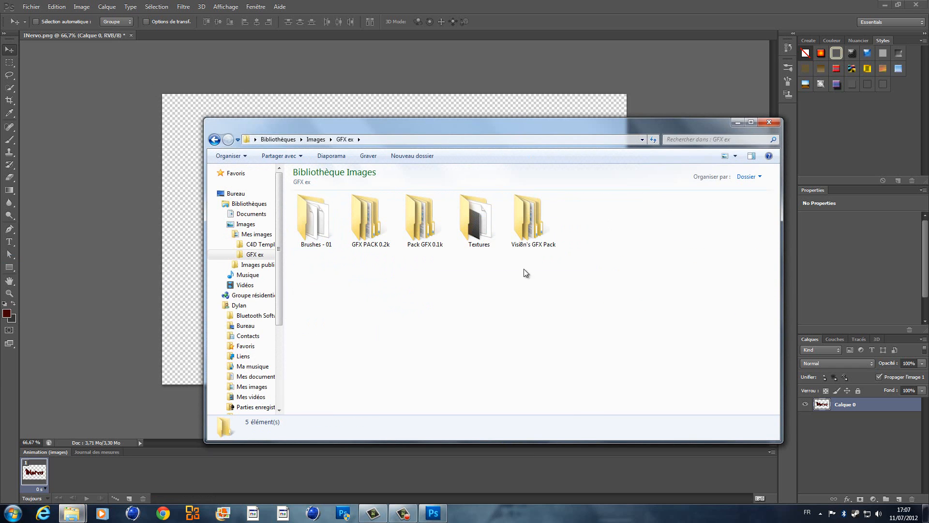
{"action": "double_click", "coordinate": [490, 217]}
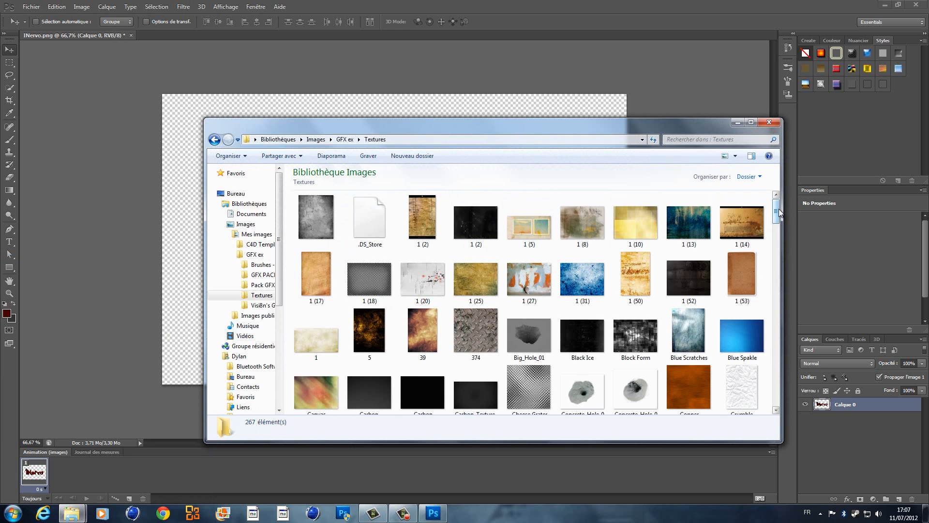
{"action": "left_click_drag", "start_coordinate": [777, 217], "coordinate": [790, 200]}
Look through the Pack GFX 0.1k contents and return to the GFX ex folder.
{"action": "left_click", "coordinate": [266, 286]}
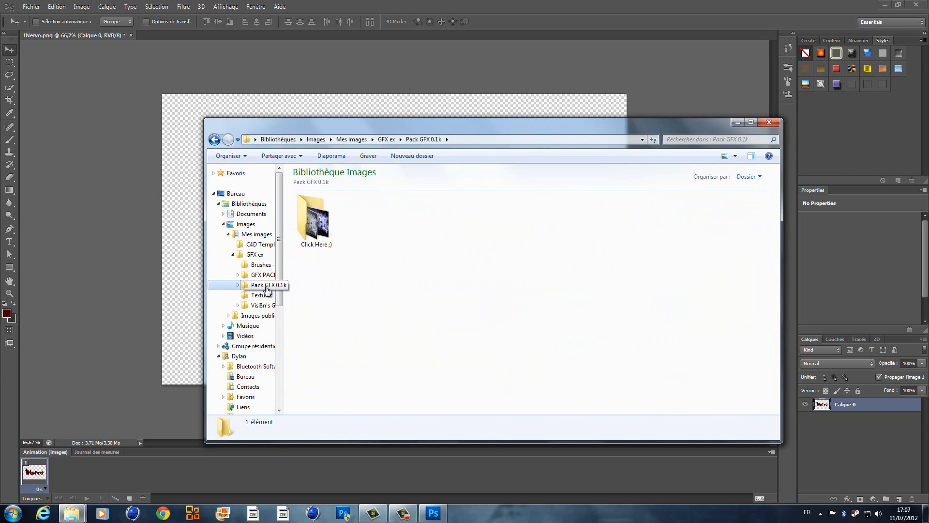
{"action": "left_click", "coordinate": [266, 277]}
{"action": "left_click", "coordinate": [266, 284]}
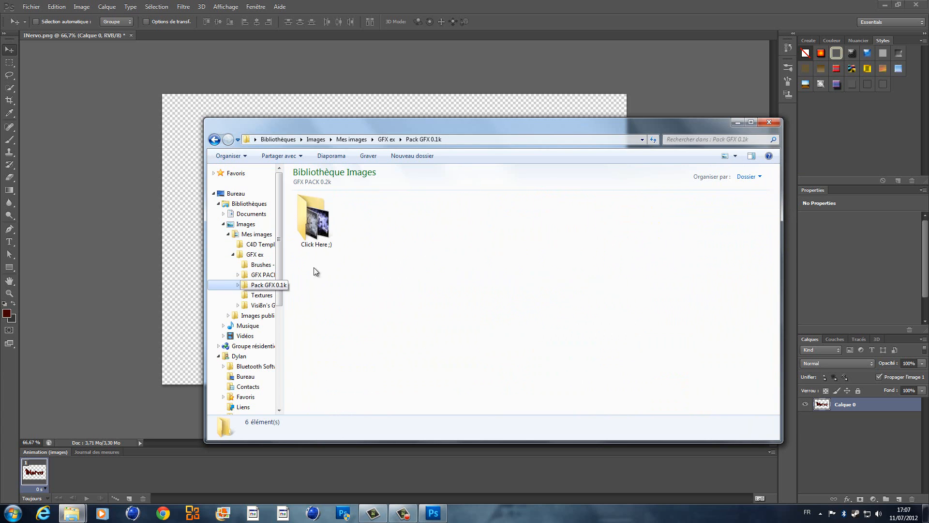
{"action": "left_click", "coordinate": [315, 220]}
{"action": "double_click", "coordinate": [314, 221]}
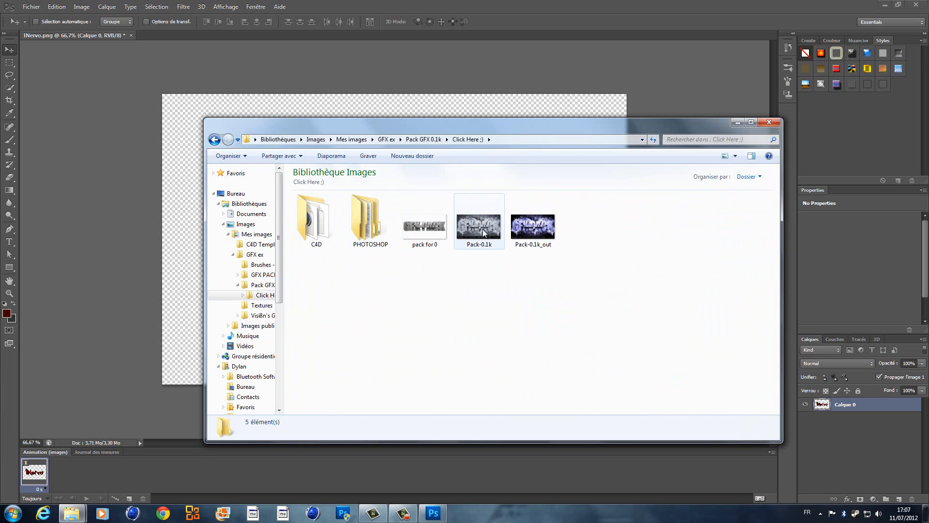
{"action": "left_click", "coordinate": [214, 140]}
{"action": "left_click", "coordinate": [214, 139]}
{"action": "left_click", "coordinate": [215, 140]}
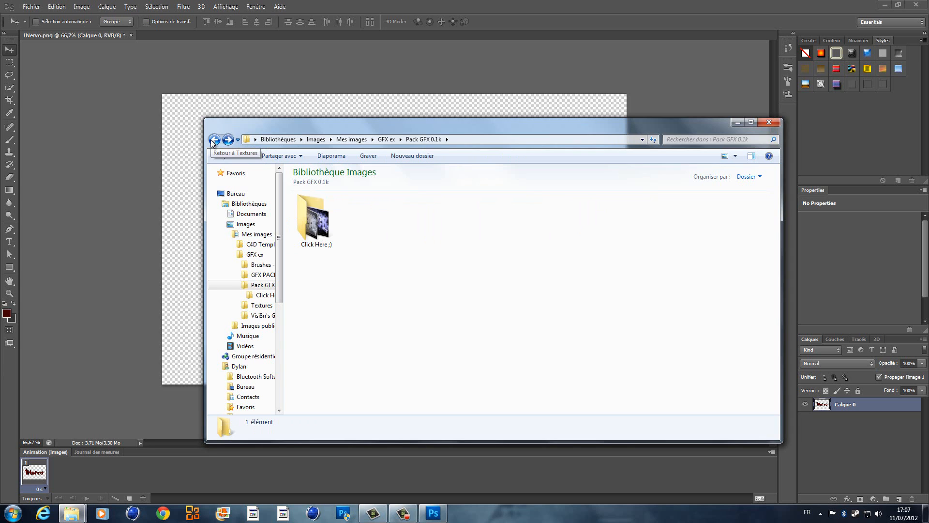
{"action": "left_click", "coordinate": [214, 139]}
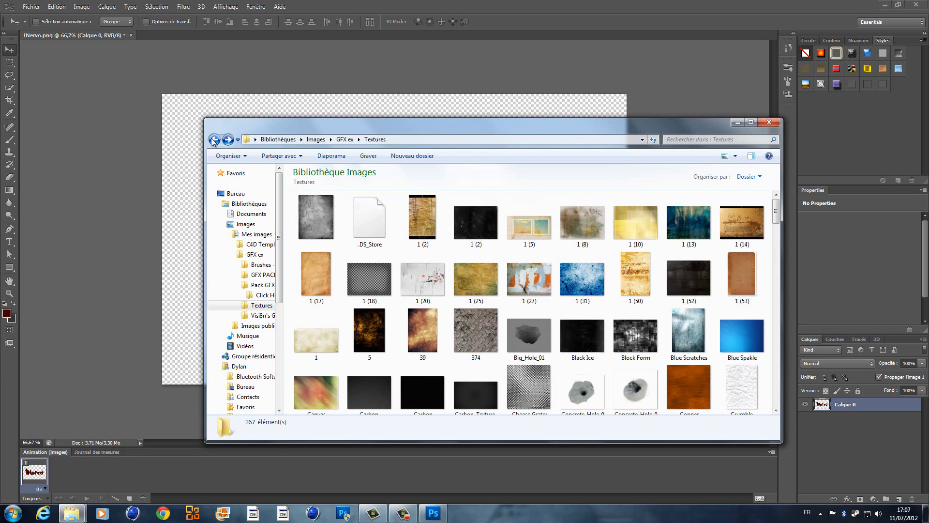
{"action": "left_click", "coordinate": [213, 140]}
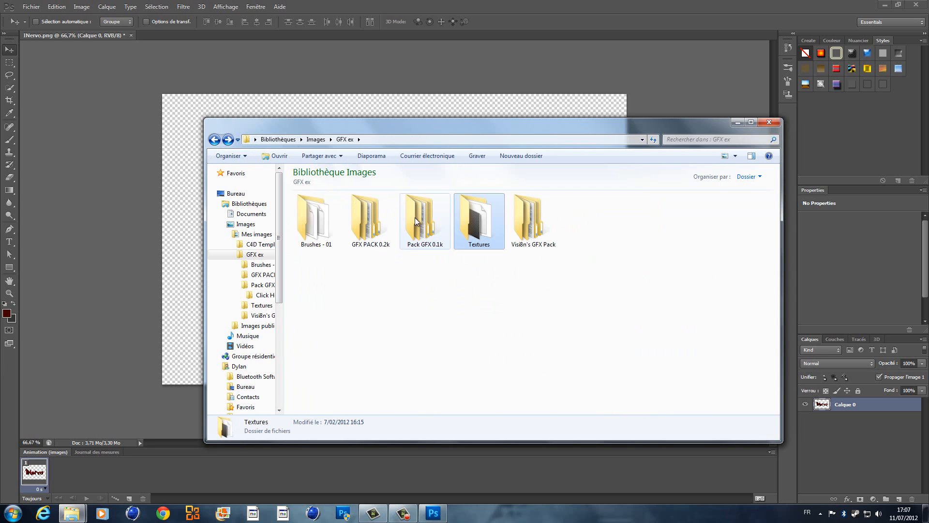
Browse the Textures folder of GFX PACK 0.2k, preview the Texture (9) wall image, and close the preview and folder.
{"action": "double_click", "coordinate": [379, 217]}
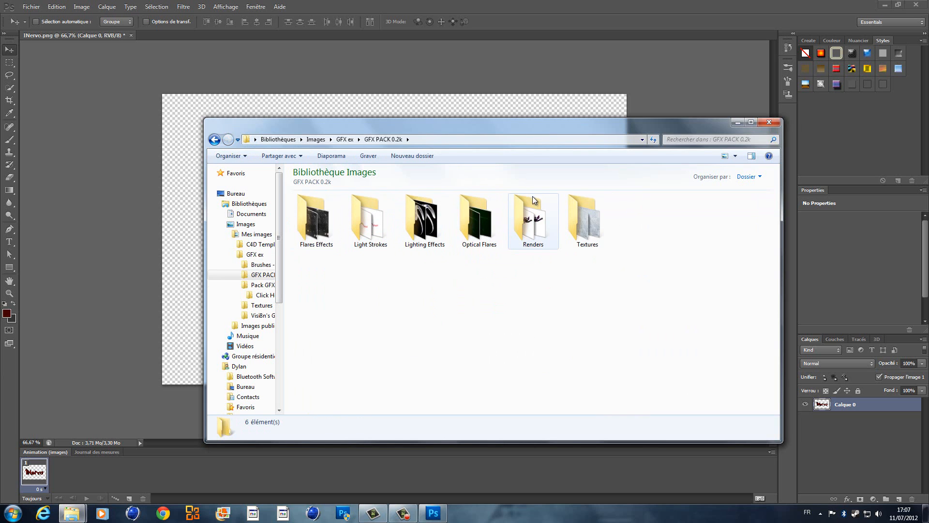
{"action": "double_click", "coordinate": [588, 222]}
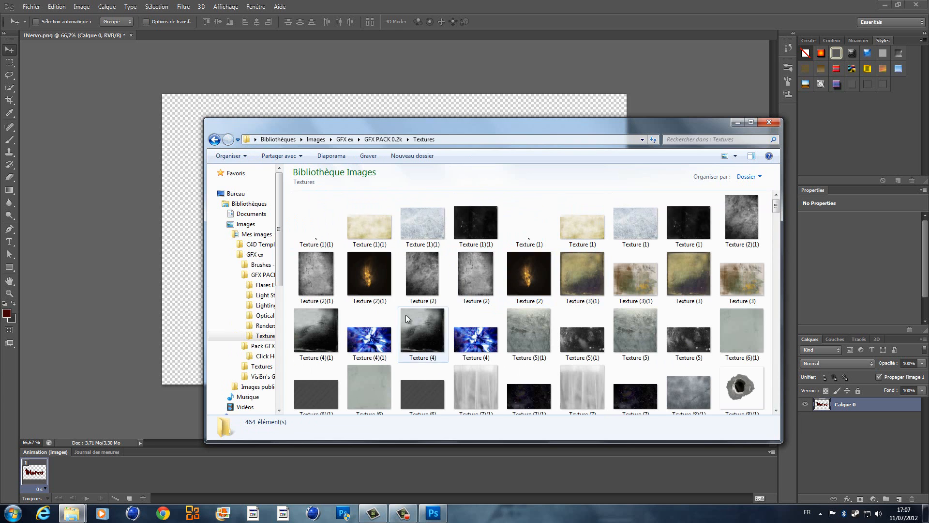
{"action": "scroll", "coordinate": [477, 281], "scroll_direction": "down", "scroll_amount": 5}
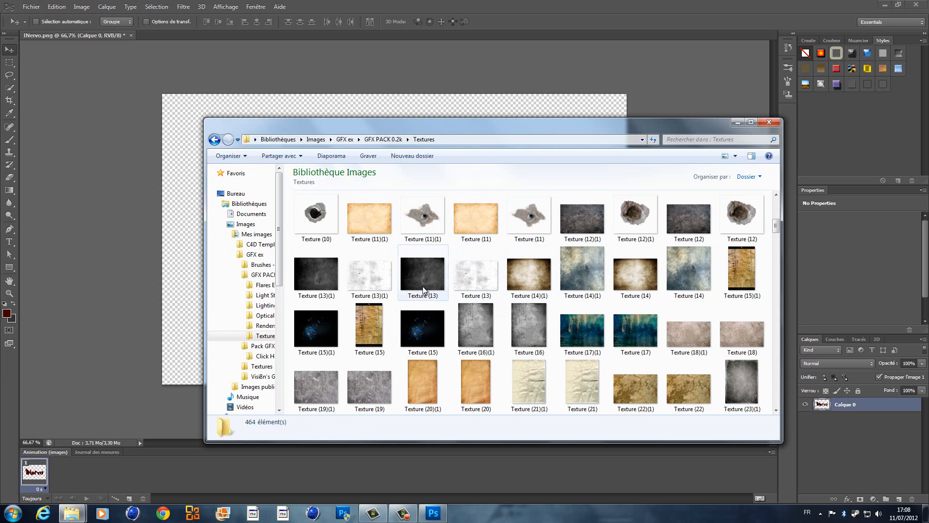
{"action": "scroll", "coordinate": [416, 293], "scroll_direction": "down", "scroll_amount": 3}
{"action": "scroll", "coordinate": [443, 305], "scroll_direction": "up", "scroll_amount": 5}
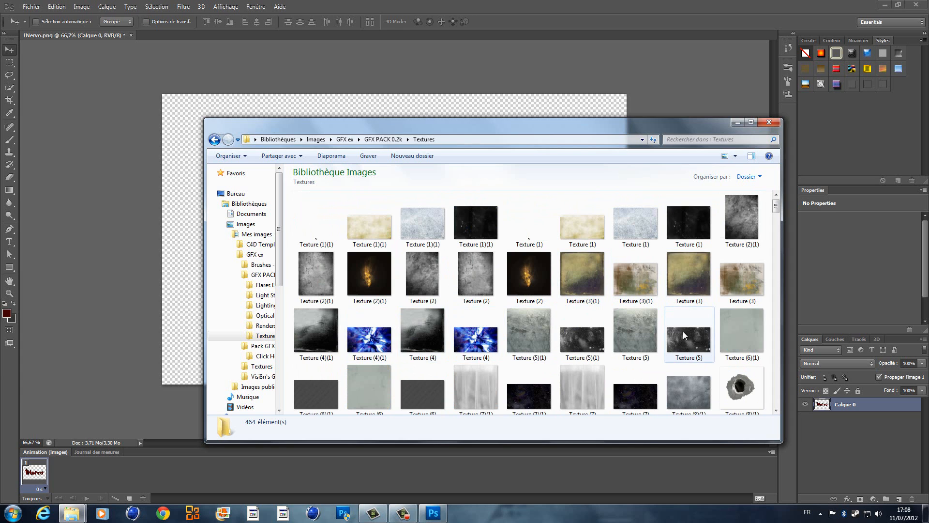
{"action": "scroll", "coordinate": [653, 320], "scroll_direction": "down", "scroll_amount": 2}
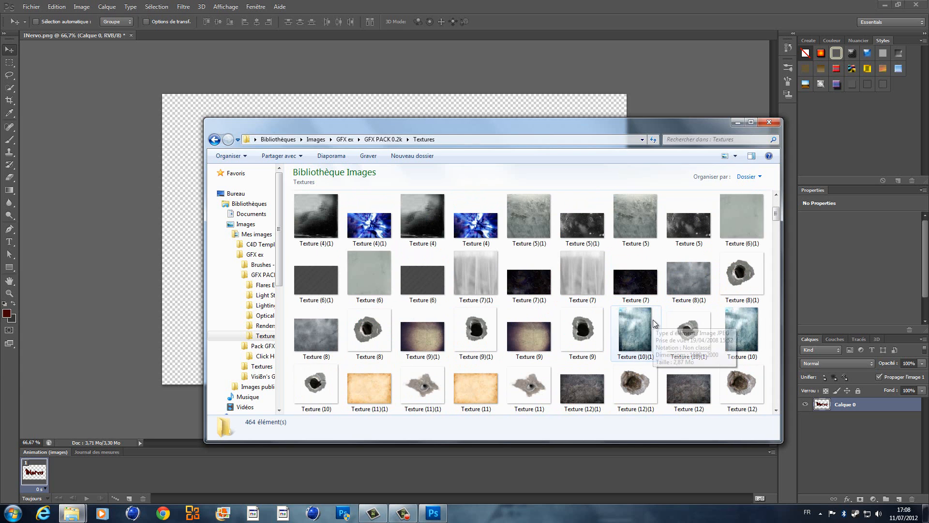
{"action": "double_click", "coordinate": [528, 335]}
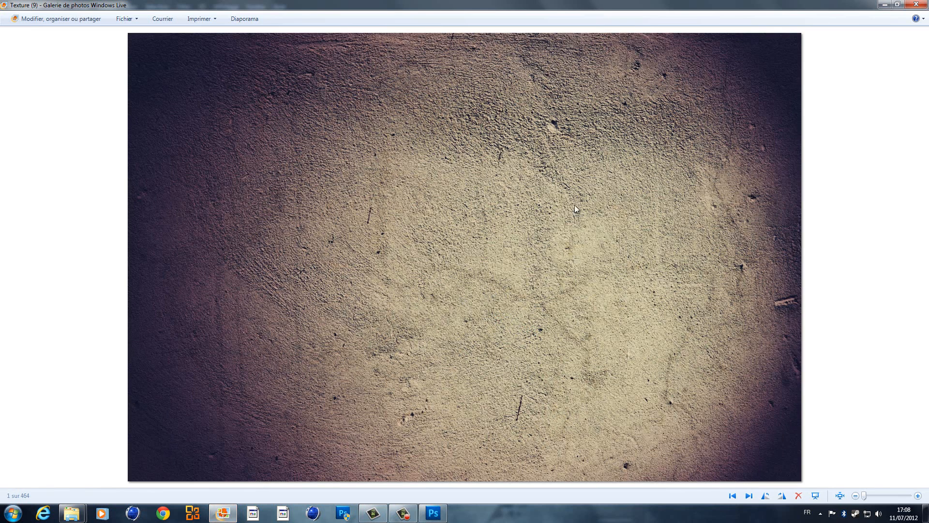
{"action": "left_click", "coordinate": [916, 4]}
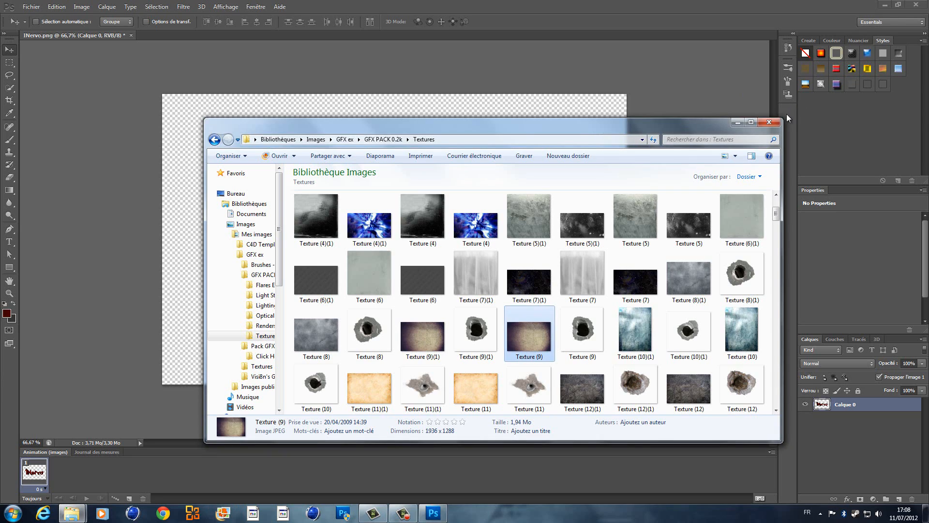
{"action": "left_click", "coordinate": [769, 122]}
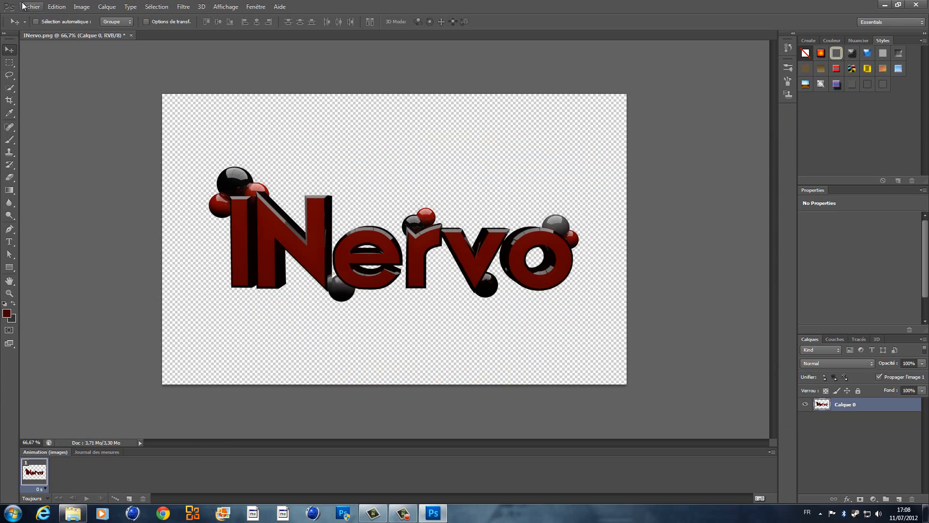
Place the Texture (9) wall image from the GFX PACK 0.2k Textures folder into the INervo document.
{"action": "left_click", "coordinate": [29, 8]}
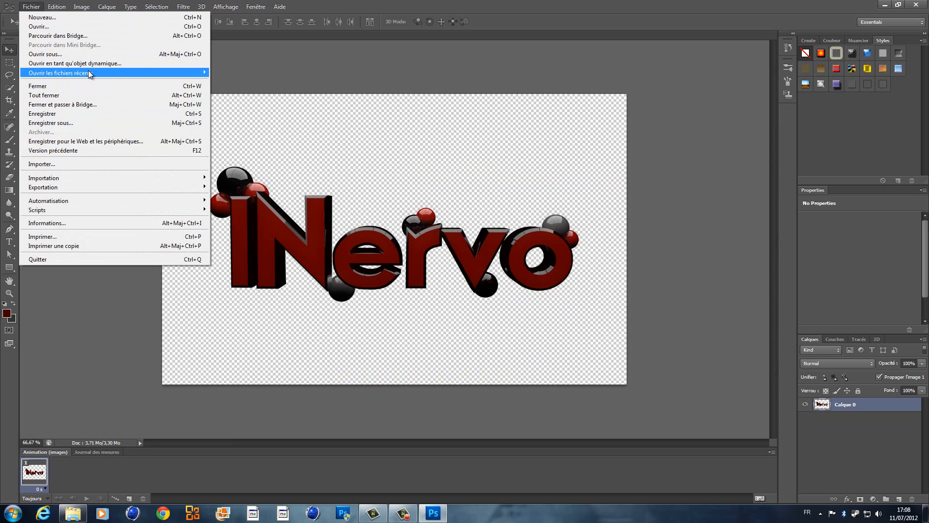
{"action": "left_click", "coordinate": [72, 167]}
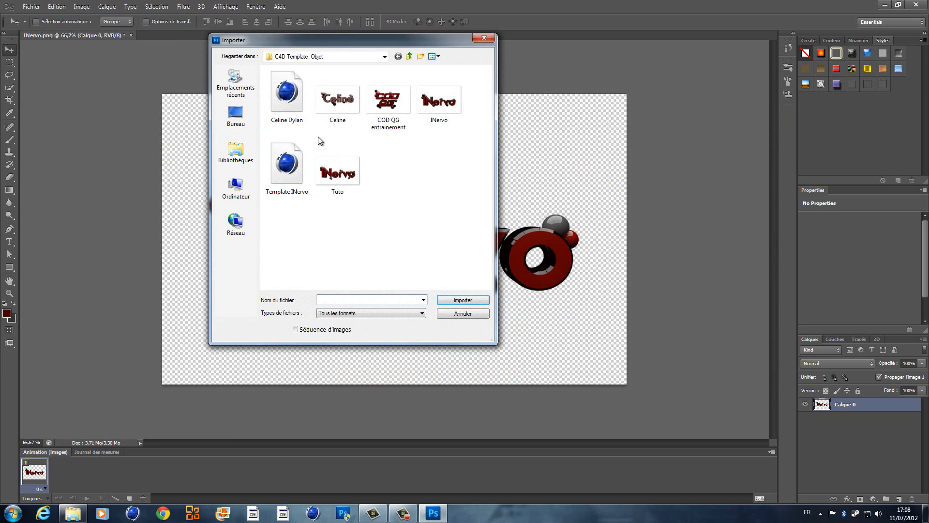
{"action": "left_click", "coordinate": [235, 151]}
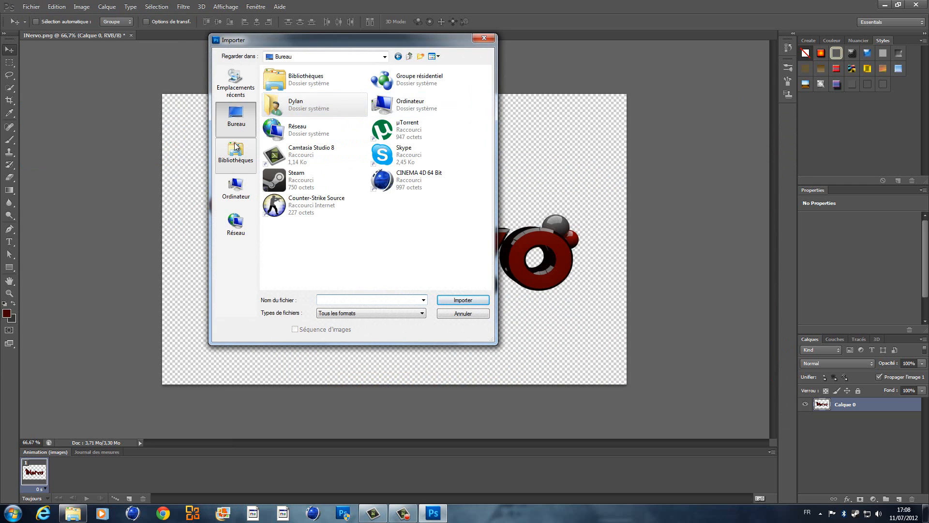
{"action": "double_click", "coordinate": [400, 78]}
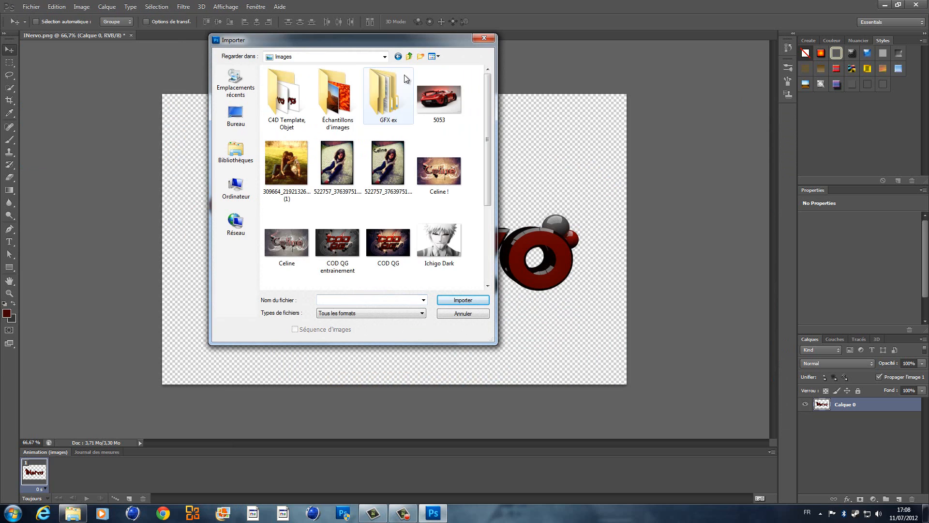
{"action": "double_click", "coordinate": [373, 94]}
{"action": "double_click", "coordinate": [321, 103]}
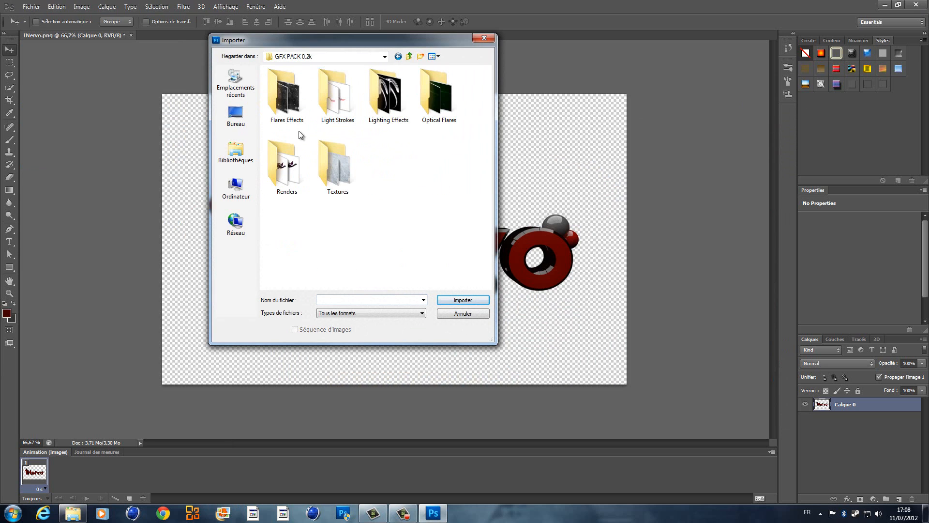
{"action": "double_click", "coordinate": [344, 162]}
{"action": "scroll", "coordinate": [382, 222], "scroll_direction": "down", "scroll_amount": 3}
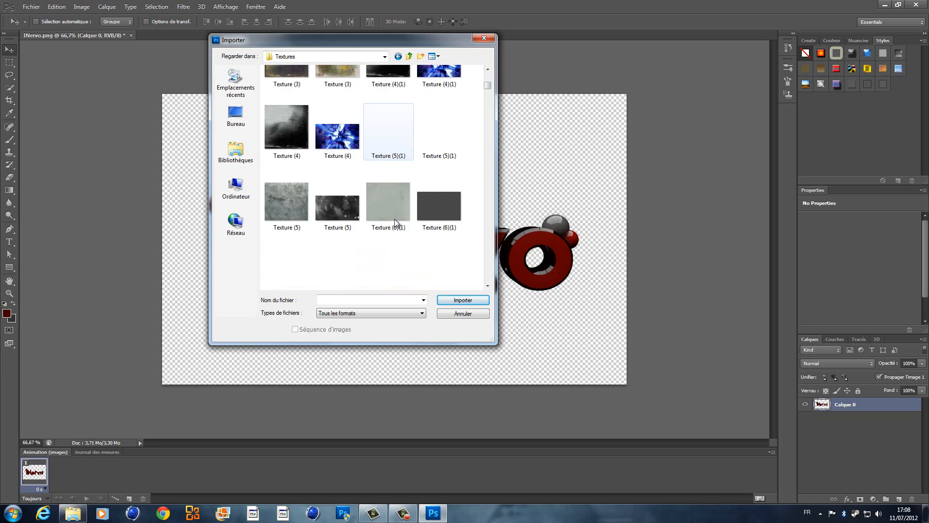
{"action": "scroll", "coordinate": [375, 197], "scroll_direction": "down", "scroll_amount": 3}
{"action": "scroll", "coordinate": [372, 199], "scroll_direction": "down", "scroll_amount": 6}
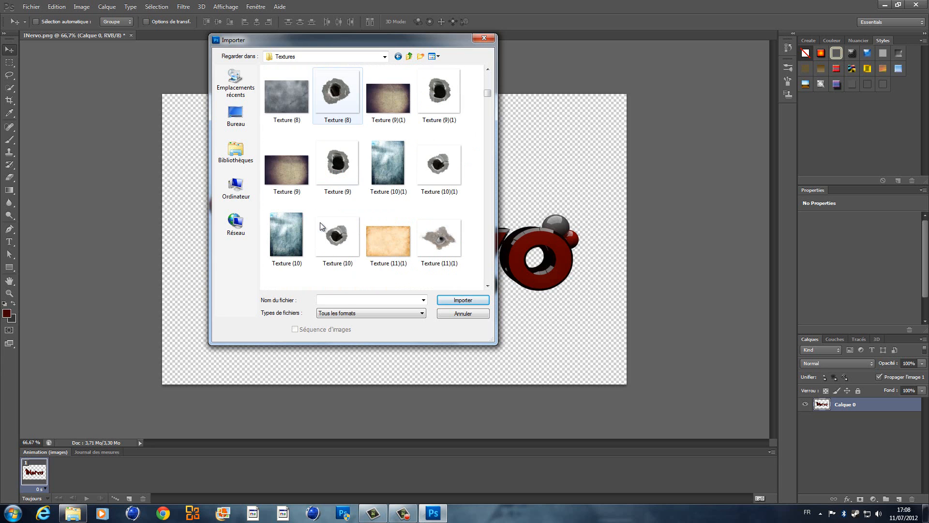
{"action": "left_click", "coordinate": [308, 172]}
{"action": "double_click", "coordinate": [307, 170]}
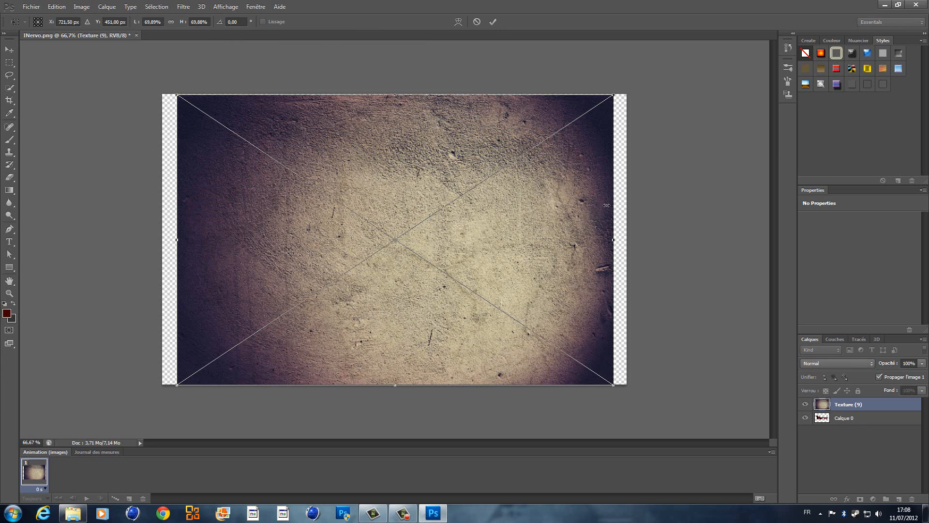
Stretch the Texture (9) image to fill the full canvas width and place its layer beneath the Calque 0 text layer.
{"action": "left_click_drag", "start_coordinate": [612, 237], "coordinate": [626, 238]}
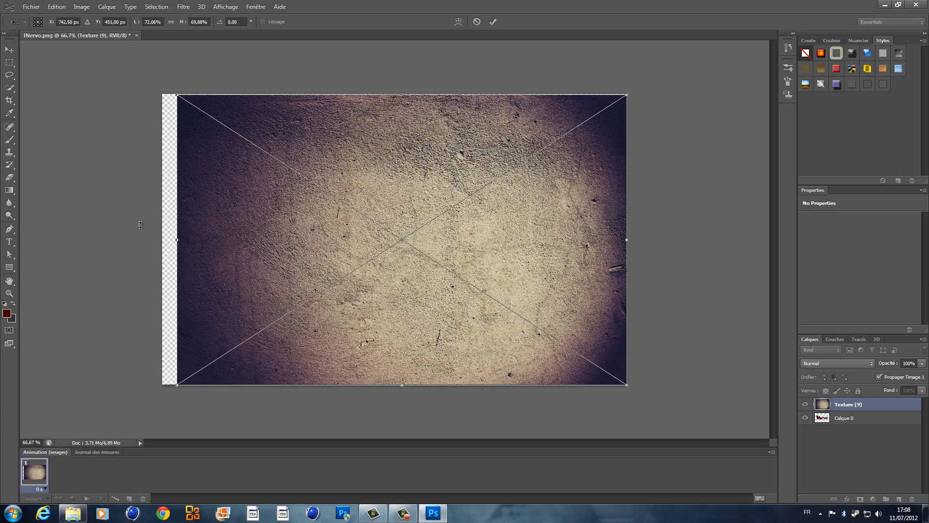
{"action": "left_click_drag", "start_coordinate": [174, 241], "coordinate": [162, 240]}
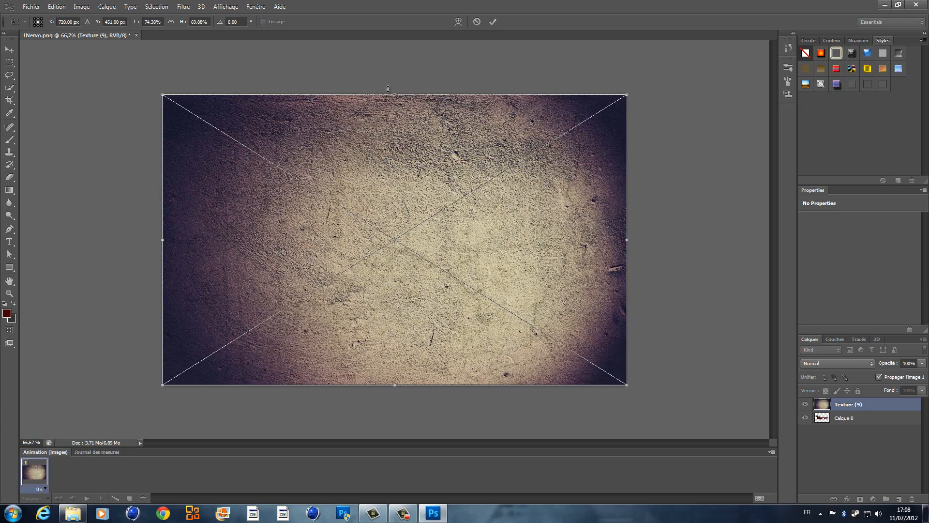
{"action": "left_click_drag", "start_coordinate": [391, 93], "coordinate": [391, 93]}
{"action": "key", "text": "Return"}
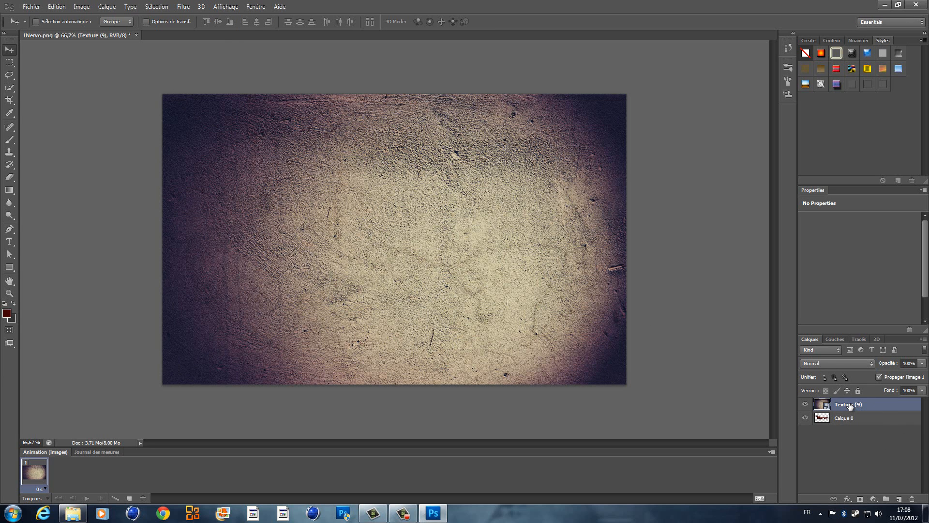
{"action": "left_click_drag", "start_coordinate": [850, 407], "coordinate": [850, 432]}
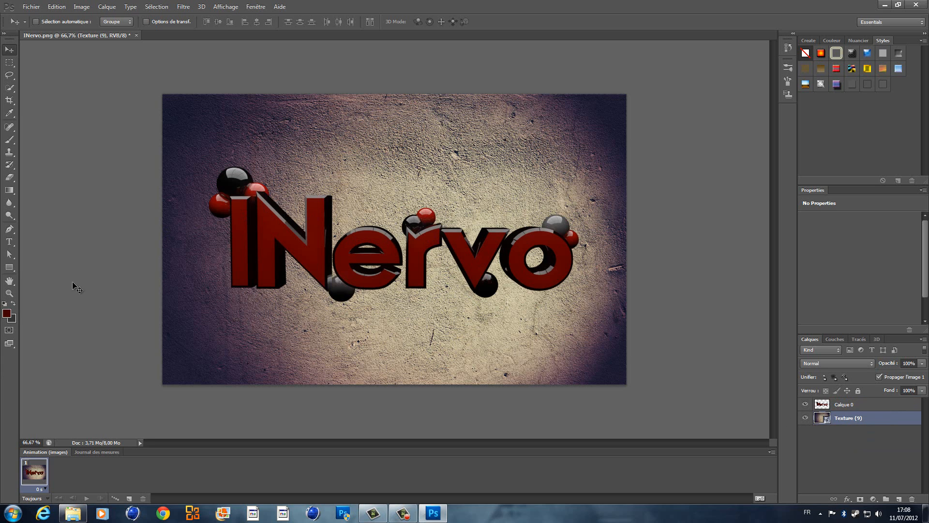
Hide the Texture (9) layer, add a new layer above it and set the foreground colour to grey b3b3b3.
{"action": "left_click", "coordinate": [805, 418]}
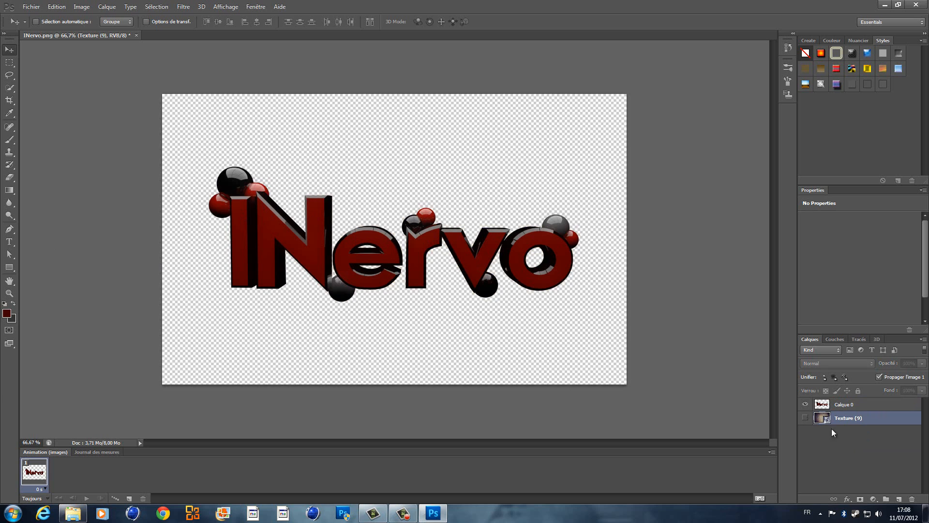
{"action": "left_click", "coordinate": [898, 499]}
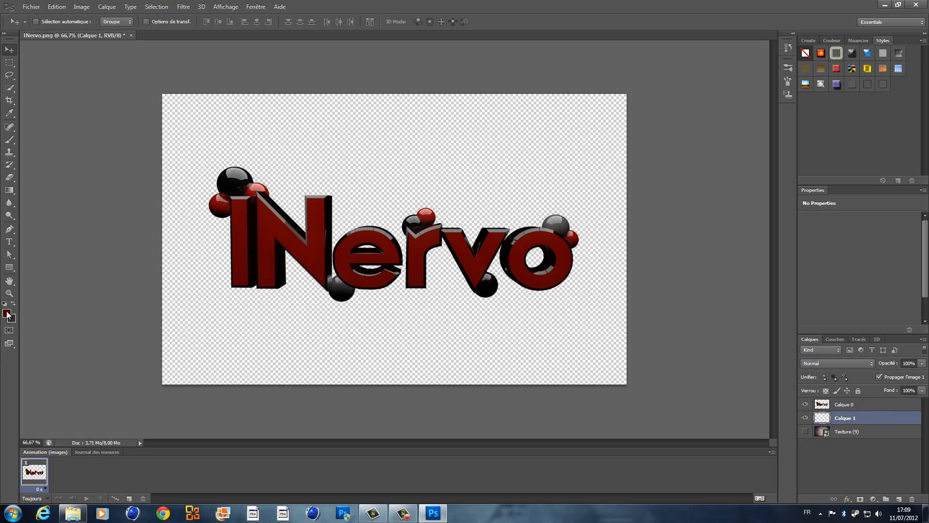
{"action": "left_click", "coordinate": [7, 313]}
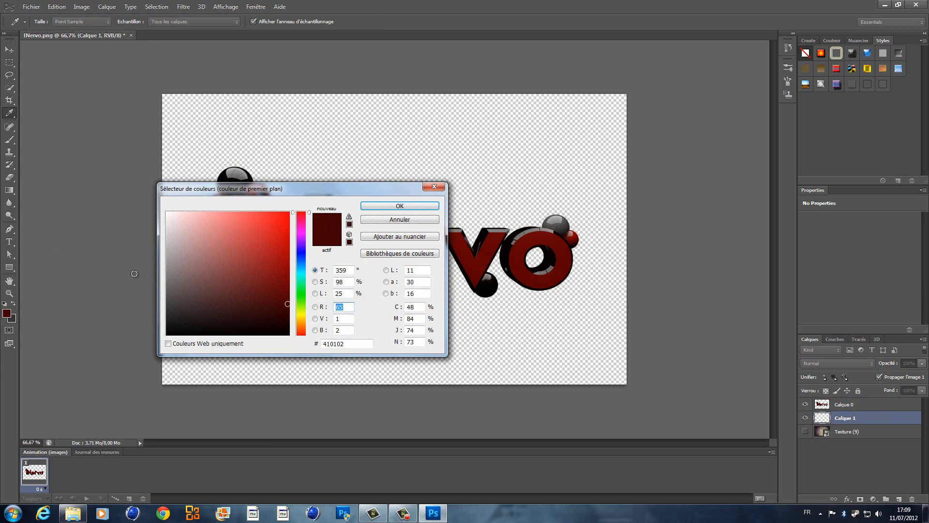
{"action": "mouse_move", "coordinate": [174, 232]}
{"action": "left_mouse_down"}
{"action": "mouse_move", "coordinate": [159, 279]}
{"action": "mouse_move", "coordinate": [159, 241]}
{"action": "mouse_move", "coordinate": [158, 248]}
{"action": "left_mouse_up"}
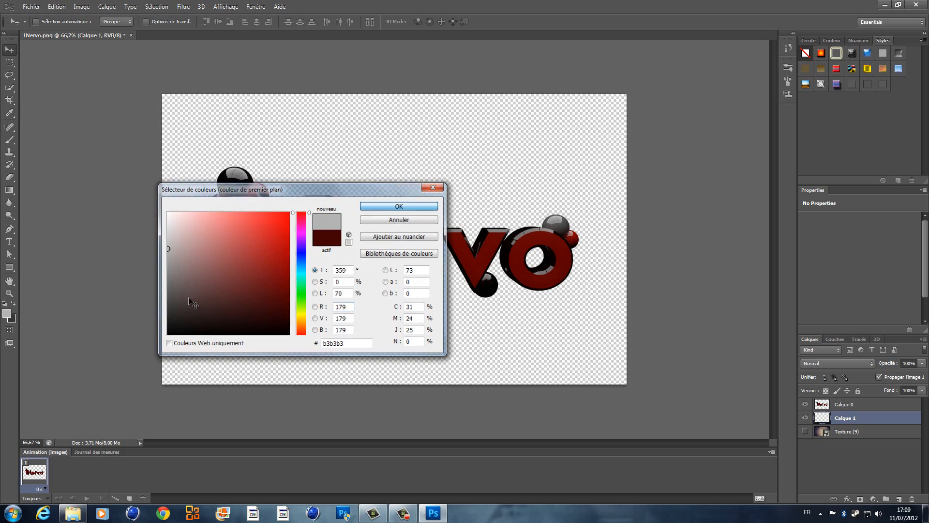
{"action": "key", "text": "Return"}
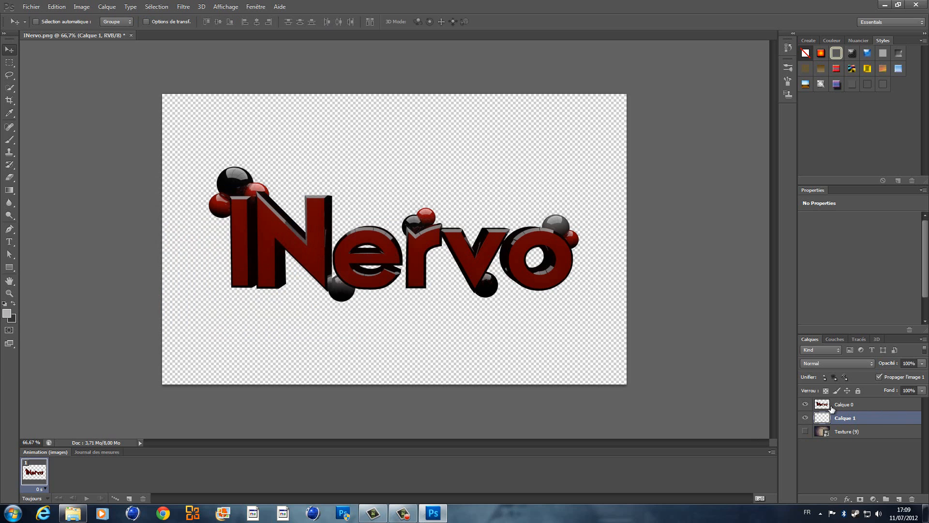
Add a gradient overlay style to Calque 1 using the Premier plan -> arrière-plan preset.
{"action": "right_click", "coordinate": [867, 418]}
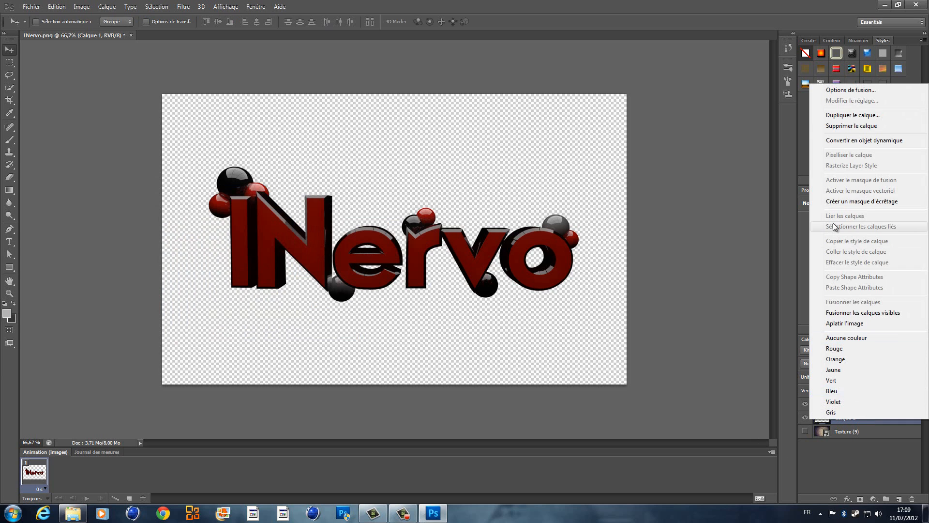
{"action": "left_click", "coordinate": [859, 480]}
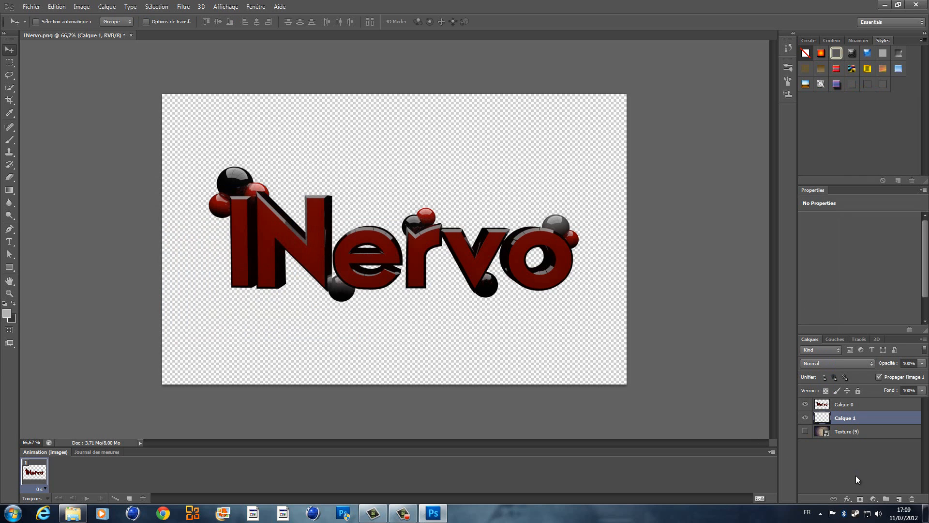
{"action": "double_click", "coordinate": [844, 417]}
{"action": "double_click", "coordinate": [896, 417]}
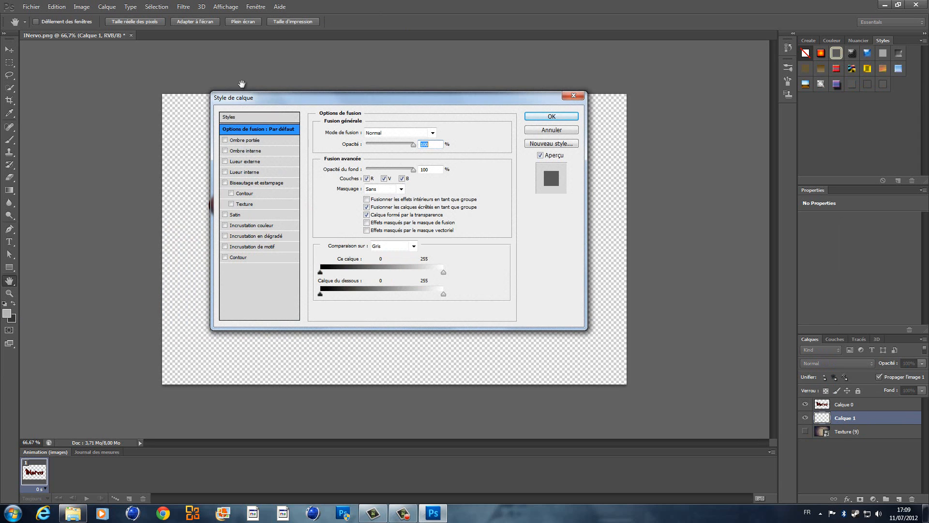
{"action": "left_click", "coordinate": [256, 237]}
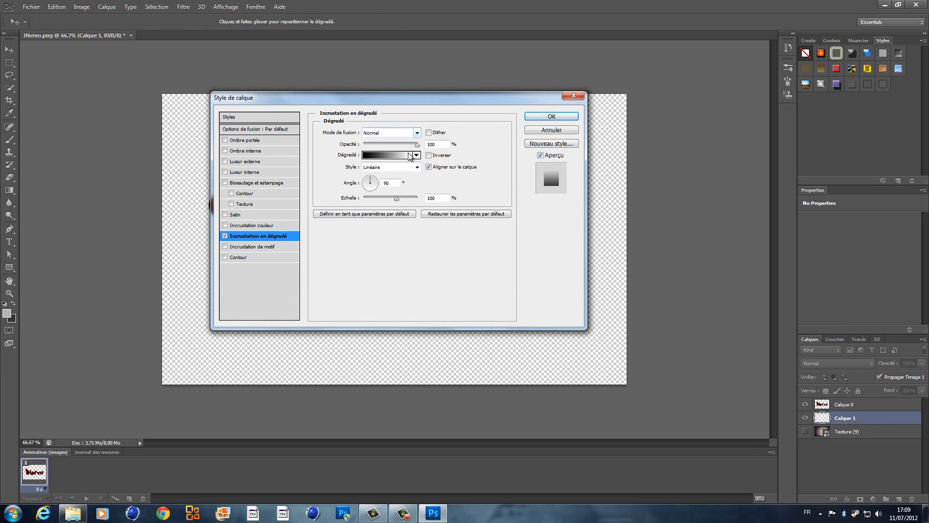
{"action": "left_click", "coordinate": [393, 156]}
{"action": "left_click", "coordinate": [169, 164]}
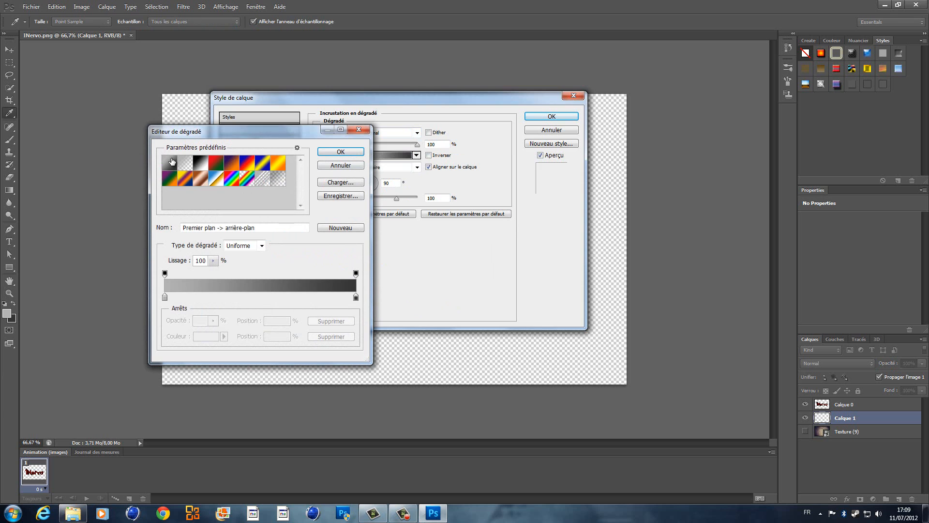
{"action": "left_click", "coordinate": [340, 152]}
Set the gradient overlay's style to Radial and its scale to 150%, and apply the layer style.
{"action": "left_click", "coordinate": [416, 167]}
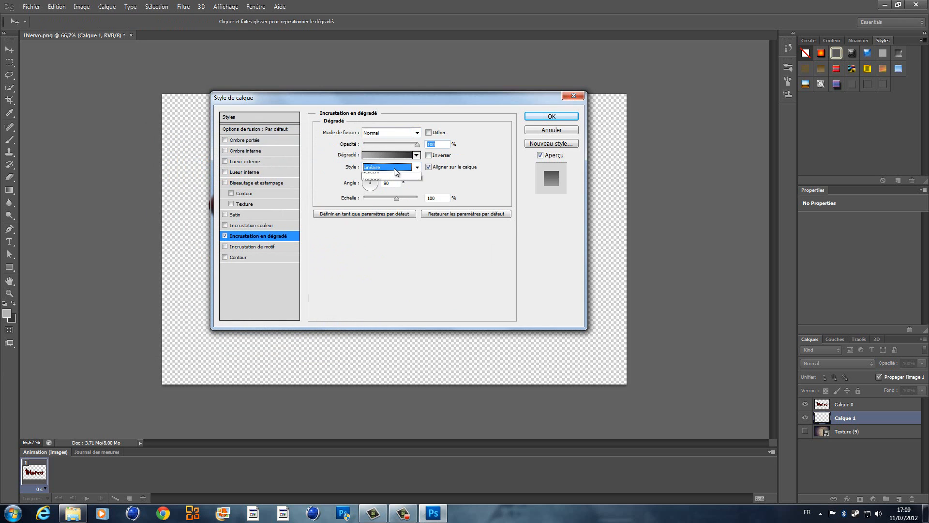
{"action": "left_click", "coordinate": [416, 184]}
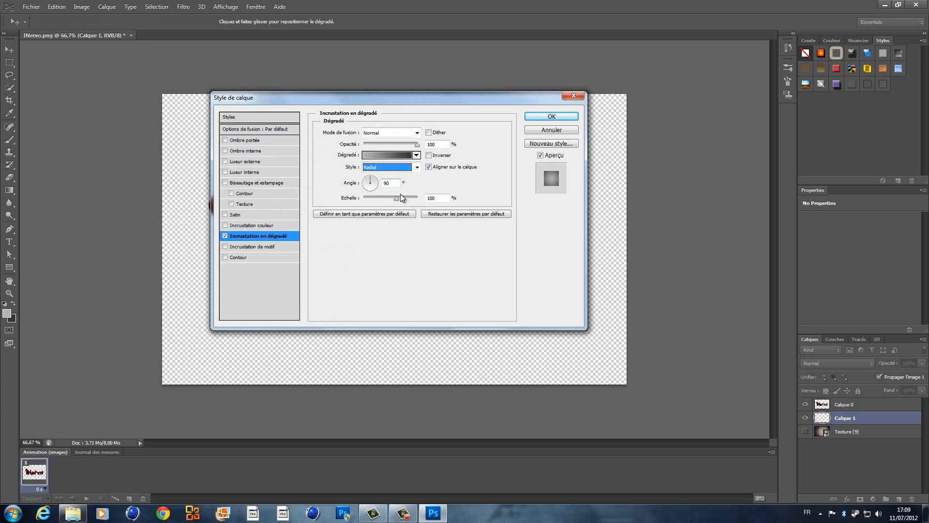
{"action": "left_click", "coordinate": [396, 198]}
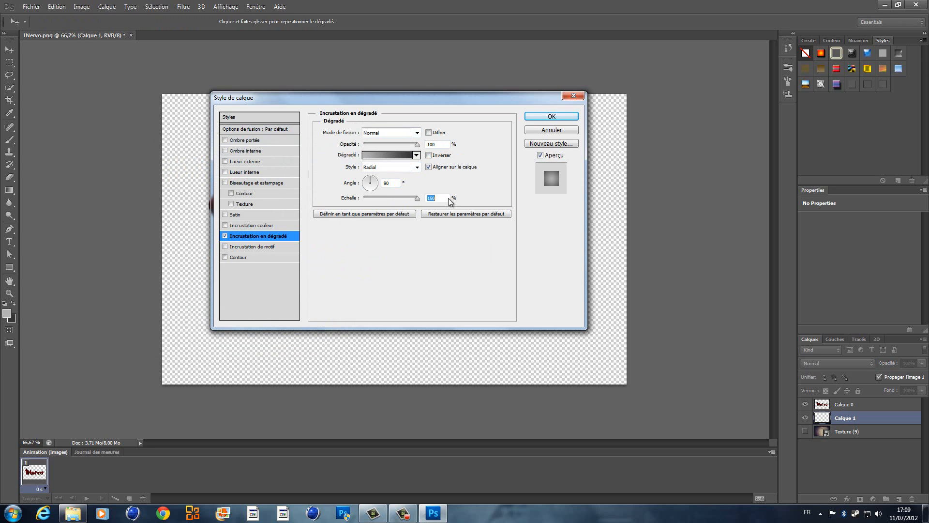
{"action": "left_click_drag", "start_coordinate": [432, 95], "coordinate": [520, 123]}
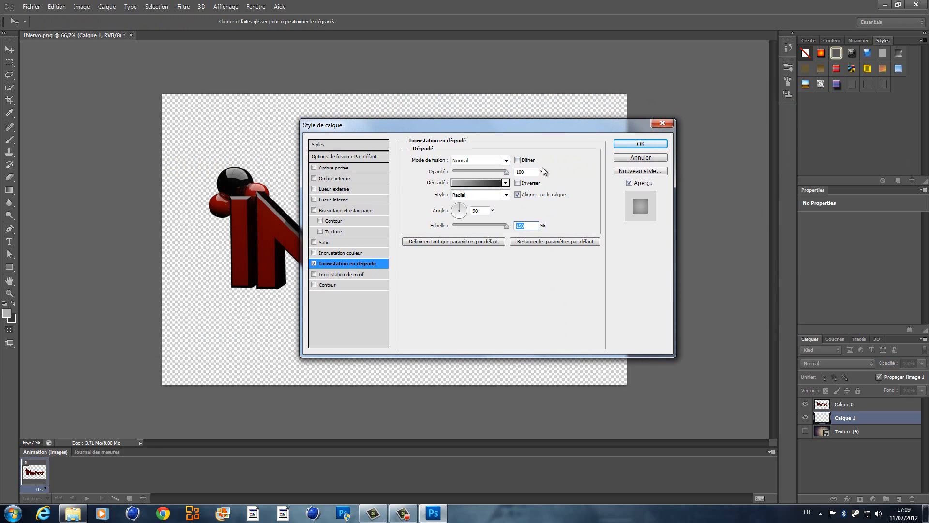
{"action": "left_click", "coordinate": [640, 144]}
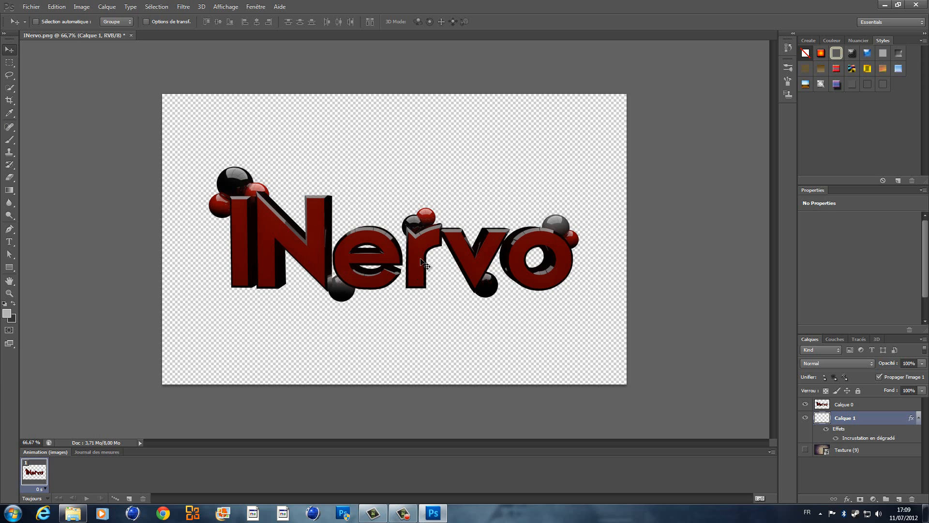
Fill Calque 1 with a gradient drawn from the canvas centre outward, and show the Texture (9) layer directly above it.
{"action": "left_click", "coordinate": [9, 190]}
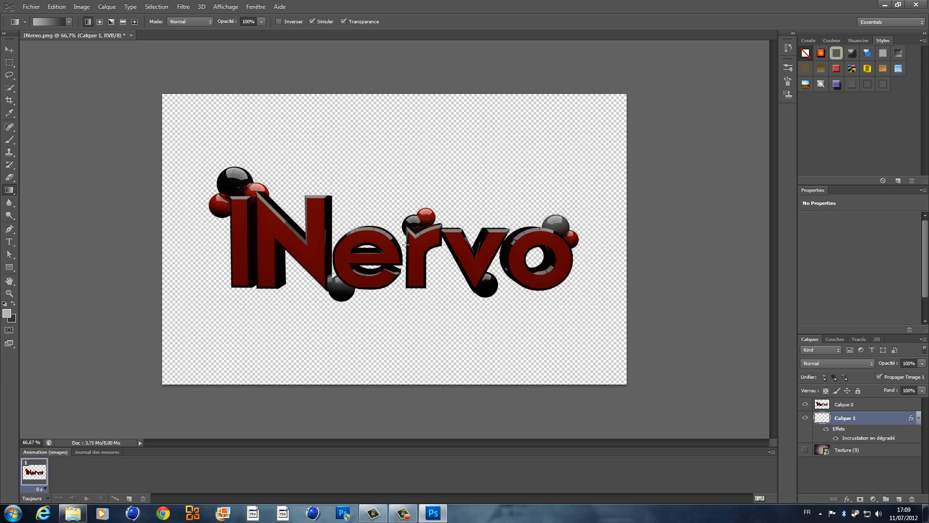
{"action": "left_click_drag", "start_coordinate": [406, 245], "coordinate": [96, 243]}
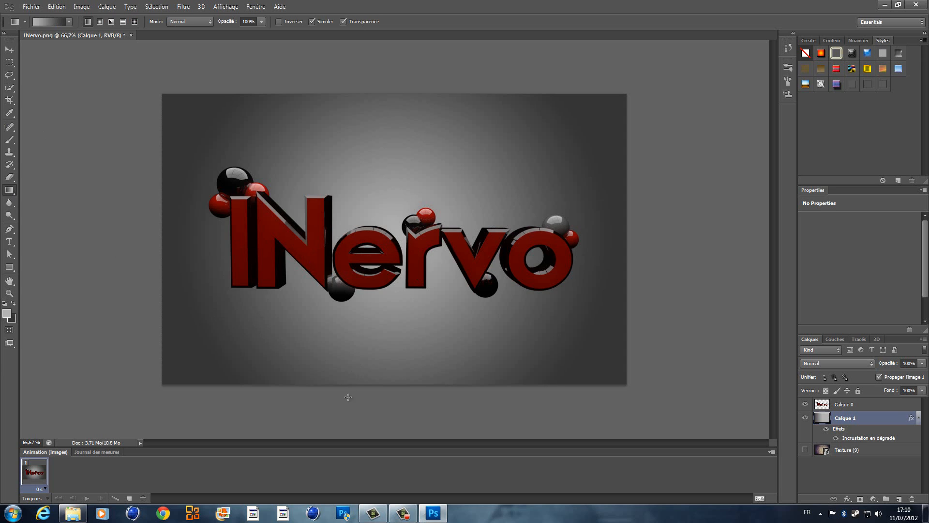
{"action": "left_click", "coordinate": [847, 451]}
{"action": "left_click", "coordinate": [805, 450]}
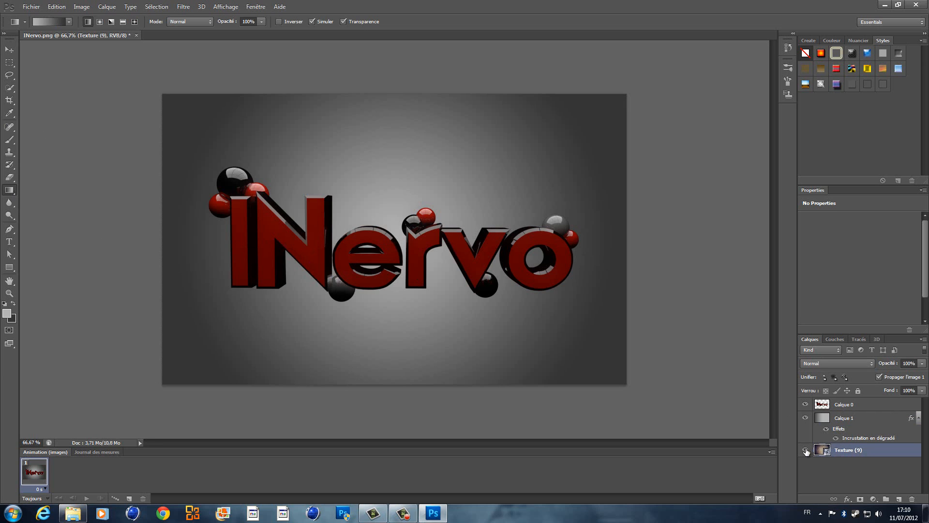
{"action": "left_click_drag", "start_coordinate": [840, 455], "coordinate": [835, 417]}
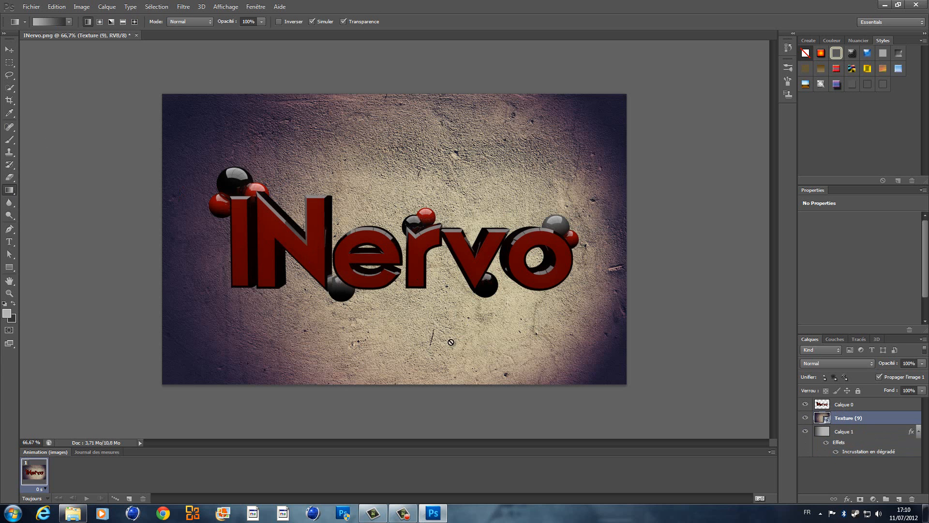
Set the Texture (9) layer's blend mode to Superposition and its opacity to 50%.
{"action": "left_click", "coordinate": [850, 362]}
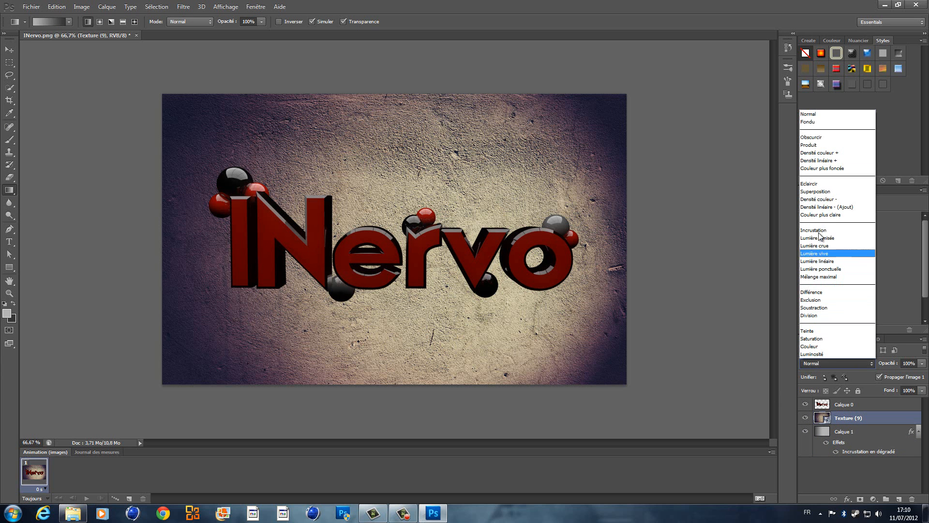
{"action": "left_click", "coordinate": [822, 191]}
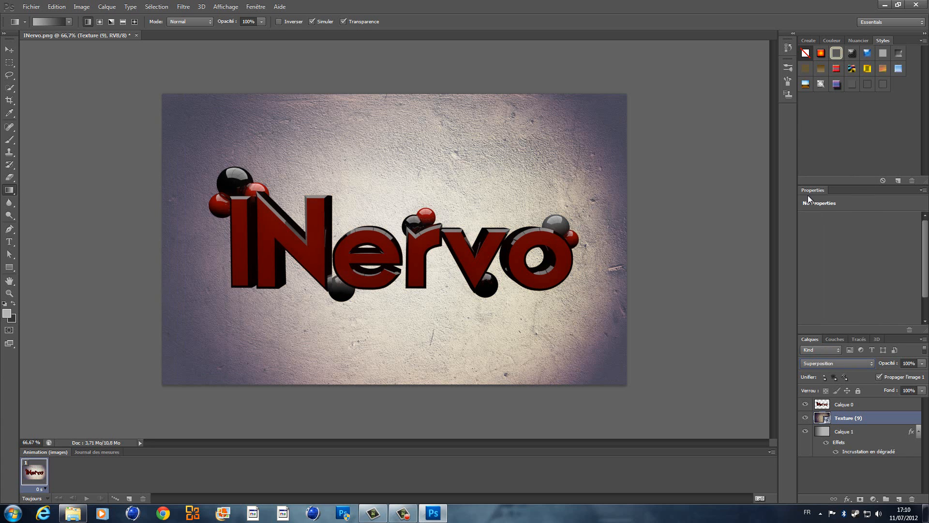
{"action": "left_click", "coordinate": [921, 363]}
{"action": "left_click_drag", "start_coordinate": [896, 373], "coordinate": [894, 370]}
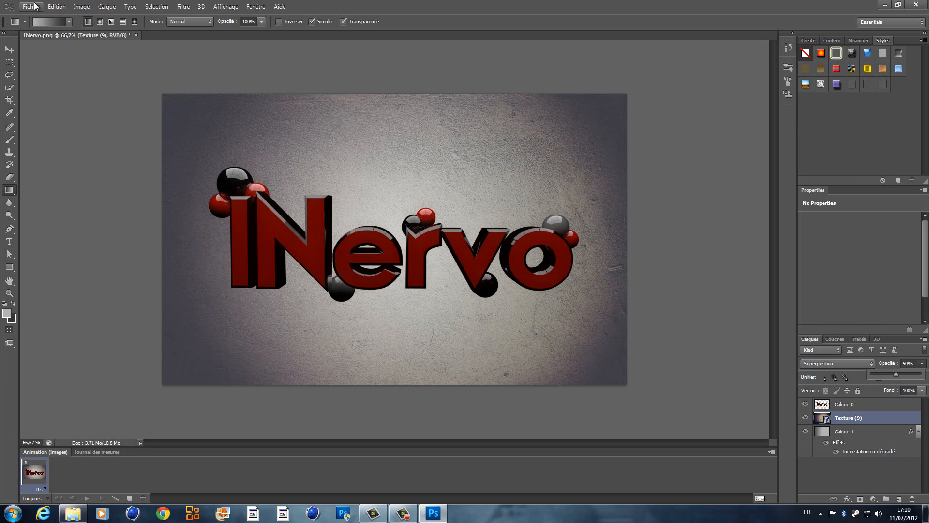
Try the Incrustation and Fondu blend modes on the Texture (9) layer.
{"action": "left_click", "coordinate": [57, 6]}
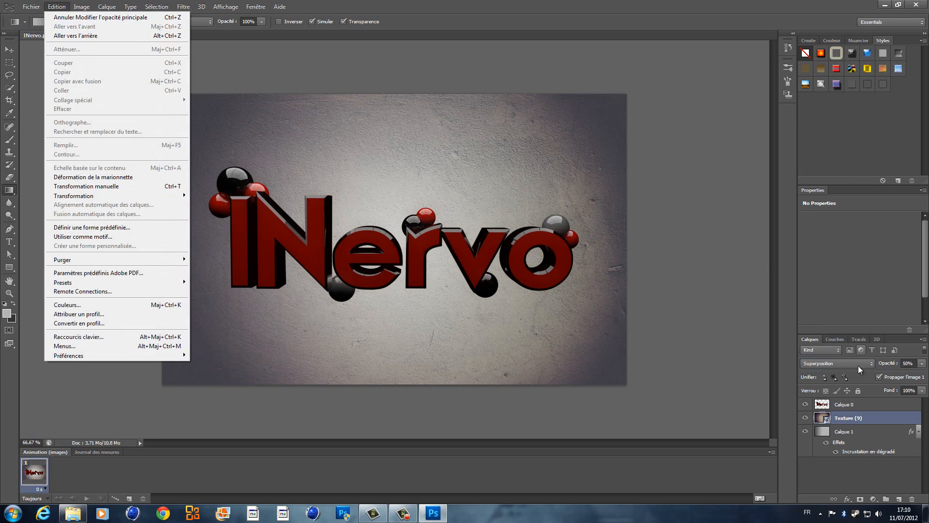
{"action": "left_click", "coordinate": [856, 365]}
{"action": "left_click", "coordinate": [855, 365]}
{"action": "left_click", "coordinate": [822, 234]}
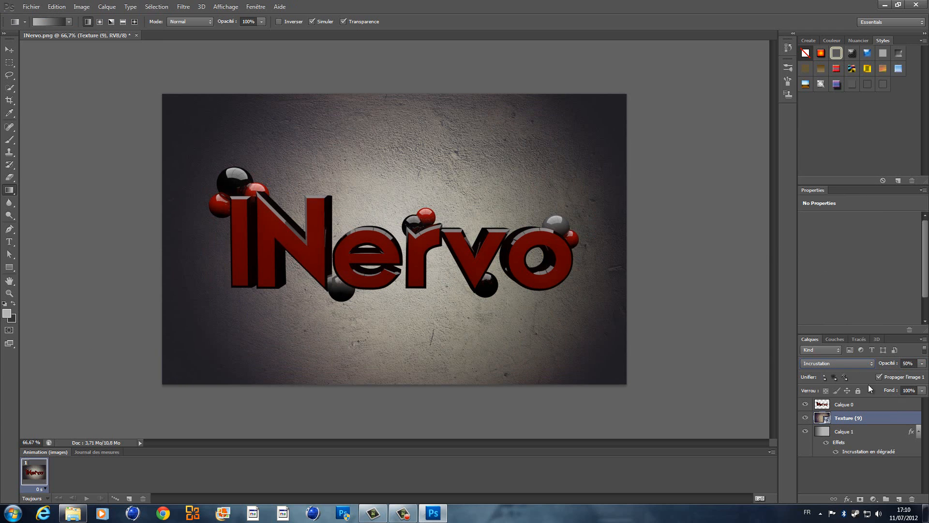
{"action": "left_click", "coordinate": [852, 365]}
{"action": "left_click", "coordinate": [822, 122]}
Set the Texture (9) layer's blend mode to Normal.
{"action": "left_click", "coordinate": [849, 363]}
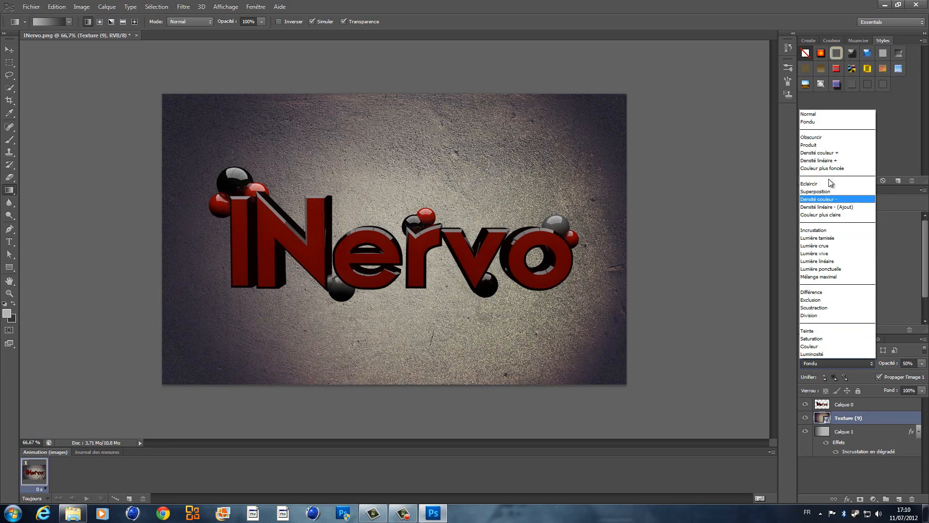
{"action": "left_click", "coordinate": [816, 115]}
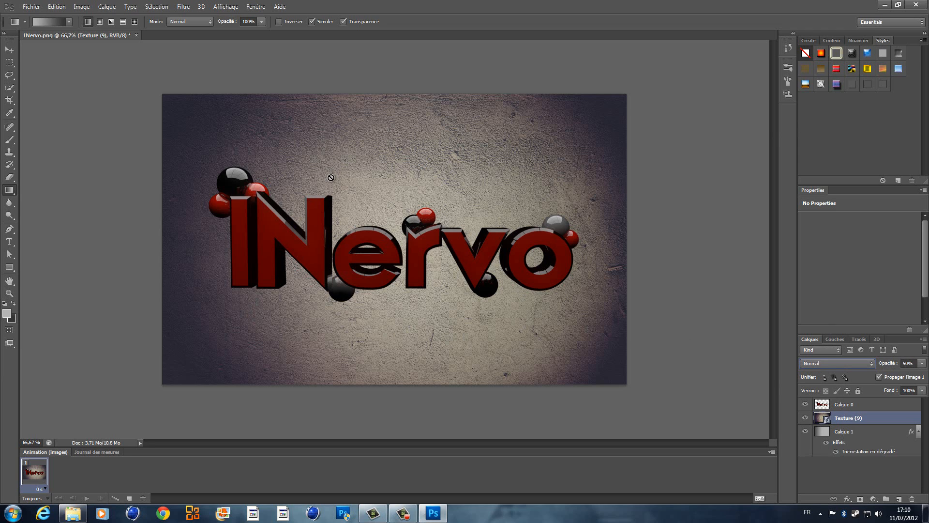
Place the Lighting_Effect (40) image from the Lighting Effects folder of GFX PACK 0.2k into the document.
{"action": "left_click", "coordinate": [31, 6]}
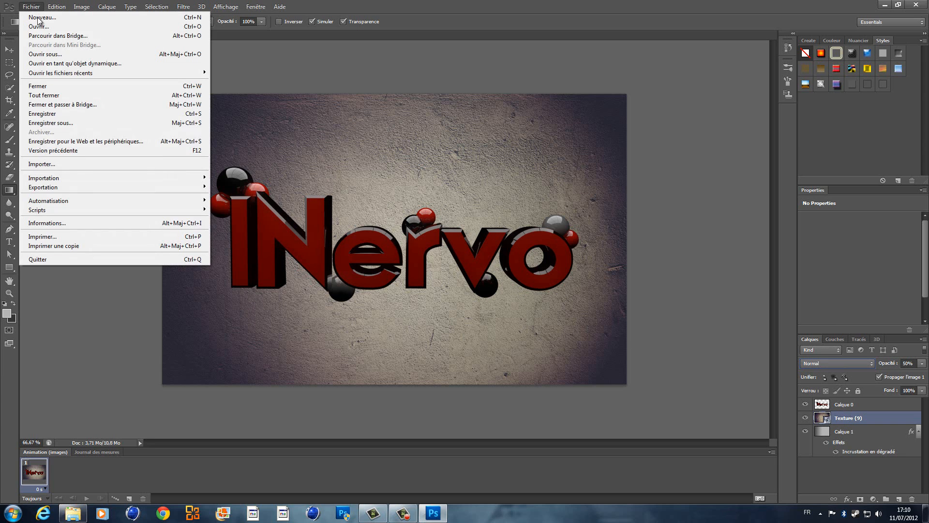
{"action": "left_click", "coordinate": [78, 162]}
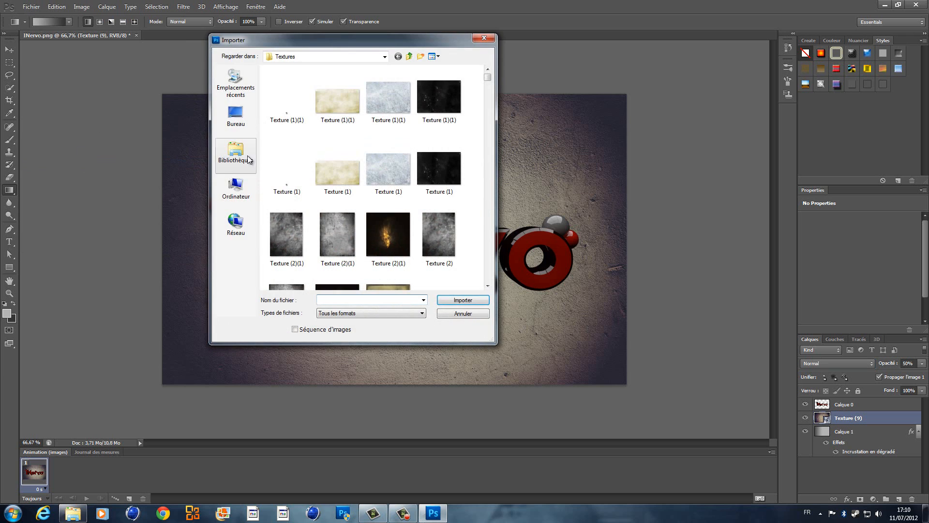
{"action": "left_click", "coordinate": [409, 56]}
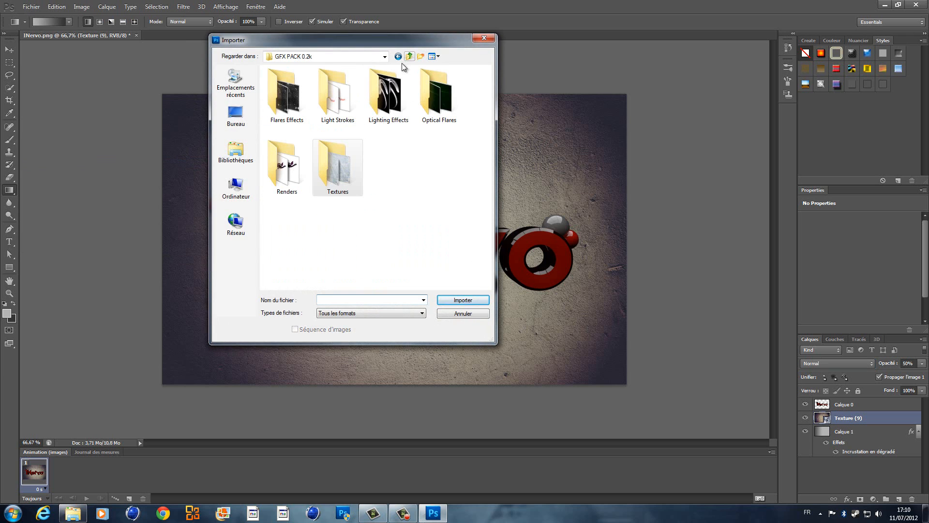
{"action": "double_click", "coordinate": [390, 97]}
{"action": "left_click_drag", "start_coordinate": [488, 80], "coordinate": [484, 235]}
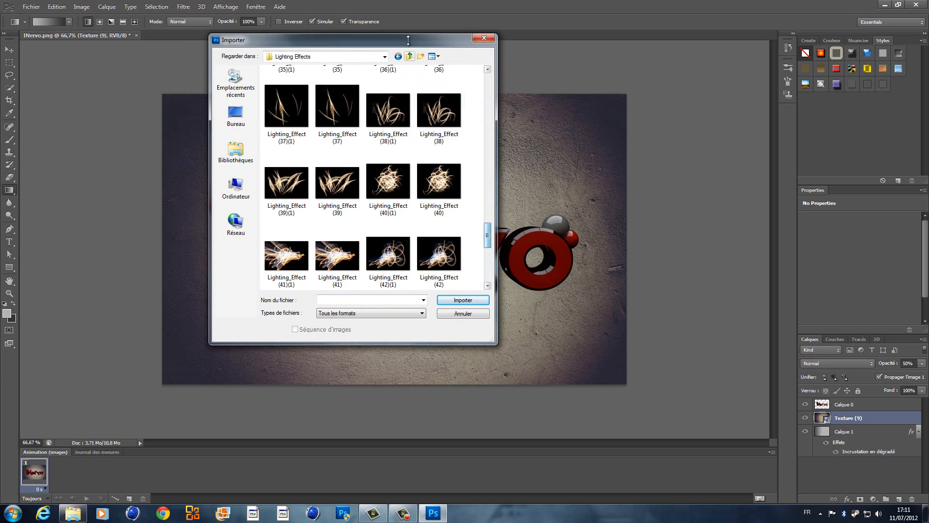
{"action": "left_click_drag", "start_coordinate": [405, 40], "coordinate": [551, 56]}
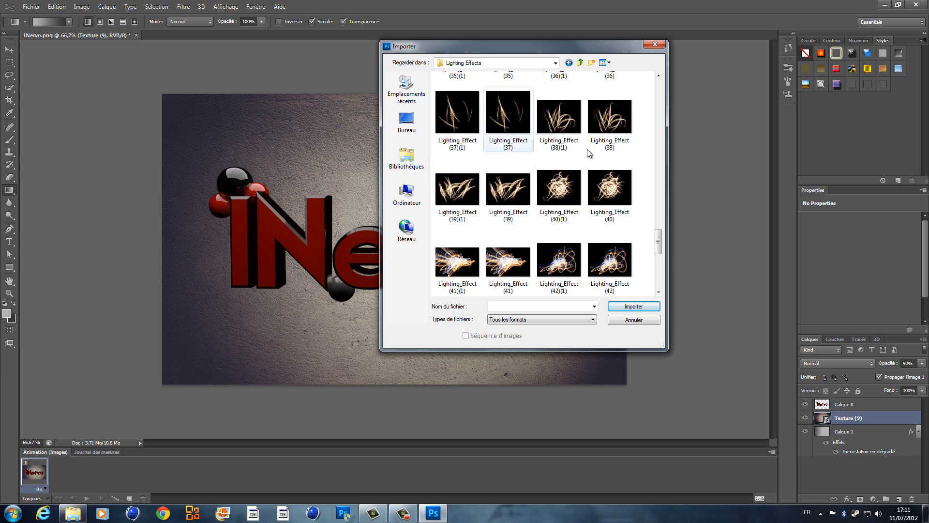
{"action": "scroll", "coordinate": [588, 149], "scroll_direction": "up", "scroll_amount": 2}
{"action": "scroll", "coordinate": [585, 179], "scroll_direction": "down", "scroll_amount": 2}
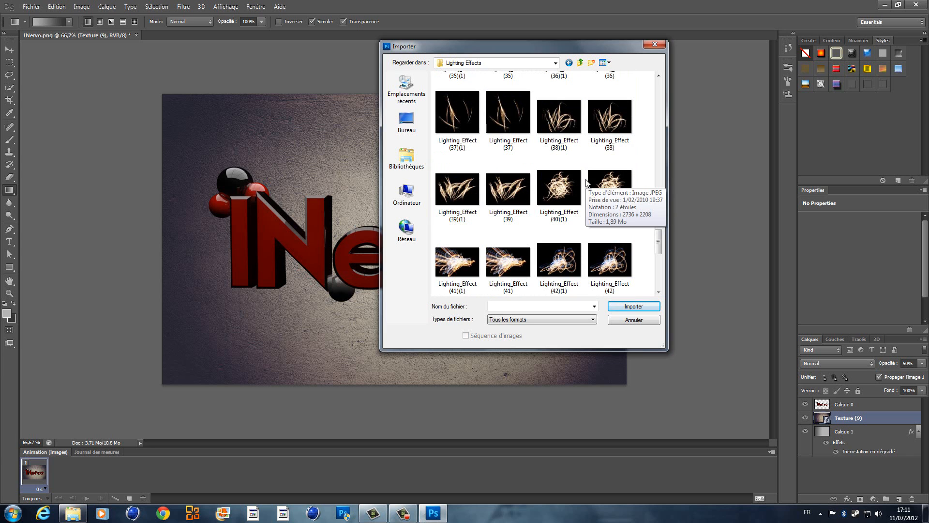
{"action": "left_click", "coordinate": [617, 184]}
{"action": "double_click", "coordinate": [617, 184]}
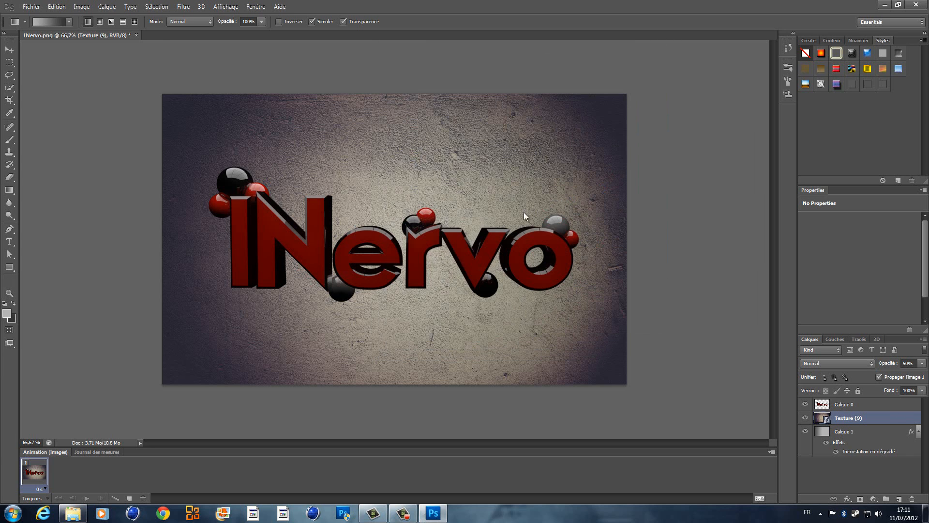
Move the placed light effect behind the last letters of the logo and enlarge it to about 111% by 109%.
{"action": "left_click_drag", "start_coordinate": [399, 199], "coordinate": [515, 208]}
{"action": "left_click_drag", "start_coordinate": [403, 162], "coordinate": [378, 146]}
{"action": "left_click_drag", "start_coordinate": [499, 207], "coordinate": [518, 206]}
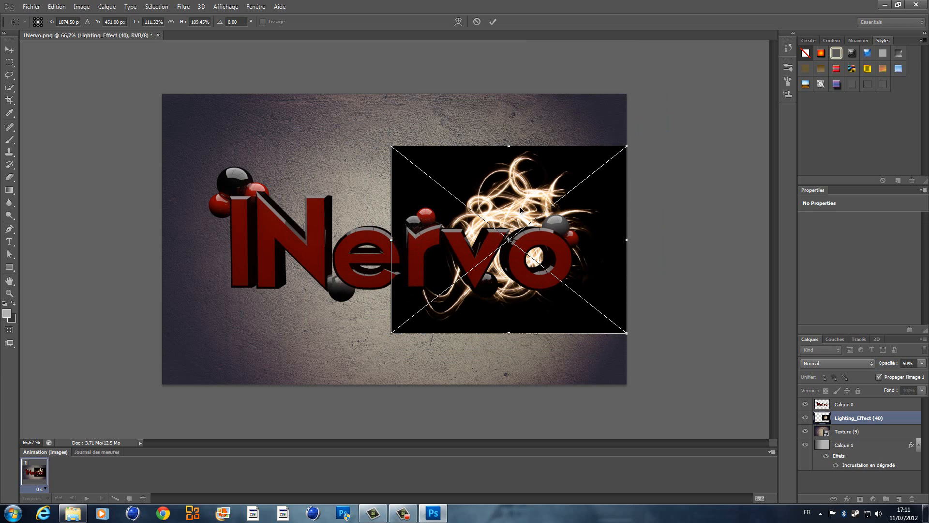
{"action": "key", "text": "Return"}
{"action": "key", "text": "g"}
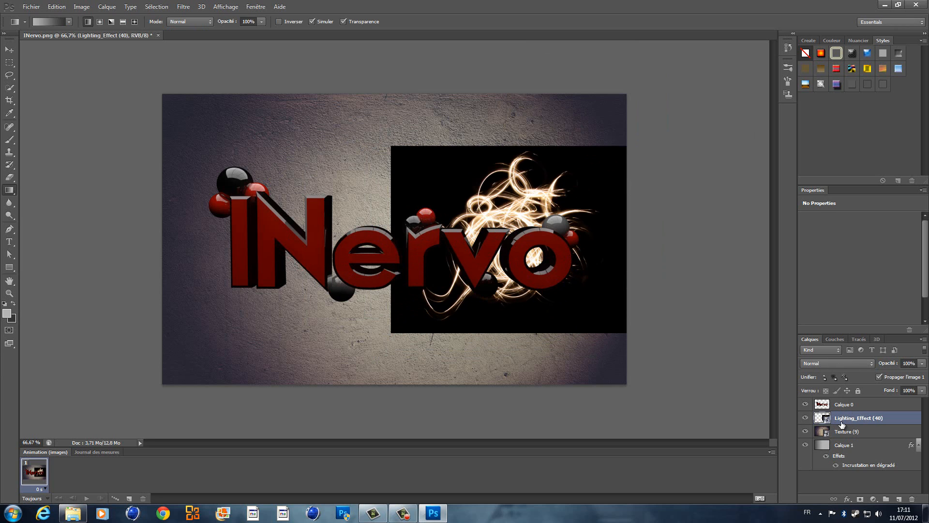
Try Incrustation on the Lighting_Effect (40) layer, and set its blend mode to Superposition.
{"action": "left_click", "coordinate": [843, 361]}
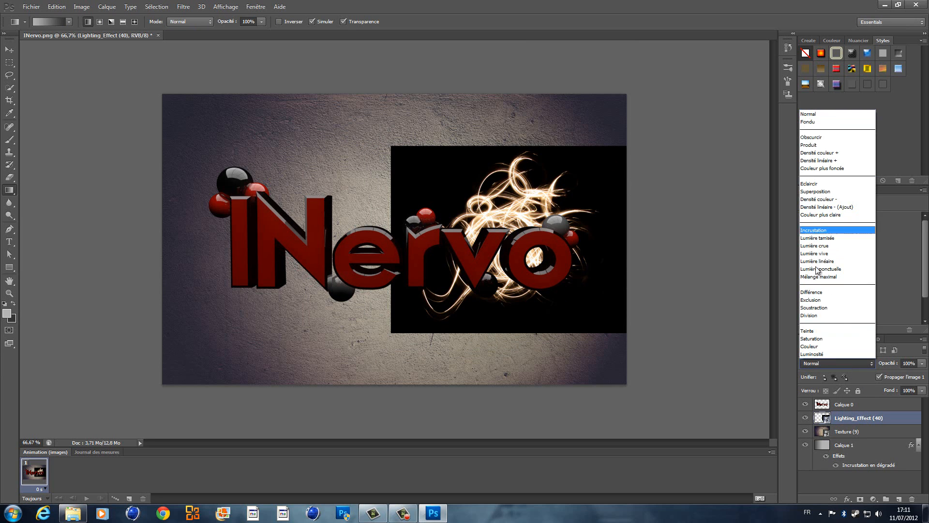
{"action": "left_click", "coordinate": [829, 231]}
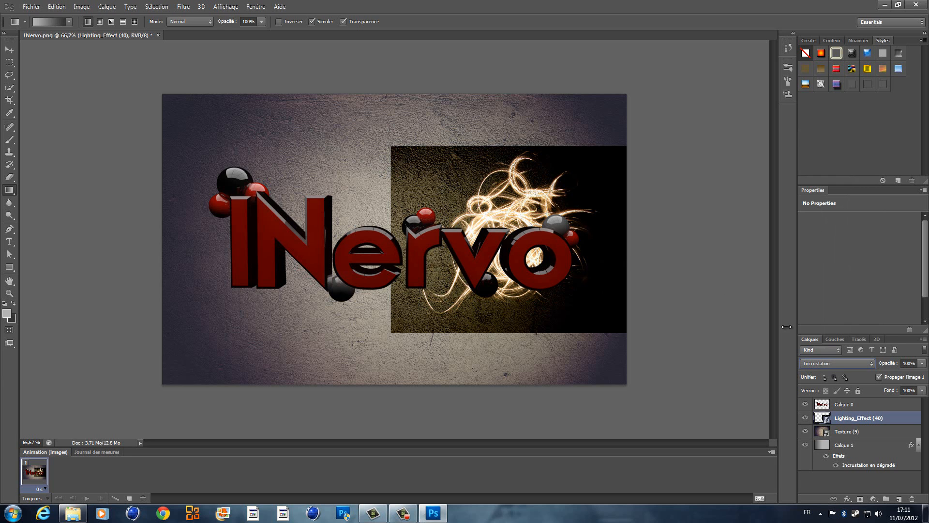
{"action": "left_click", "coordinate": [831, 364]}
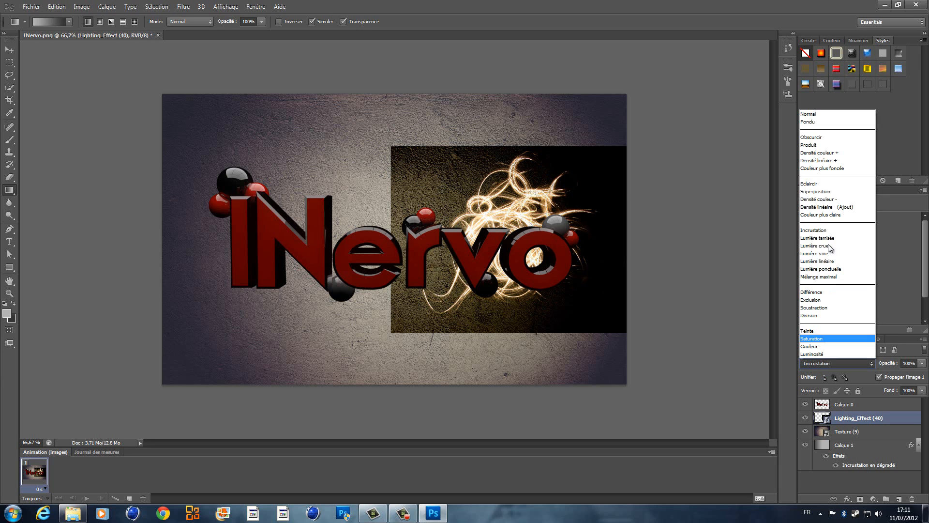
{"action": "left_click", "coordinate": [810, 195]}
Nudge the Lighting_Effect (40) layer slightly right and down with the Move tool.
{"action": "left_click", "coordinate": [503, 213]}
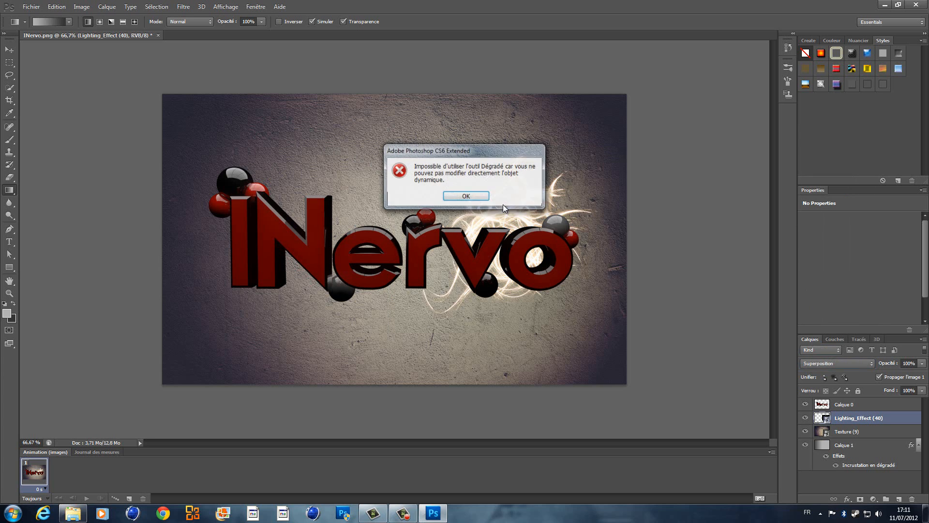
{"action": "key", "text": "Return"}
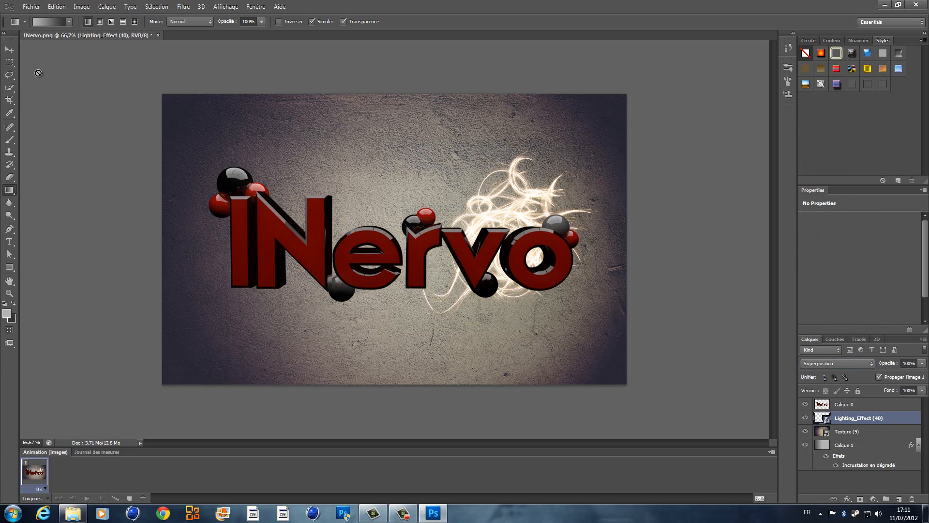
{"action": "left_click", "coordinate": [9, 49]}
{"action": "mouse_move", "coordinate": [508, 215]}
{"action": "left_mouse_down"}
{"action": "mouse_move", "coordinate": [528, 214]}
{"action": "mouse_move", "coordinate": [512, 222]}
{"action": "left_mouse_up"}
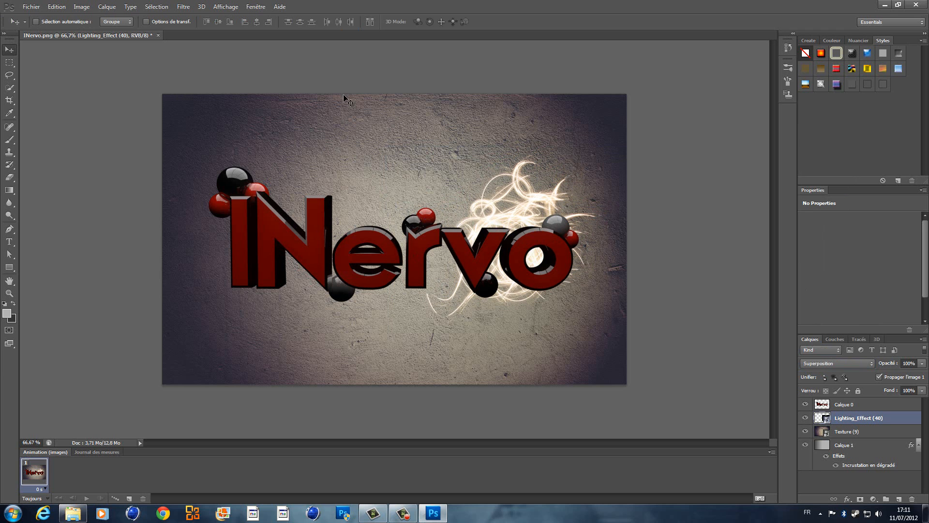
Place the Lighting_Effect (39) image from the Lighting Effects folder behind the middle of the logo text.
{"action": "left_click", "coordinate": [31, 6]}
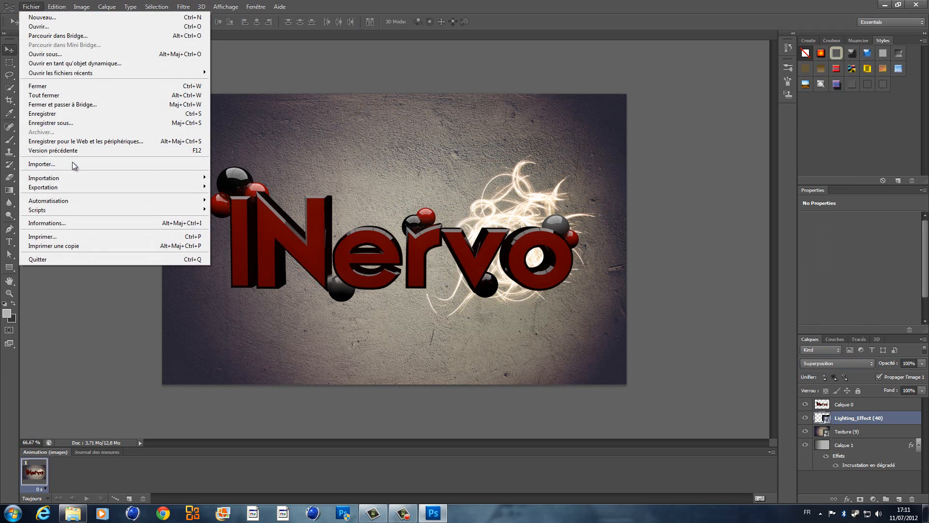
{"action": "left_click", "coordinate": [72, 162]}
{"action": "left_click_drag", "start_coordinate": [659, 97], "coordinate": [667, 243]}
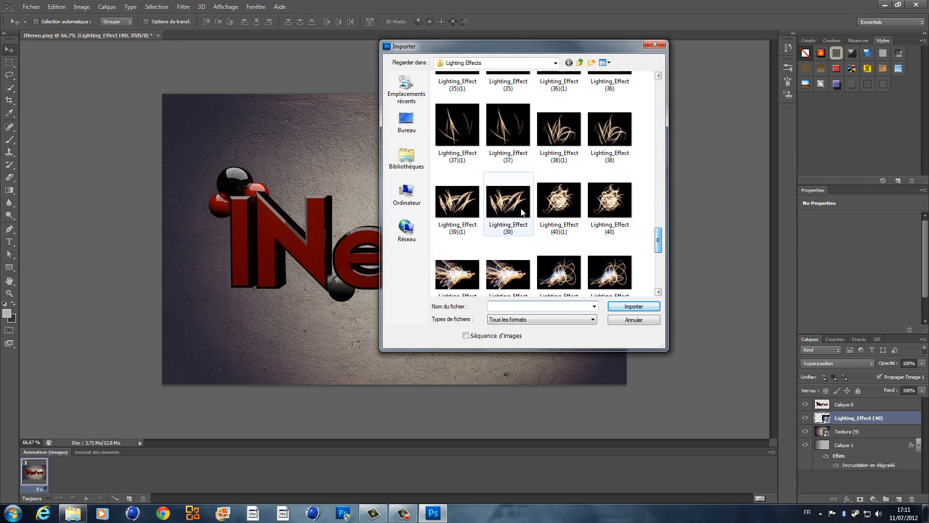
{"action": "double_click", "coordinate": [508, 206]}
{"action": "left_click_drag", "start_coordinate": [425, 209], "coordinate": [433, 205]}
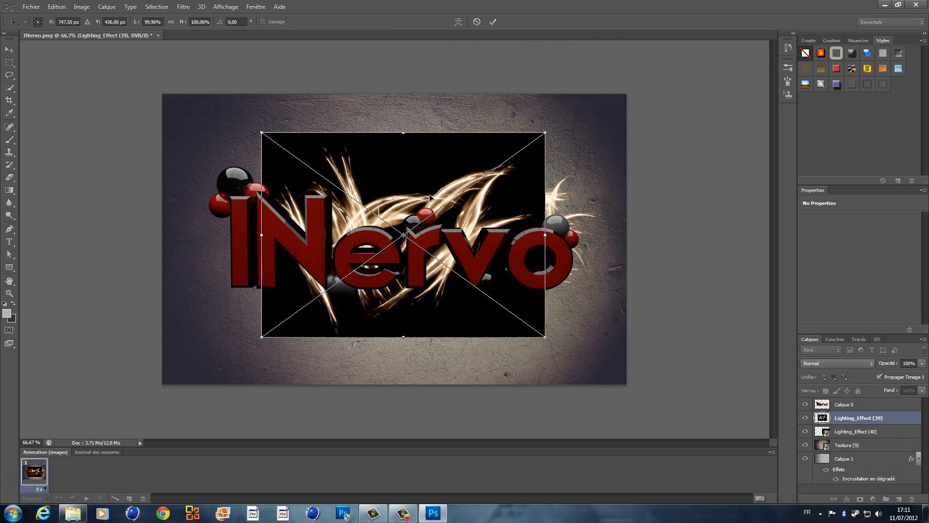
{"action": "key", "text": "Return"}
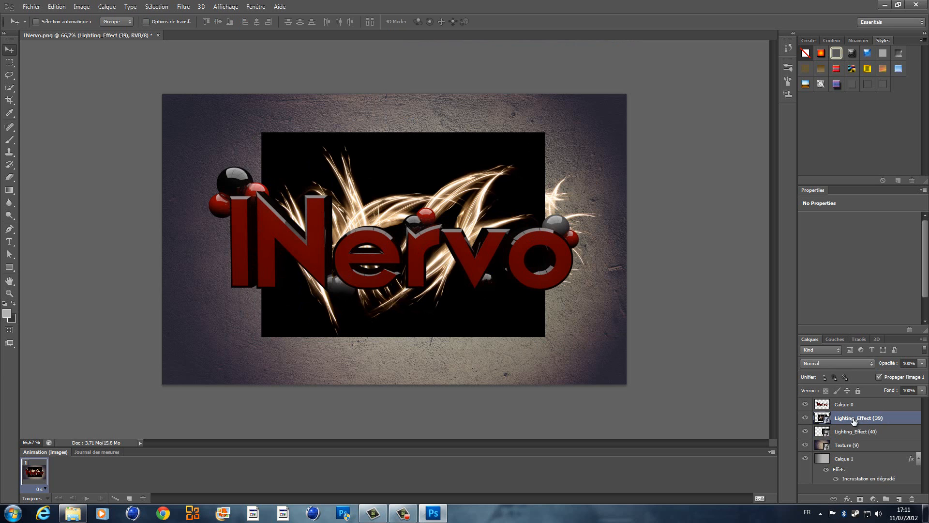
Set the Lighting_Effect (39) layer's blend mode to Superposition and nudge it slightly left and down.
{"action": "left_click", "coordinate": [839, 364]}
{"action": "left_click", "coordinate": [827, 192]}
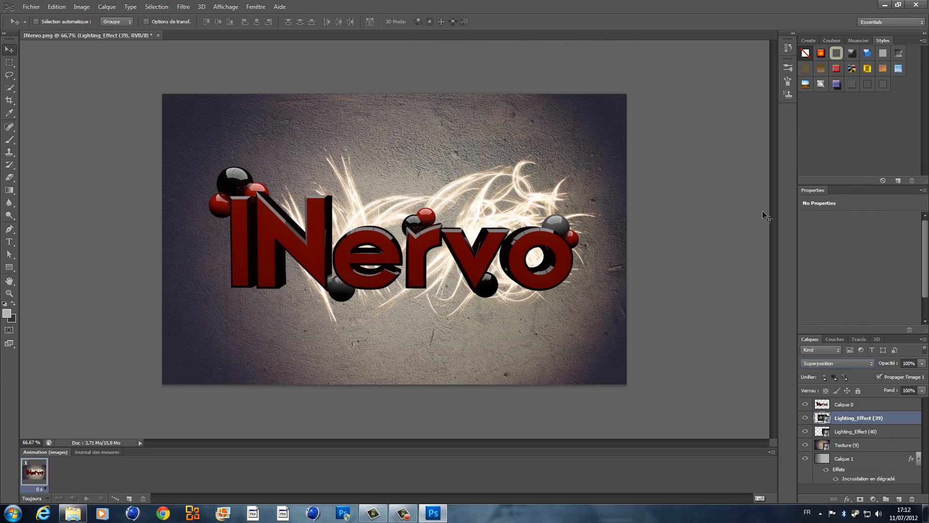
{"action": "mouse_move", "coordinate": [411, 210]}
{"action": "left_mouse_down"}
{"action": "mouse_move", "coordinate": [391, 198]}
{"action": "mouse_move", "coordinate": [385, 208]}
{"action": "mouse_move", "coordinate": [409, 212]}
{"action": "left_mouse_up"}
Place the Lighting_Effect (47) image behind the logo's first letters and stretch its height to about 122%.
{"action": "left_click", "coordinate": [32, 6]}
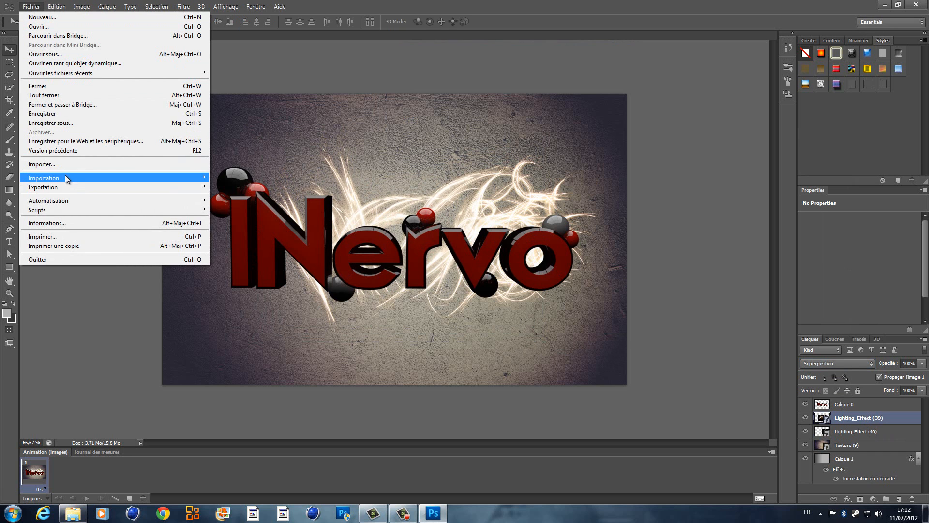
{"action": "left_click", "coordinate": [73, 164]}
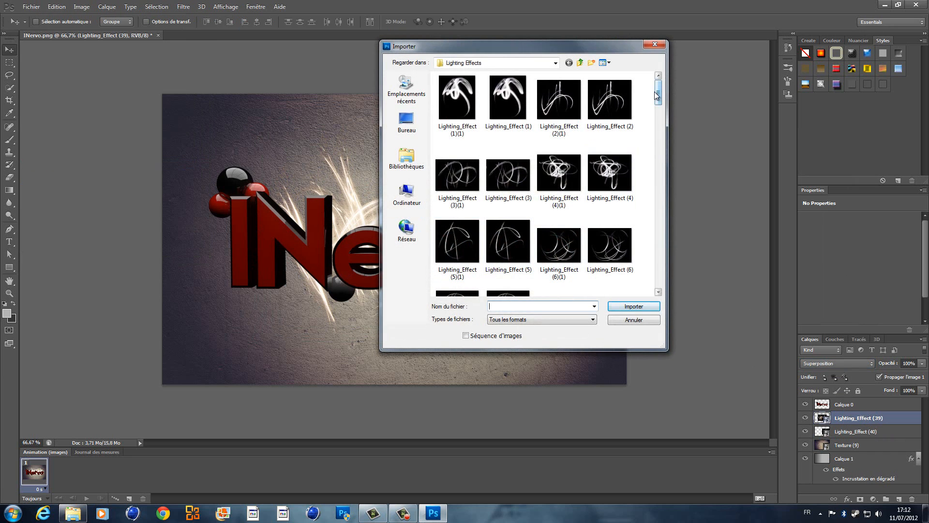
{"action": "left_click_drag", "start_coordinate": [657, 95], "coordinate": [657, 281]}
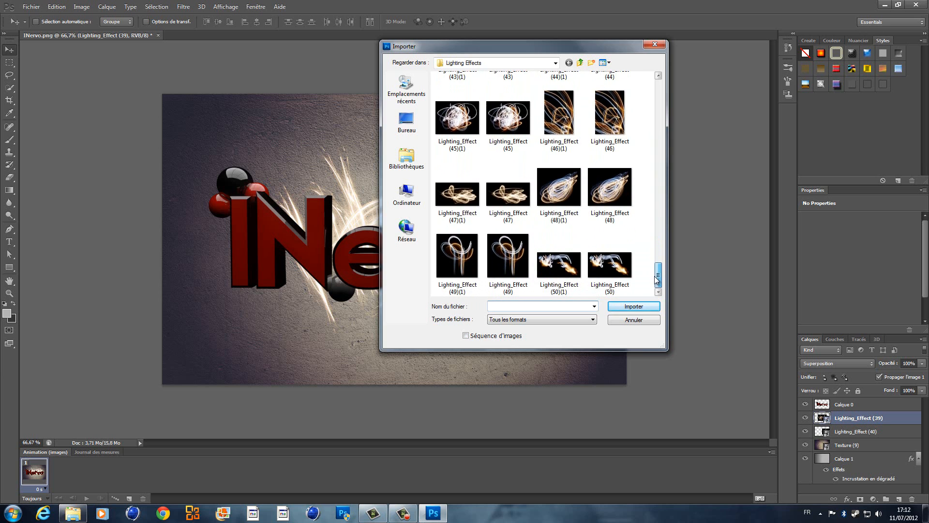
{"action": "double_click", "coordinate": [516, 191]}
{"action": "left_click_drag", "start_coordinate": [409, 212], "coordinate": [273, 248]}
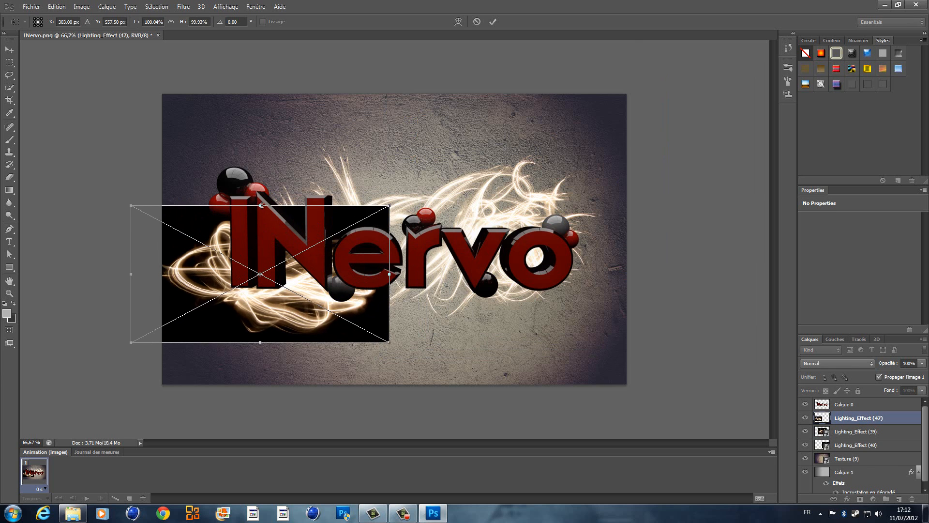
{"action": "left_click_drag", "start_coordinate": [261, 205], "coordinate": [262, 175]}
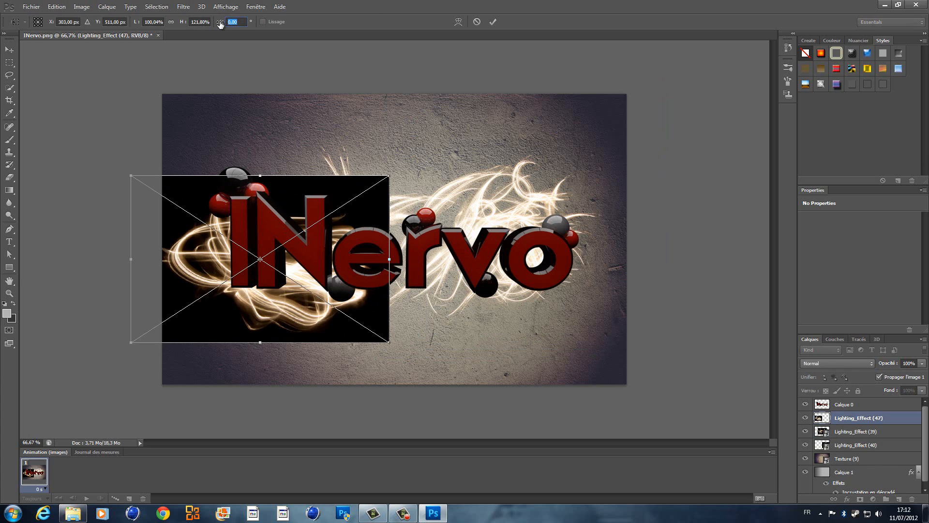
Try rotating the placed Lighting_Effect (47) image to 90° and 45°.
{"action": "type", "text": "90"}
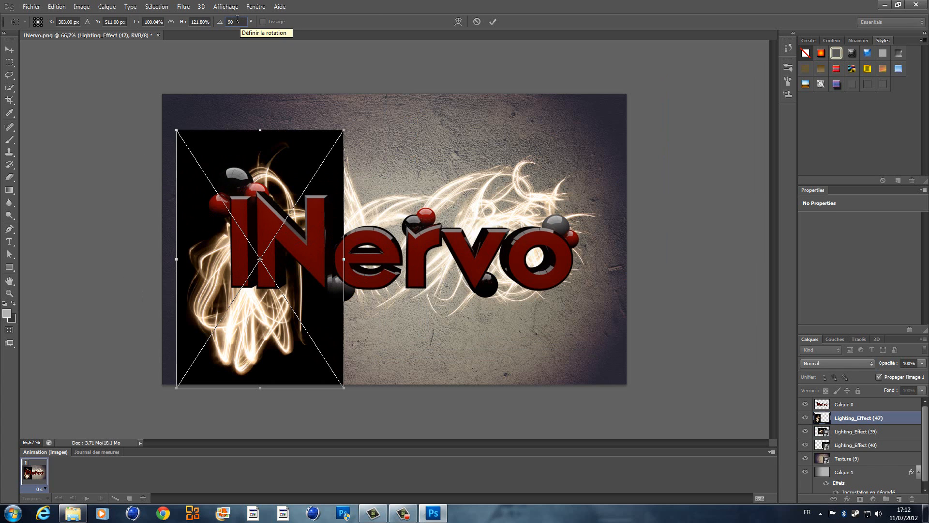
{"action": "key", "text": "Return"}
{"action": "type", "text": "45"}
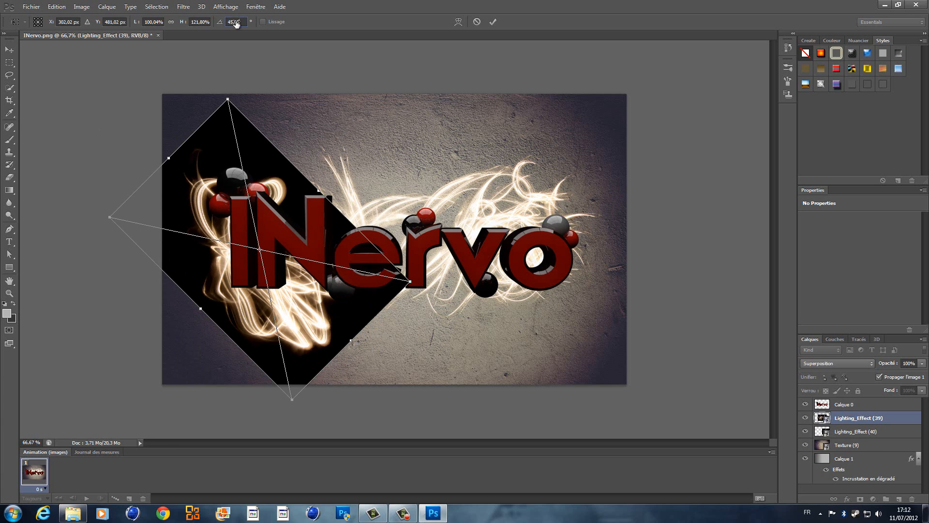
{"action": "key", "text": "Return"}
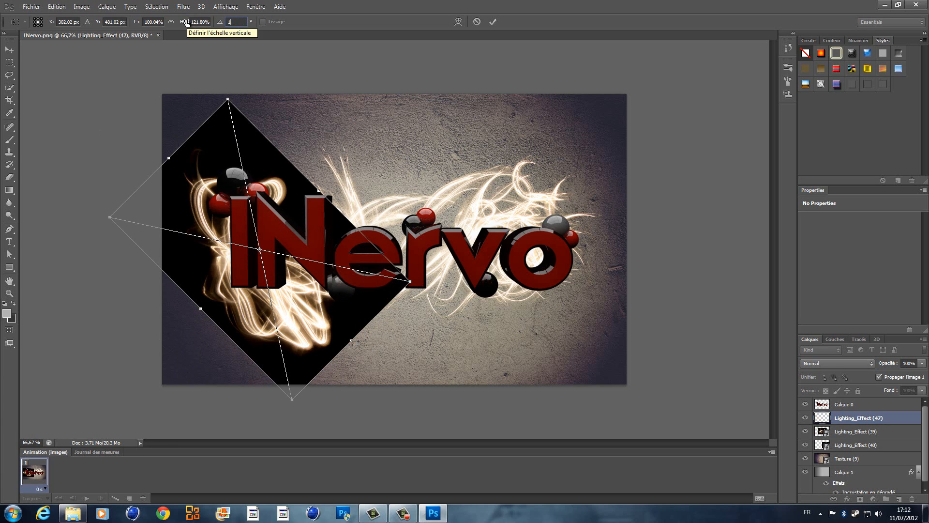
Rotate the placed Lighting_Effect (47) image to 180°, shift it right and down, and rotate it a further 180°.
{"action": "type", "text": "180"}
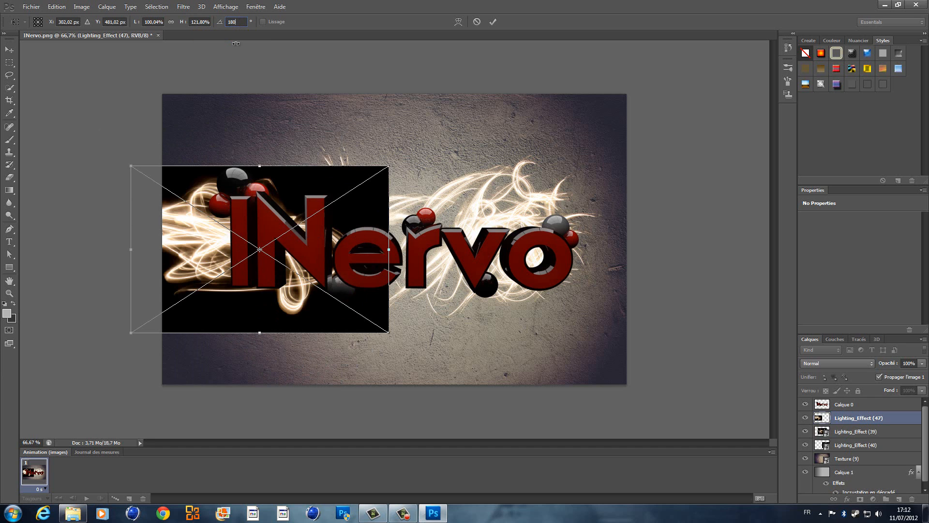
{"action": "left_click_drag", "start_coordinate": [299, 210], "coordinate": [345, 235]}
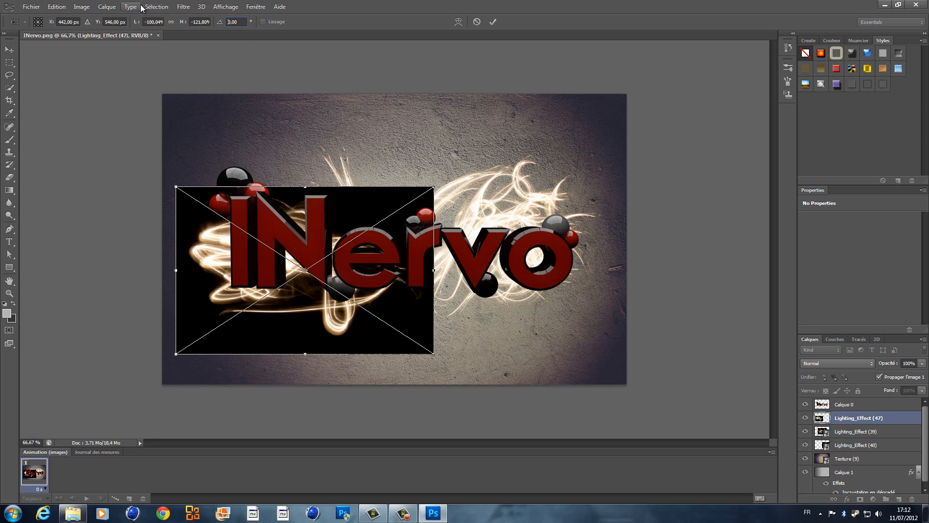
{"action": "type", "text": "18"}
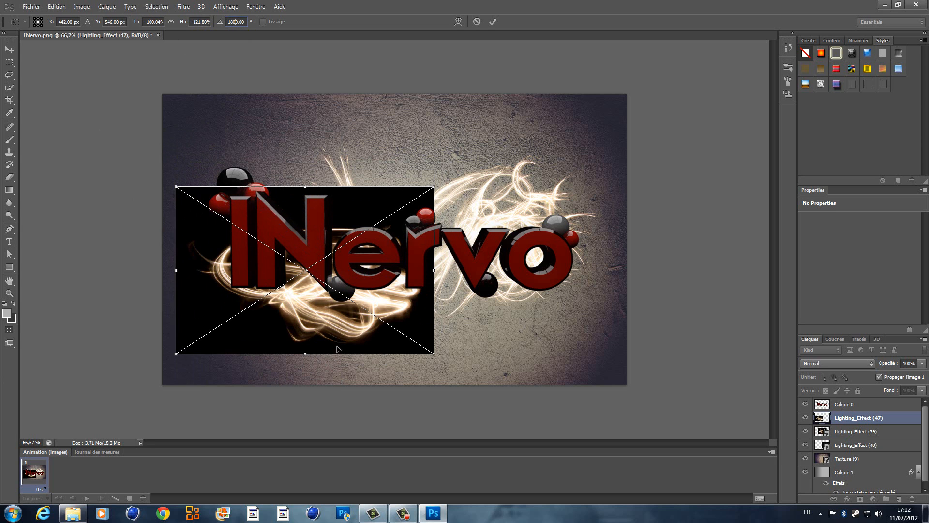
{"action": "type", "text": "0"}
{"action": "key", "text": "Return"}
Position the Lighting_Effect (47) image behind the logo's first letters at about X 303, Y 538 px and set its blend mode to Superposition.
{"action": "left_click", "coordinate": [479, 196]}
{"action": "left_click_drag", "start_coordinate": [346, 212], "coordinate": [324, 206]}
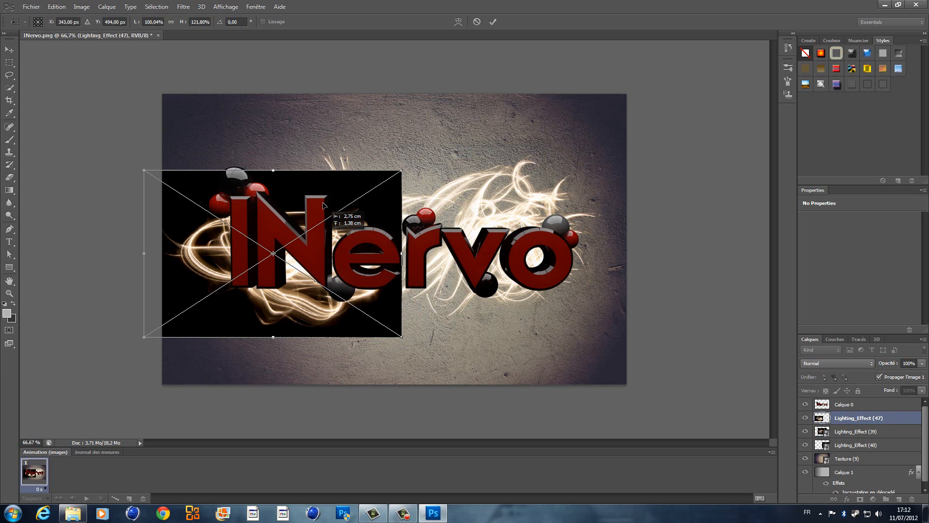
{"action": "left_click_drag", "start_coordinate": [337, 317], "coordinate": [323, 333]}
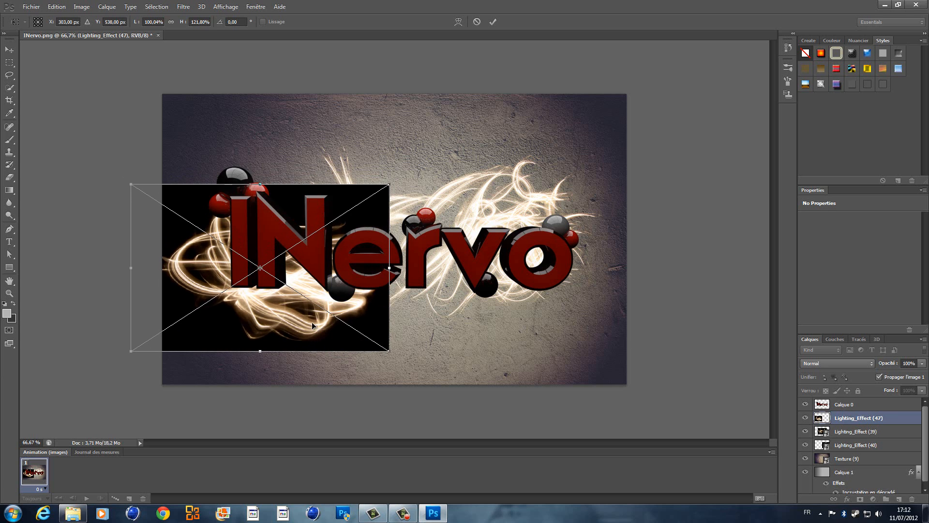
{"action": "key", "text": "Return"}
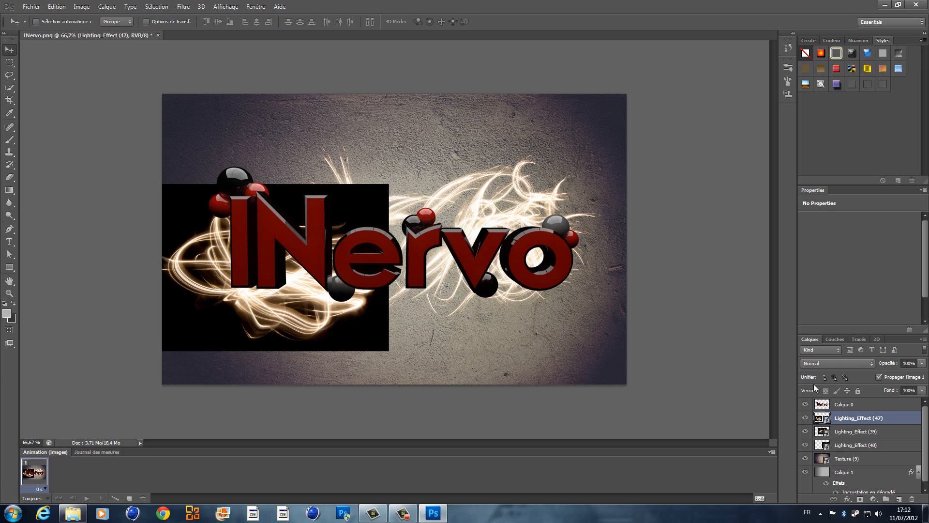
{"action": "left_click", "coordinate": [840, 363]}
{"action": "left_click", "coordinate": [834, 193]}
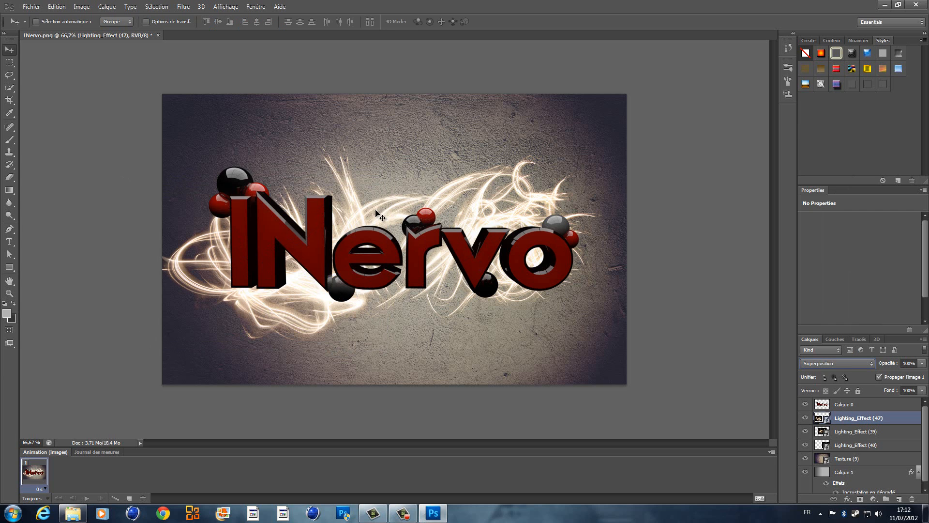
Place the Lighting_Effect (38)(1) image behind the middle of the logo text and set its blend mode to Superposition.
{"action": "left_click", "coordinate": [30, 6]}
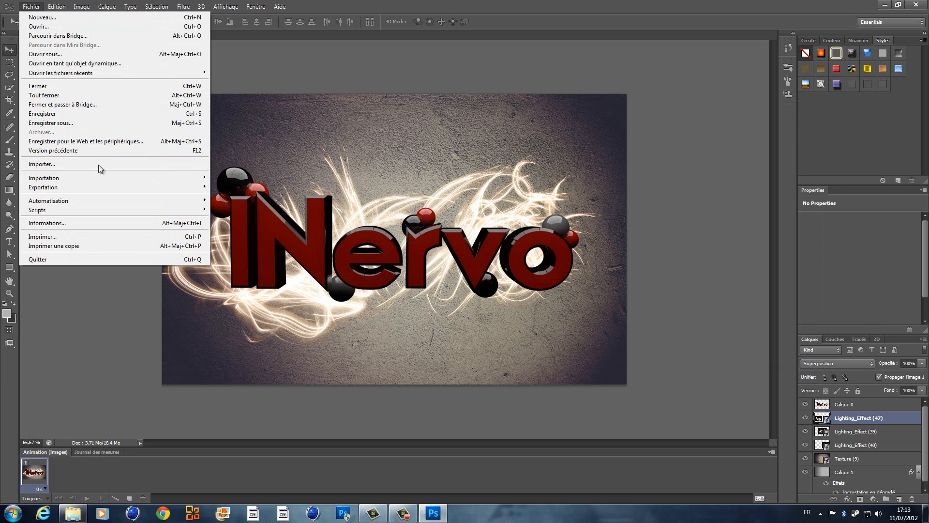
{"action": "left_click", "coordinate": [70, 164]}
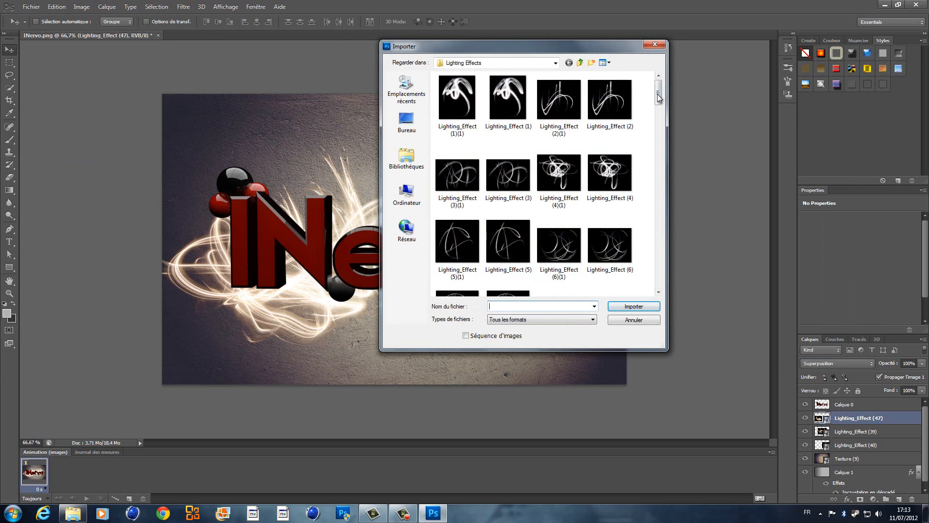
{"action": "left_click_drag", "start_coordinate": [657, 96], "coordinate": [651, 239]}
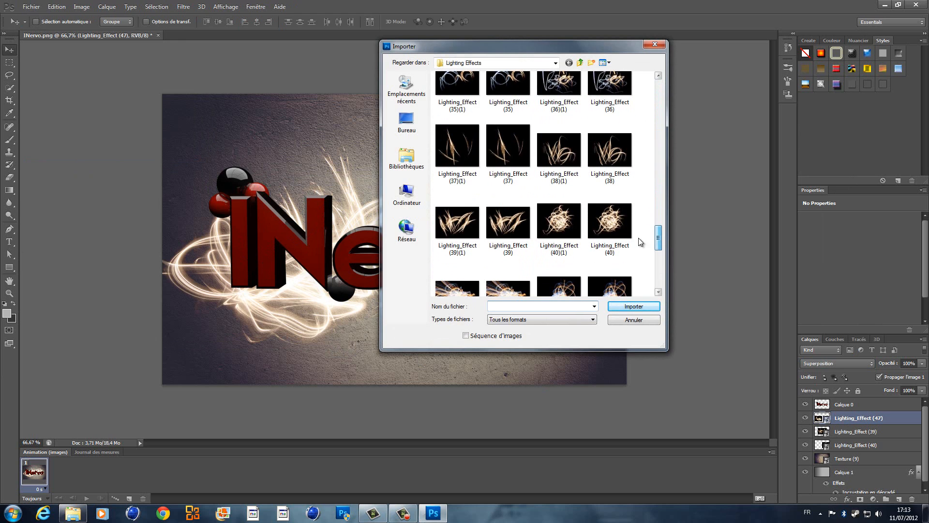
{"action": "double_click", "coordinate": [556, 153]}
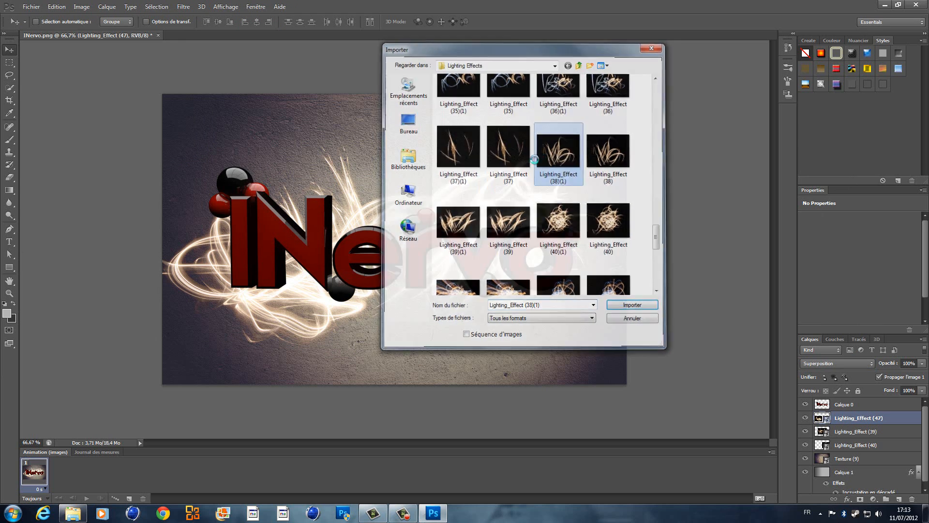
{"action": "mouse_move", "coordinate": [405, 224]}
{"action": "left_mouse_down"}
{"action": "mouse_move", "coordinate": [445, 239]}
{"action": "mouse_move", "coordinate": [423, 224]}
{"action": "left_mouse_up"}
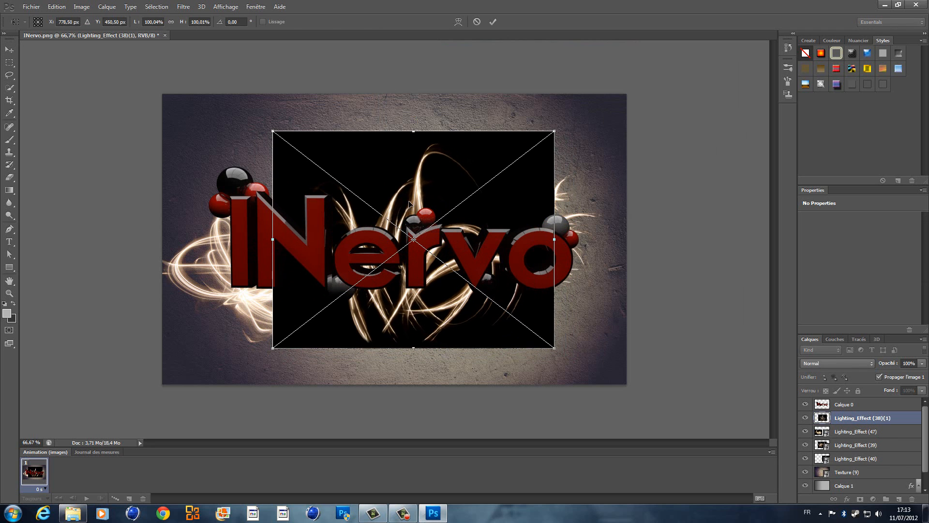
{"action": "key", "text": "Return"}
{"action": "left_click", "coordinate": [837, 363]}
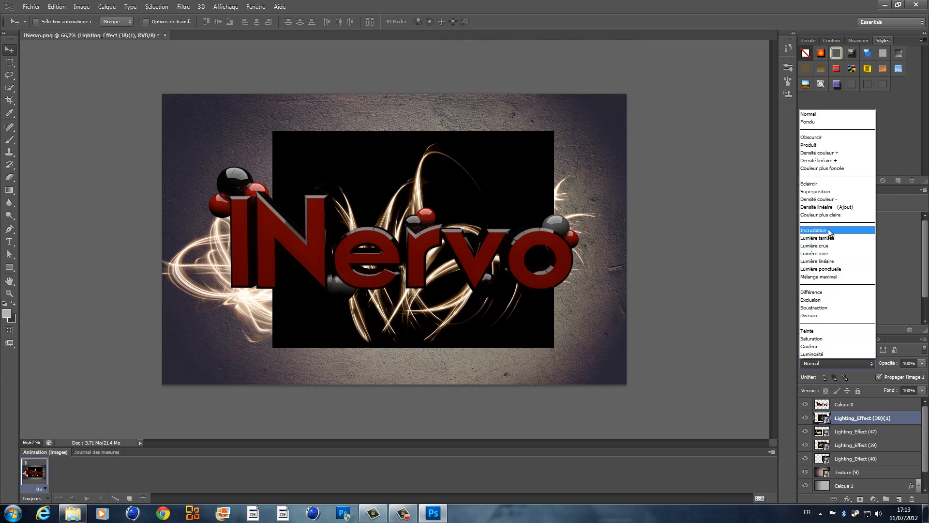
{"action": "left_click", "coordinate": [819, 192]}
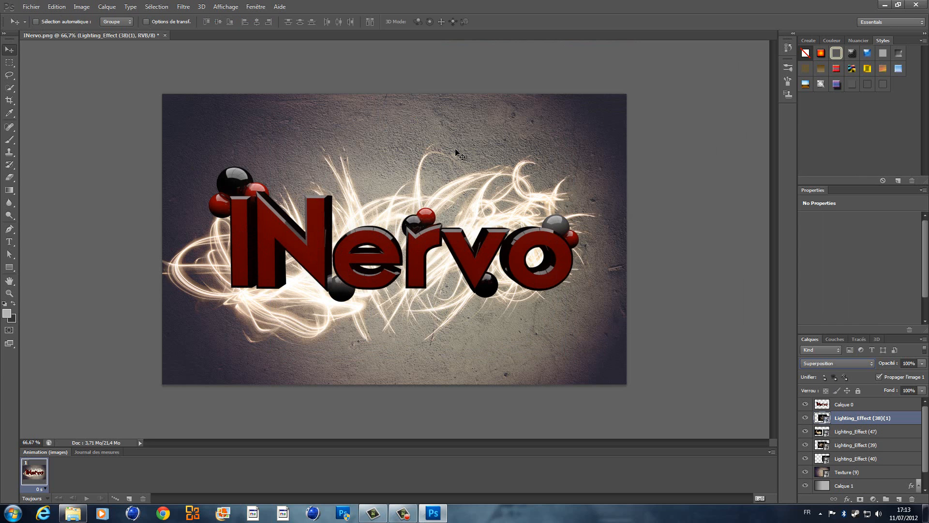
Start placing another image and browse to the PHOTOSHOP folder inside Pack GFX 0.1k.
{"action": "left_click", "coordinate": [31, 6]}
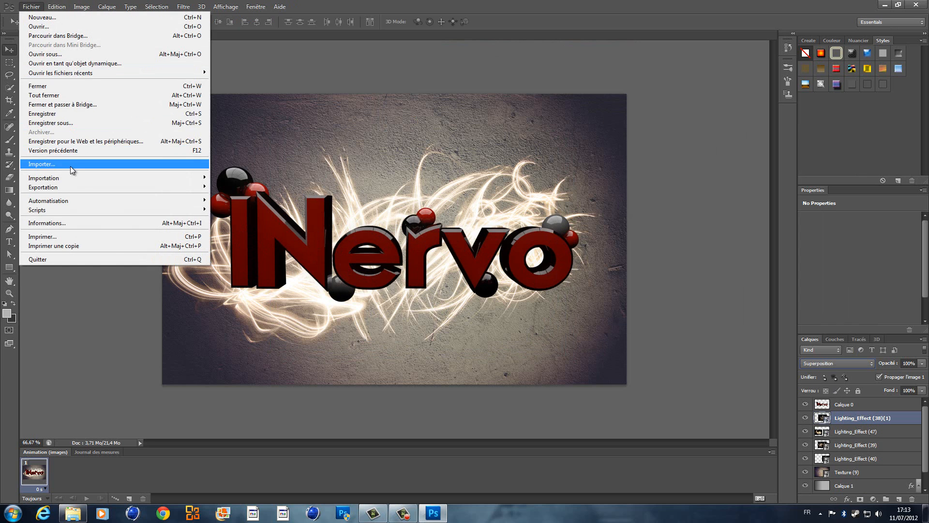
{"action": "left_click", "coordinate": [71, 165]}
{"action": "left_click", "coordinate": [580, 62]}
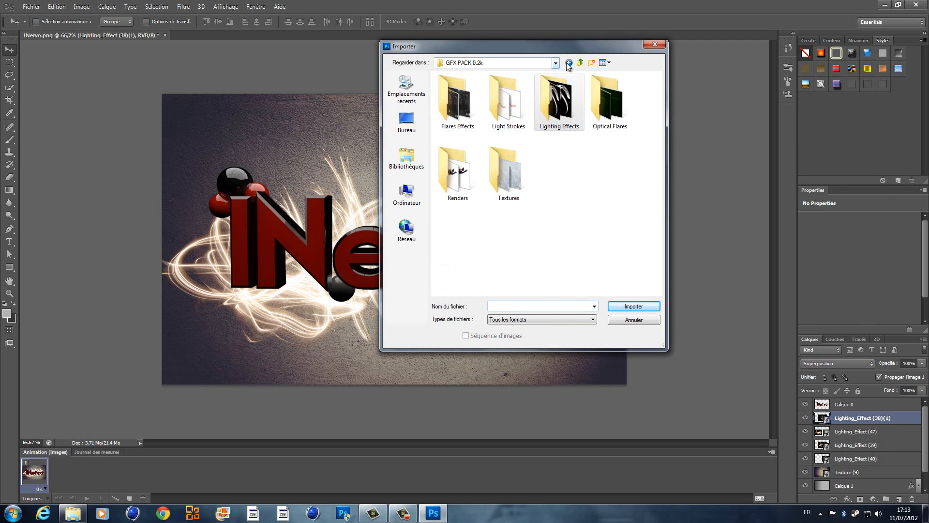
{"action": "left_click", "coordinate": [580, 63]}
{"action": "double_click", "coordinate": [562, 109]}
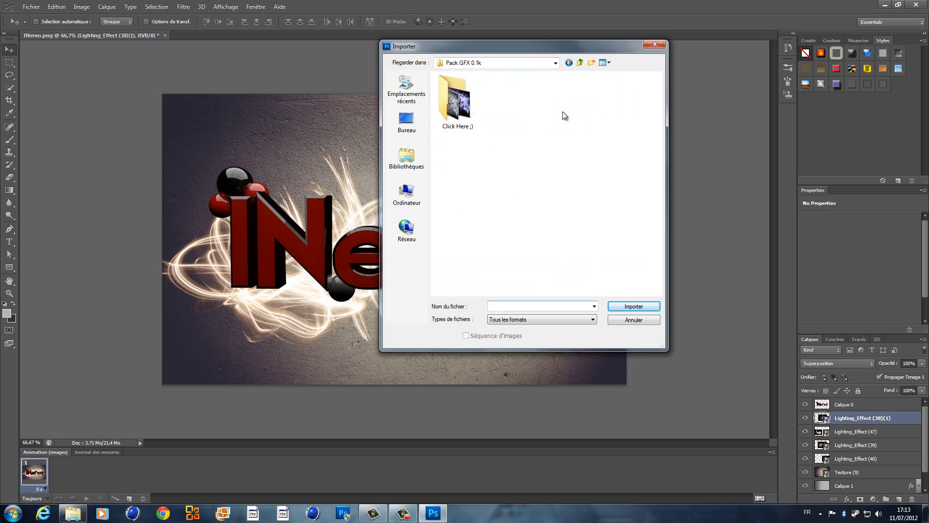
{"action": "double_click", "coordinate": [455, 104]}
{"action": "double_click", "coordinate": [511, 109]}
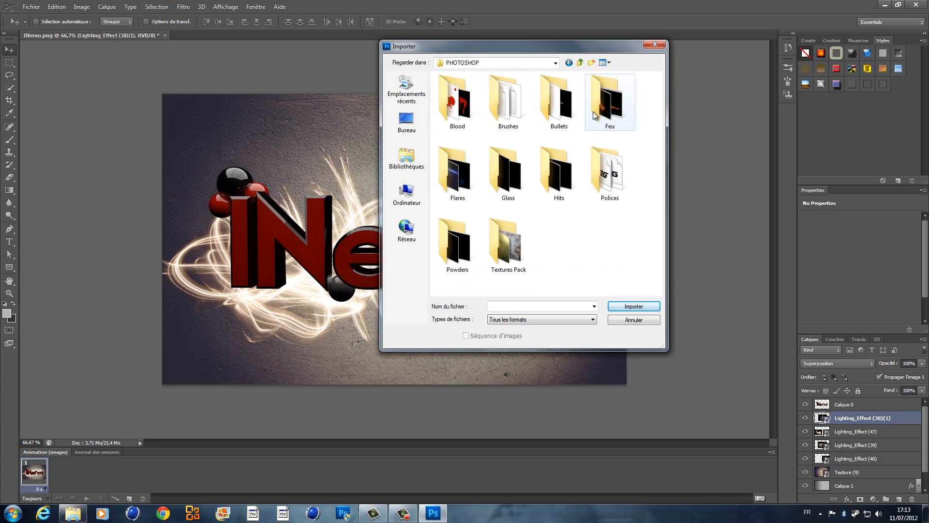
Look through the Powders, Feu and Bullets folders for an effect image to place.
{"action": "double_click", "coordinate": [459, 240]}
{"action": "left_click", "coordinate": [582, 63]}
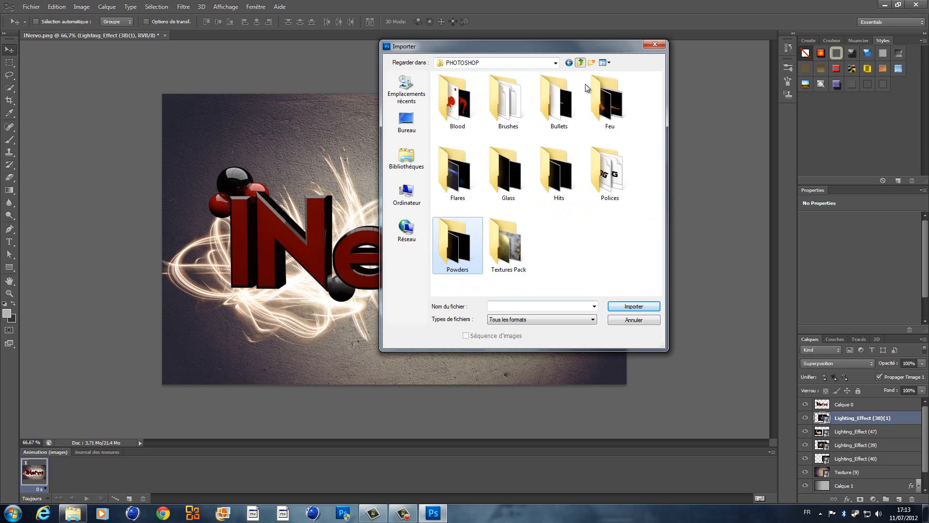
{"action": "double_click", "coordinate": [612, 109]}
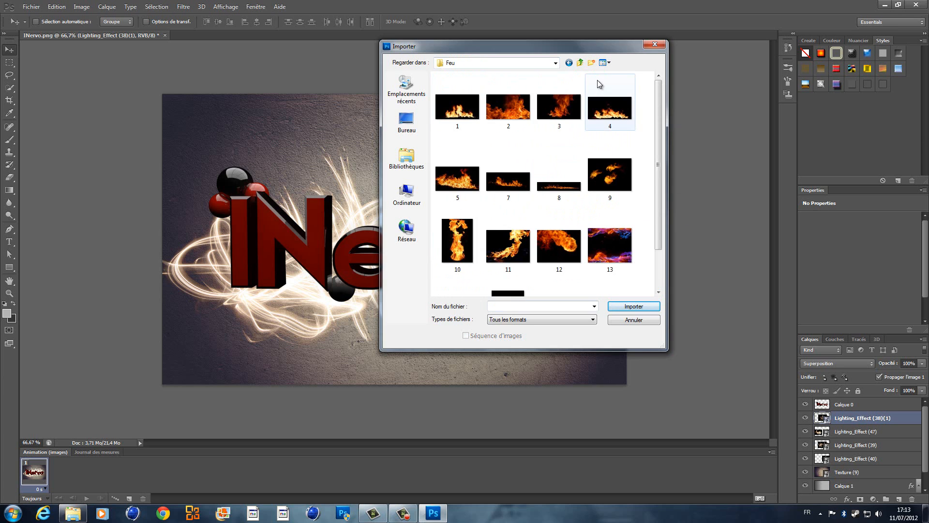
{"action": "left_click", "coordinate": [581, 63]}
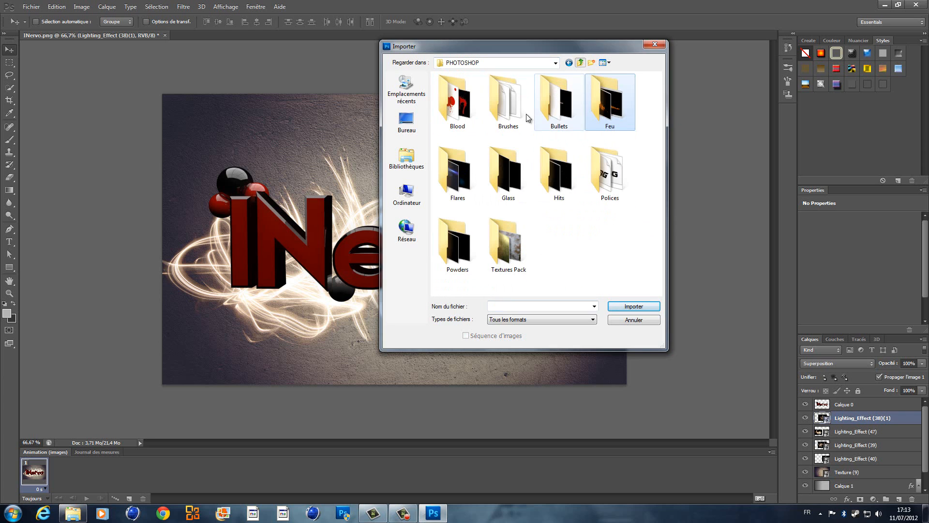
{"action": "double_click", "coordinate": [566, 103]}
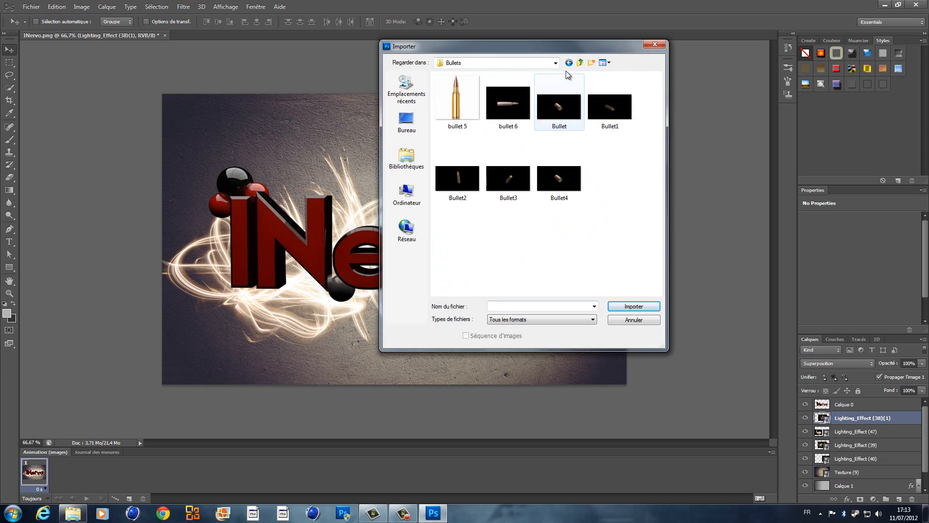
{"action": "left_click", "coordinate": [580, 63]}
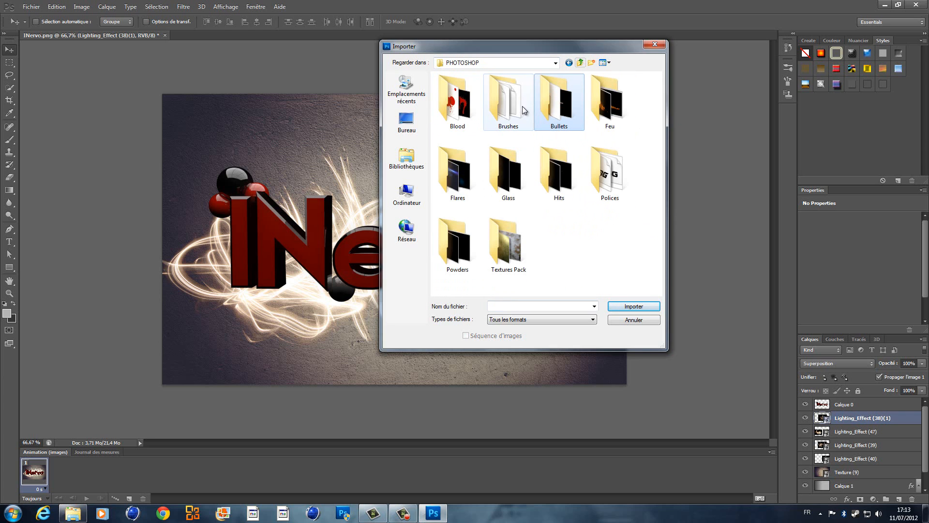
Place the red 1_00000 flare from the Flares folder at about X 835, Y 404 px and move its layer above Calque 0.
{"action": "double_click", "coordinate": [464, 172]}
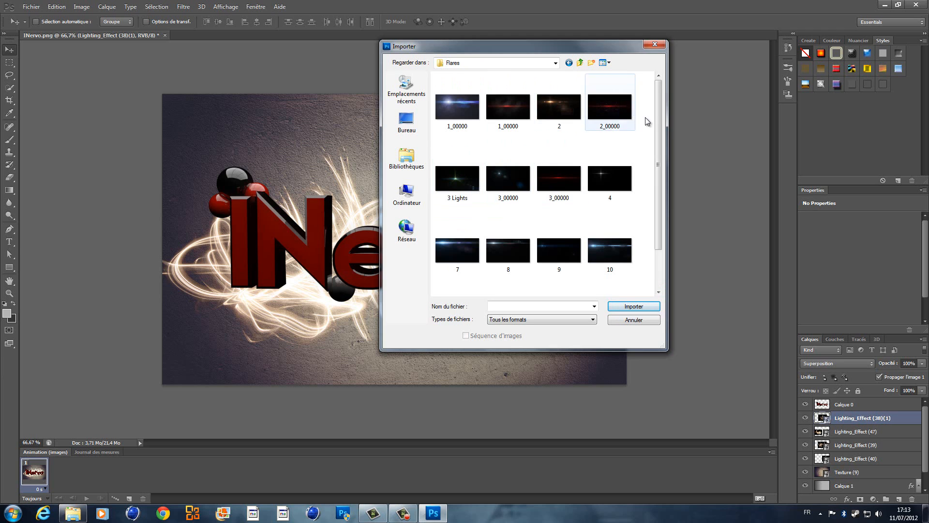
{"action": "mouse_move", "coordinate": [659, 114]}
{"action": "left_mouse_down"}
{"action": "mouse_move", "coordinate": [652, 181]}
{"action": "mouse_move", "coordinate": [650, 100]}
{"action": "left_mouse_up"}
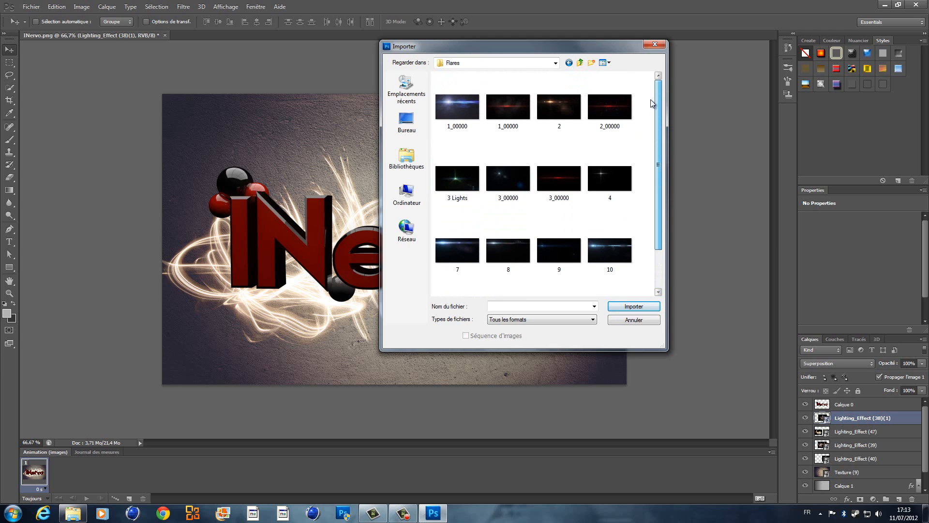
{"action": "left_click", "coordinate": [515, 103]}
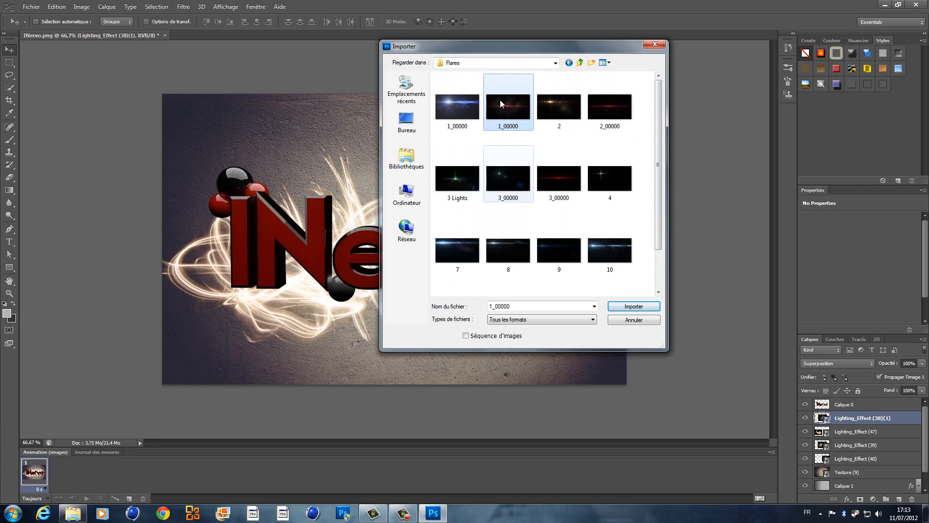
{"action": "left_click", "coordinate": [634, 306]}
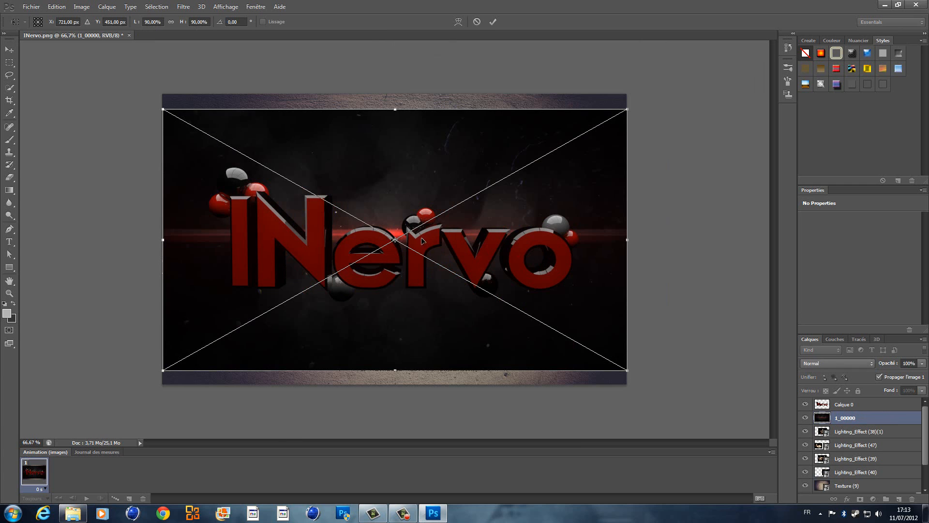
{"action": "left_click_drag", "start_coordinate": [392, 235], "coordinate": [426, 215]}
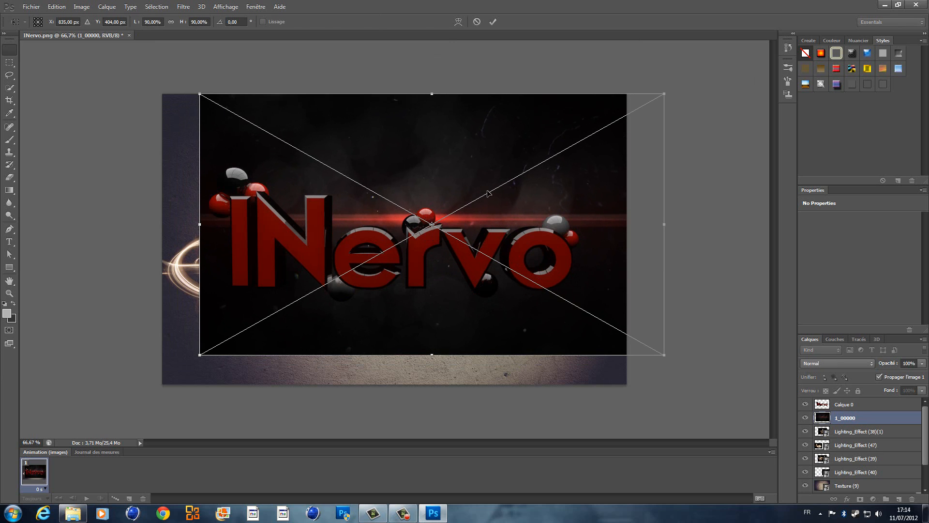
{"action": "key", "text": "Return"}
{"action": "left_click_drag", "start_coordinate": [871, 424], "coordinate": [858, 402]}
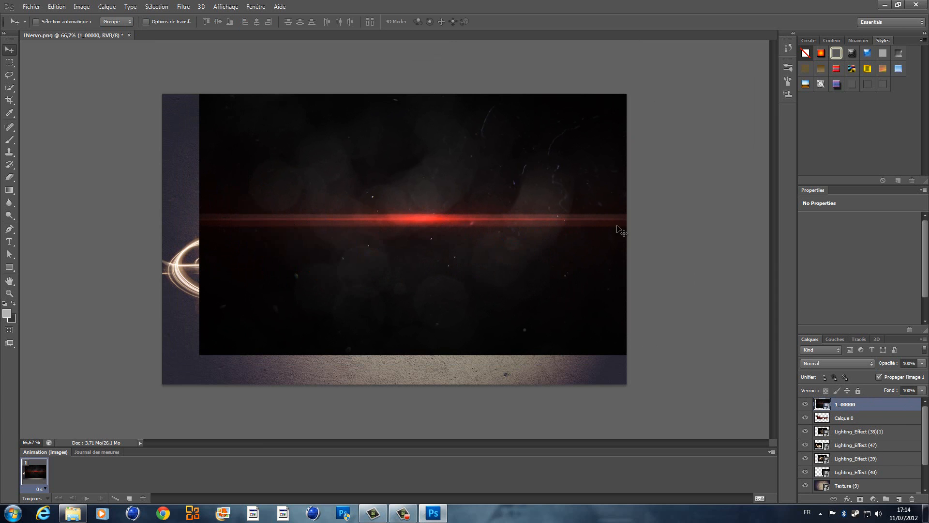
Try the Superposition blend mode on the 1_00000 flare layer and shift the flare sideways over the logo.
{"action": "left_click", "coordinate": [813, 363]}
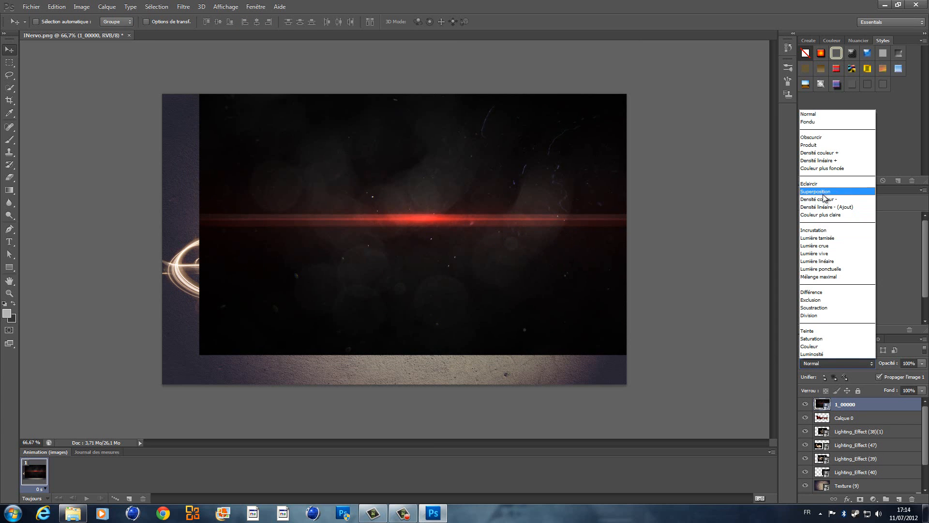
{"action": "left_click", "coordinate": [824, 198]}
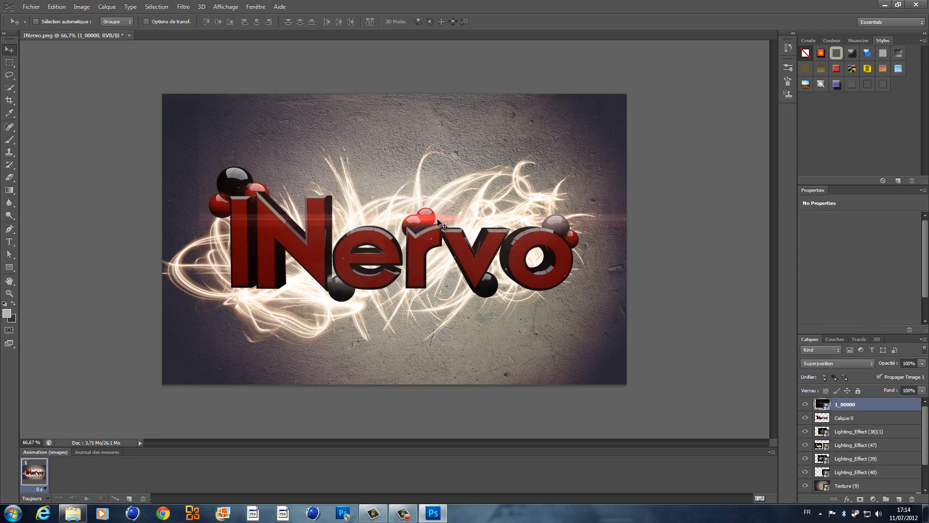
{"action": "left_click_drag", "start_coordinate": [438, 222], "coordinate": [400, 223]}
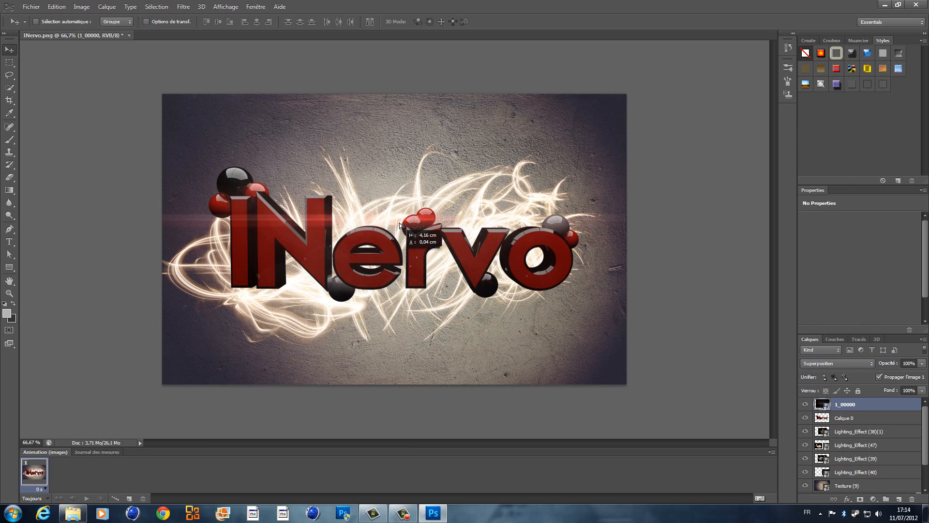
{"action": "left_click_drag", "start_coordinate": [400, 224], "coordinate": [412, 220]}
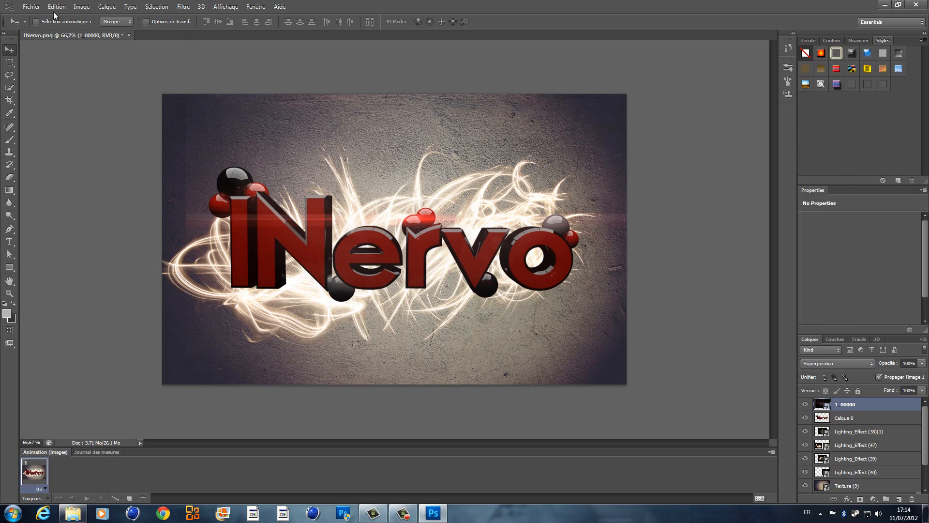
Undo the flare layer's moves and its blend mode change.
{"action": "left_click", "coordinate": [57, 6]}
{"action": "left_click", "coordinate": [75, 32]}
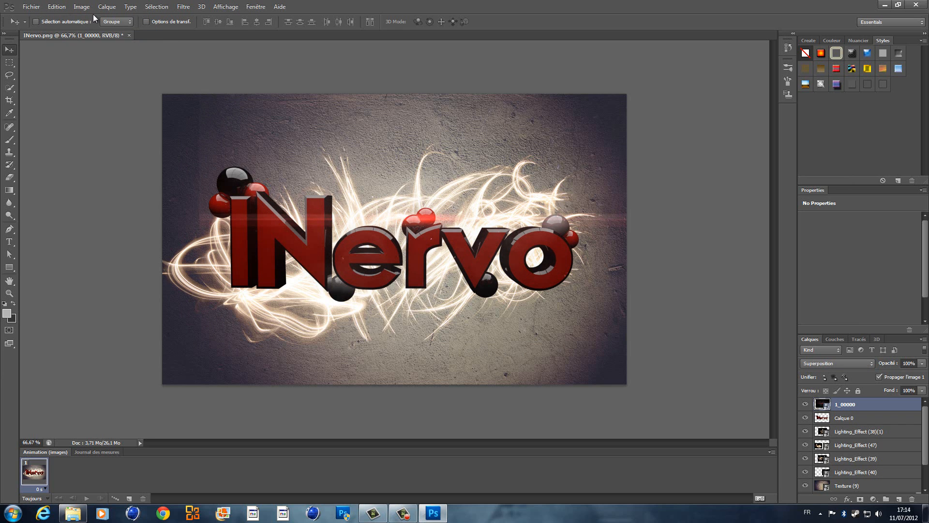
{"action": "left_click", "coordinate": [52, 8]}
{"action": "left_click", "coordinate": [71, 34]}
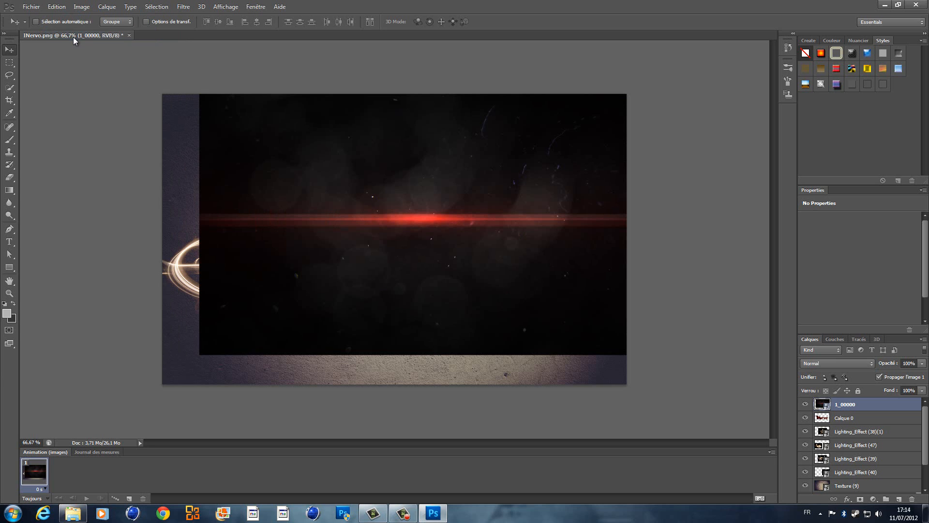
Undo the 1_00000 flare's layer reordering and its placement in the document.
{"action": "left_click", "coordinate": [57, 7]}
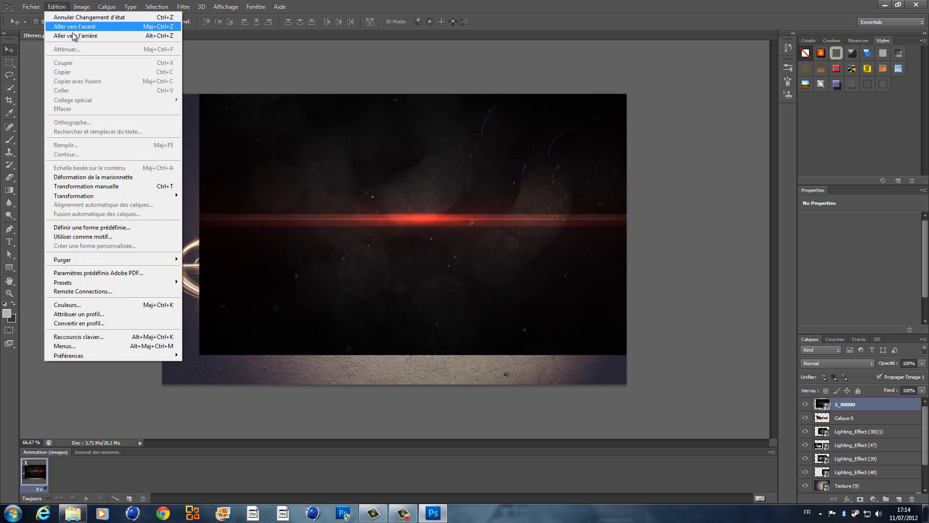
{"action": "left_click", "coordinate": [73, 35]}
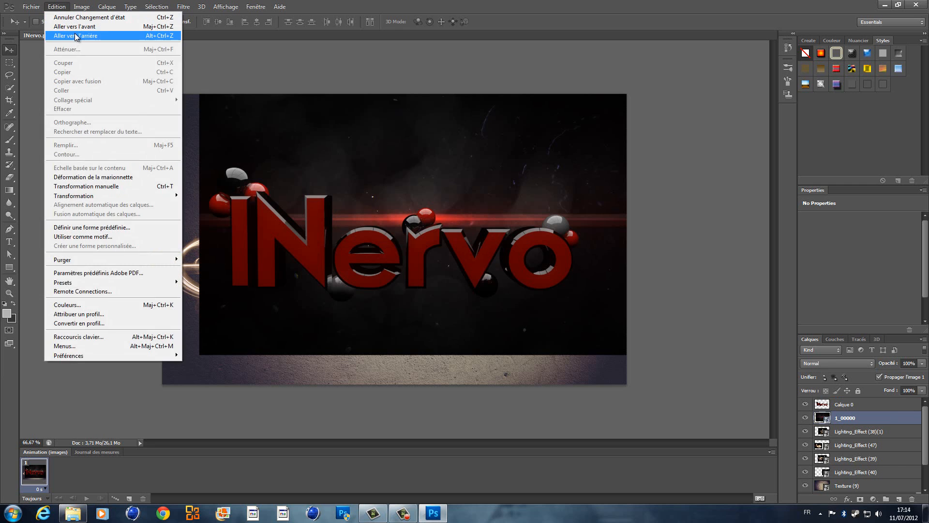
{"action": "left_click", "coordinate": [74, 35]}
{"action": "left_click", "coordinate": [63, 6]}
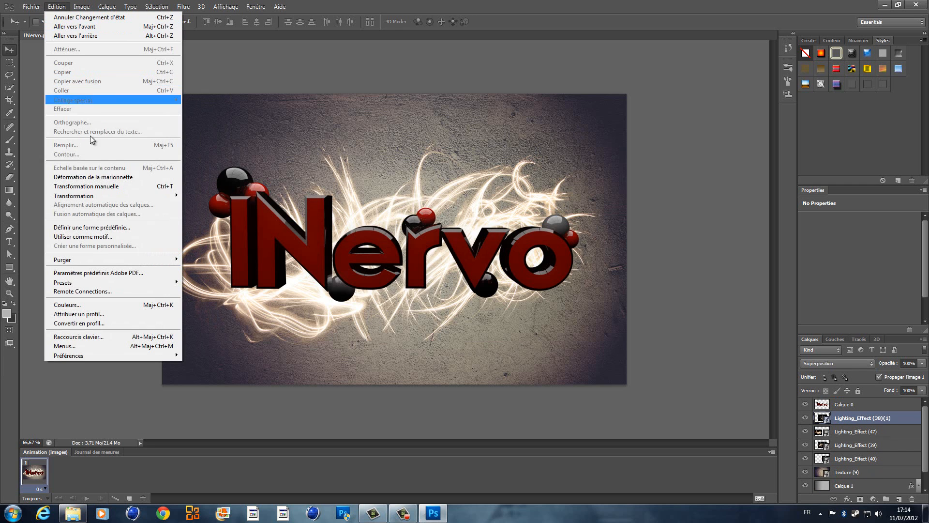
Start placing an image and browse to the Sparks - Etincelles folder in Visi8n's GFX Pack.
{"action": "mouse_move", "coordinate": [34, 3]}
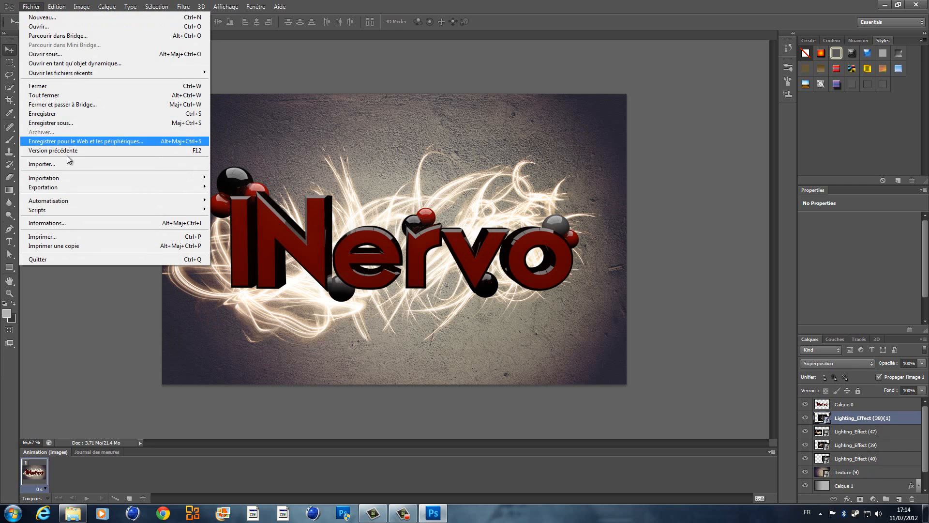
{"action": "left_click", "coordinate": [67, 163]}
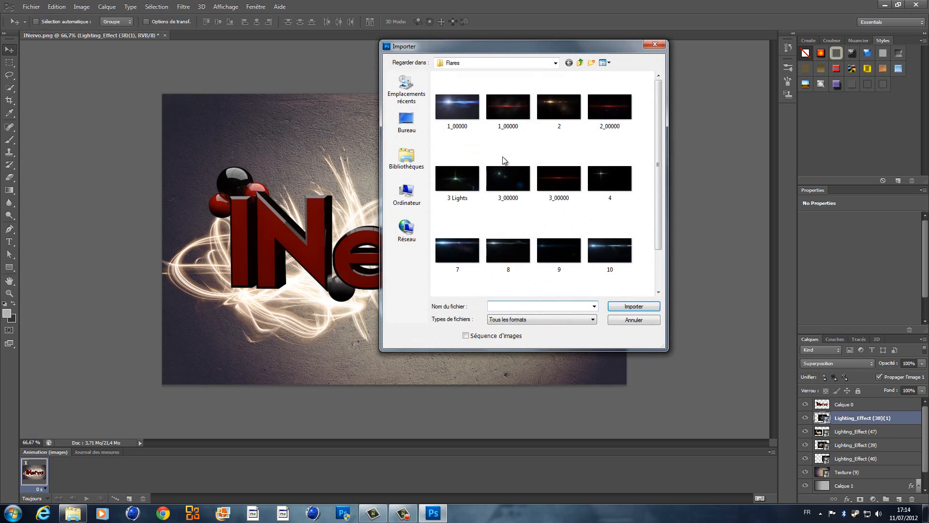
{"action": "left_click", "coordinate": [580, 62]}
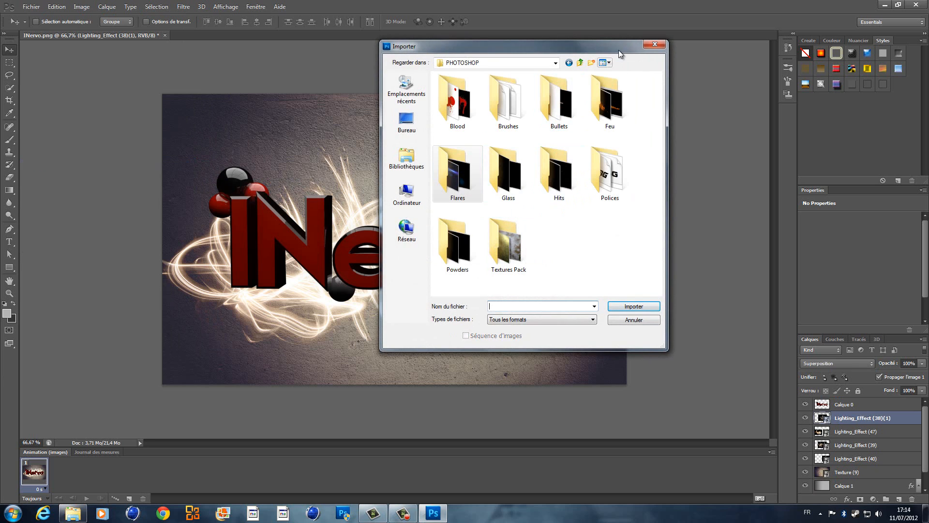
{"action": "left_click", "coordinate": [580, 62]}
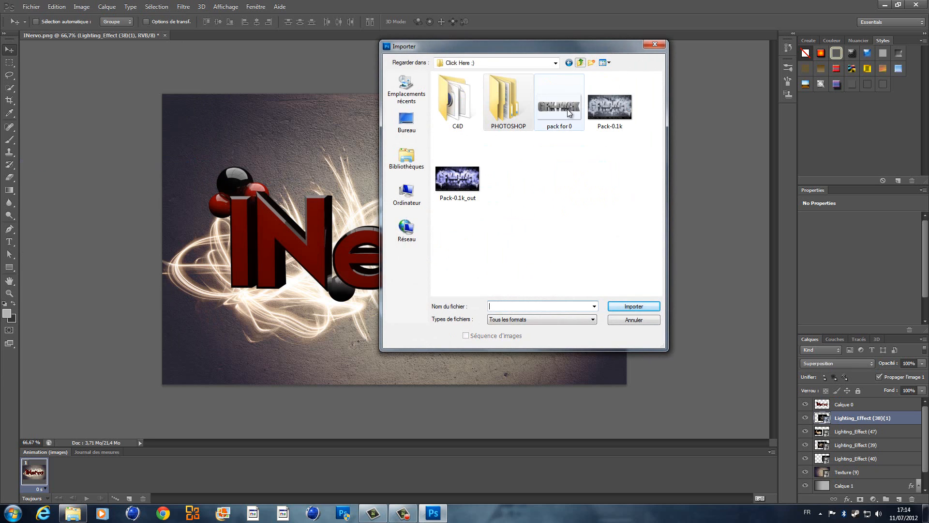
{"action": "left_click", "coordinate": [579, 63]}
{"action": "left_click", "coordinate": [579, 63]}
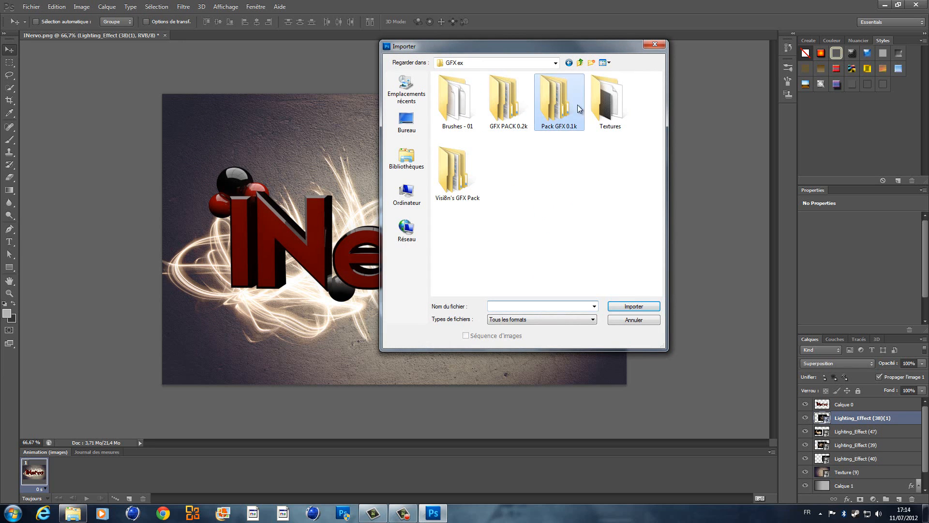
{"action": "double_click", "coordinate": [455, 172]}
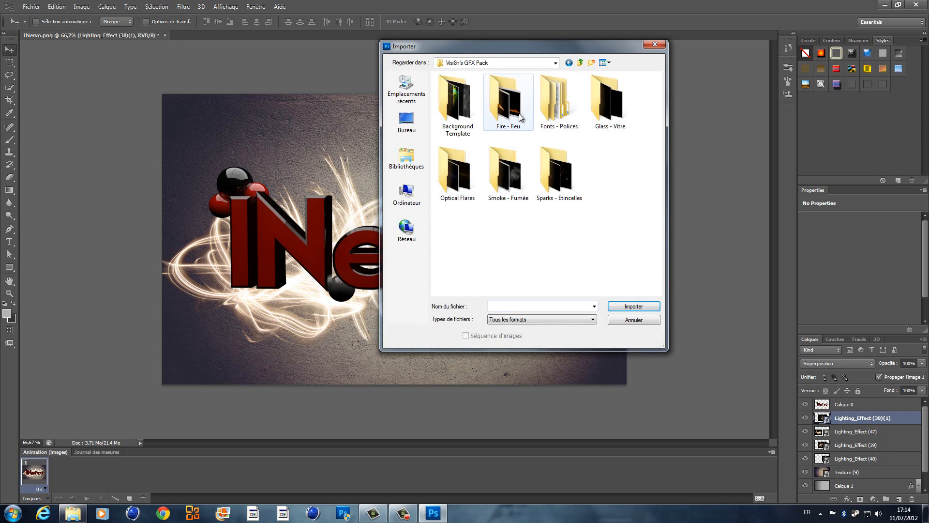
{"action": "left_click", "coordinate": [567, 188]}
{"action": "double_click", "coordinate": [567, 188]}
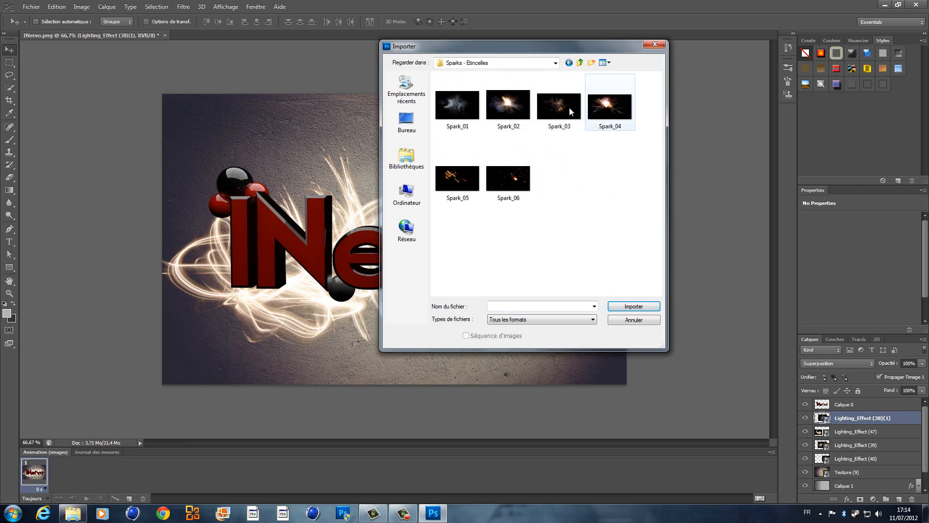
Place Spark_02 behind the first letters at about X 391, Y 469 px and set its blend mode to Superposition.
{"action": "double_click", "coordinate": [508, 104]}
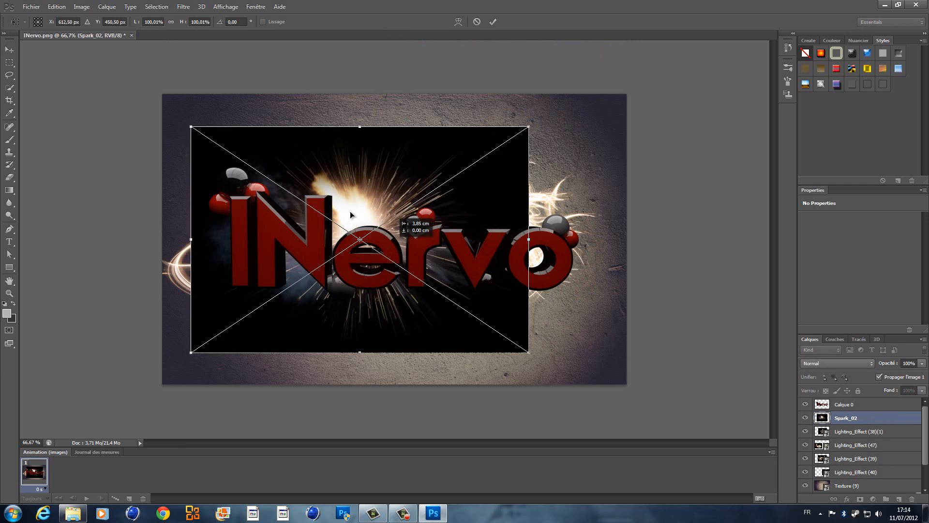
{"action": "left_click_drag", "start_coordinate": [350, 213], "coordinate": [300, 217]}
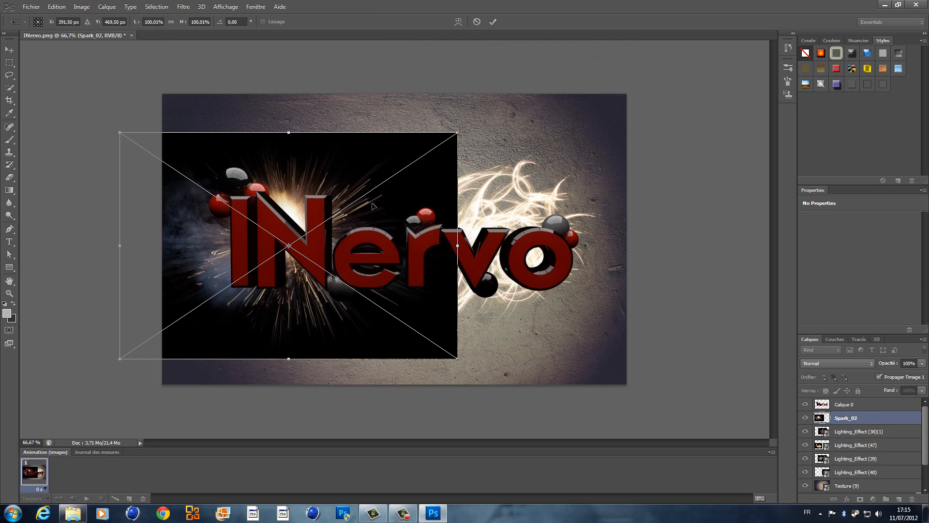
{"action": "key", "text": "Return"}
{"action": "left_click", "coordinate": [832, 364]}
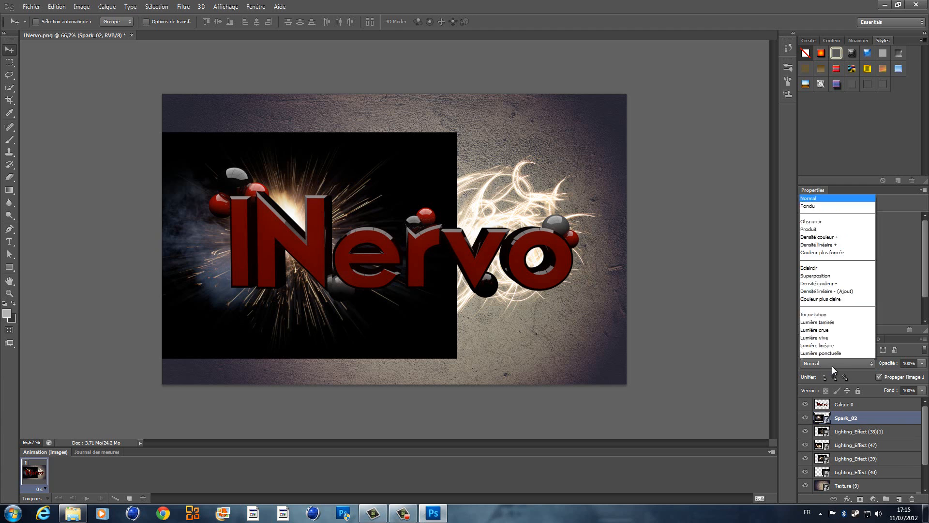
{"action": "left_click", "coordinate": [823, 201]}
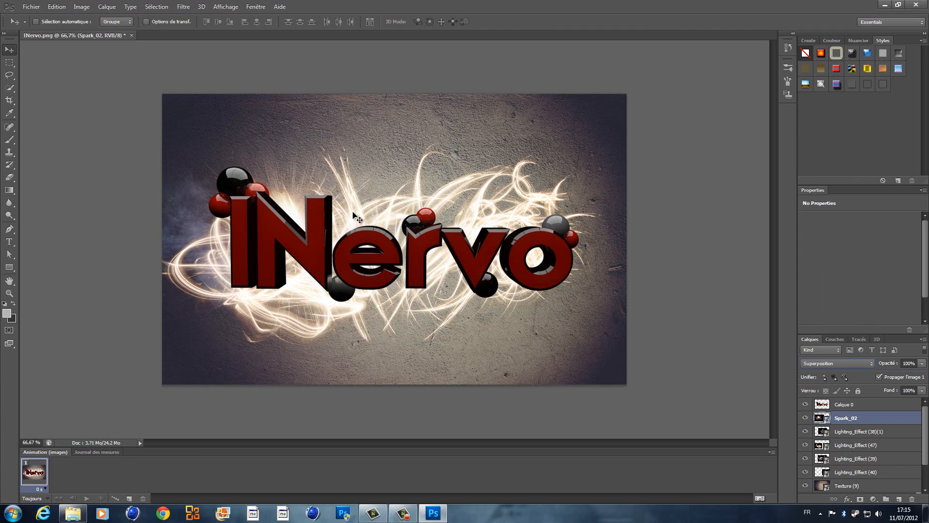
{"action": "mouse_move", "coordinate": [292, 208]}
{"action": "left_mouse_down"}
{"action": "mouse_move", "coordinate": [289, 198]}
{"action": "mouse_move", "coordinate": [290, 208]}
{"action": "left_mouse_up"}
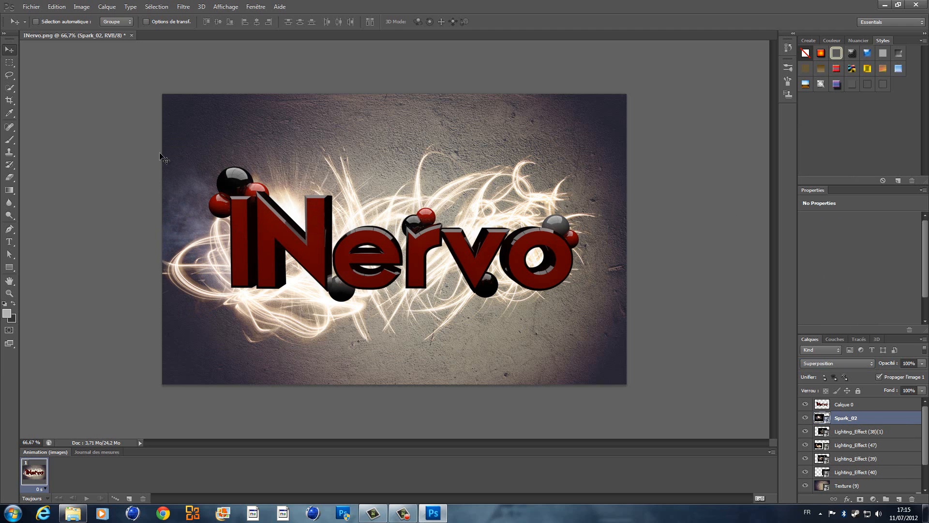
Place Spark_03 behind the letter o at about X 1180, Y 526 px and set its blend mode to Superposition.
{"action": "left_click", "coordinate": [31, 6]}
{"action": "left_click", "coordinate": [76, 163]}
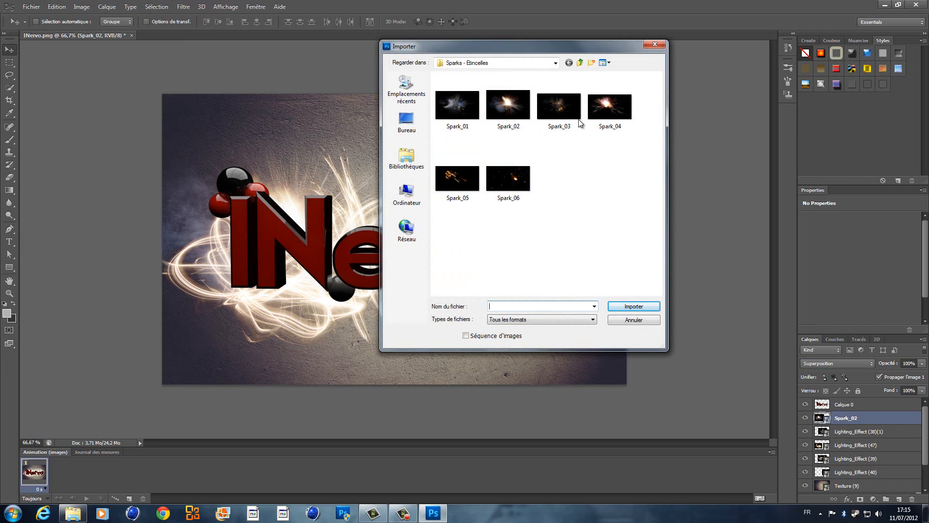
{"action": "double_click", "coordinate": [560, 111]}
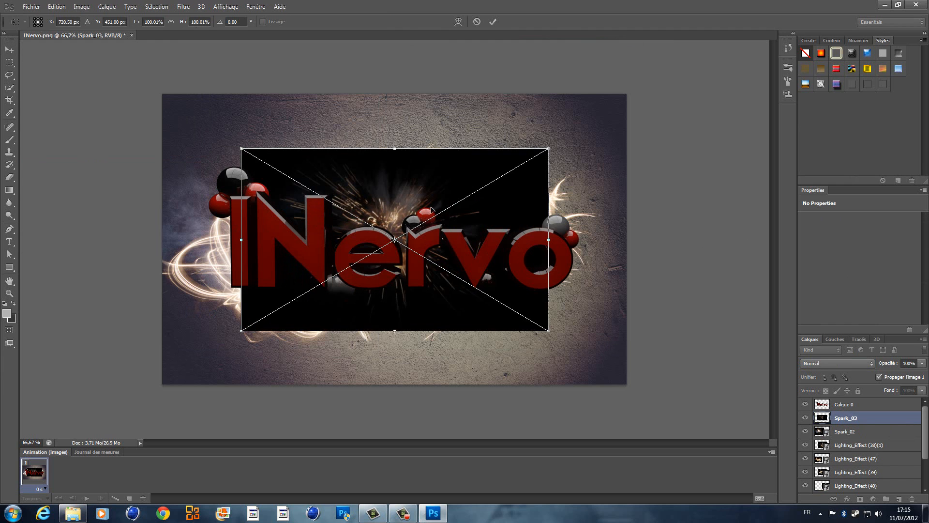
{"action": "left_click_drag", "start_coordinate": [432, 209], "coordinate": [579, 234]}
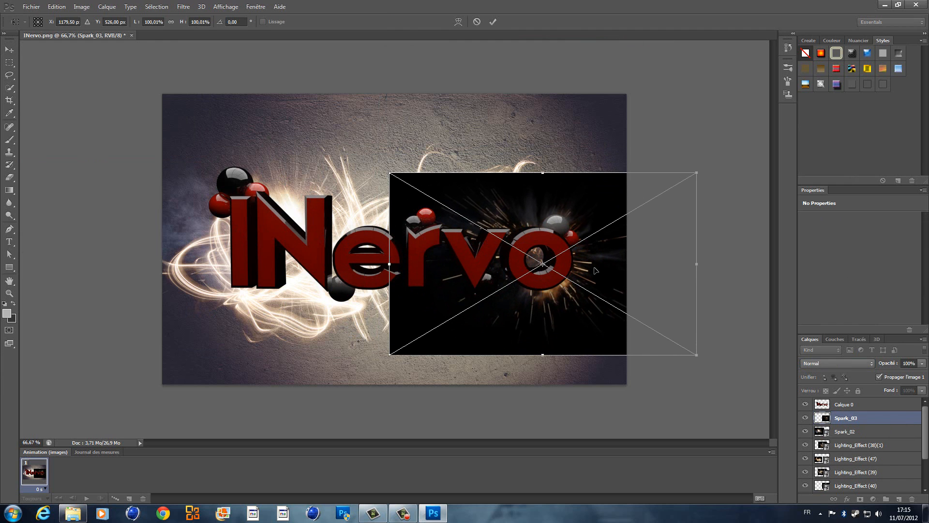
{"action": "key", "text": "Return"}
{"action": "left_click", "coordinate": [832, 360]}
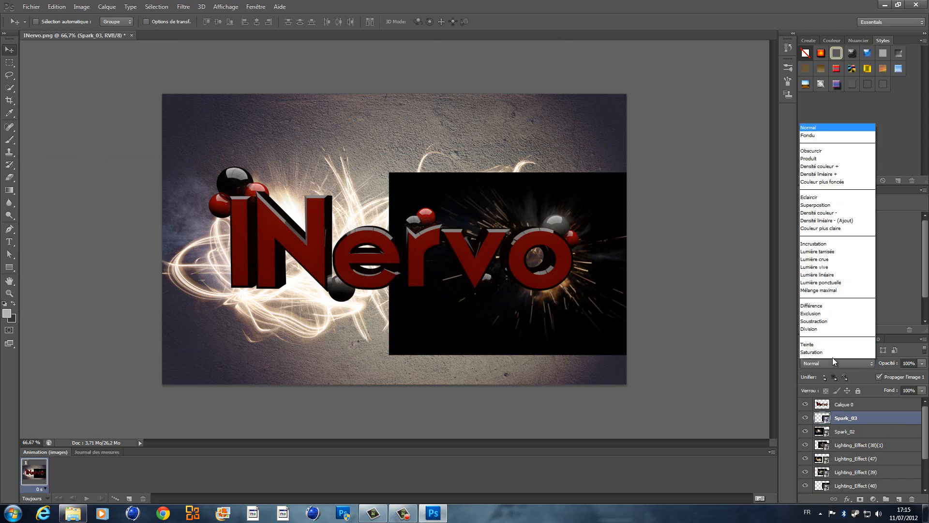
{"action": "left_click", "coordinate": [821, 192]}
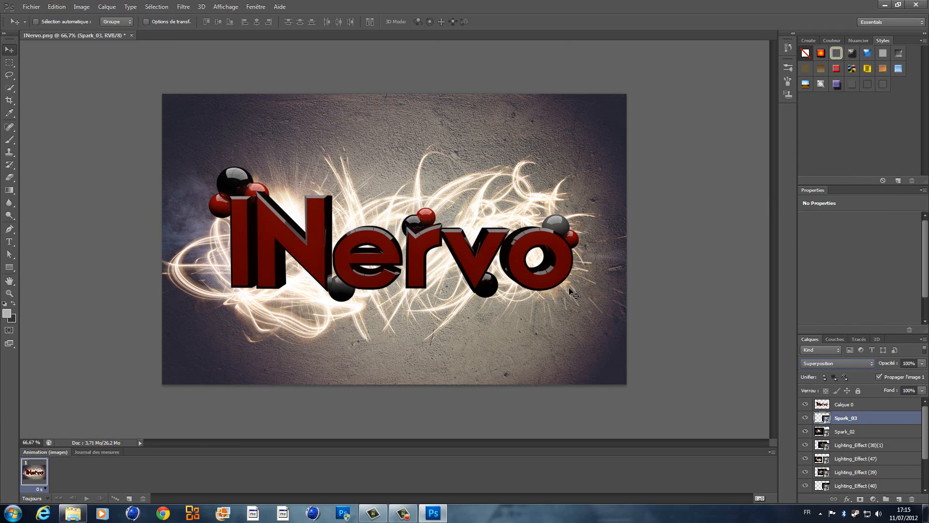
Start placing another image and look through the Optical Flares folder of GFX PACK 0.2k.
{"action": "left_click", "coordinate": [43, 7]}
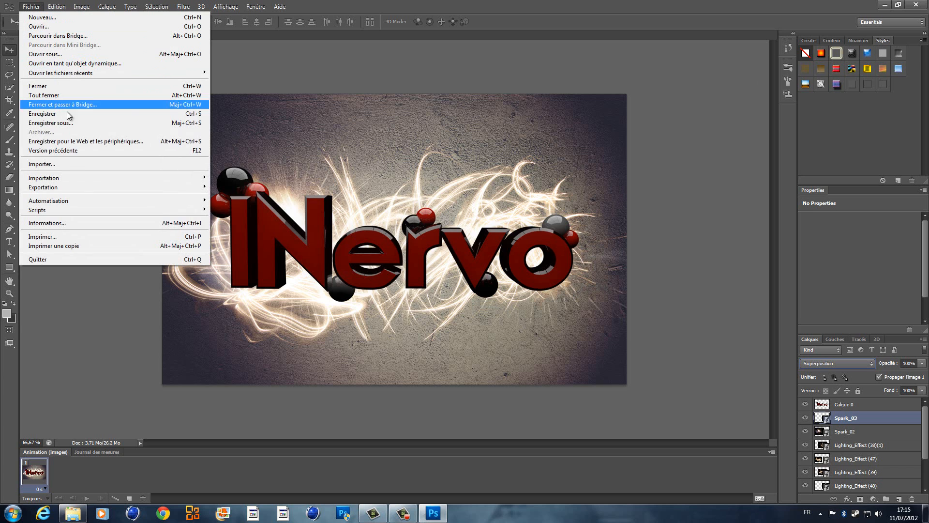
{"action": "left_click", "coordinate": [62, 164]}
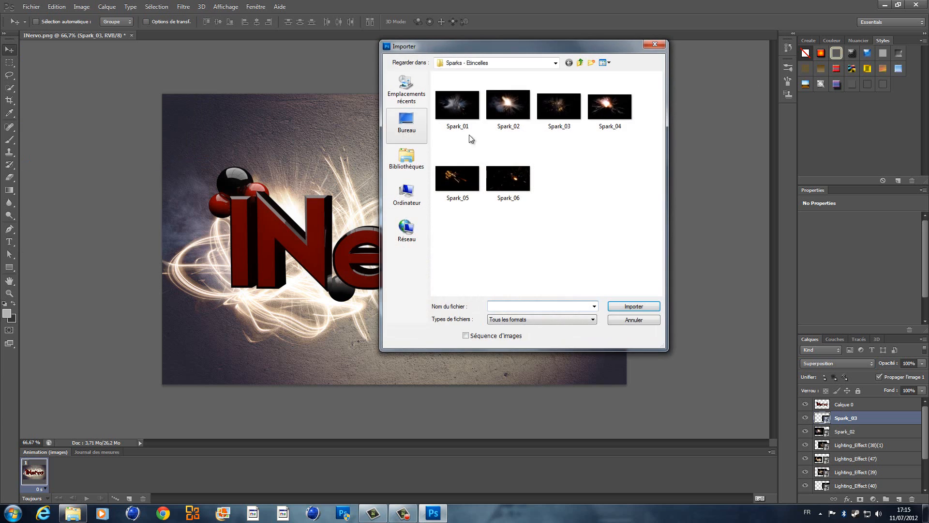
{"action": "left_click", "coordinate": [581, 62]}
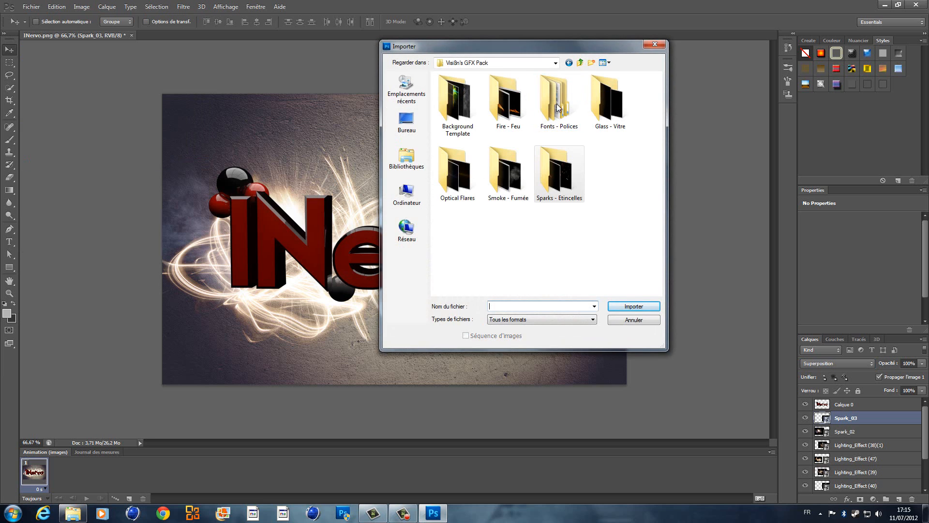
{"action": "left_click", "coordinate": [584, 62]}
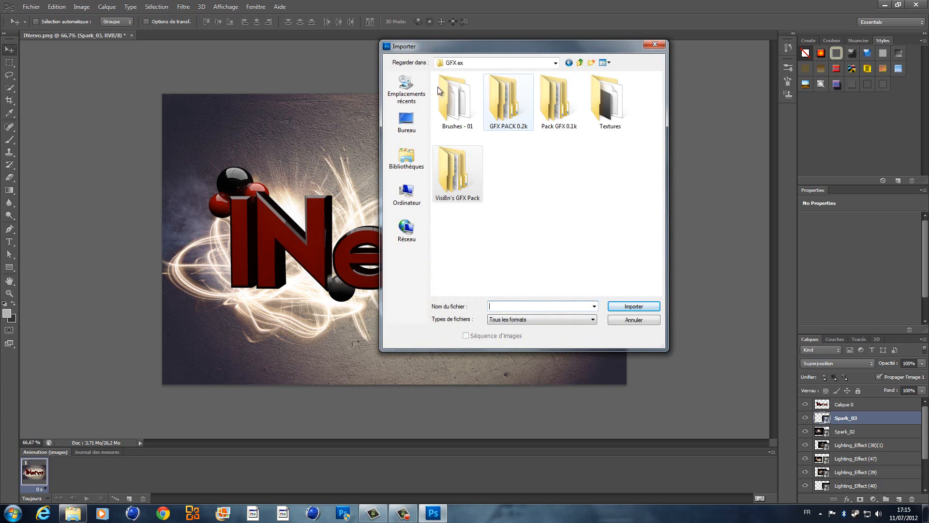
{"action": "double_click", "coordinate": [517, 97]}
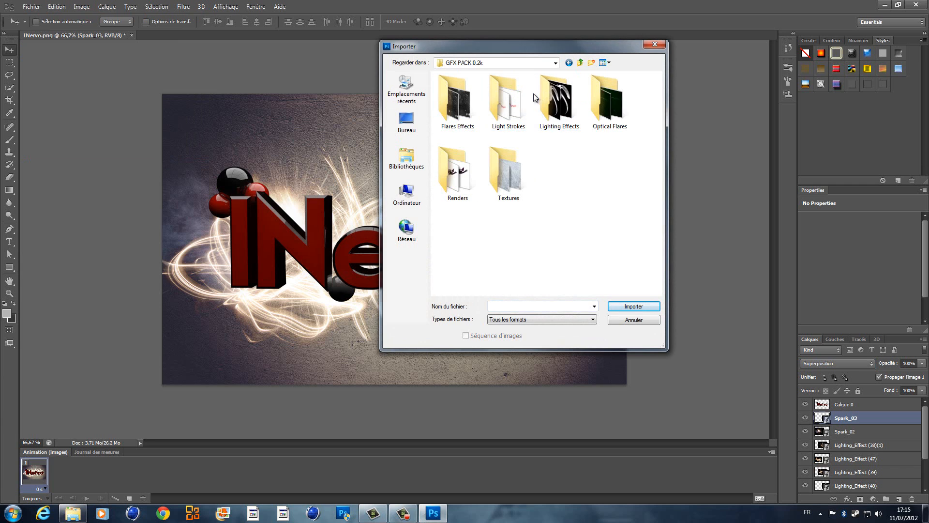
{"action": "double_click", "coordinate": [603, 95]}
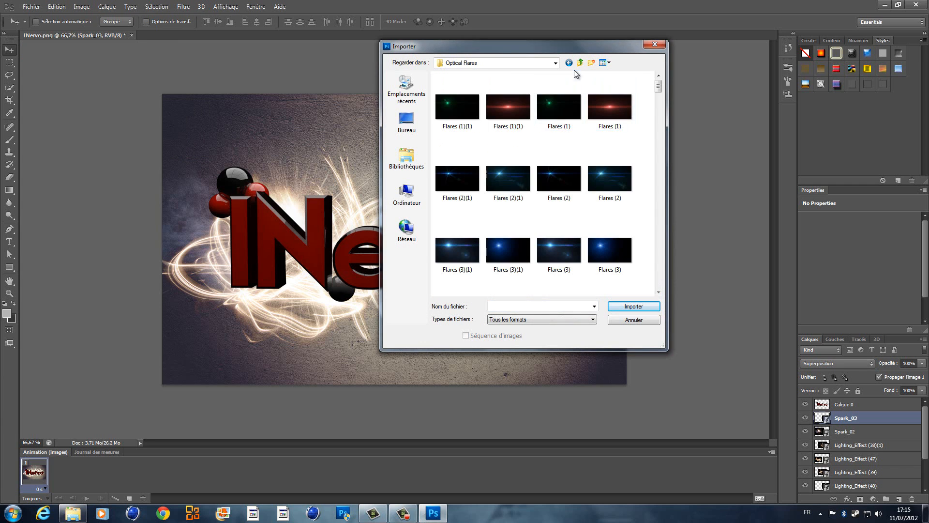
{"action": "scroll", "coordinate": [634, 124], "scroll_direction": "down", "scroll_amount": 6}
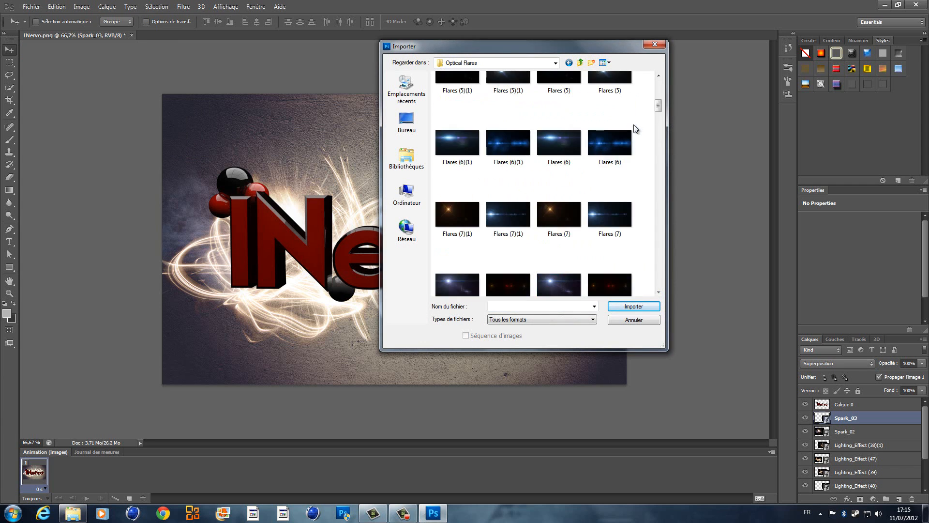
{"action": "scroll", "coordinate": [629, 125], "scroll_direction": "up", "scroll_amount": 6}
Place the red Flares (1) image at about X 811, Y 377 px.
{"action": "left_click", "coordinate": [615, 118]}
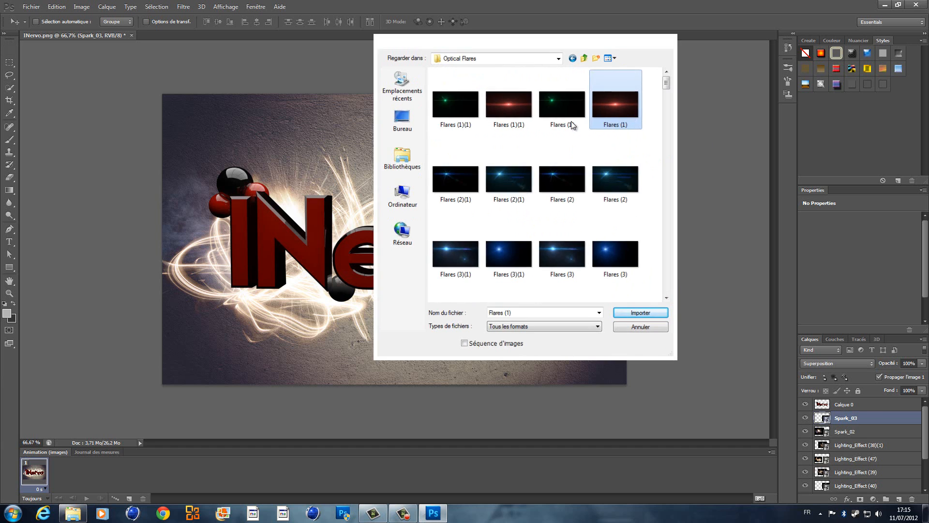
{"action": "key", "text": "Return"}
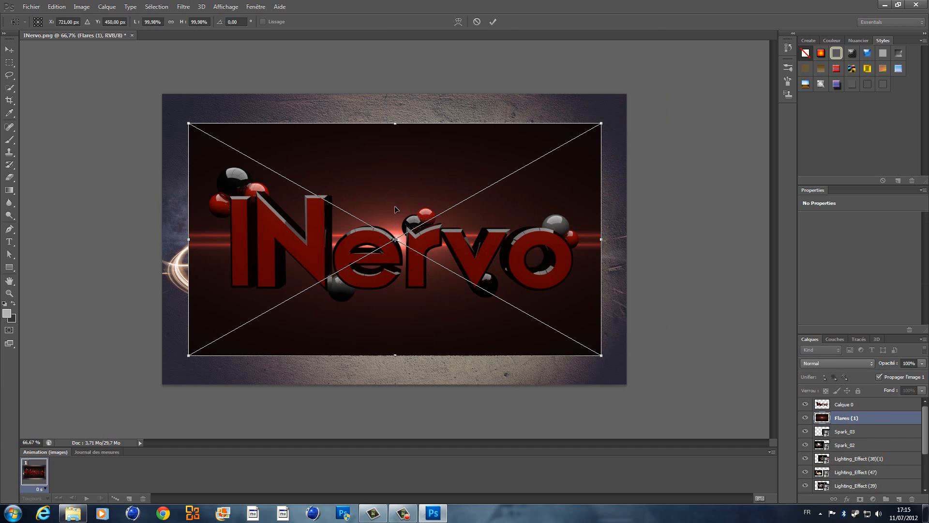
{"action": "left_click_drag", "start_coordinate": [394, 205], "coordinate": [423, 182]}
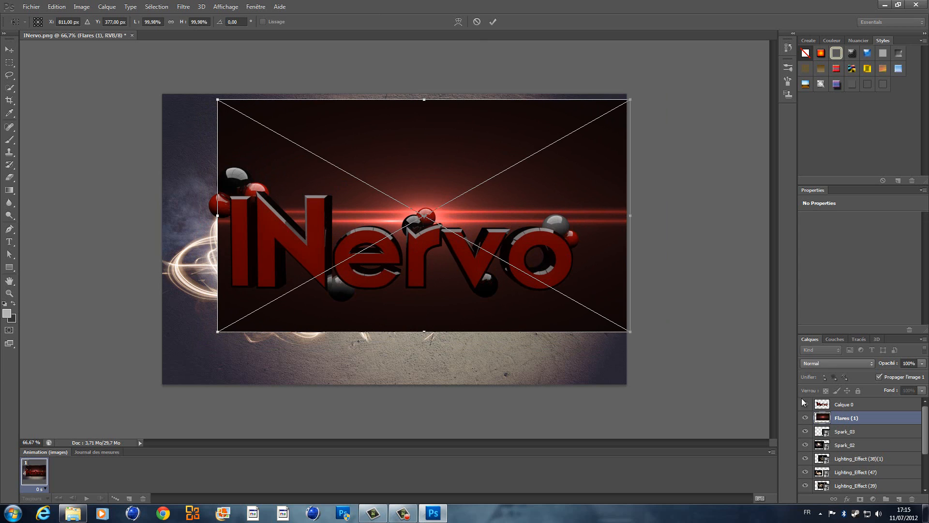
{"action": "key", "text": "Return"}
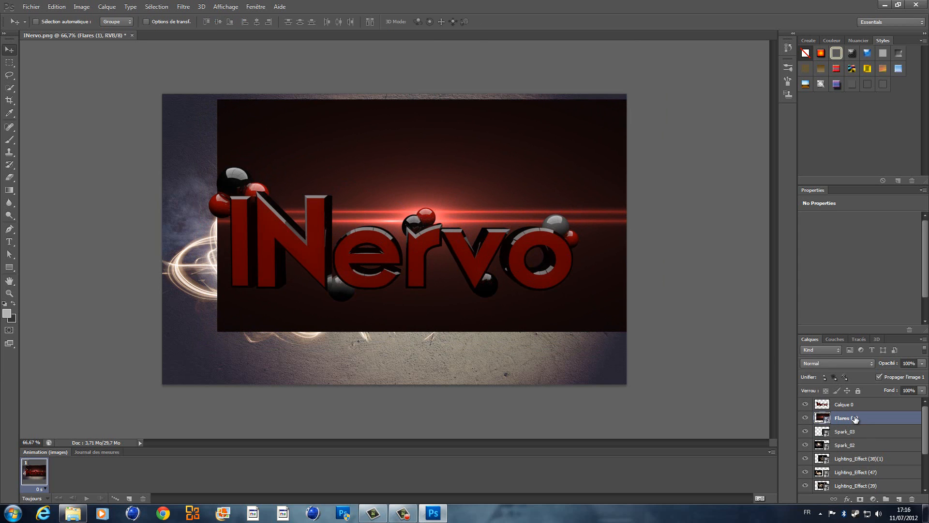
Move the Flares (1) layer above Calque 0 and try the Superposition blend mode on it.
{"action": "mouse_move", "coordinate": [855, 419]}
{"action": "left_mouse_down"}
{"action": "mouse_move", "coordinate": [846, 394]}
{"action": "mouse_move", "coordinate": [846, 417]}
{"action": "mouse_move", "coordinate": [847, 403]}
{"action": "left_mouse_up"}
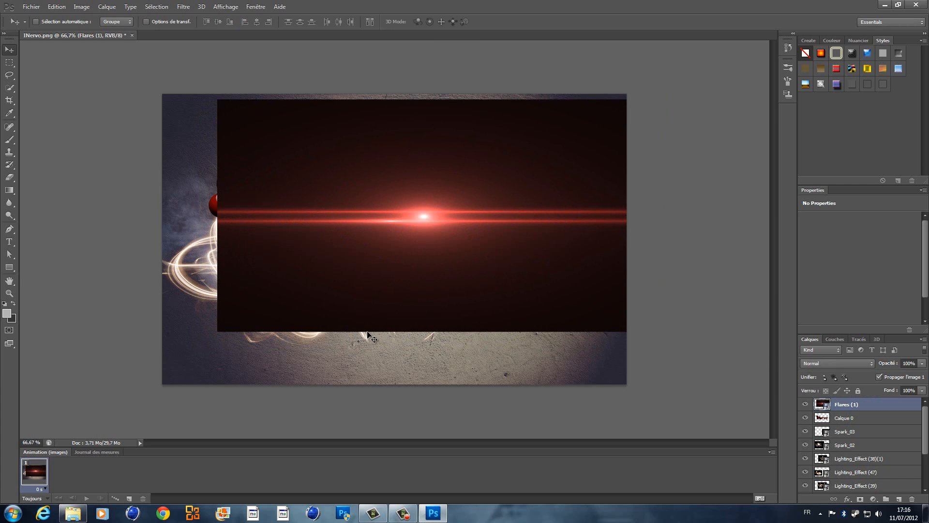
{"action": "left_click", "coordinate": [834, 363]}
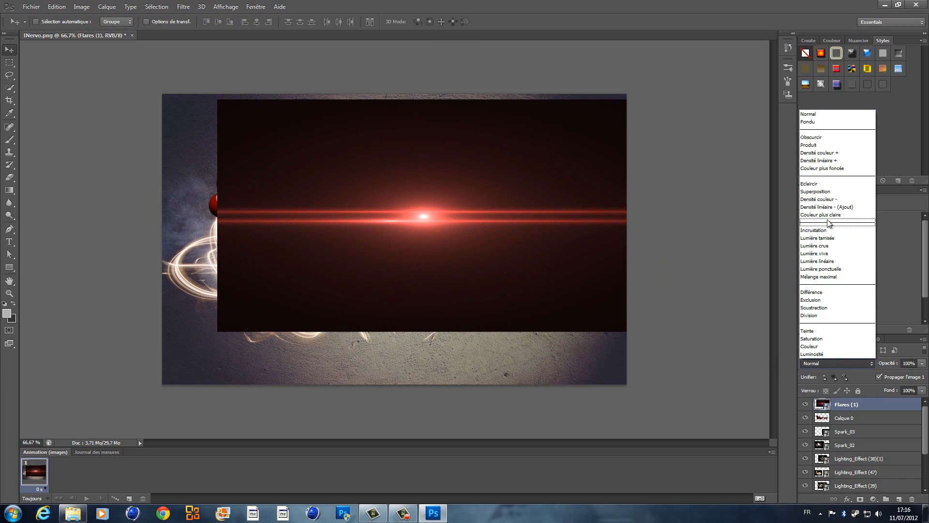
{"action": "left_click", "coordinate": [825, 193]}
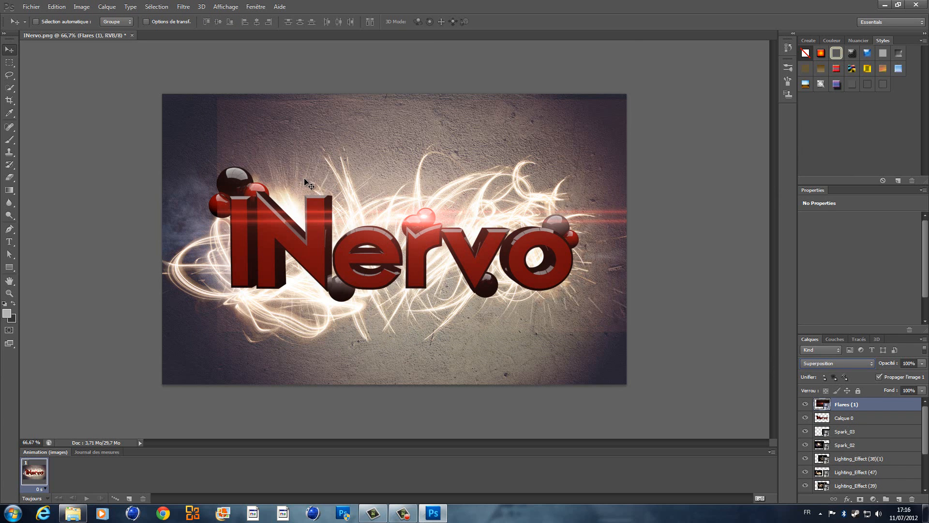
Undo the Flares (1) layer's blend mode, its reordering and its placement.
{"action": "key", "text": "ctrl+alt+z"}
{"action": "key", "text": "ctrl+alt+z"}
{"action": "key", "text": "ctrl+alt+z"}
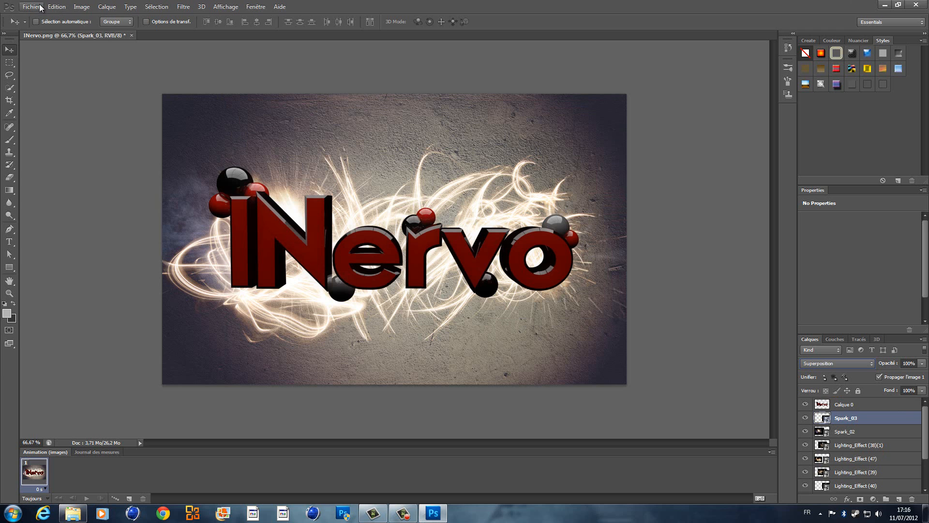
Place the Flares (15) image from the Optical Flares folder at about X 1068, Y 526 px.
{"action": "left_click", "coordinate": [31, 7]}
{"action": "left_click", "coordinate": [50, 163]}
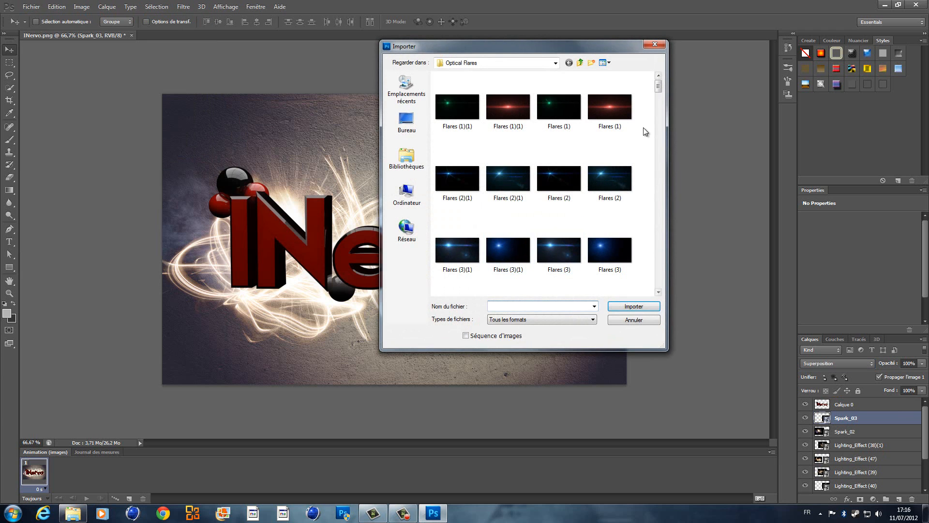
{"action": "left_click_drag", "start_coordinate": [660, 88], "coordinate": [664, 147]}
{"action": "double_click", "coordinate": [564, 175]}
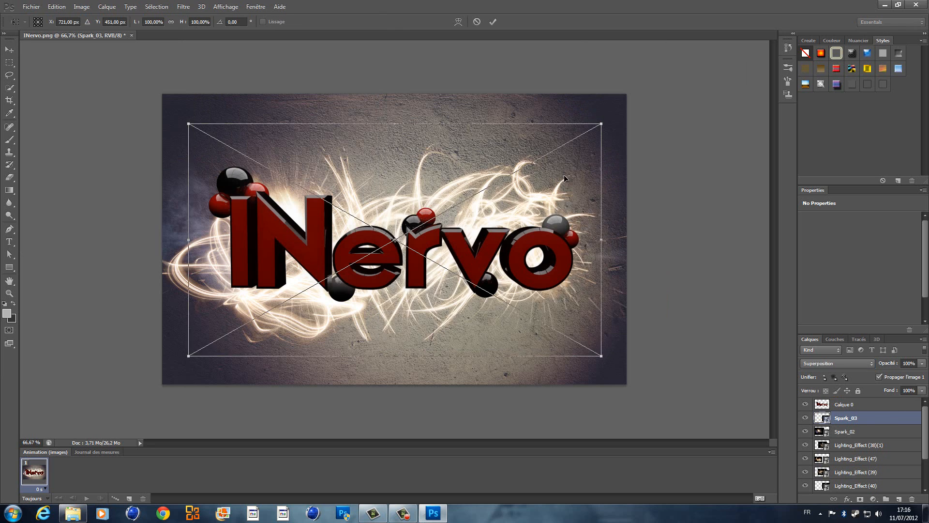
{"action": "left_click_drag", "start_coordinate": [307, 179], "coordinate": [414, 201]}
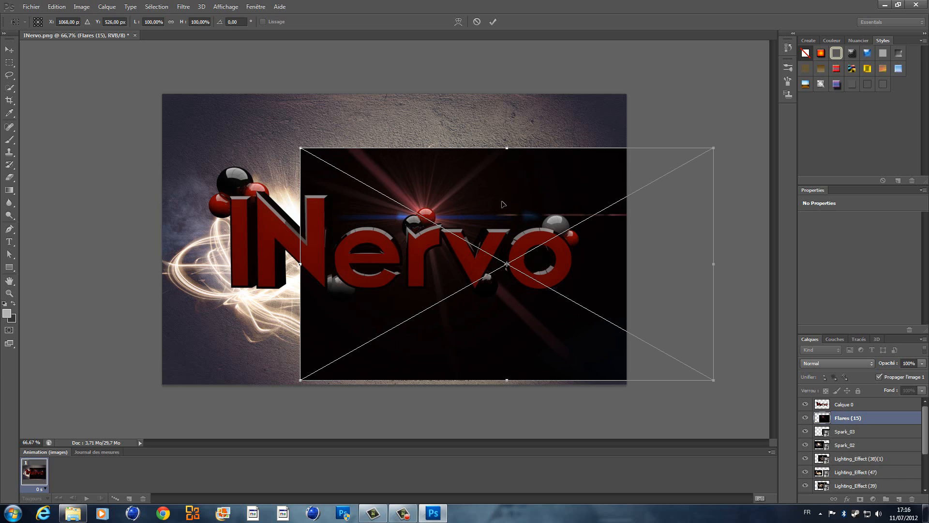
{"action": "key", "text": "Return"}
Move the Flares (15) layer above Calque 0, blend it with Superposition and shift the flare slightly over the r's red sphere.
{"action": "left_click_drag", "start_coordinate": [857, 417], "coordinate": [846, 398]}
{"action": "left_click", "coordinate": [842, 363]}
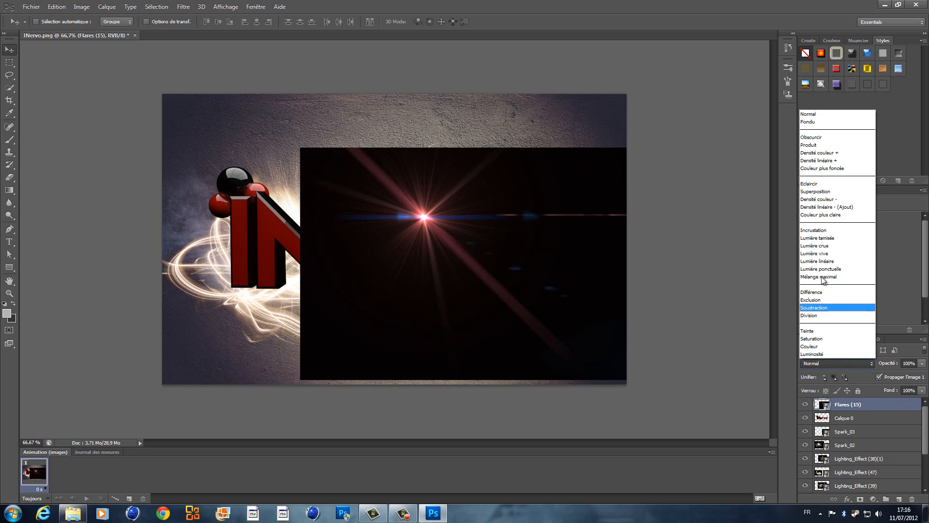
{"action": "left_click", "coordinate": [820, 193]}
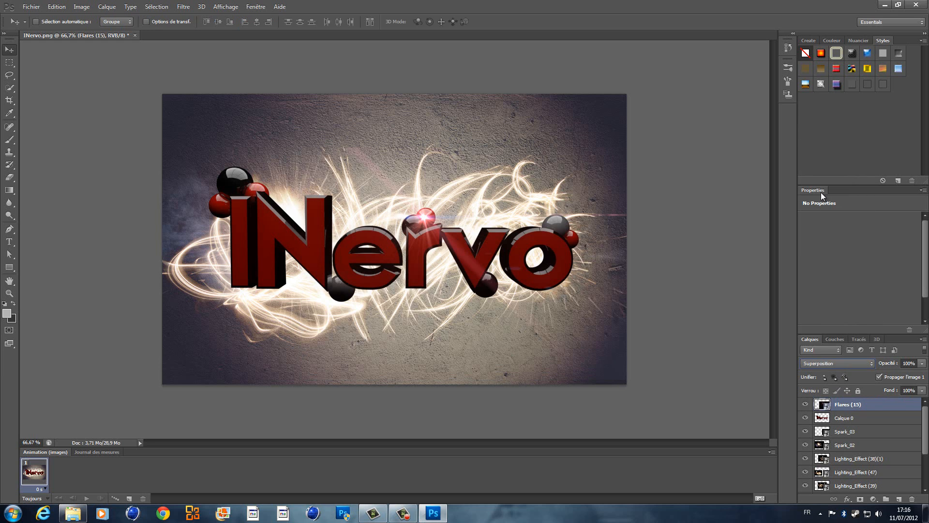
{"action": "left_click_drag", "start_coordinate": [423, 217], "coordinate": [427, 218]}
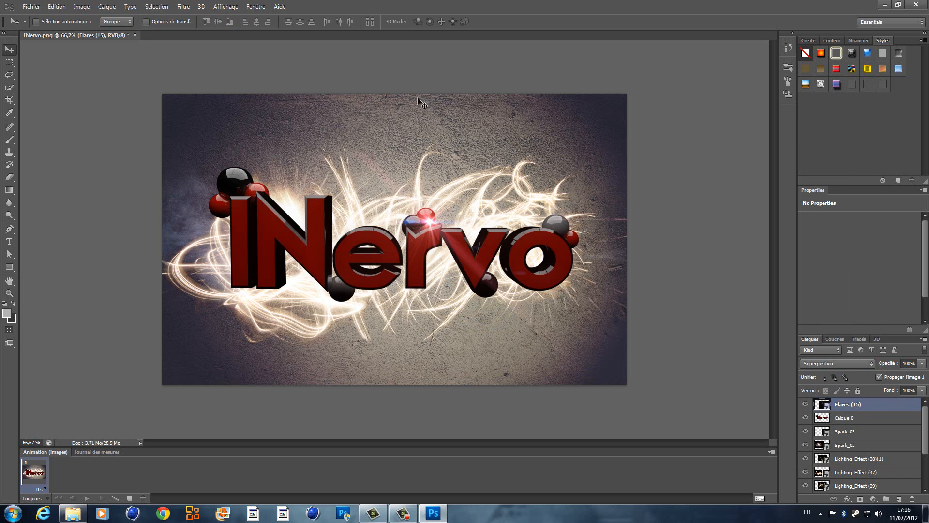
Activate the Brush tool and look through the available brush presets.
{"action": "left_click", "coordinate": [25, 8]}
{"action": "left_click", "coordinate": [351, 61]}
{"action": "left_click", "coordinate": [9, 112]}
{"action": "left_click", "coordinate": [9, 139]}
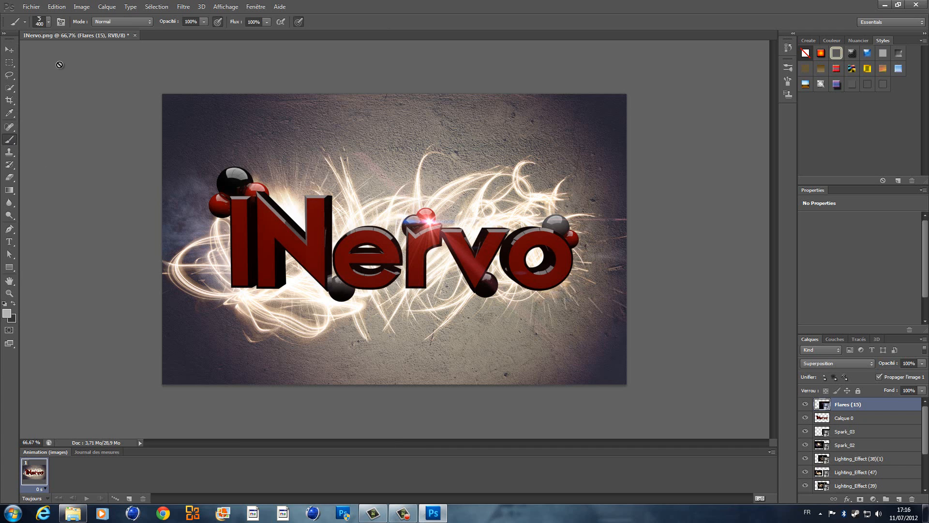
{"action": "left_click", "coordinate": [49, 20]}
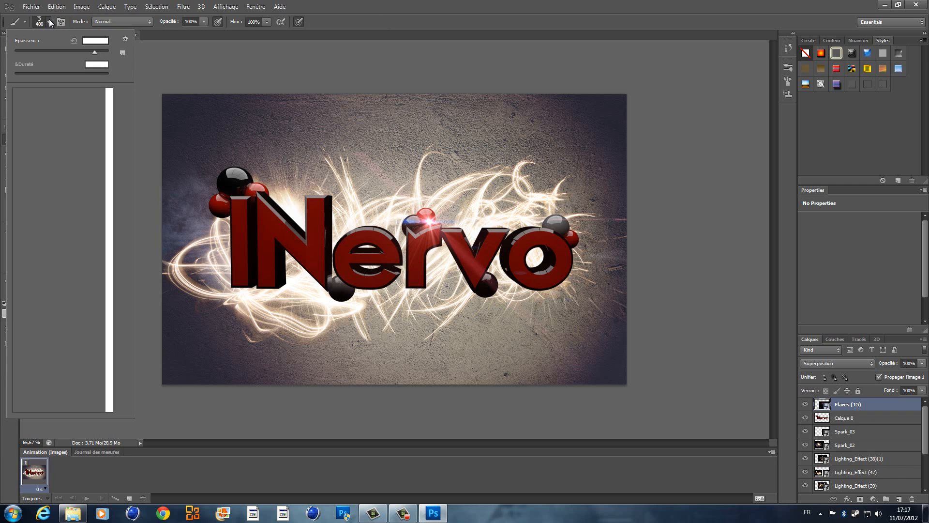
{"action": "mouse_move", "coordinate": [107, 103]}
{"action": "left_mouse_down"}
{"action": "mouse_move", "coordinate": [118, 189]}
{"action": "mouse_move", "coordinate": [115, 362]}
{"action": "mouse_move", "coordinate": [94, 89]}
{"action": "left_mouse_up"}
{"action": "left_click", "coordinate": [55, 19]}
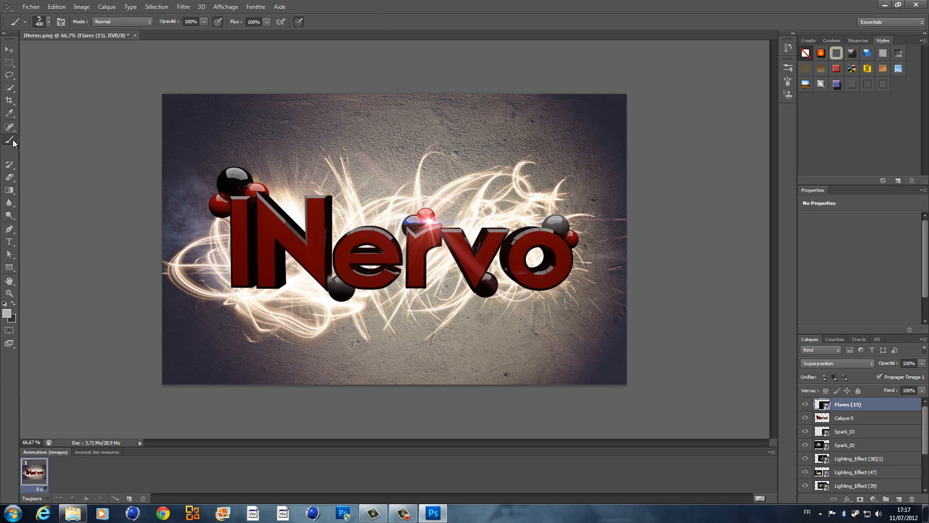
{"action": "left_click", "coordinate": [49, 22]}
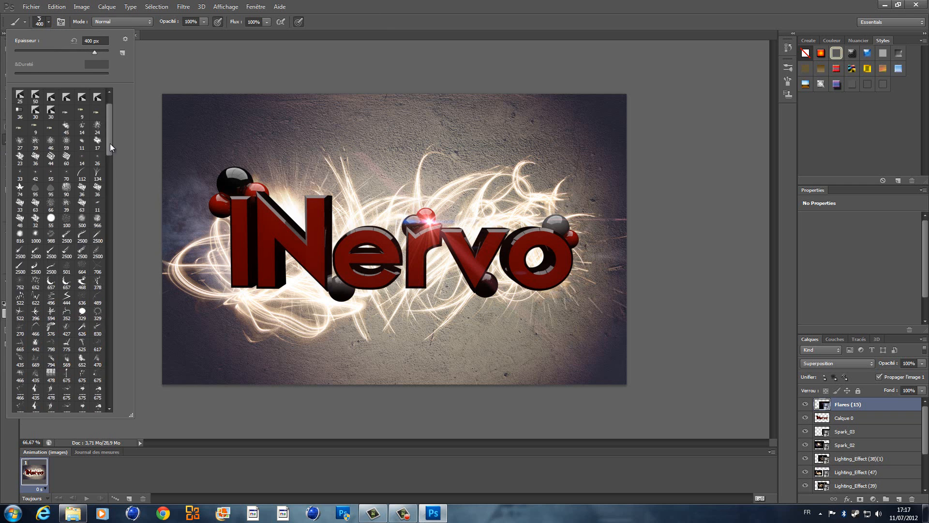
{"action": "mouse_move", "coordinate": [110, 143]}
{"action": "left_mouse_down"}
{"action": "mouse_move", "coordinate": [129, 288]}
{"action": "mouse_move", "coordinate": [115, 393]}
{"action": "left_mouse_up"}
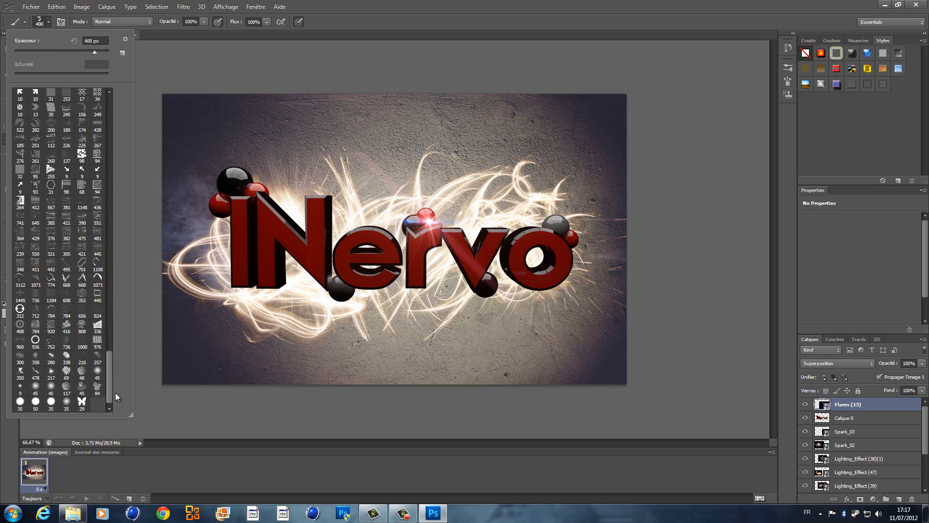
{"action": "left_click", "coordinate": [22, 22]}
Set the foreground colour to white.
{"action": "left_click", "coordinate": [7, 313]}
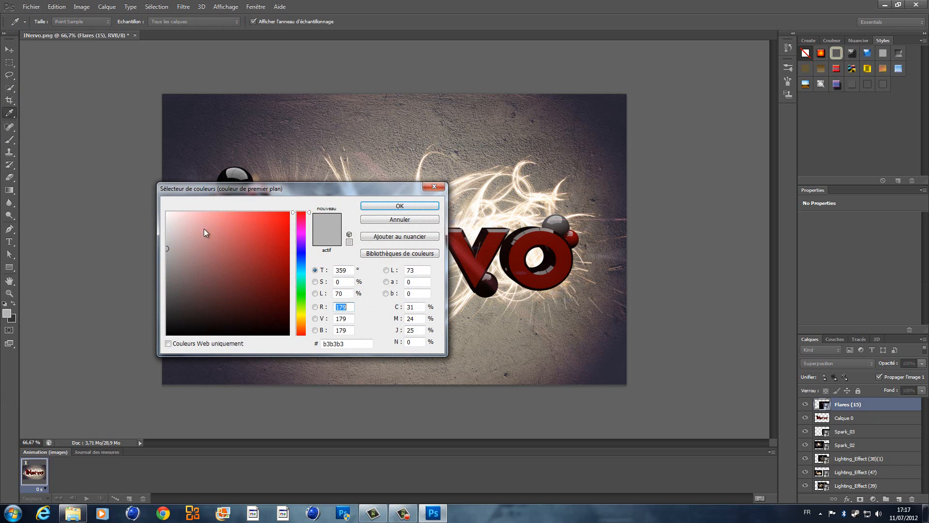
{"action": "left_click_drag", "start_coordinate": [207, 234], "coordinate": [119, 156]}
{"action": "left_click", "coordinate": [385, 207]}
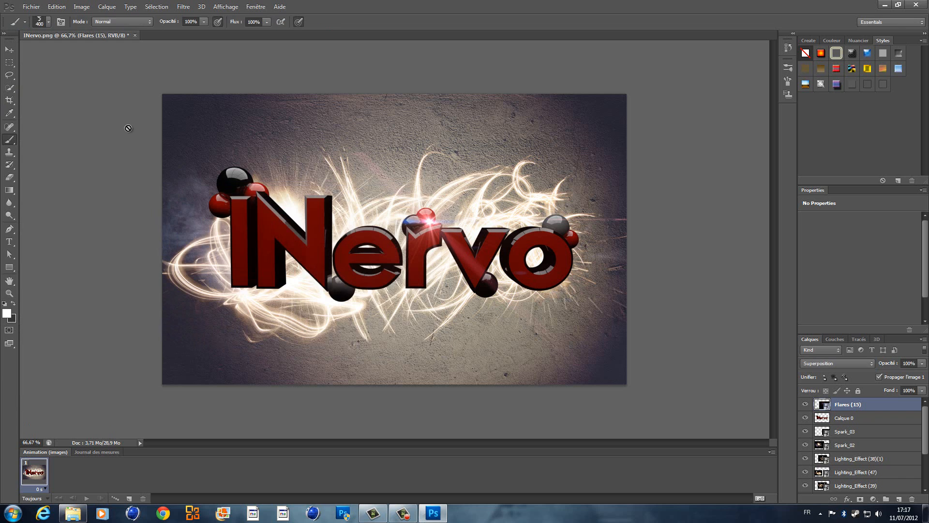
Choose a 400 px paint-drip brush preset and reduce its size to 215 px.
{"action": "left_click", "coordinate": [45, 22]}
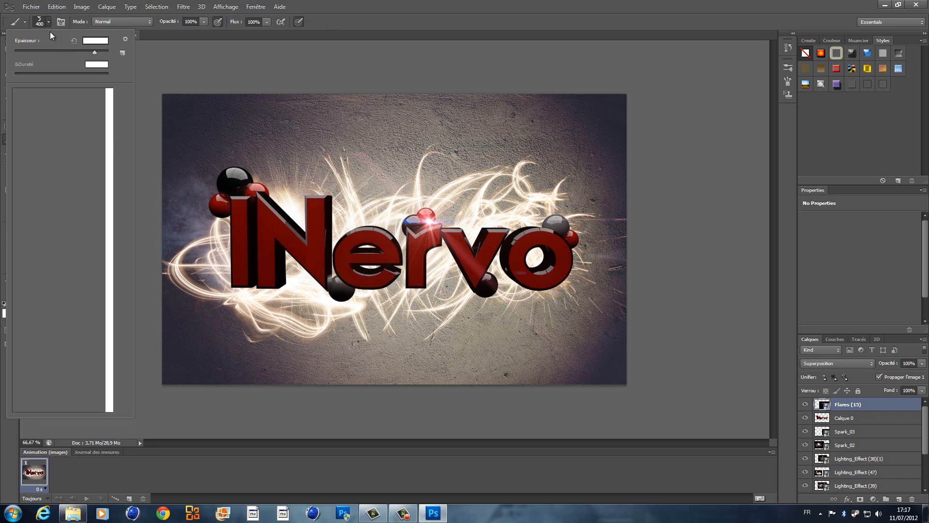
{"action": "scroll", "coordinate": [114, 166], "scroll_direction": "down", "scroll_amount": 5}
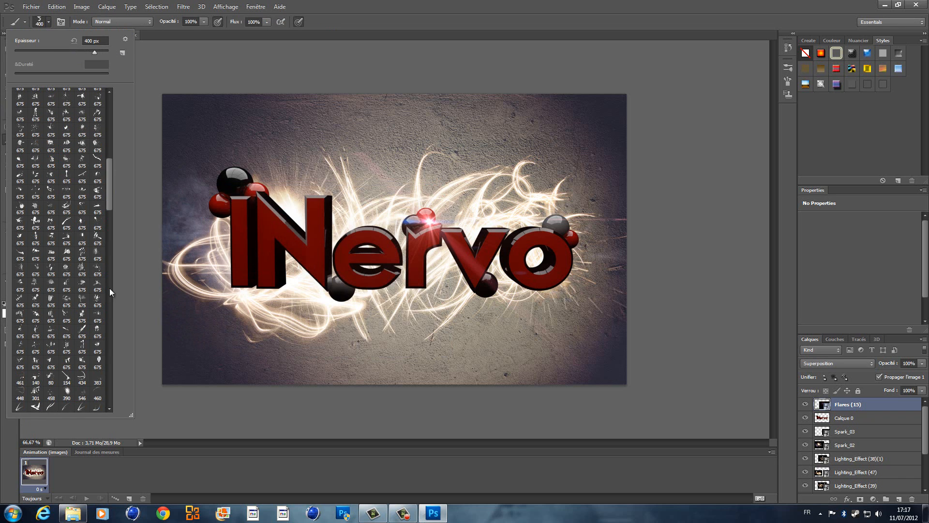
{"action": "left_click_drag", "start_coordinate": [111, 180], "coordinate": [111, 276]}
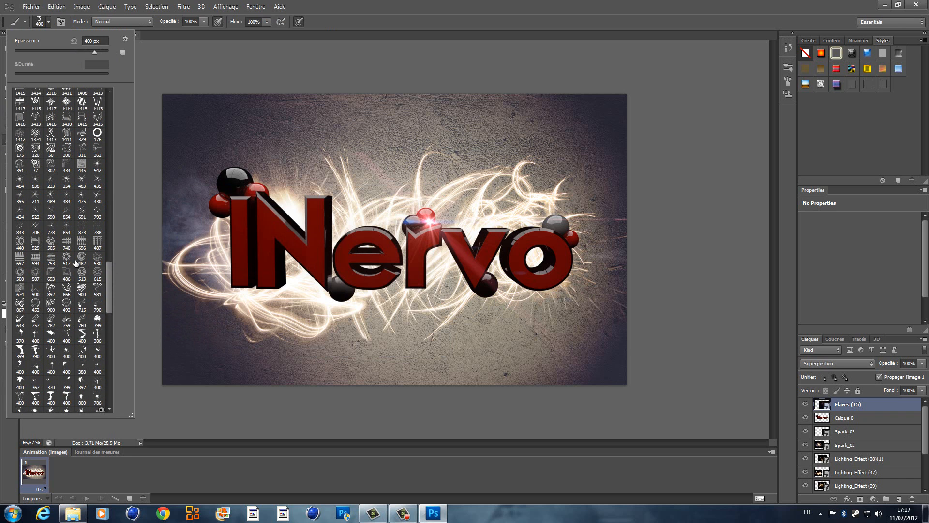
{"action": "scroll", "coordinate": [92, 322], "scroll_direction": "down", "scroll_amount": 2}
{"action": "left_click", "coordinate": [51, 374]}
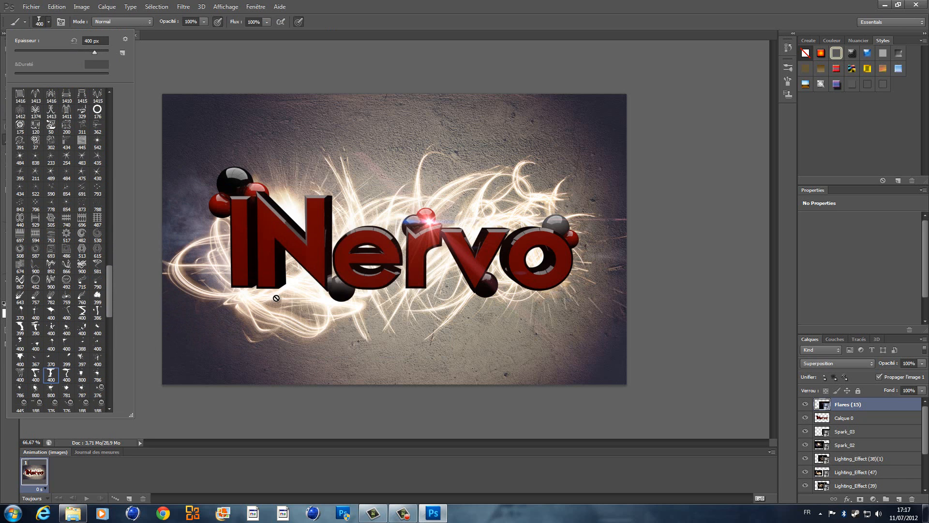
{"action": "left_click", "coordinate": [86, 50]}
{"action": "left_click", "coordinate": [48, 24]}
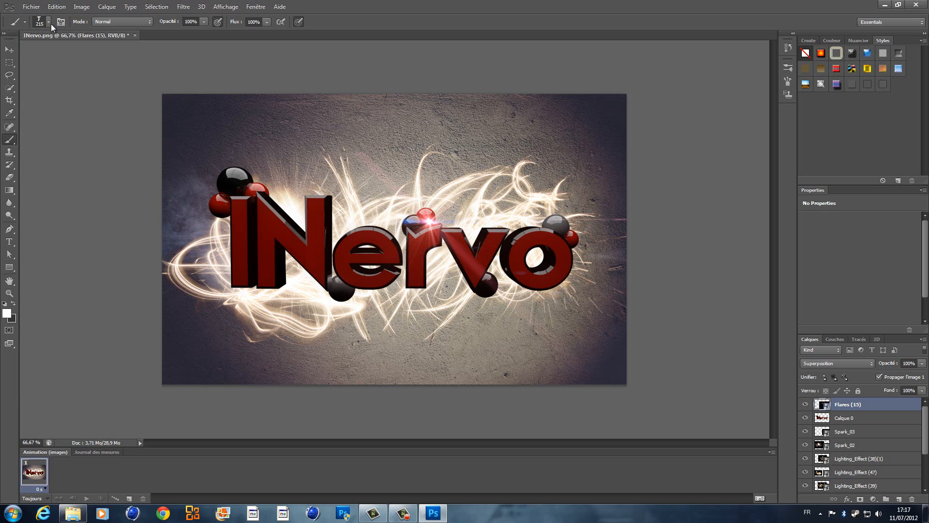
{"action": "left_click", "coordinate": [298, 153]}
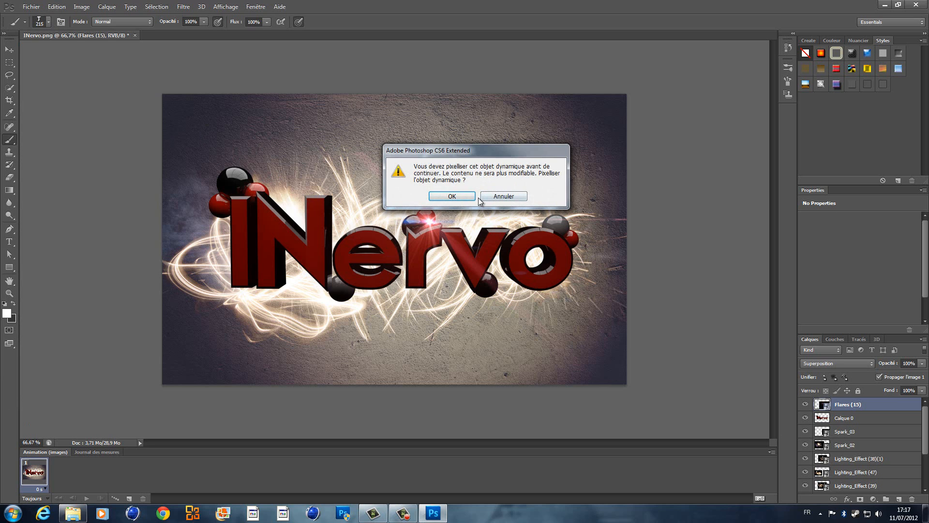
{"action": "left_click", "coordinate": [504, 198]}
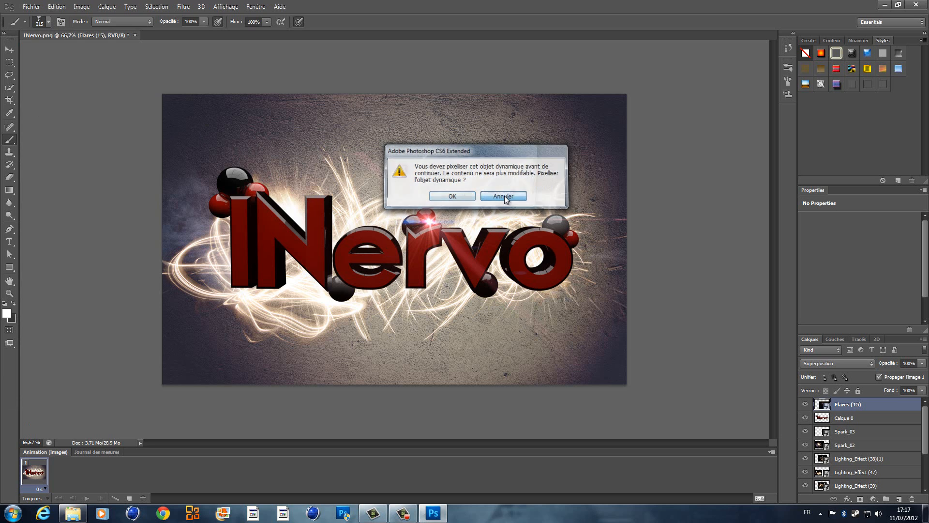
{"action": "left_click", "coordinate": [463, 196]}
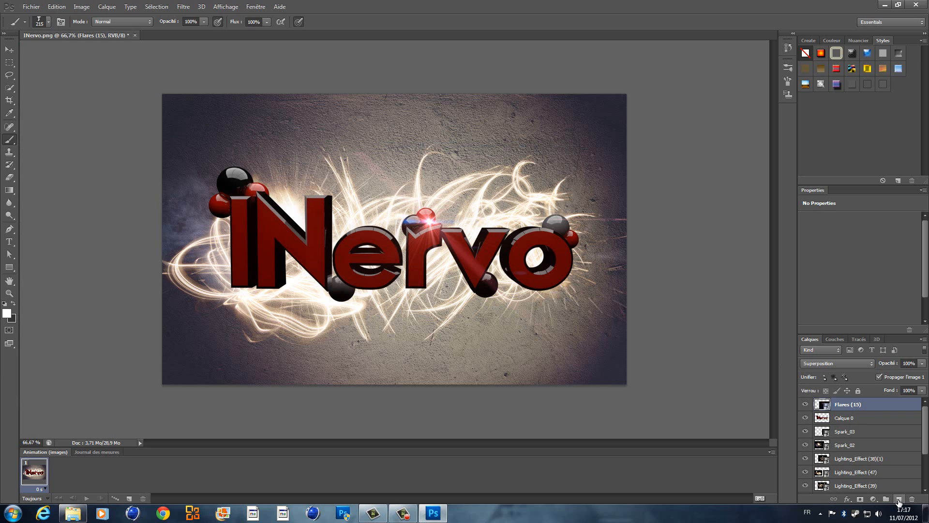
Add two new empty layers above the Flares (15) layer.
{"action": "left_click", "coordinate": [898, 499]}
{"action": "left_click", "coordinate": [899, 499]}
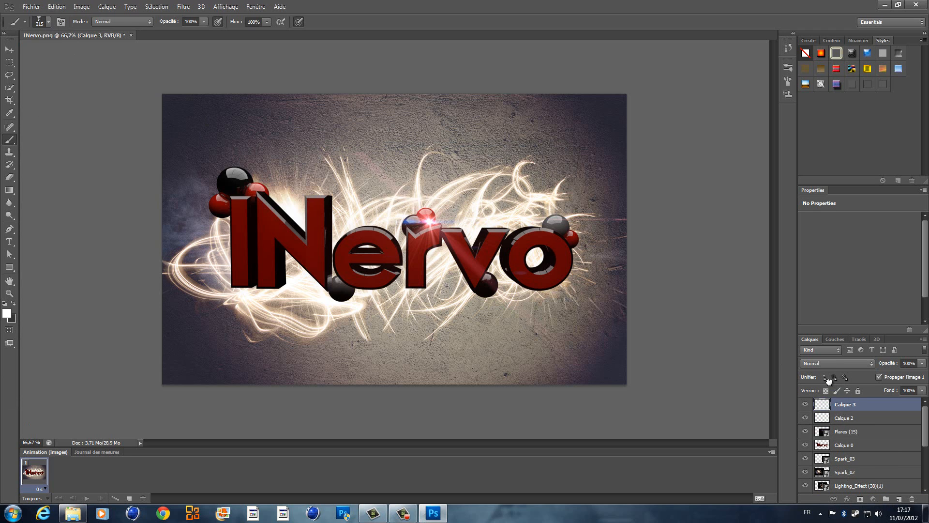
{"action": "right_click", "coordinate": [841, 404]}
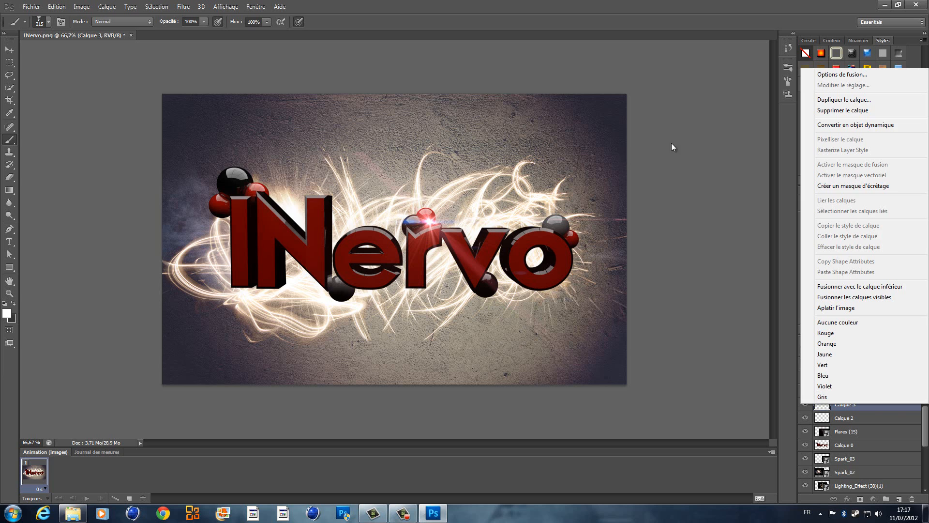
{"action": "left_click", "coordinate": [694, 135]}
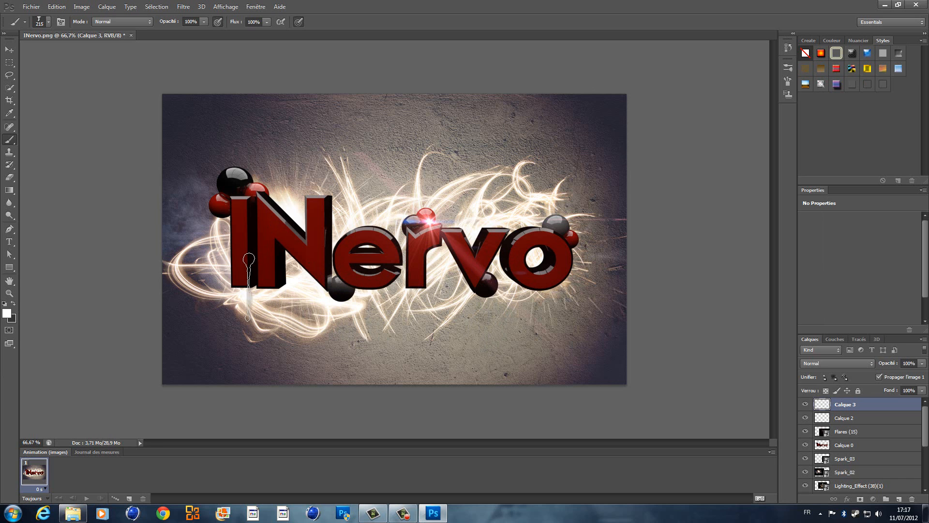
Stamp a black paint drip on Calque 3 hanging from the sphere below the v.
{"action": "left_click_drag", "start_coordinate": [197, 292], "coordinate": [161, 366]}
{"action": "left_click", "coordinate": [403, 209]}
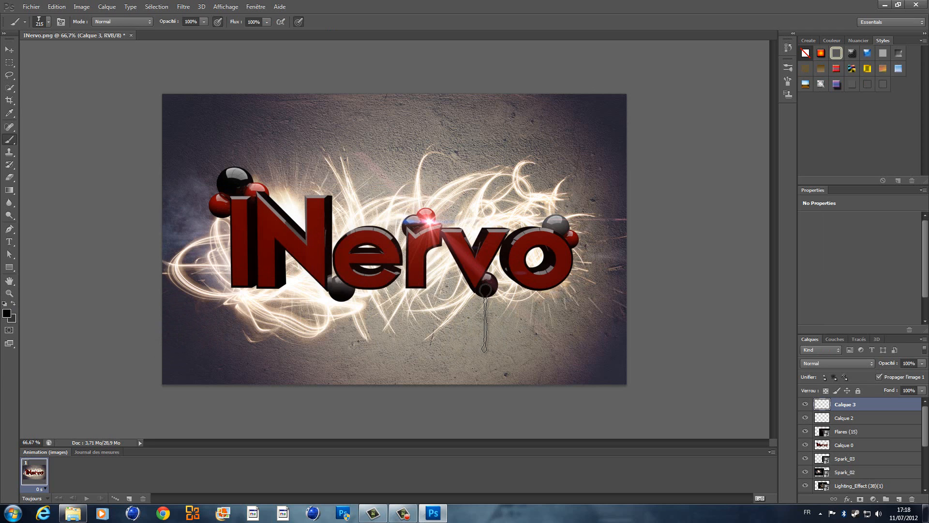
{"action": "left_click", "coordinate": [485, 317]}
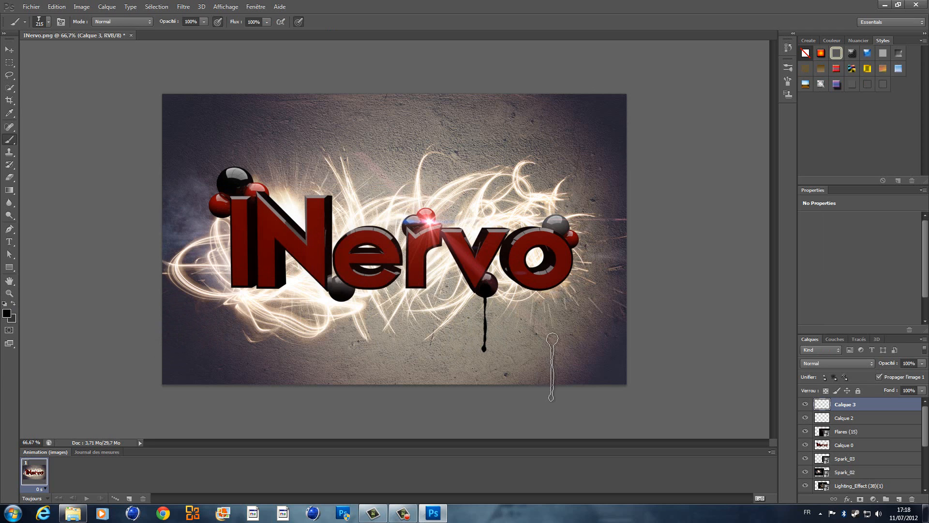
Choose the neighbouring 400 px drip brush, set its size to 185 px and stamp a black drip under the sphere below the N.
{"action": "left_click", "coordinate": [36, 25]}
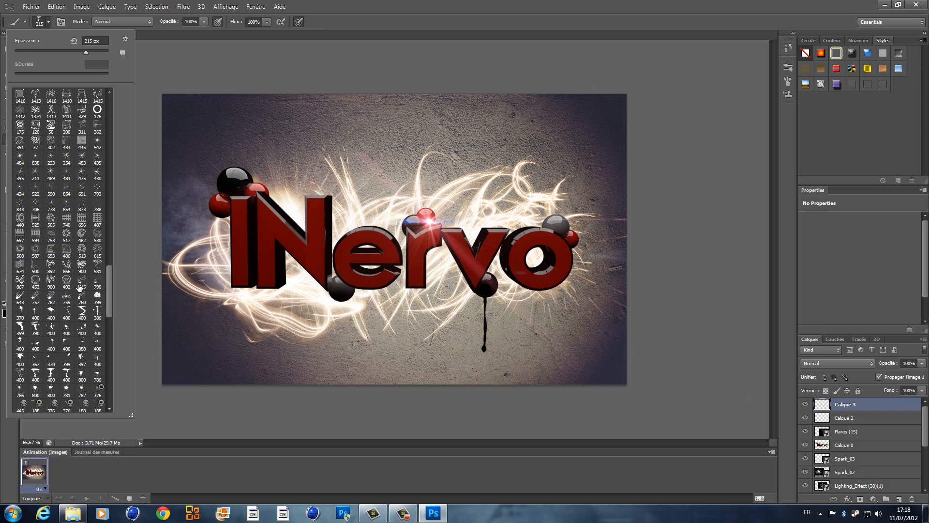
{"action": "scroll", "coordinate": [77, 286], "scroll_direction": "down", "scroll_amount": 1}
{"action": "left_click", "coordinate": [36, 367]}
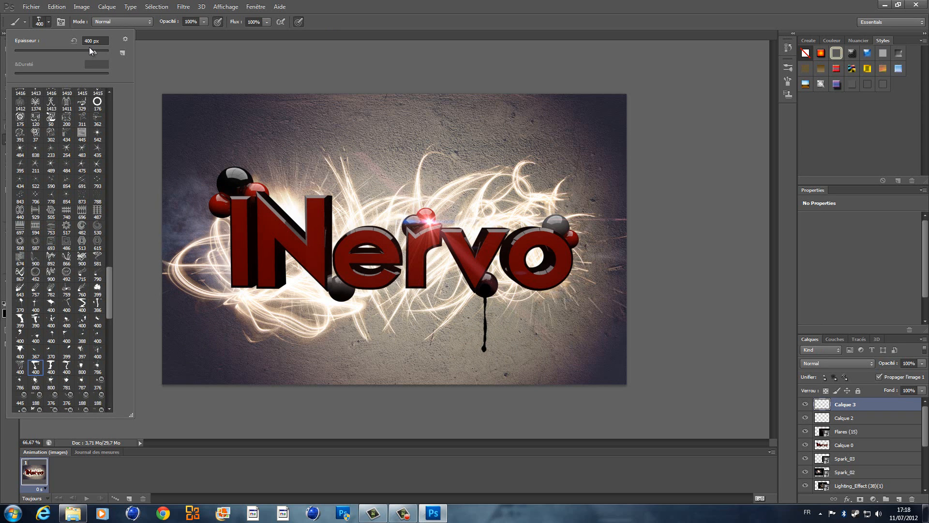
{"action": "left_click_drag", "start_coordinate": [81, 51], "coordinate": [81, 51]}
{"action": "left_click", "coordinate": [341, 317]}
{"action": "left_click", "coordinate": [341, 317]}
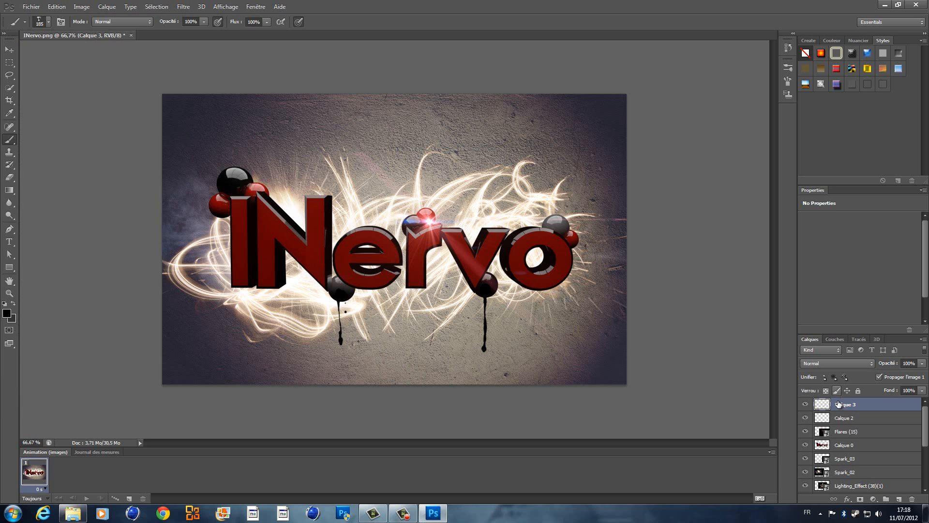
Move the Calque 3 drip layer directly below Calque 0, and select Calque 2.
{"action": "left_click_drag", "start_coordinate": [839, 410], "coordinate": [840, 452]}
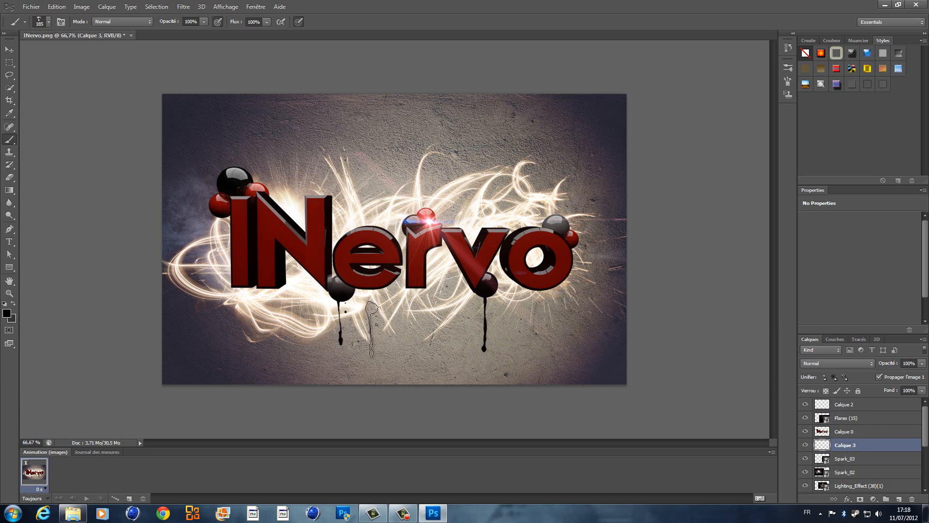
{"action": "left_click", "coordinate": [851, 408]}
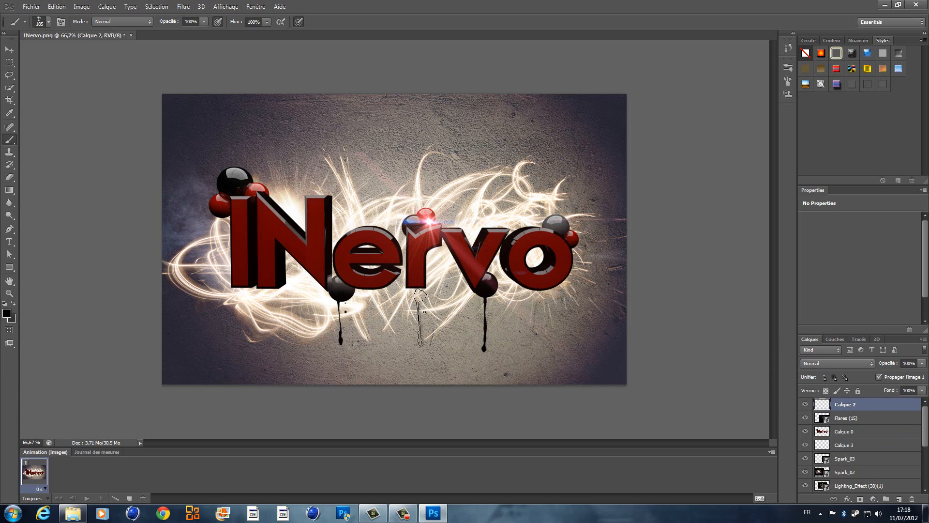
Start loading an additional brush file into the brush presets from the Brushes folder.
{"action": "left_click", "coordinate": [48, 21]}
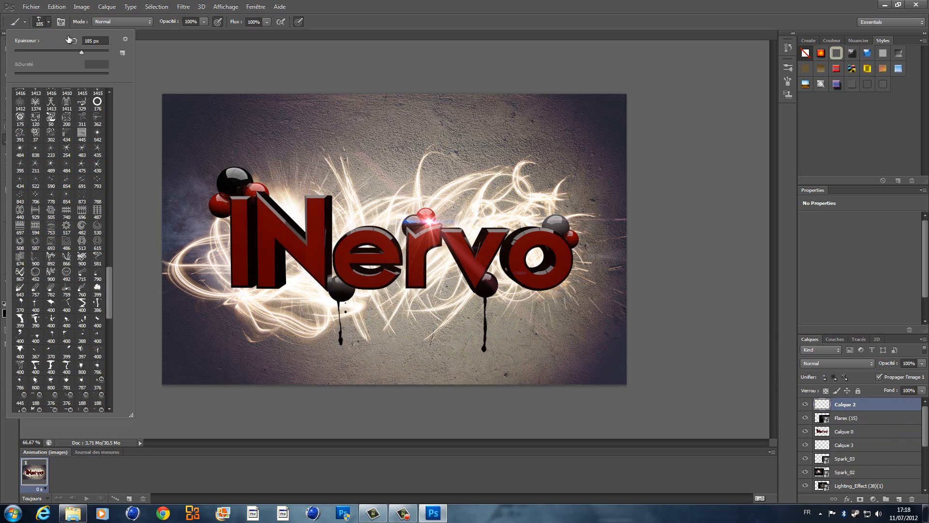
{"action": "left_click", "coordinate": [126, 39]}
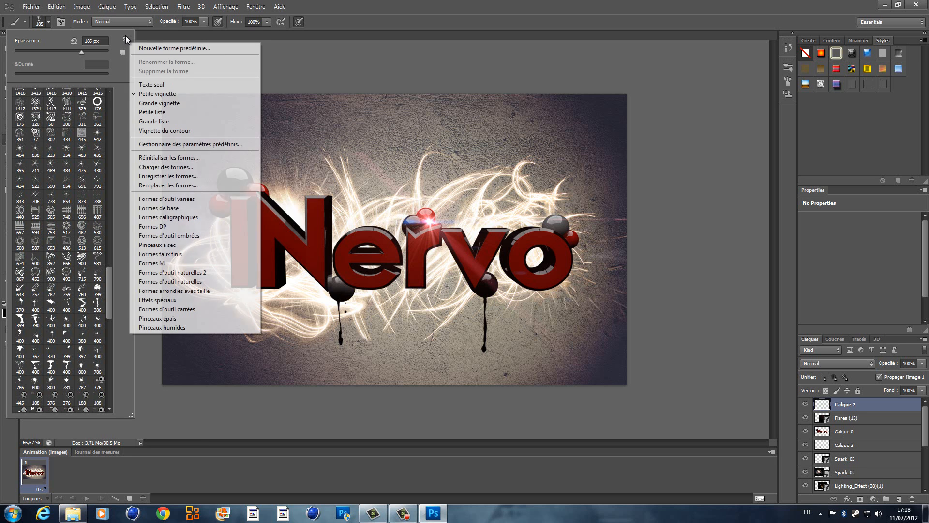
{"action": "left_click", "coordinate": [179, 167]}
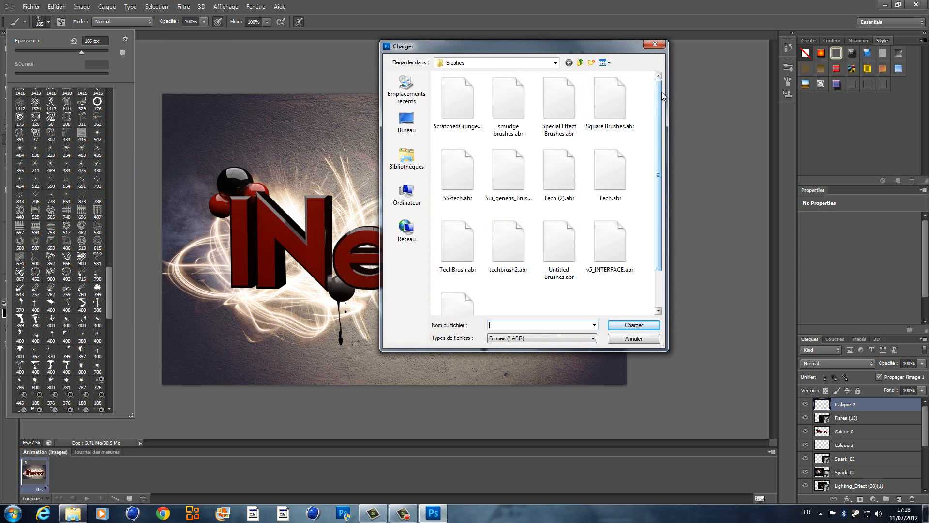
{"action": "scroll", "coordinate": [654, 195], "scroll_direction": "down", "scroll_amount": 2}
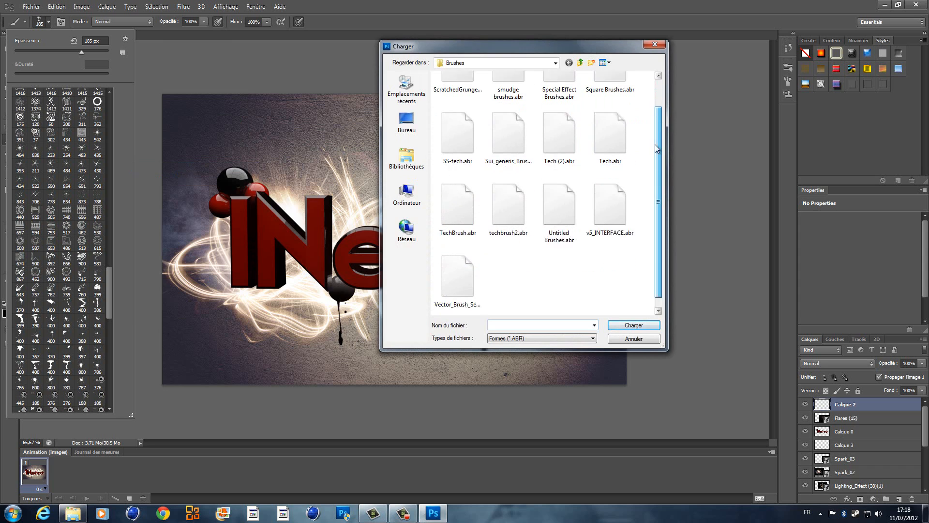
{"action": "left_click", "coordinate": [580, 63]}
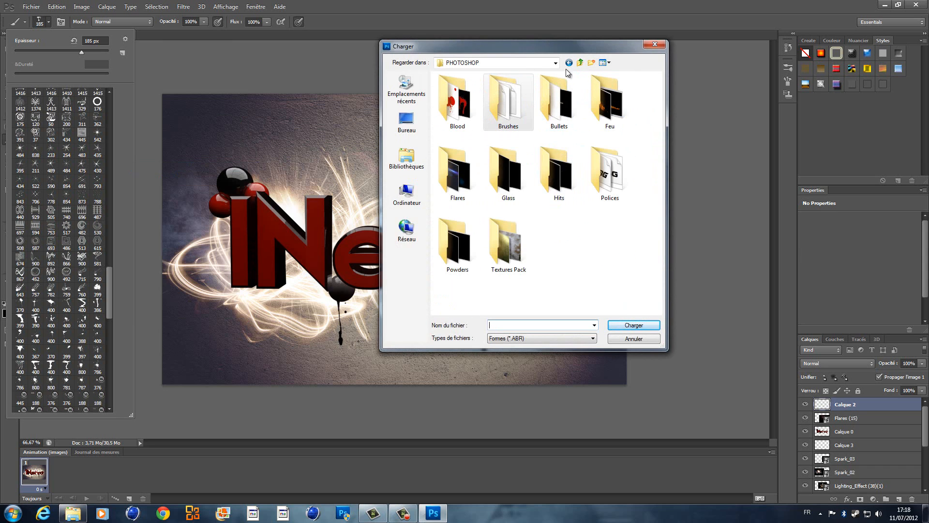
{"action": "left_click", "coordinate": [579, 63]}
{"action": "left_click", "coordinate": [580, 63]}
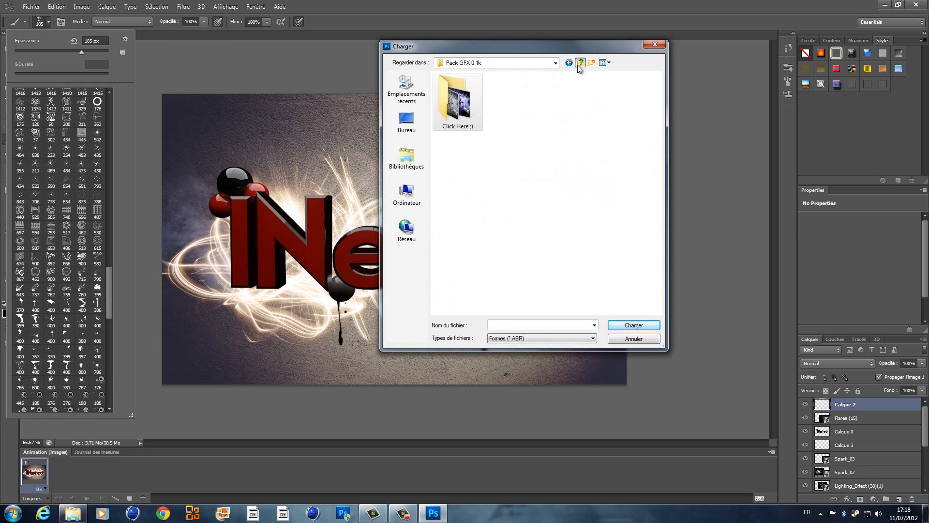
{"action": "left_click", "coordinate": [579, 63]}
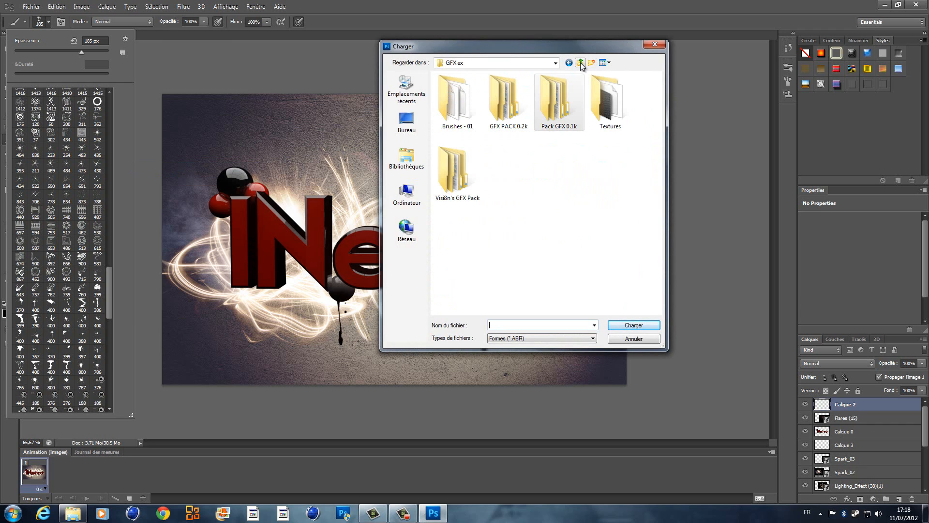
{"action": "double_click", "coordinate": [559, 108]}
{"action": "double_click", "coordinate": [456, 104]}
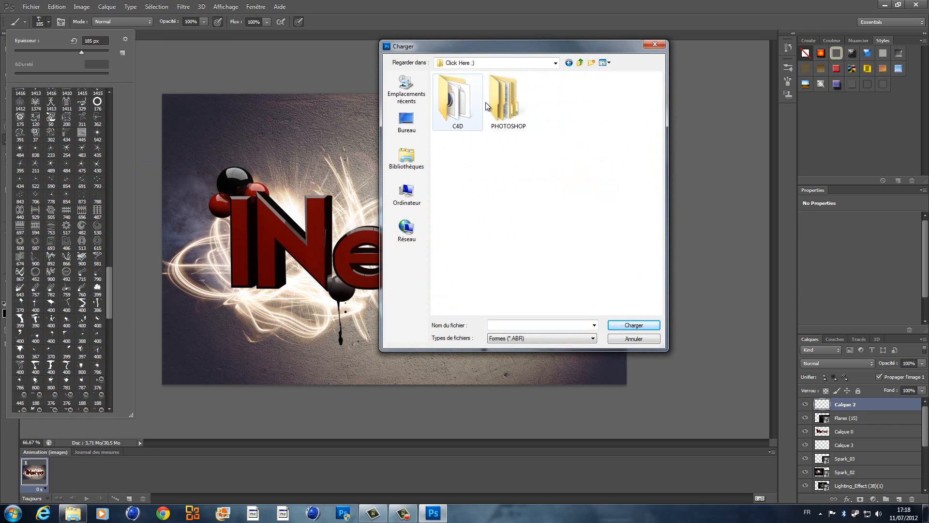
{"action": "double_click", "coordinate": [515, 107]}
{"action": "double_click", "coordinate": [517, 101]}
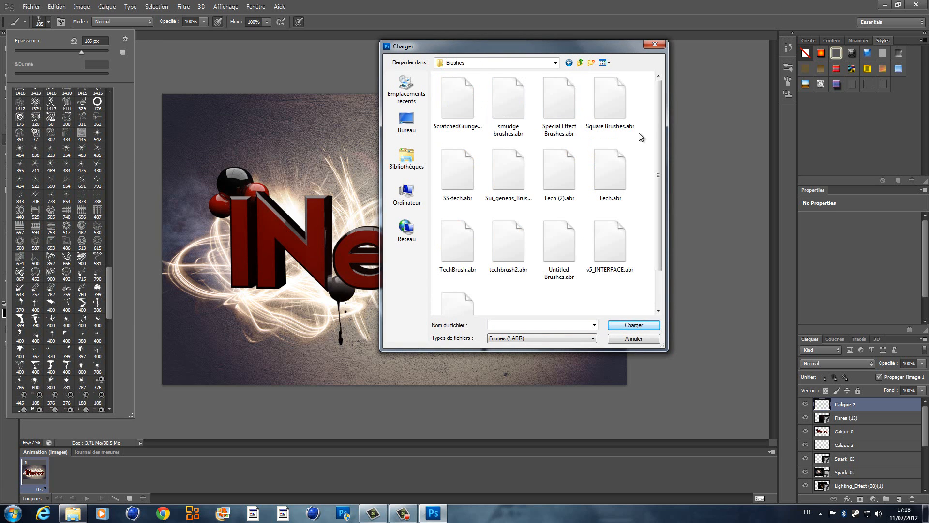
Load the Untitled Brushes.abr brush set from the Brushes folder.
{"action": "left_click_drag", "start_coordinate": [658, 132], "coordinate": [656, 171]}
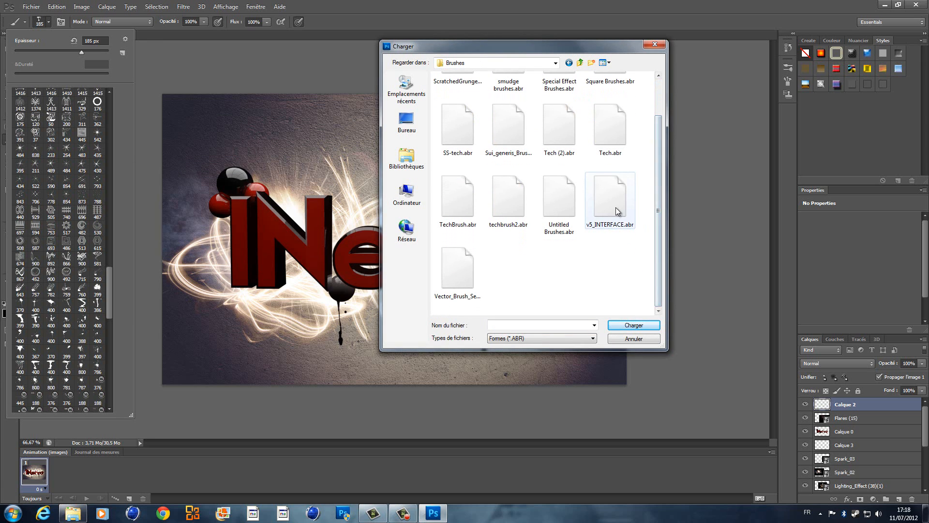
{"action": "double_click", "coordinate": [576, 199]}
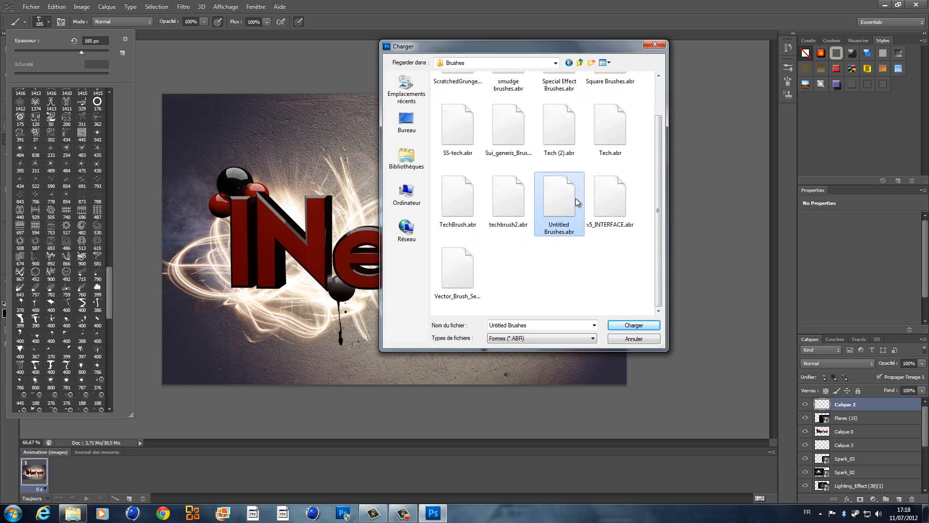
Try the 1874 px brush from the end of the expanded brush presets.
{"action": "scroll", "coordinate": [97, 283], "scroll_direction": "down", "scroll_amount": 12}
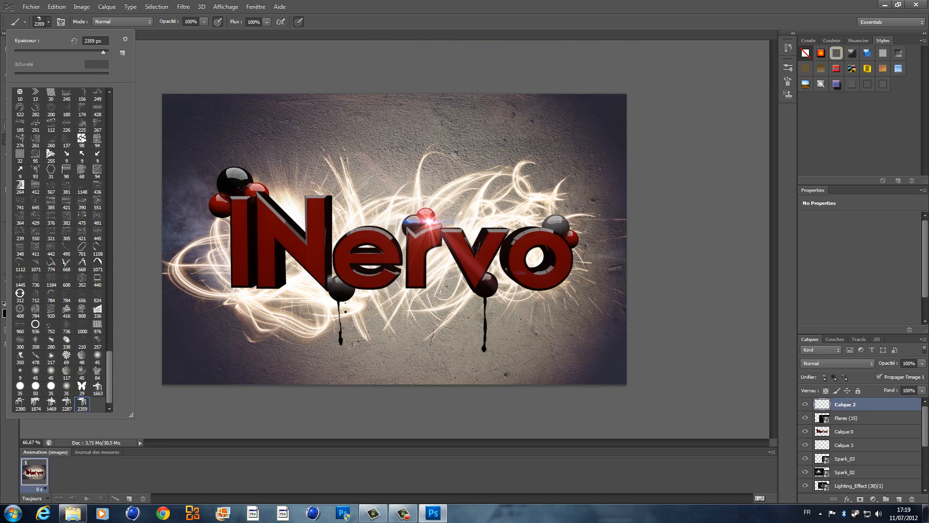
{"action": "left_click", "coordinate": [98, 387]}
{"action": "left_click", "coordinate": [35, 404]}
{"action": "left_click", "coordinate": [51, 26]}
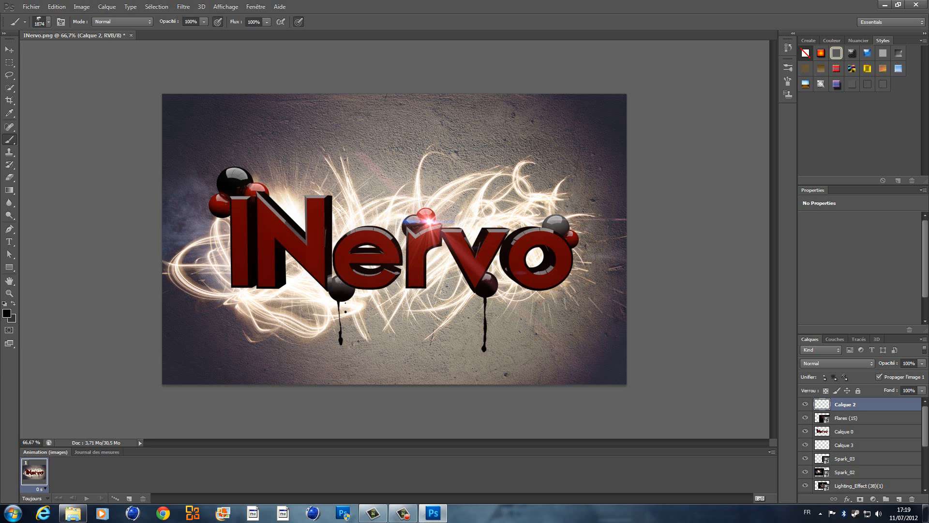
Choose the 421 px tech interface brush and lower its opacity to 50%.
{"action": "left_click", "coordinate": [48, 21]}
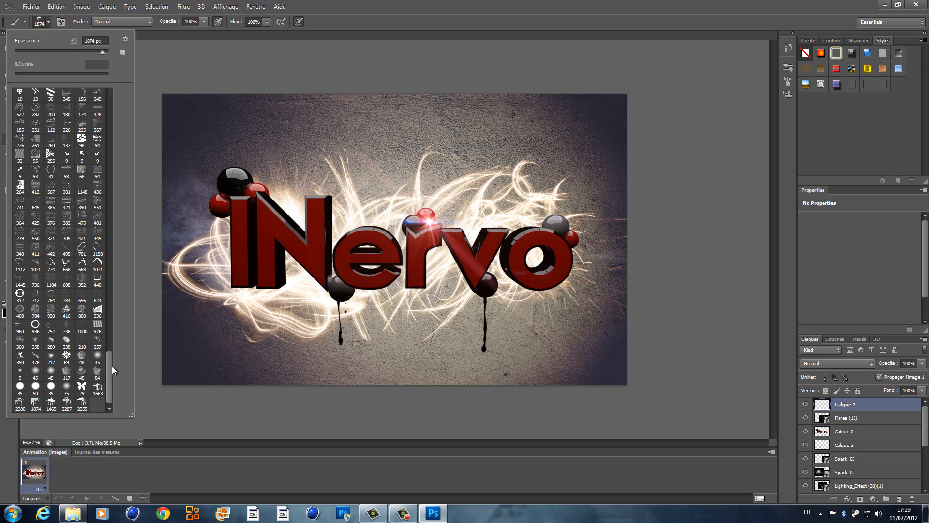
{"action": "left_click_drag", "start_coordinate": [112, 366], "coordinate": [111, 334]}
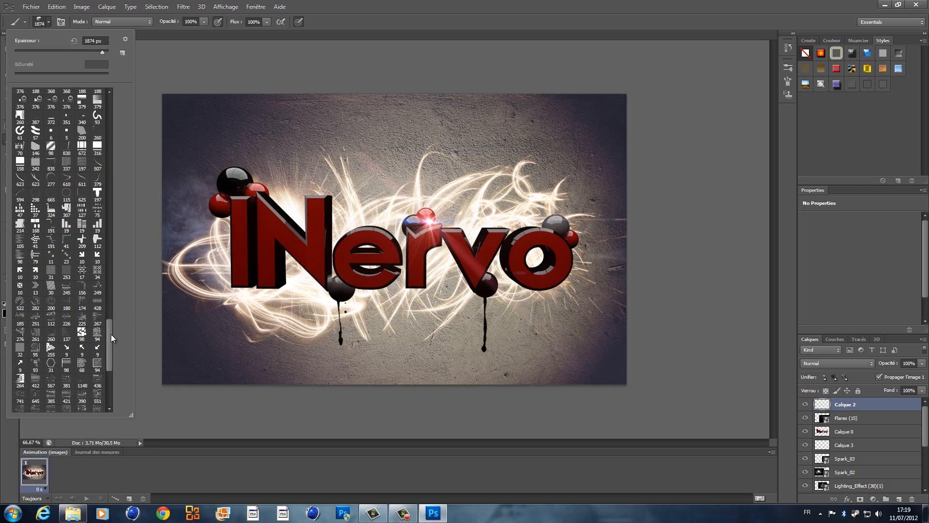
{"action": "left_click", "coordinate": [66, 394]}
{"action": "left_click", "coordinate": [47, 22]}
{"action": "left_click", "coordinate": [204, 21]}
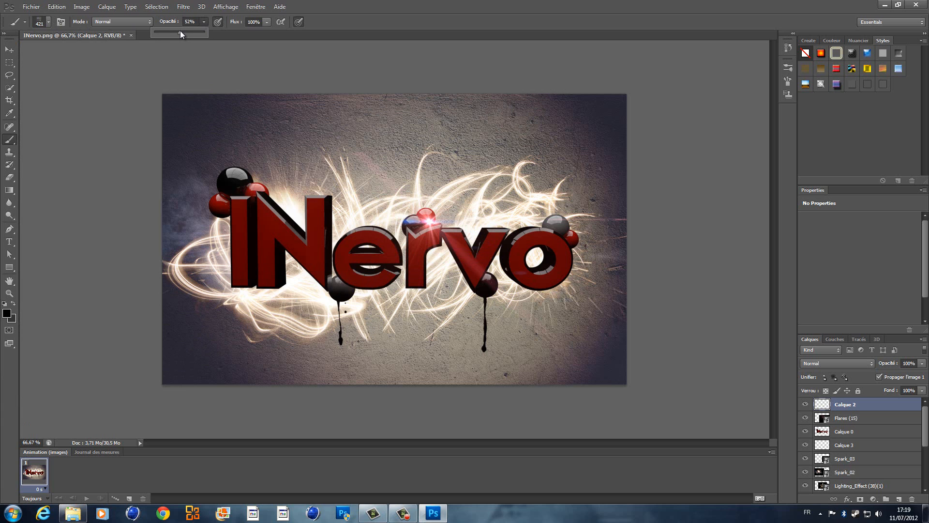
Set the foreground colour to white for the brush.
{"action": "left_click", "coordinate": [7, 314]}
{"action": "left_click_drag", "start_coordinate": [200, 256], "coordinate": [131, 163]}
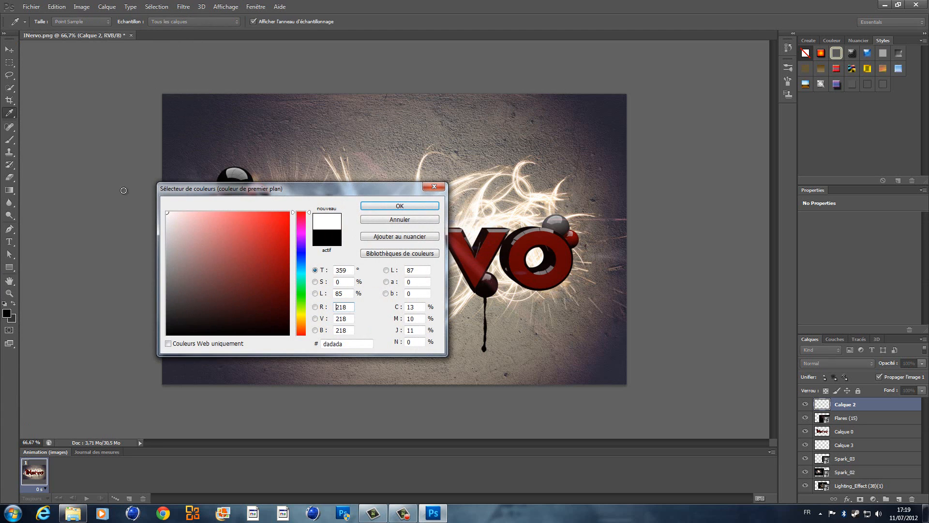
{"action": "left_click", "coordinate": [423, 206]}
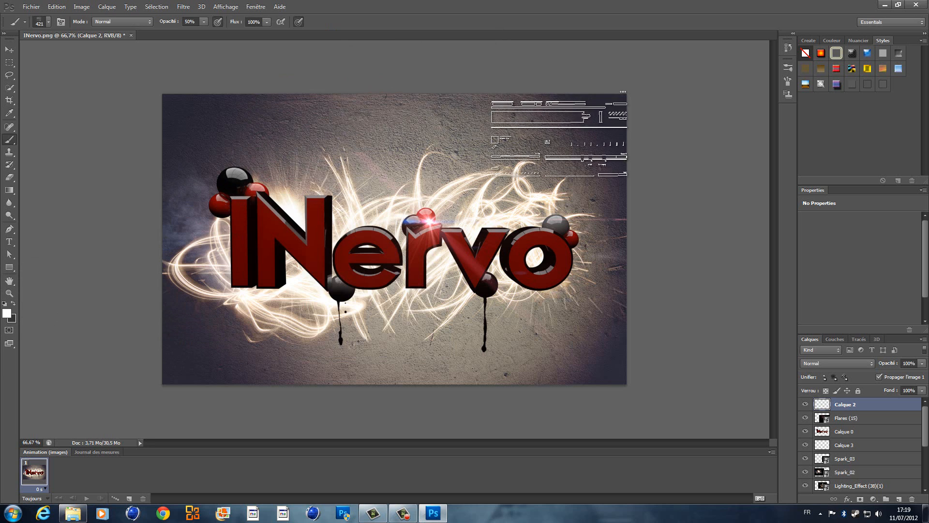
Set the tech brush to 319 px and 39% opacity, and stamp it on Calque 3 in the image's upper-right corner.
{"action": "left_click", "coordinate": [48, 22]}
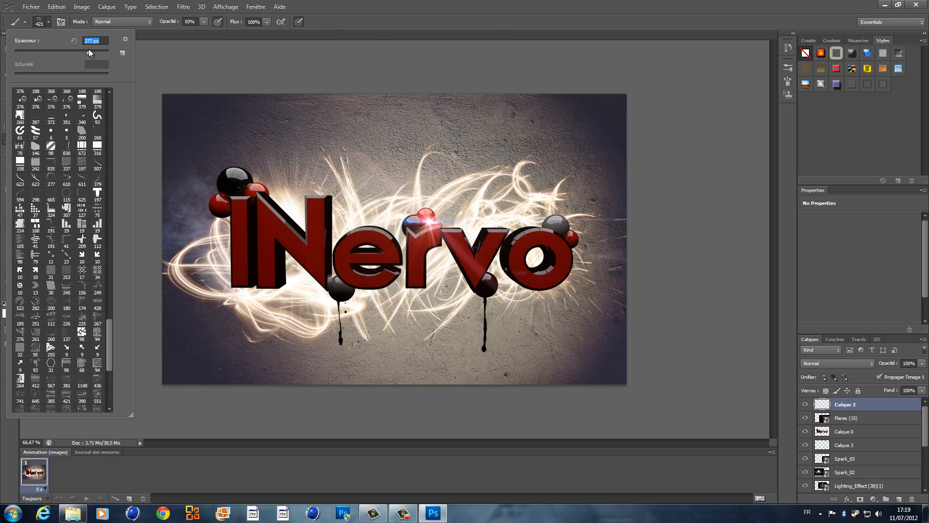
{"action": "left_click_drag", "start_coordinate": [89, 49], "coordinate": [97, 53]}
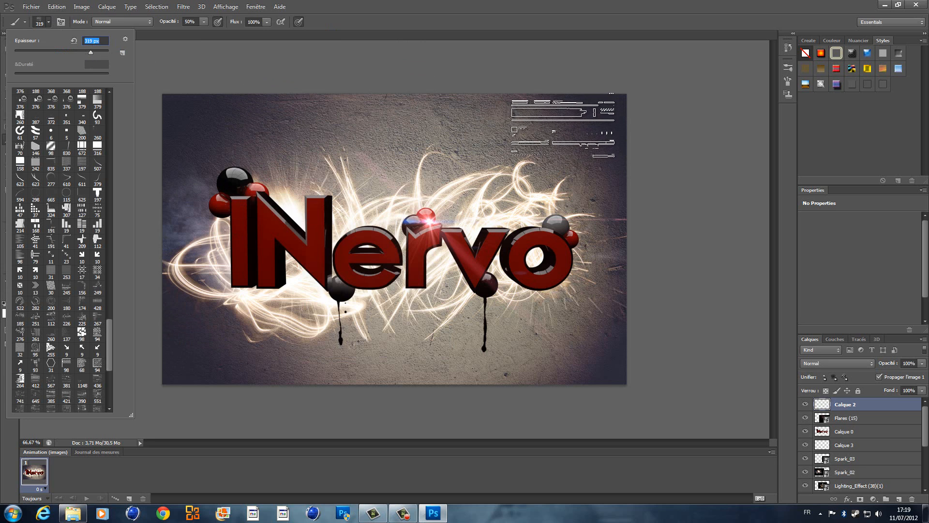
{"action": "key", "text": "Return"}
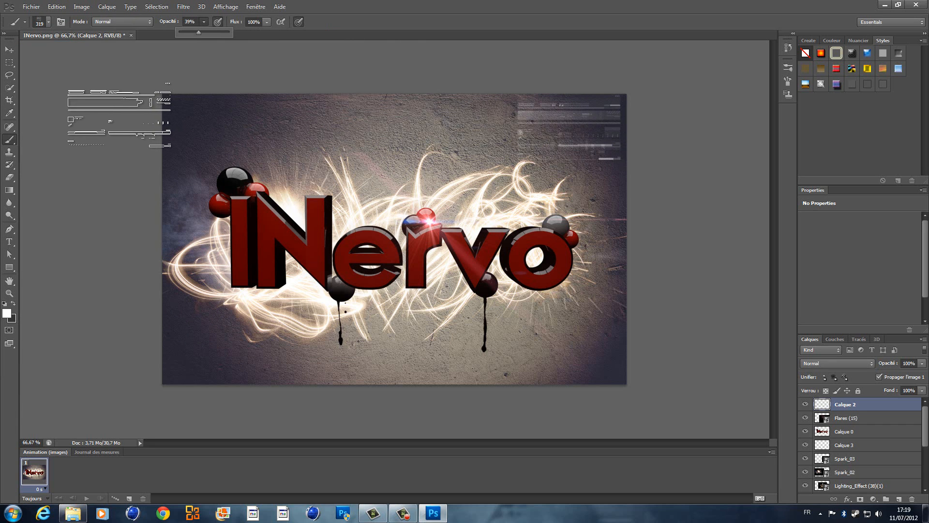
{"action": "key", "text": "ctrl+z"}
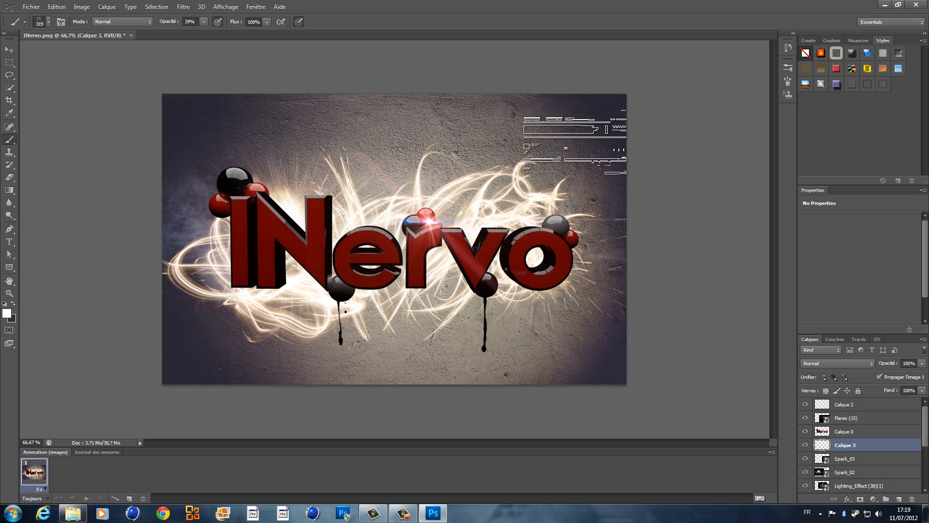
{"action": "left_click", "coordinate": [566, 129]}
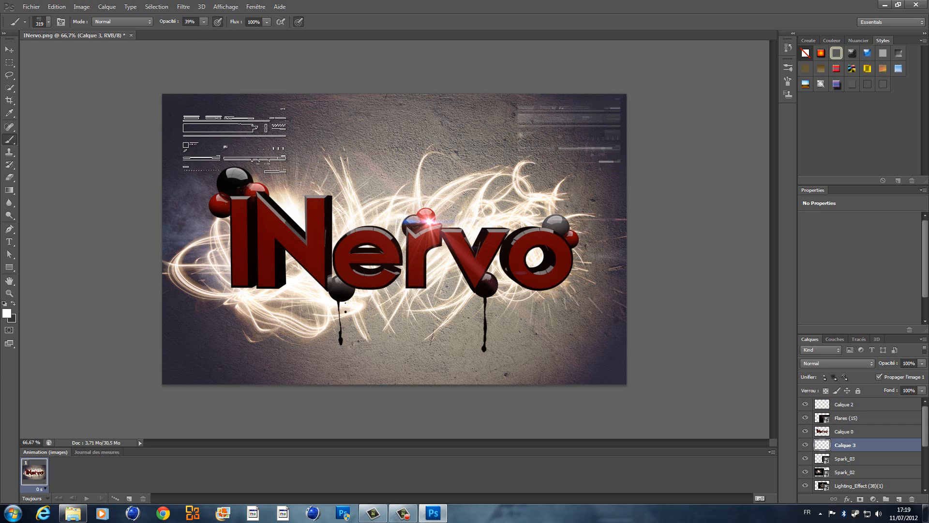
Choose the 567 px tech brush, reduce it to 339 px and stamp it on Calque 3 in the image's lower-right corner.
{"action": "left_click", "coordinate": [49, 21]}
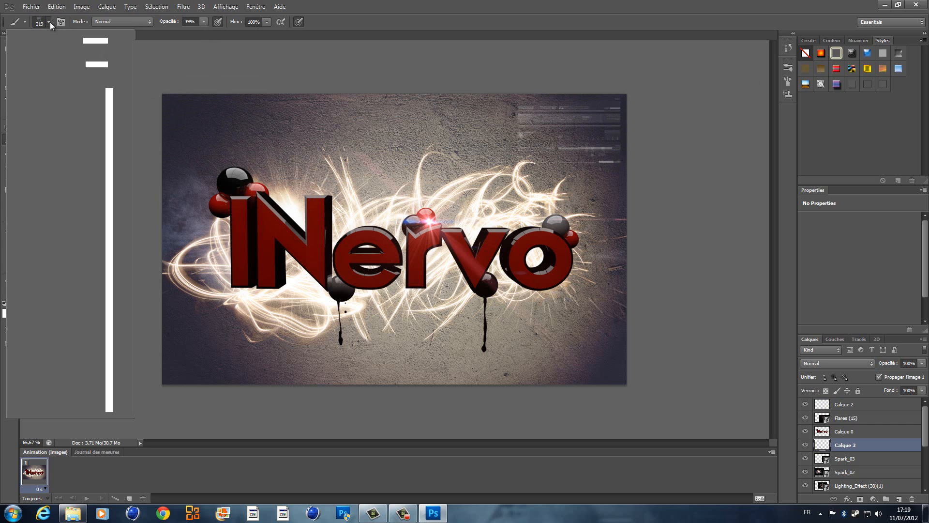
{"action": "scroll", "coordinate": [107, 331], "scroll_direction": "down", "scroll_amount": 1}
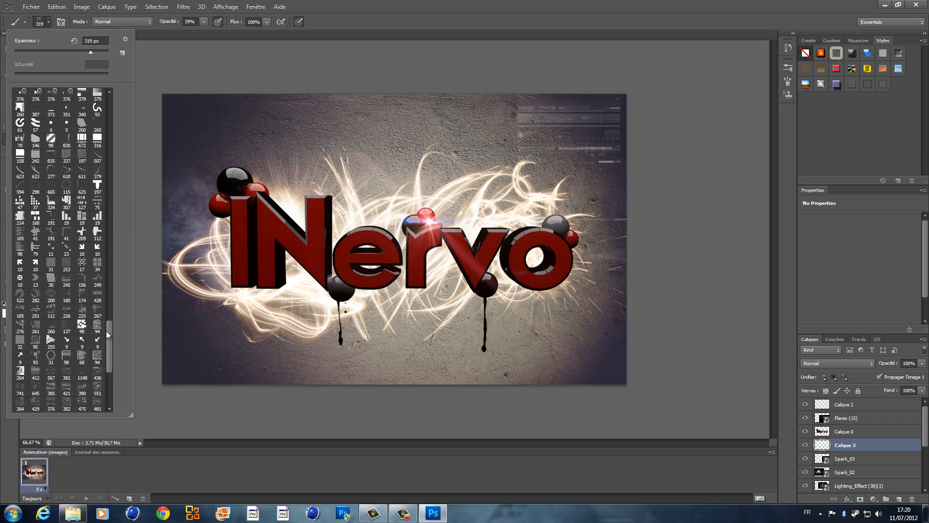
{"action": "scroll", "coordinate": [110, 345], "scroll_direction": "down", "scroll_amount": 3}
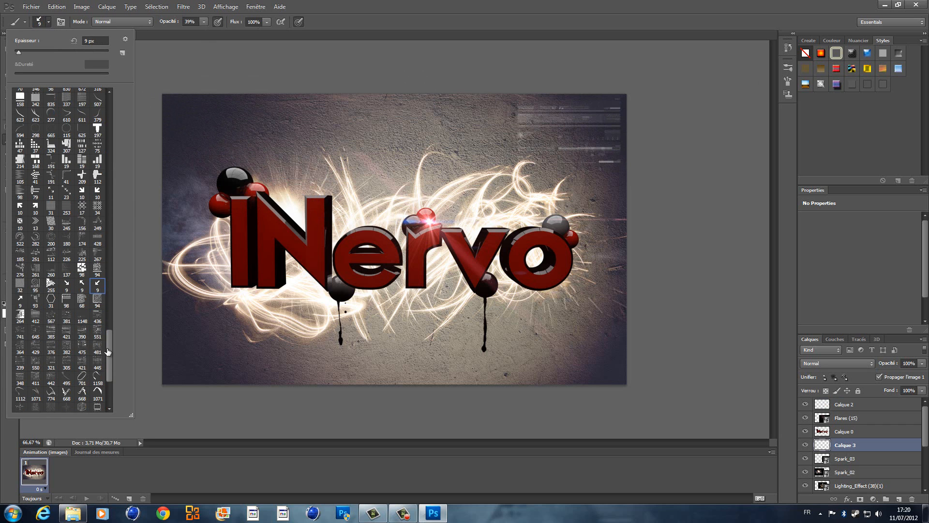
{"action": "left_click", "coordinate": [20, 317]}
{"action": "left_click", "coordinate": [35, 317]}
{"action": "left_click", "coordinate": [50, 317]}
{"action": "left_click", "coordinate": [271, 149]}
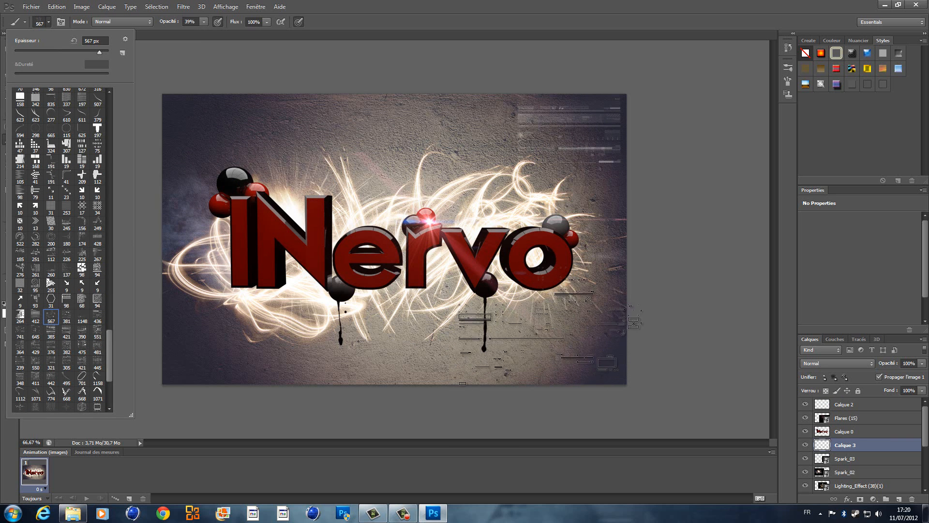
{"action": "left_click", "coordinate": [91, 50]}
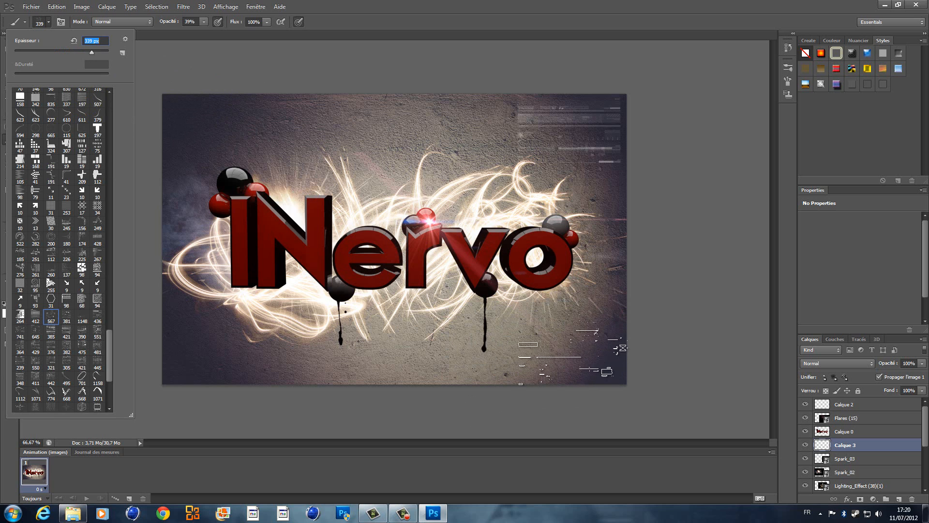
{"action": "left_click", "coordinate": [571, 348]}
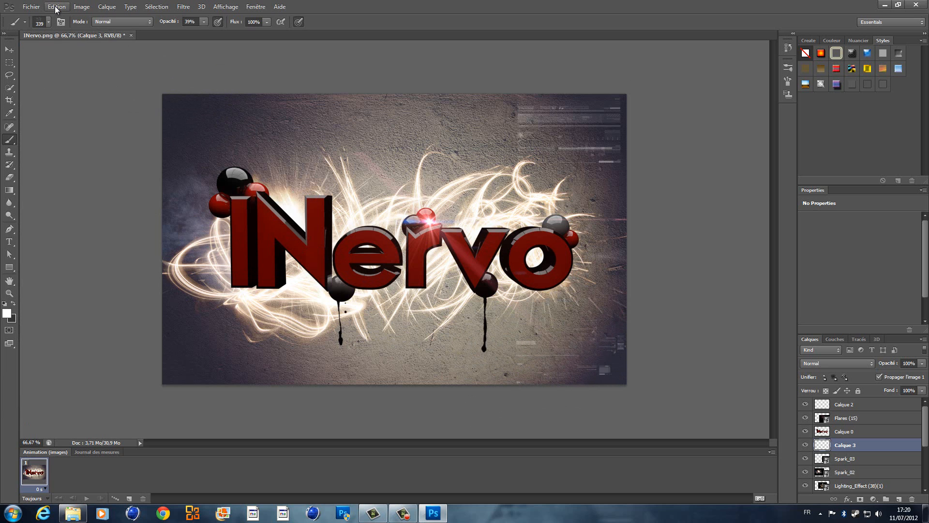
Choose the 305 px tech brush and stamp it on Calque 3 in the image's upper-left corner.
{"action": "left_click", "coordinate": [49, 23]}
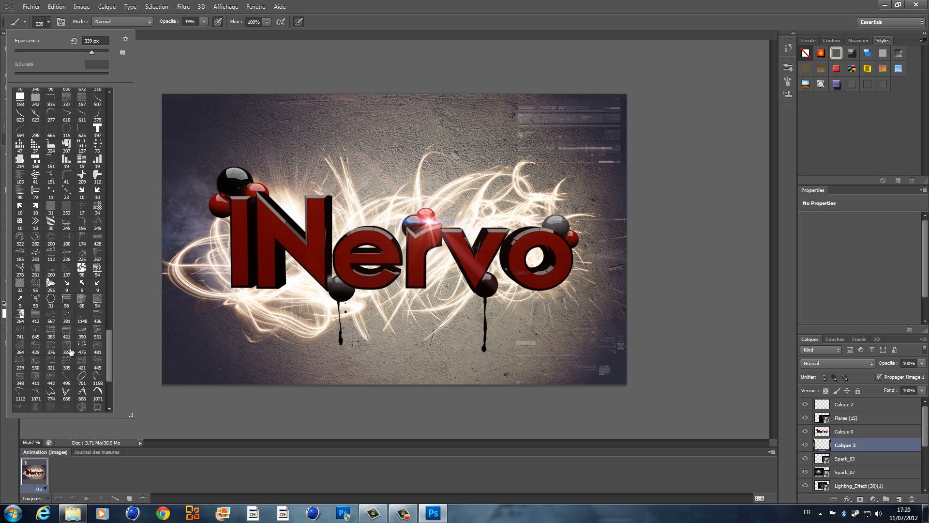
{"action": "left_click", "coordinate": [67, 363]}
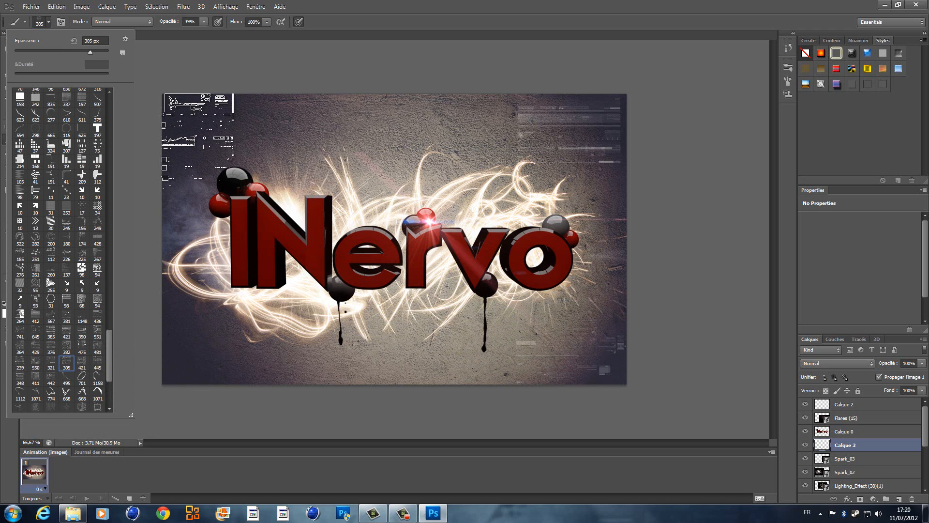
{"action": "left_click", "coordinate": [199, 144]}
{"action": "key", "text": "ctrl+z"}
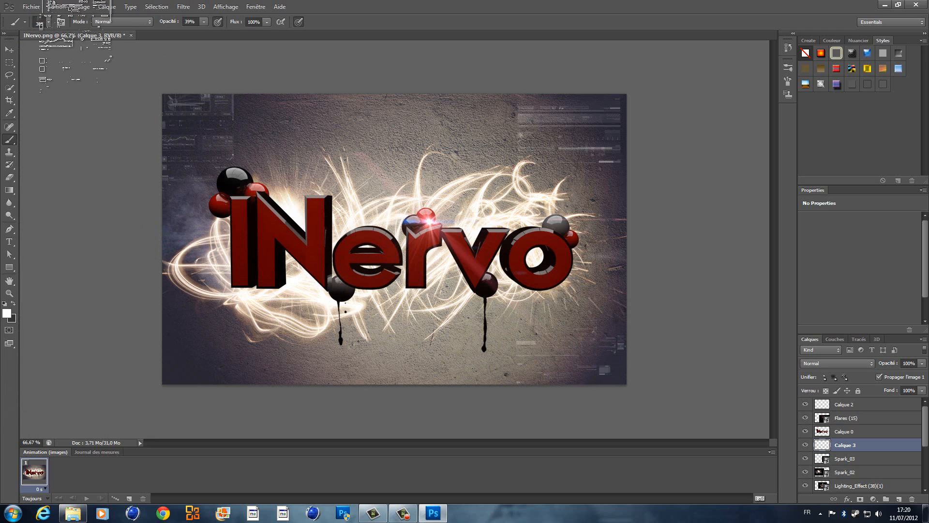
Choose the 382 px tech brush, reduce it to 339 px at 71% opacity and stamp it on Calque 3 above the letters r and v.
{"action": "left_click", "coordinate": [49, 23]}
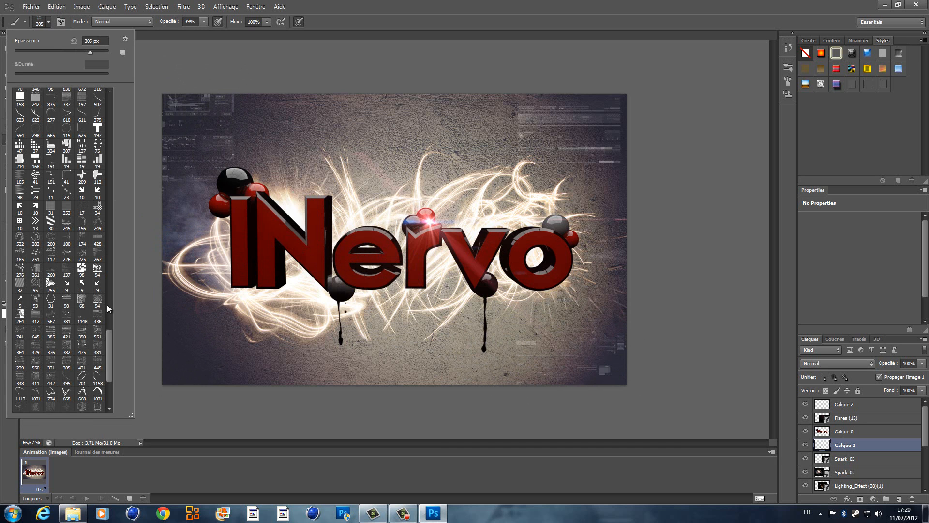
{"action": "left_click", "coordinate": [67, 350]}
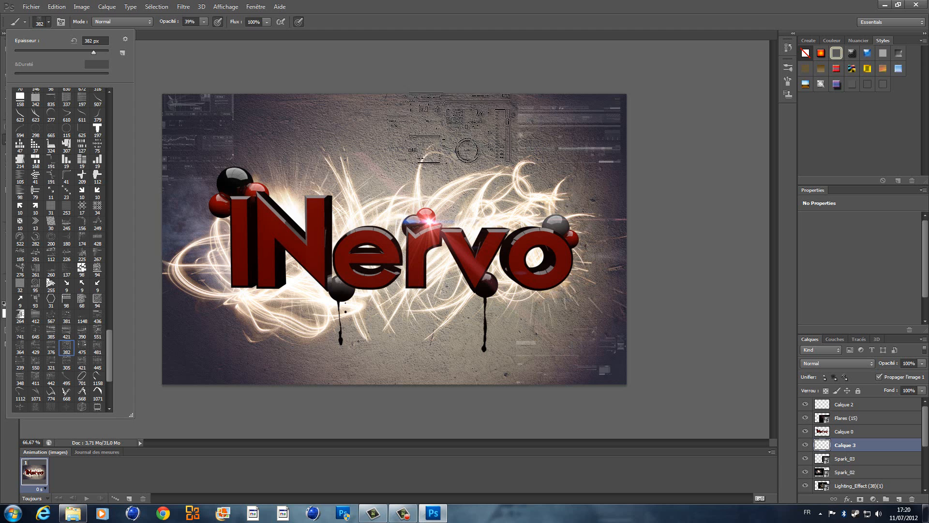
{"action": "left_click_drag", "start_coordinate": [92, 54], "coordinate": [91, 51]}
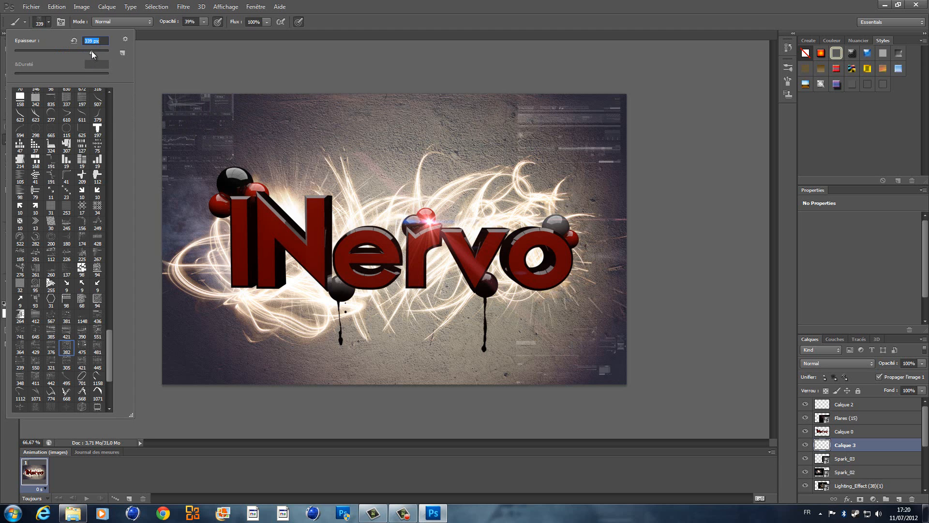
{"action": "key", "text": "Return"}
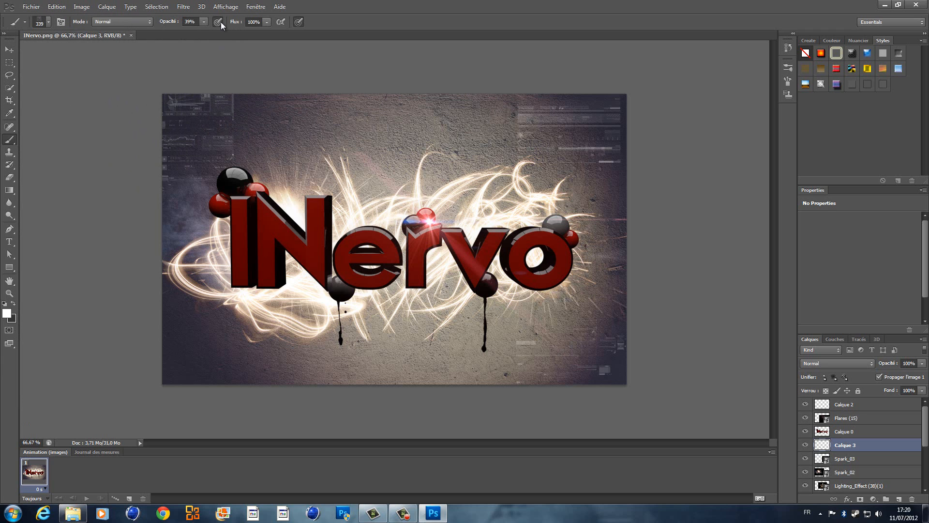
{"action": "mouse_move", "coordinate": [211, 33]}
{"action": "left_mouse_down"}
{"action": "mouse_move", "coordinate": [229, 35]}
{"action": "mouse_move", "coordinate": [219, 32]}
{"action": "left_mouse_up"}
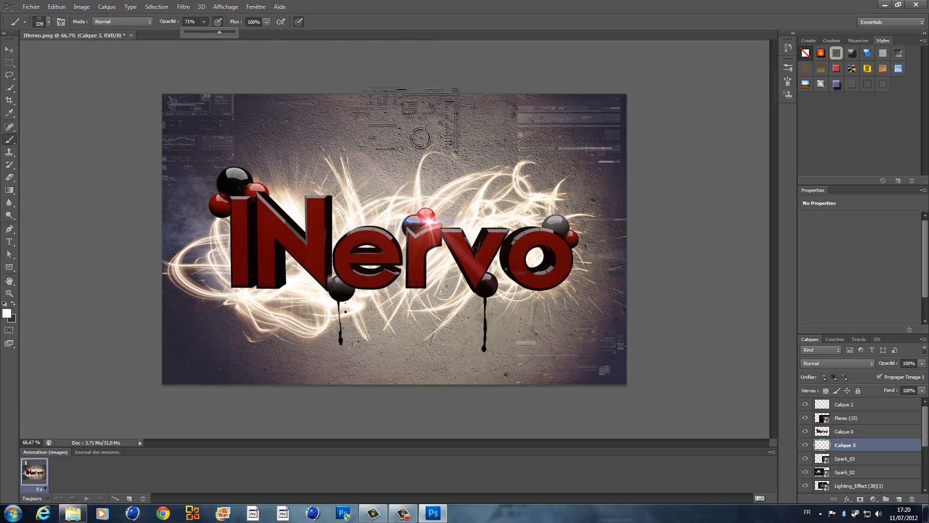
{"action": "left_click", "coordinate": [460, 127]}
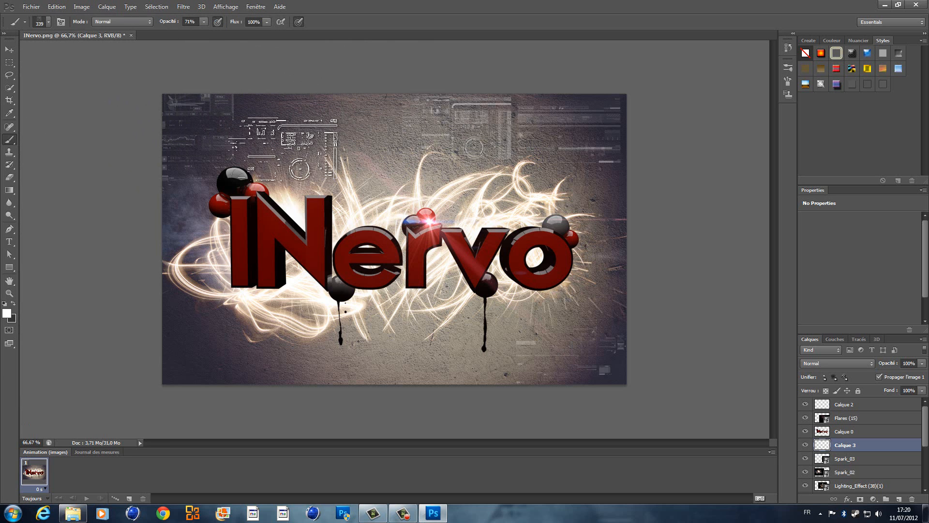
Choose the 475 px tech brush.
{"action": "left_click", "coordinate": [49, 21]}
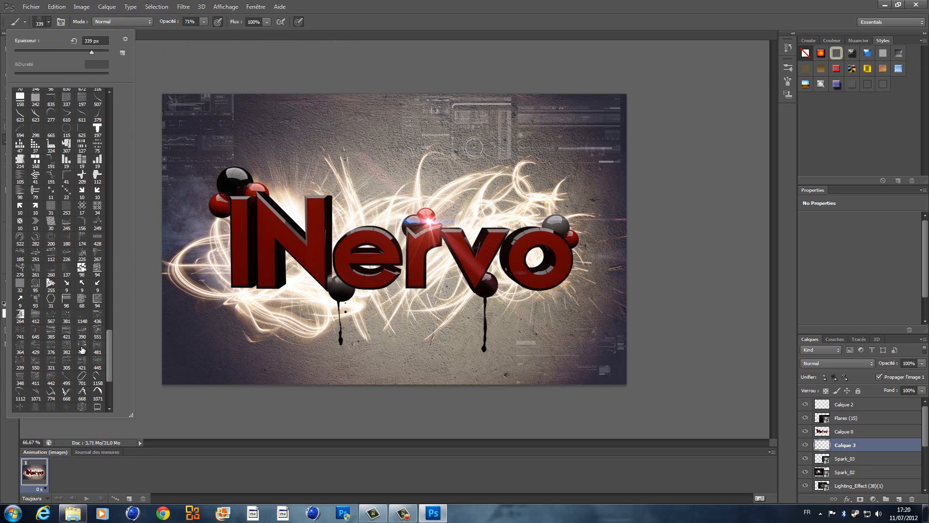
{"action": "left_click", "coordinate": [82, 348]}
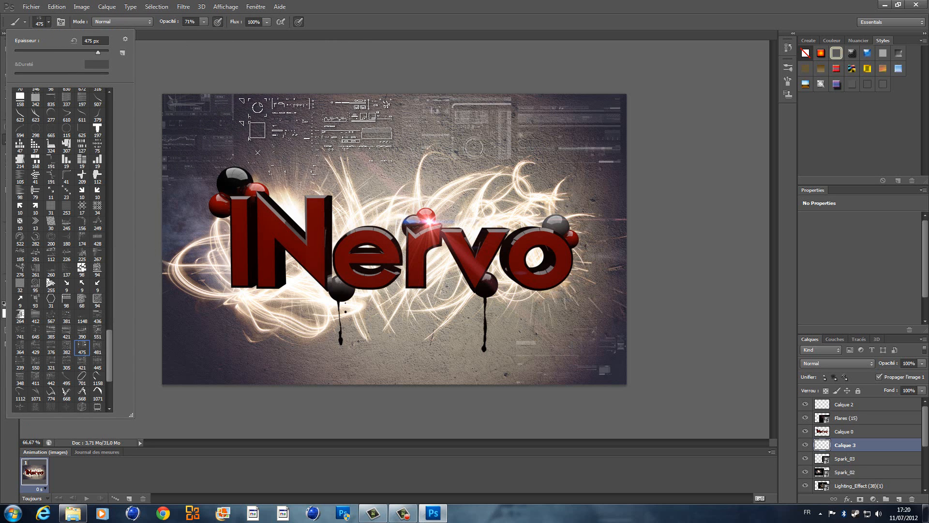
Try stamping the brush above the letters N and e at 85% and at 75% opacity, undoing each stamp.
{"action": "left_click", "coordinate": [203, 22]}
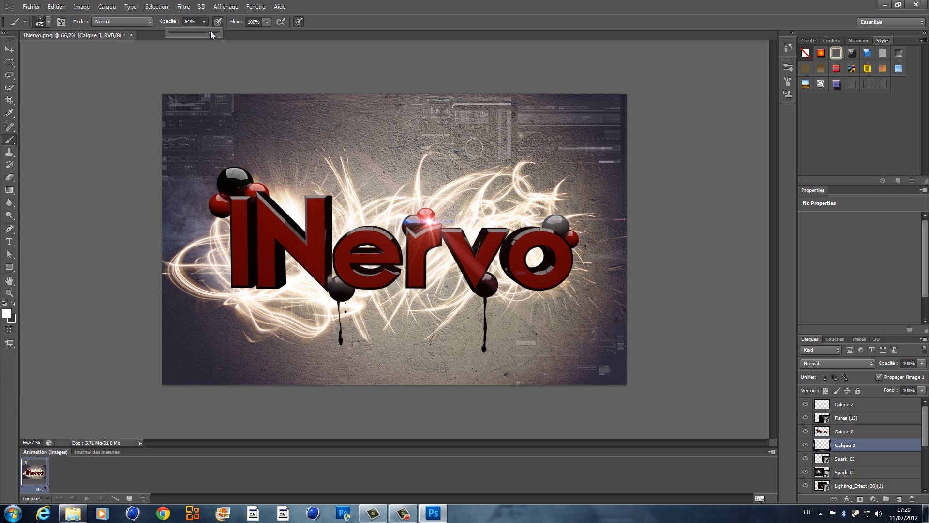
{"action": "left_click_drag", "start_coordinate": [210, 31], "coordinate": [211, 31]}
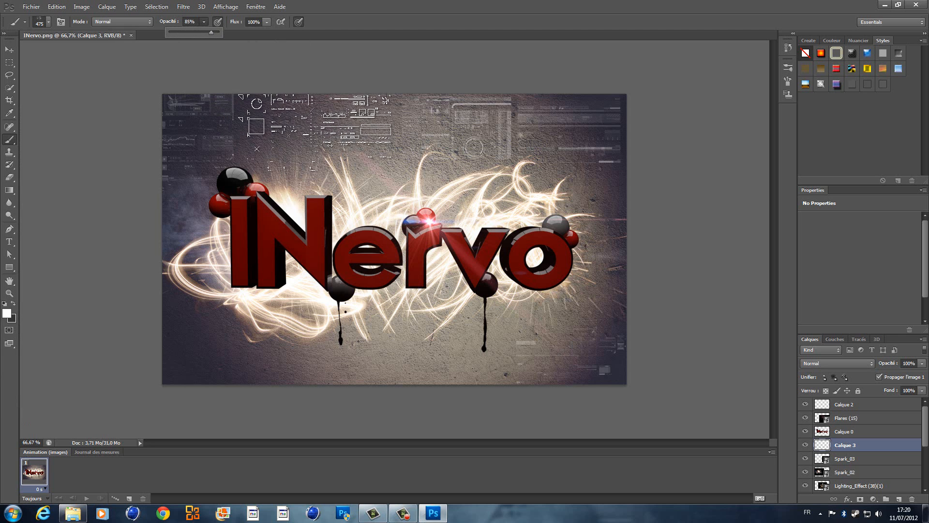
{"action": "left_click", "coordinate": [314, 128]}
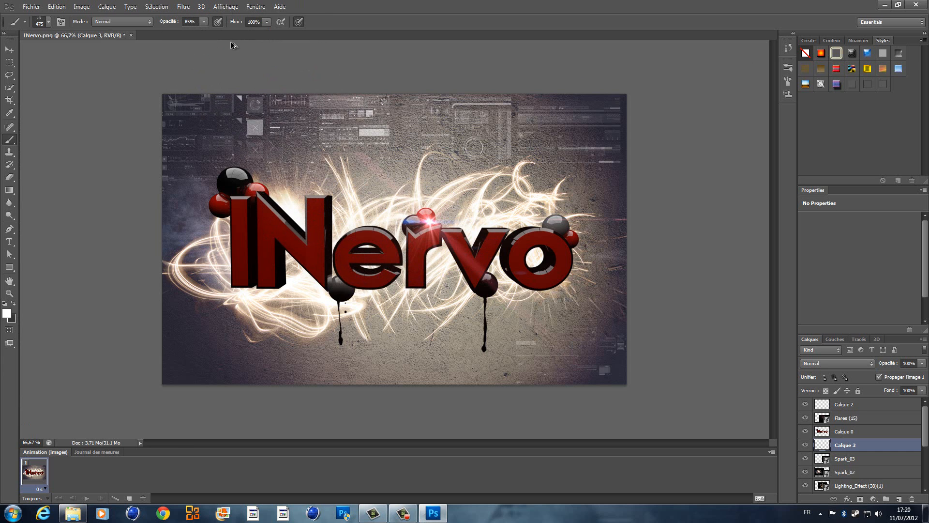
{"action": "key", "text": "ctrl+z"}
{"action": "left_click", "coordinate": [204, 22]}
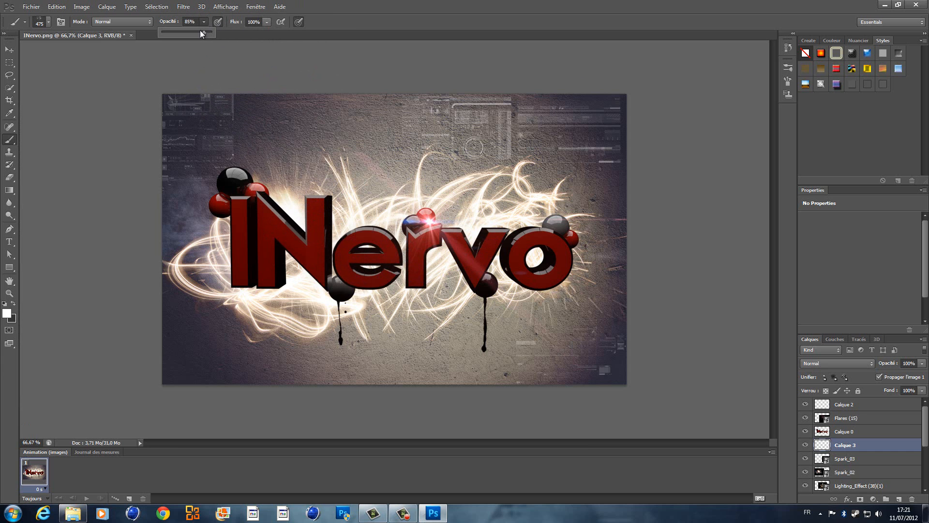
{"action": "left_click_drag", "start_coordinate": [201, 33], "coordinate": [196, 31]}
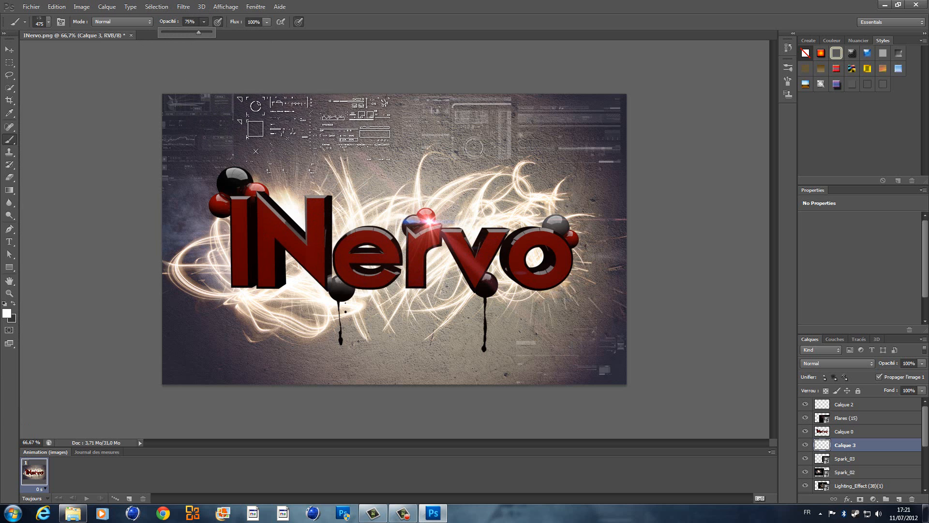
{"action": "left_click", "coordinate": [315, 127]}
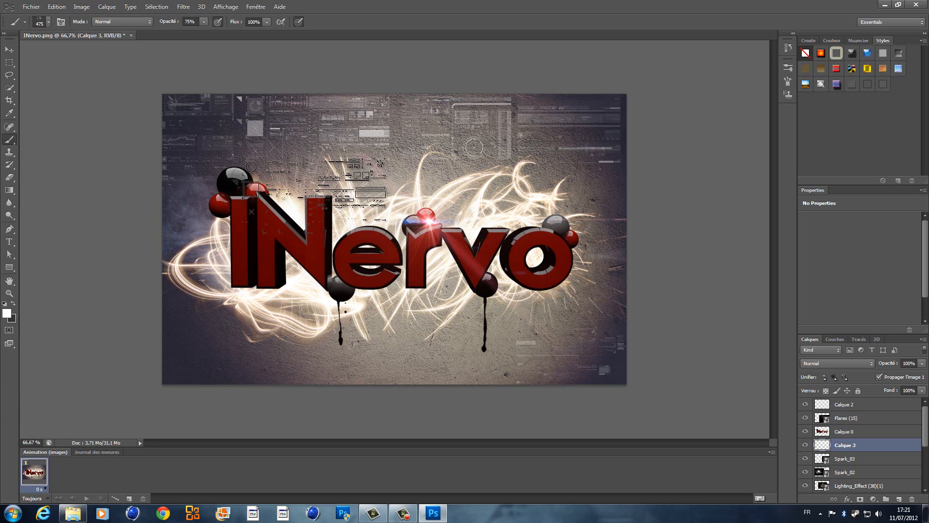
{"action": "key", "text": "ctrl+z"}
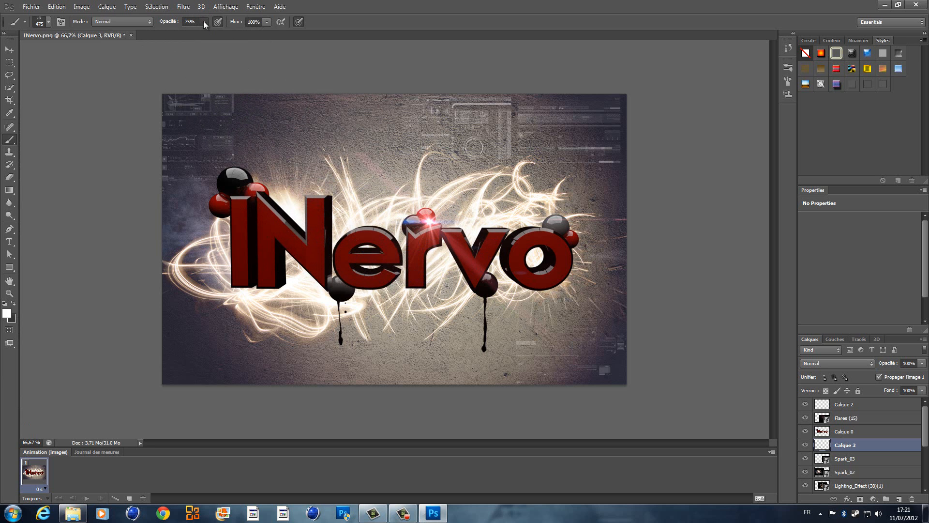
Set the brush opacity to 56% and stamp it on Calque 3 above the letters N and e.
{"action": "left_click", "coordinate": [204, 22]}
{"action": "left_click", "coordinate": [194, 31]}
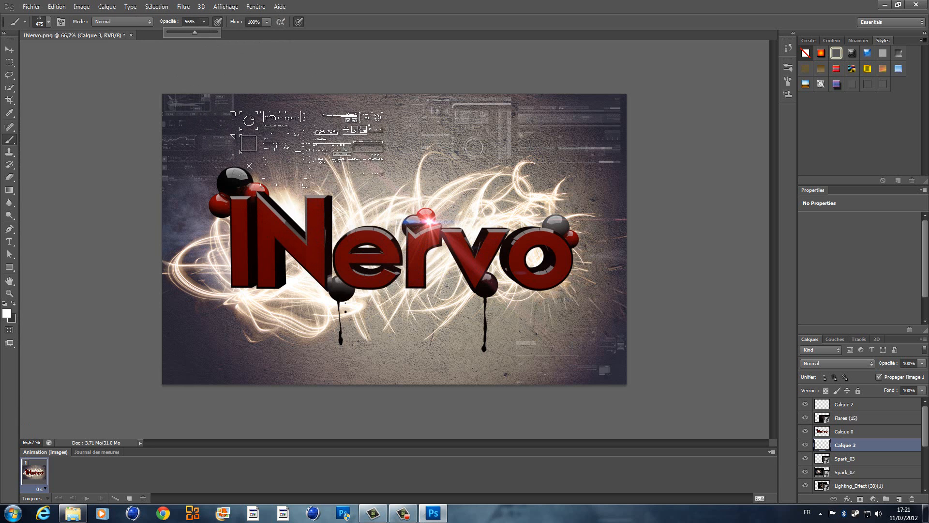
{"action": "left_click", "coordinate": [317, 130]}
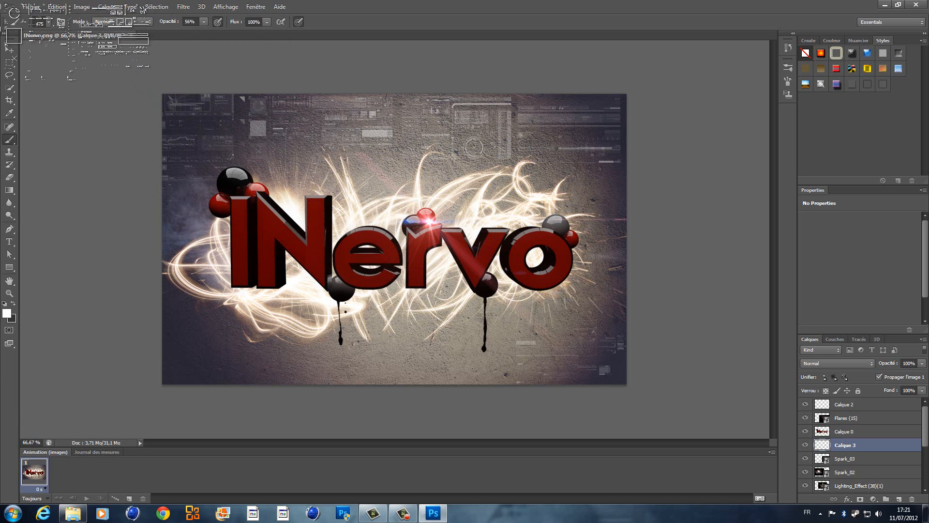
Choose the 421 px tech brush and stamp it at 39% opacity on Calque 3 in the image's lower-left corner.
{"action": "left_click", "coordinate": [51, 25]}
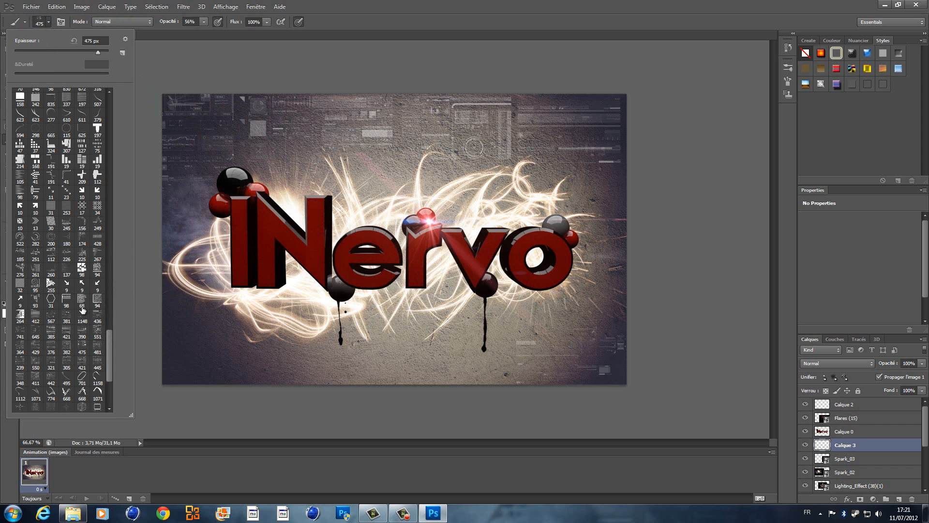
{"action": "left_click", "coordinate": [66, 361]}
{"action": "left_click", "coordinate": [83, 365]}
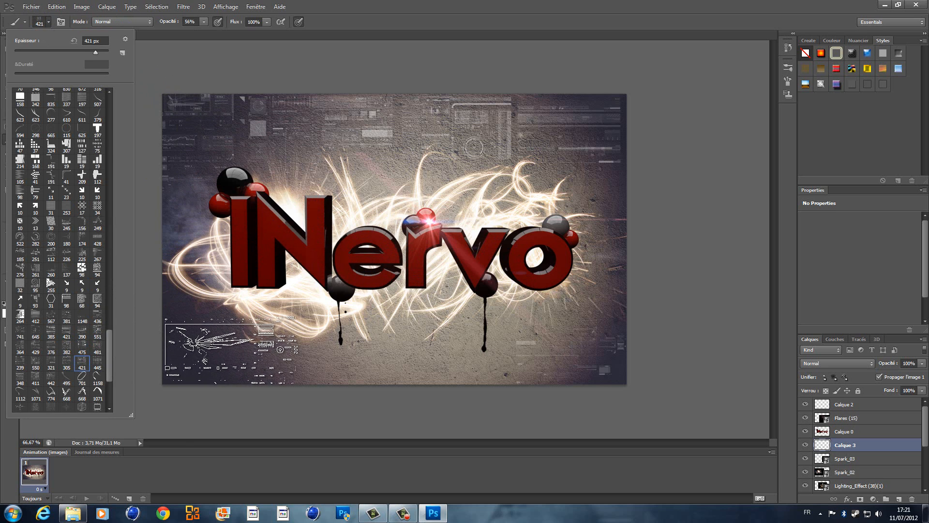
{"action": "left_click", "coordinate": [231, 351]}
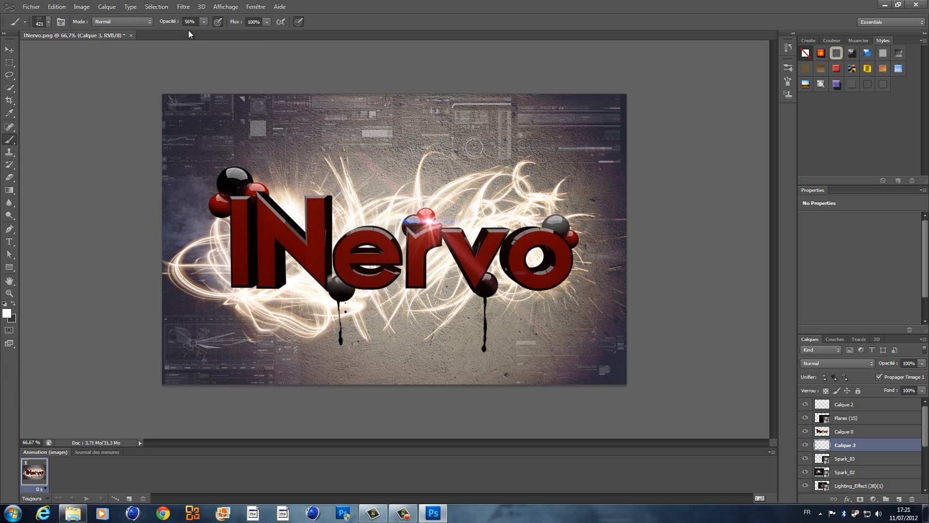
{"action": "key", "text": "ctrl+z"}
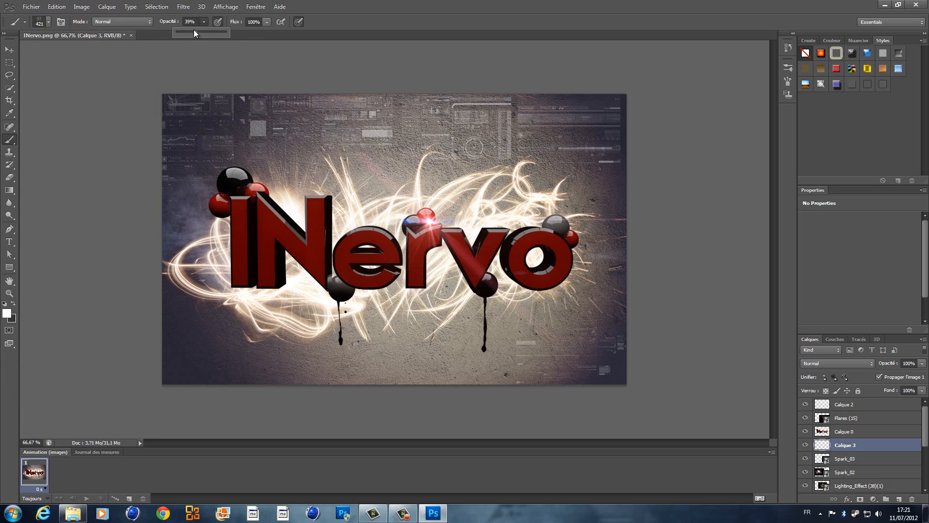
{"action": "left_click", "coordinate": [206, 22]}
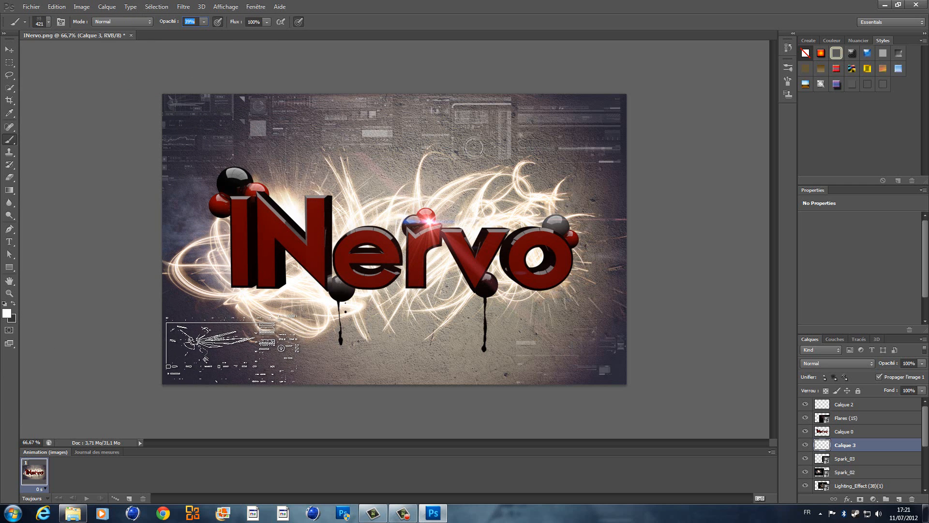
{"action": "left_click", "coordinate": [232, 348]}
Choose the 321 px tech brush, reduce it to 199 px and stamp it on Calque 3 beside the letter I.
{"action": "left_click", "coordinate": [47, 23]}
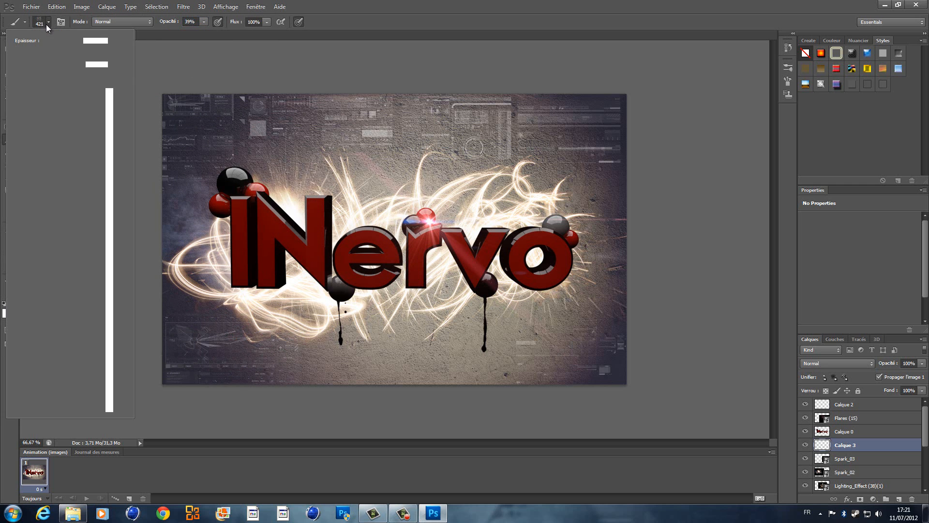
{"action": "left_click", "coordinate": [85, 345]}
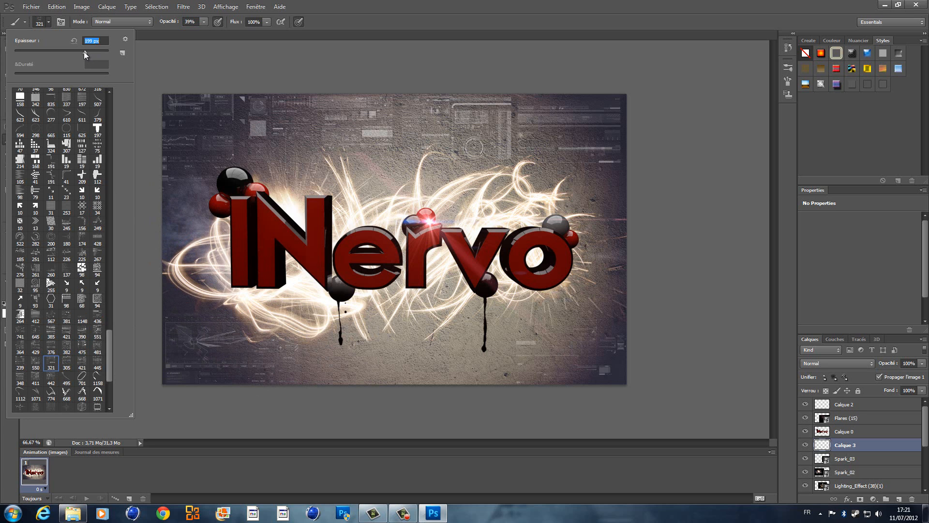
{"action": "left_click_drag", "start_coordinate": [84, 51], "coordinate": [85, 51]}
{"action": "left_click", "coordinate": [192, 277]}
Choose the 442 px tech brush, set its opacity to 62% and stamp it on Calque 3 along the image's lower middle edge.
{"action": "left_click", "coordinate": [49, 22]}
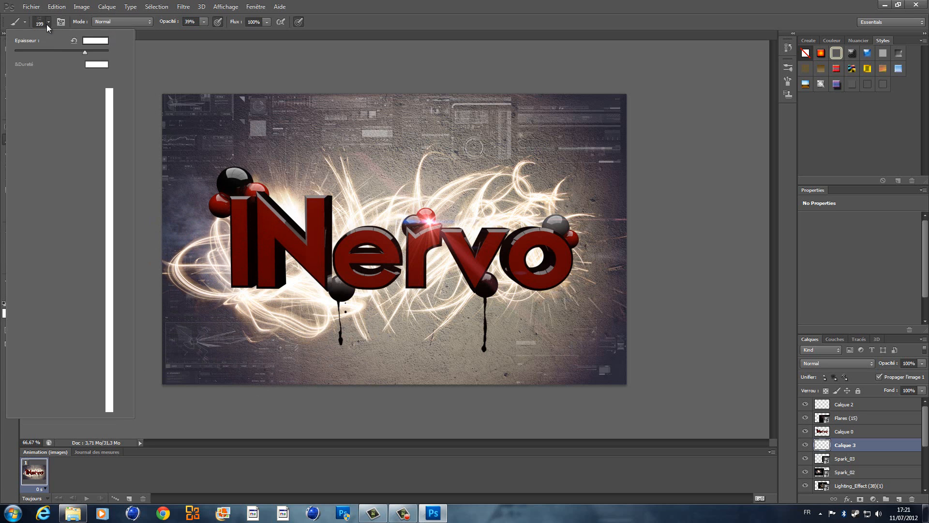
{"action": "left_click", "coordinate": [52, 377]}
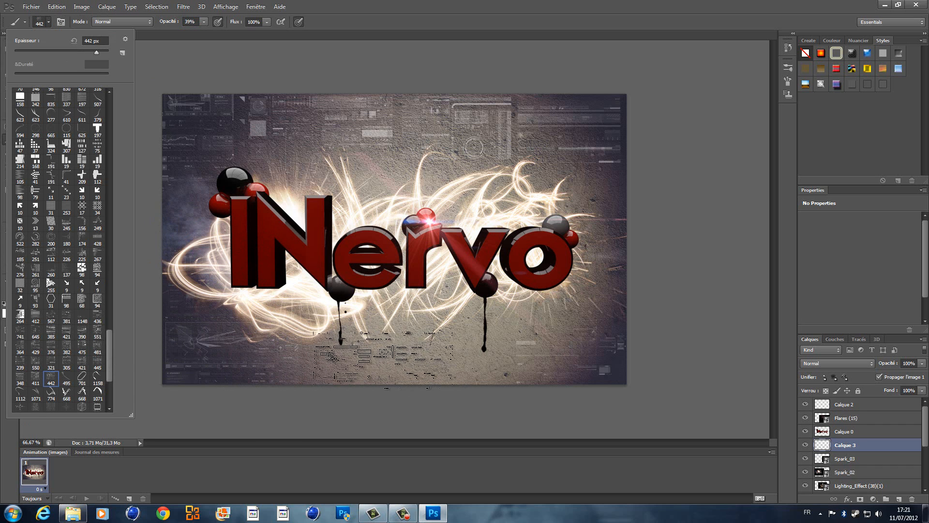
{"action": "left_click", "coordinate": [373, 362]}
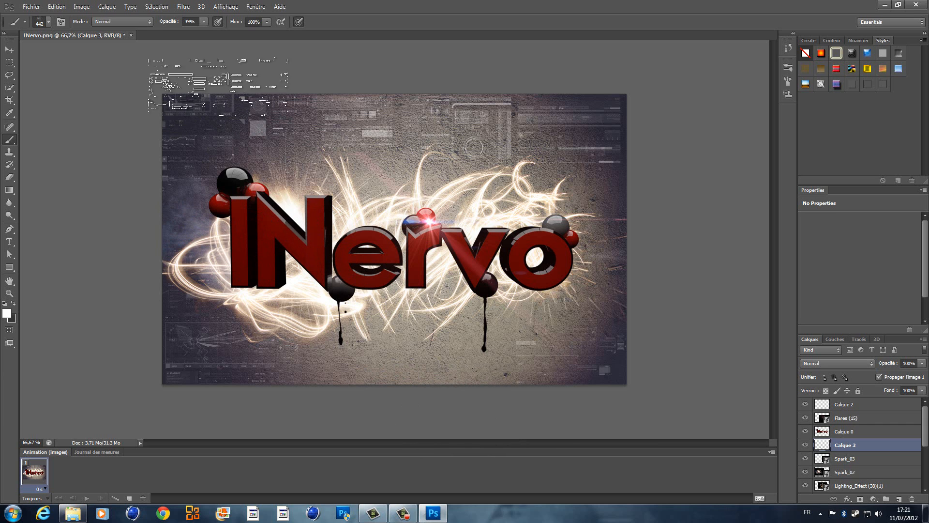
{"action": "left_click", "coordinate": [203, 22]}
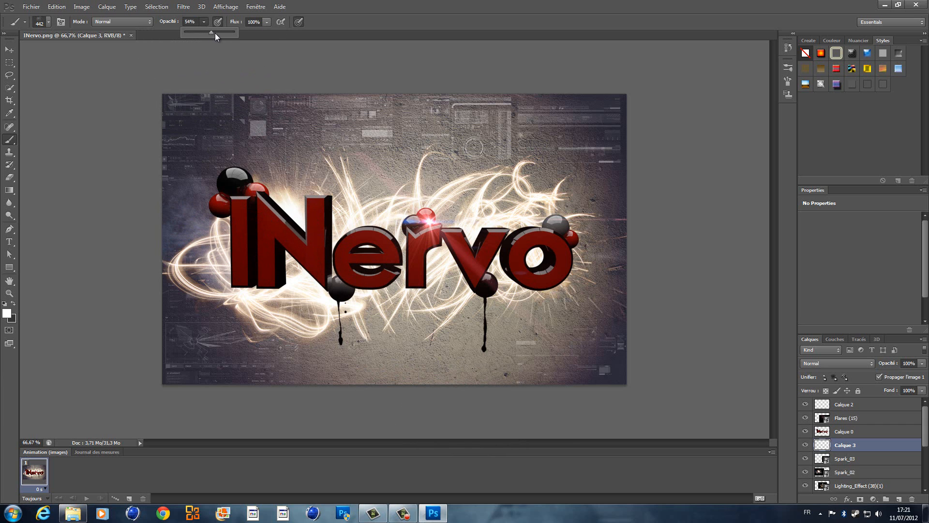
{"action": "left_click_drag", "start_coordinate": [215, 33], "coordinate": [222, 33]}
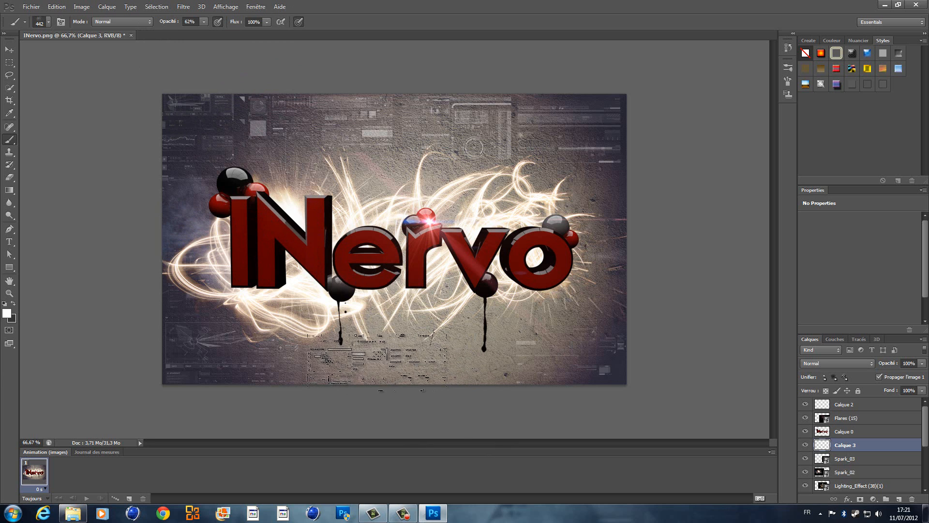
Choose the 348 px tech brush and stamp it on Calque 3 at the image's bottom, left and right edges.
{"action": "left_click", "coordinate": [48, 22]}
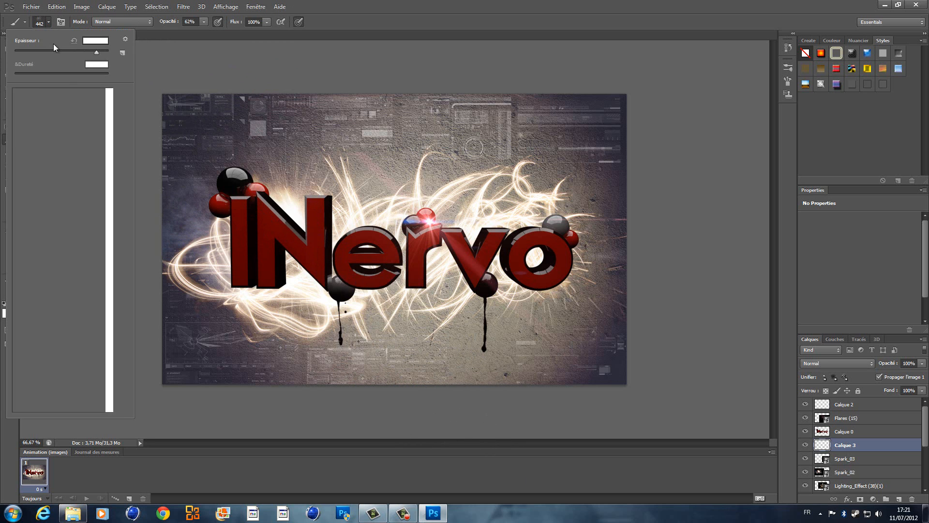
{"action": "left_click", "coordinate": [51, 380]}
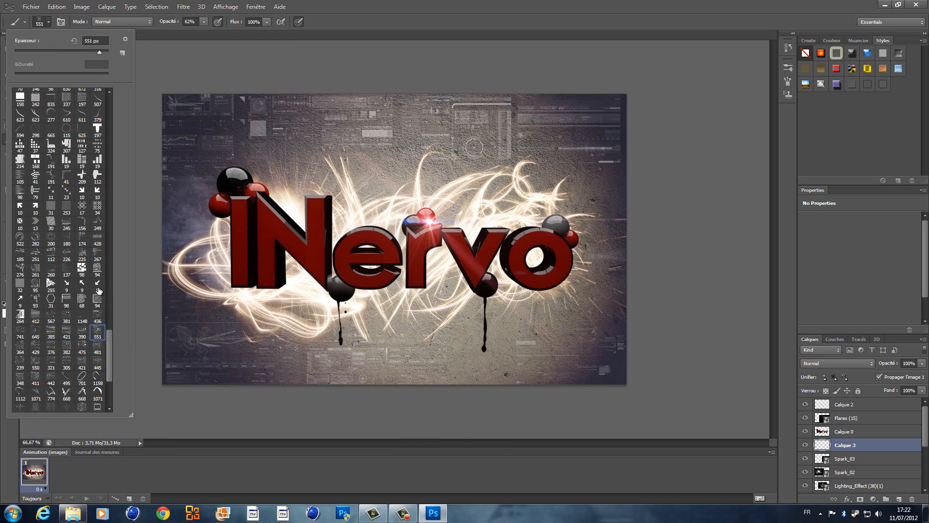
{"action": "left_click", "coordinate": [83, 363]}
{"action": "left_click", "coordinate": [36, 376]}
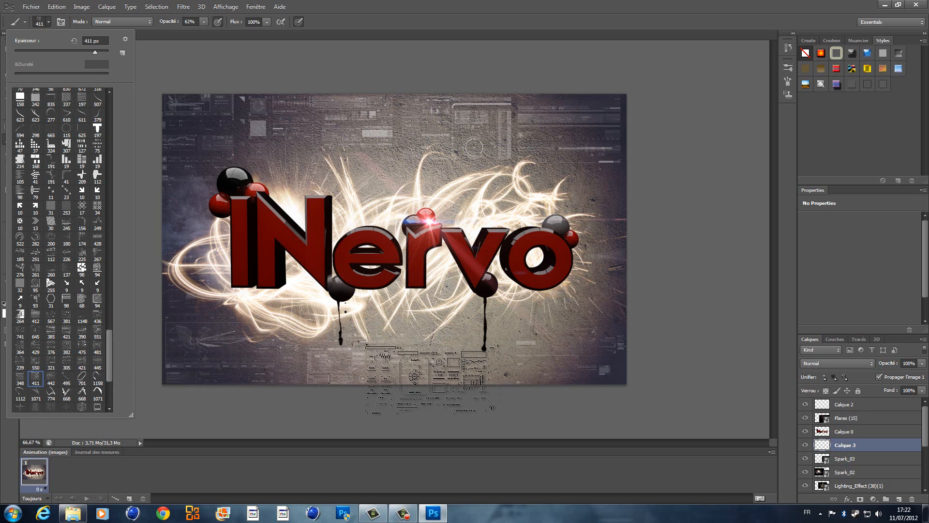
{"action": "left_click", "coordinate": [19, 380]}
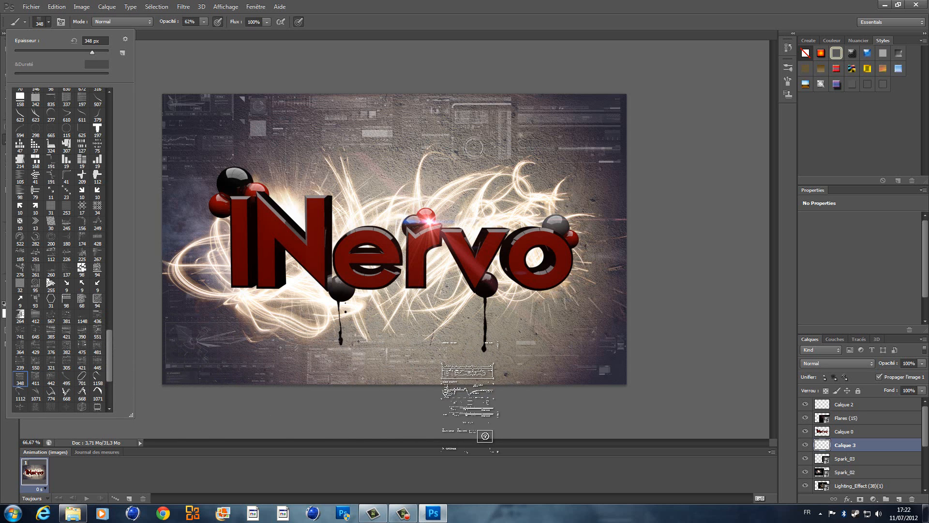
{"action": "left_click", "coordinate": [481, 388]}
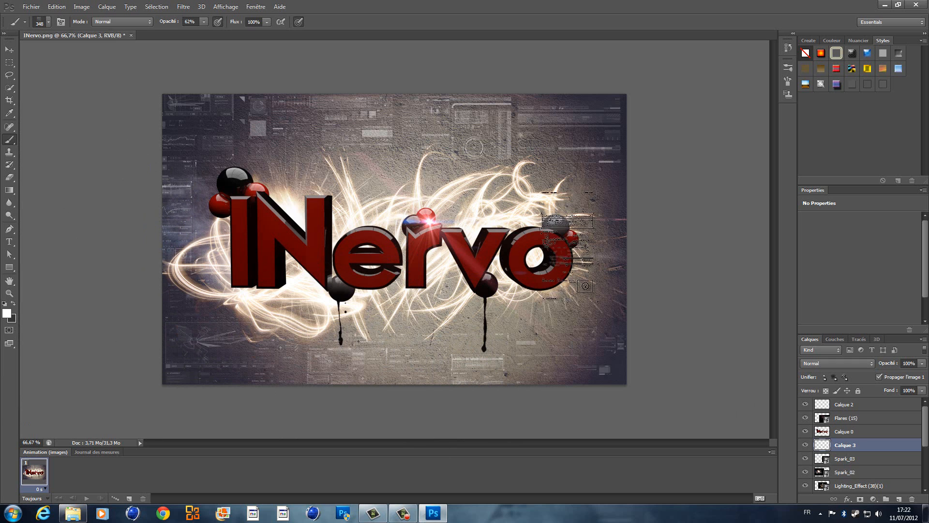
{"action": "left_click", "coordinate": [619, 227]}
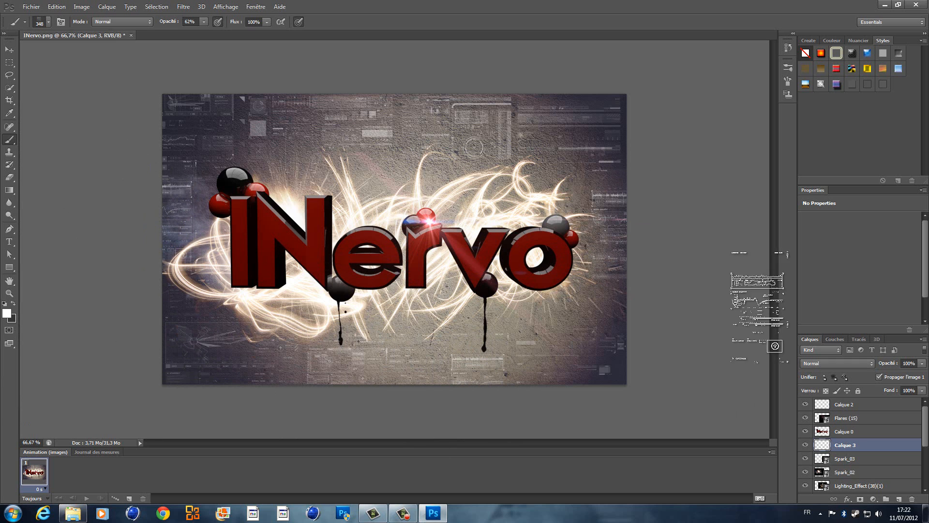
Choose the 411 px tech brush and stamp it on Calque 3 in the image's lower-right area.
{"action": "left_click", "coordinate": [48, 24]}
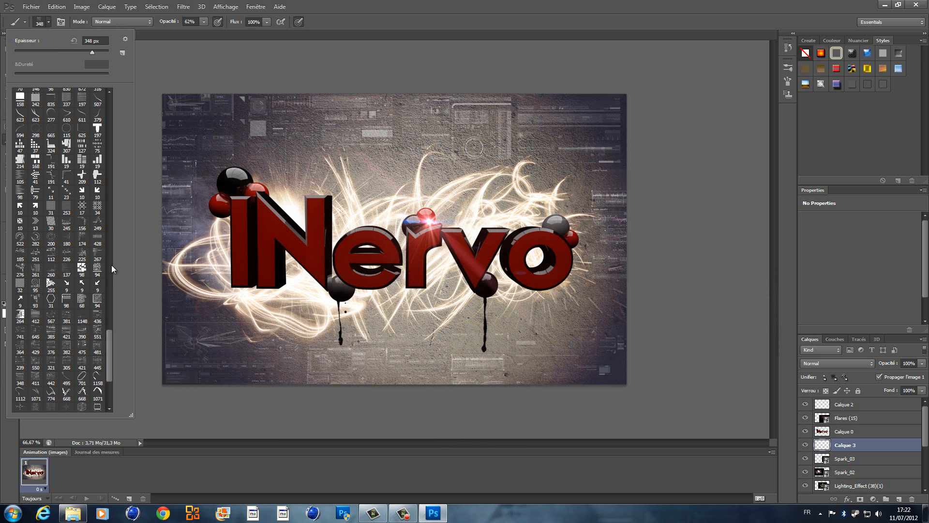
{"action": "left_click", "coordinate": [35, 378]}
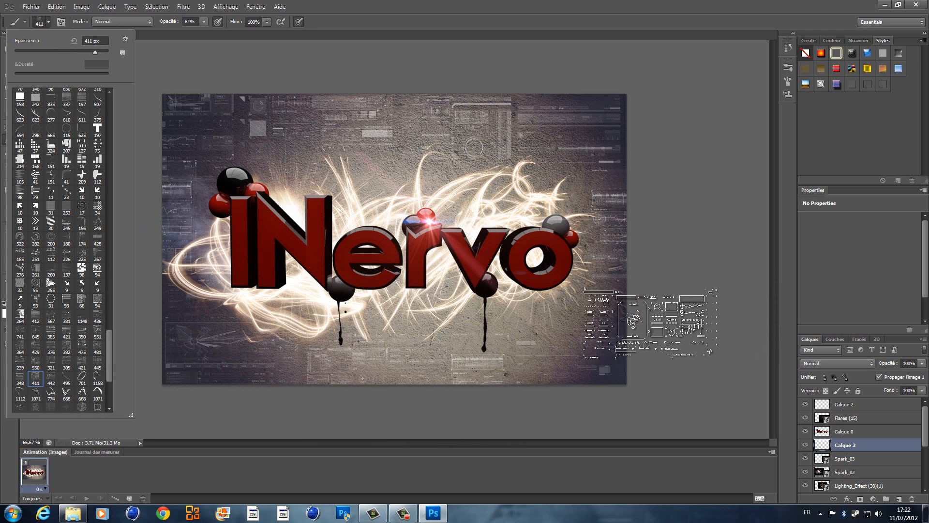
{"action": "left_click", "coordinate": [651, 323]}
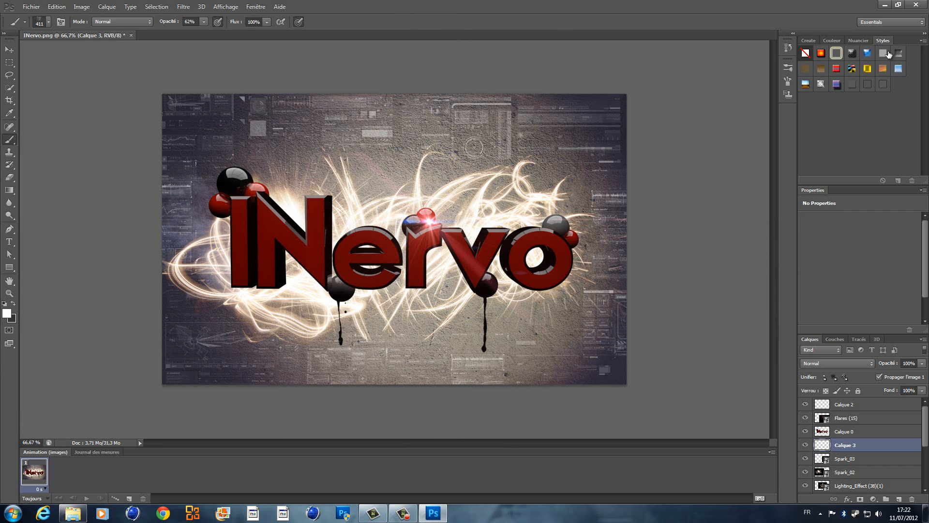
Save a copy of the finished image as tuto in PNG format in the Images library.
{"action": "left_click", "coordinate": [38, 8]}
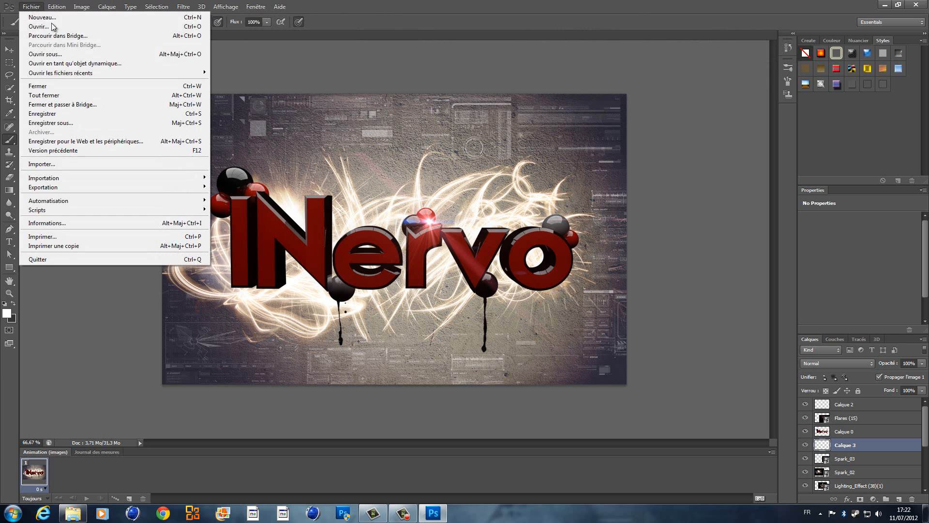
{"action": "left_click", "coordinate": [83, 122]}
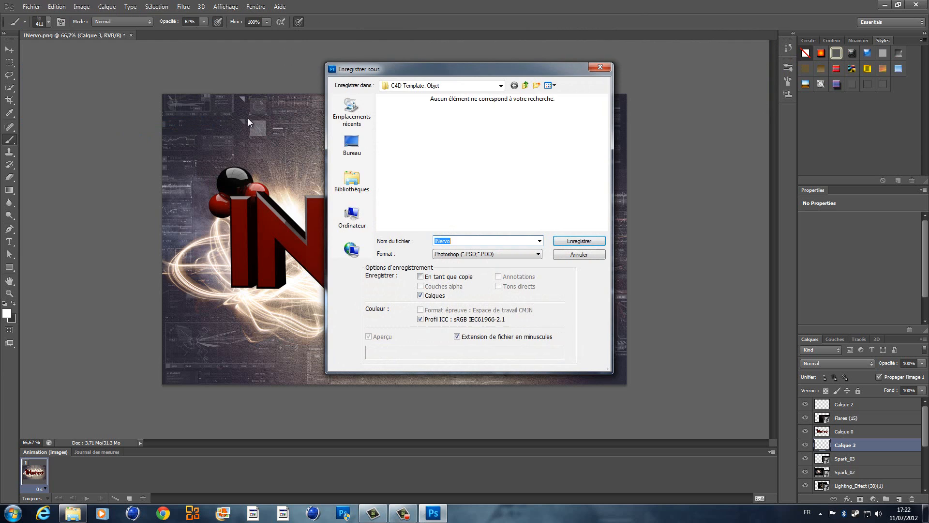
{"action": "left_click", "coordinate": [353, 173]}
{"action": "left_click", "coordinate": [519, 113]}
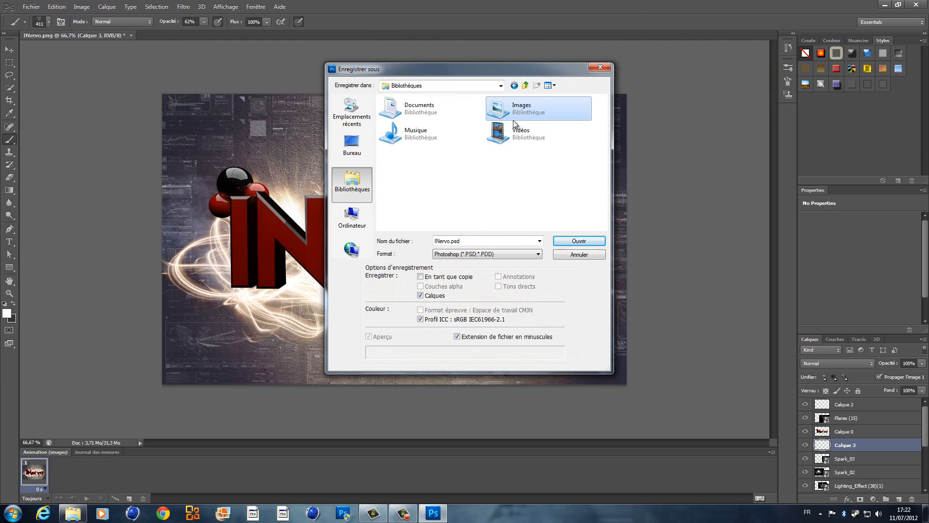
{"action": "double_click", "coordinate": [553, 103]}
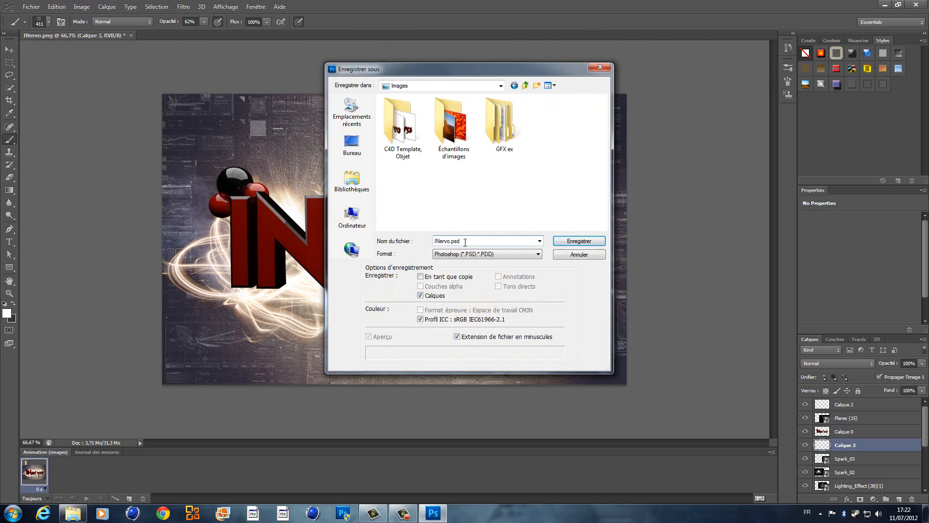
{"action": "type", "text": "tuto"}
{"action": "left_click", "coordinate": [476, 255]}
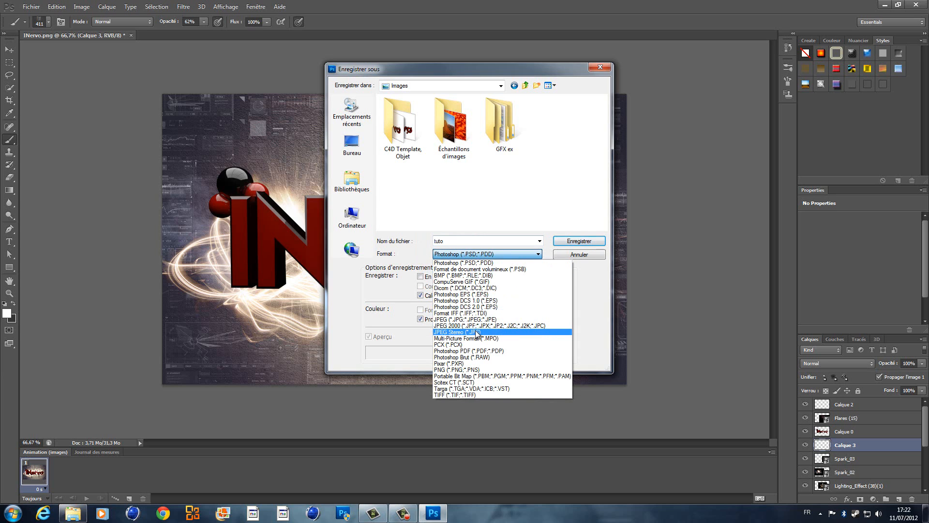
{"action": "left_click", "coordinate": [476, 369]}
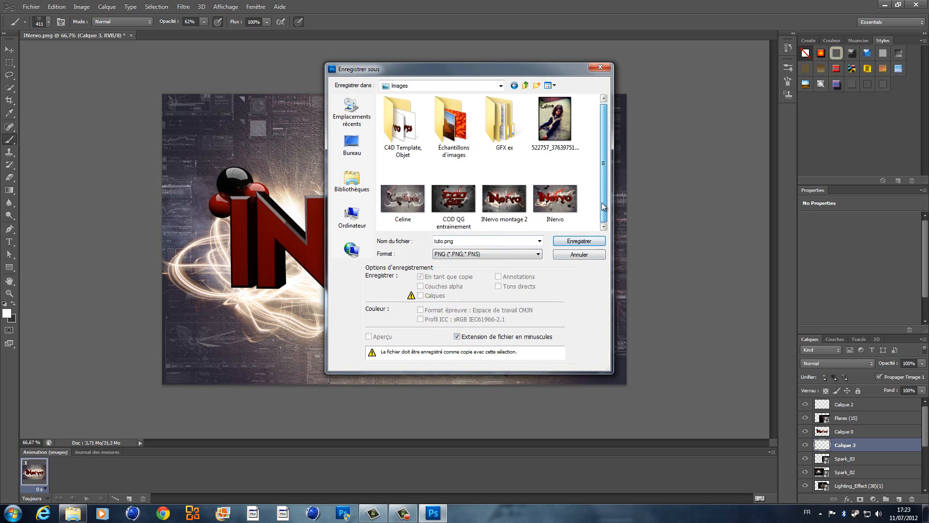
{"action": "left_click", "coordinate": [577, 242]}
{"action": "left_click", "coordinate": [380, 132]}
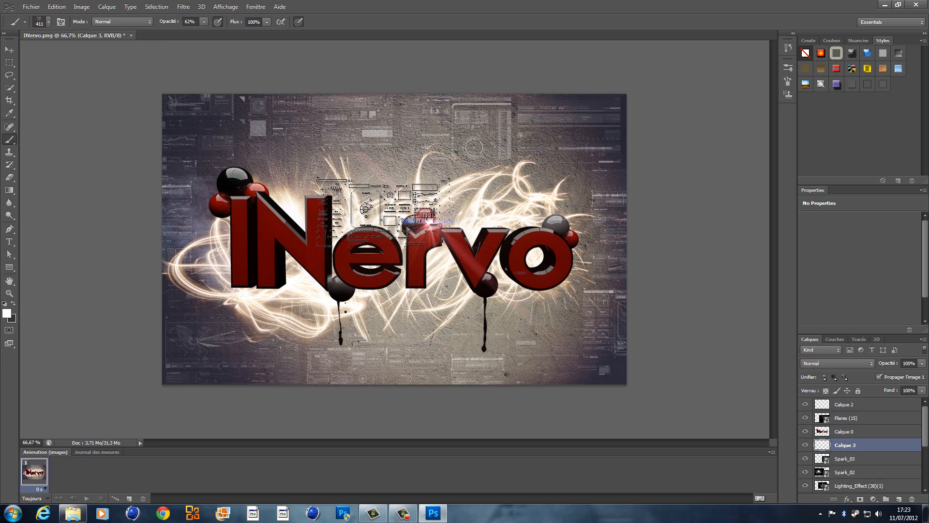
Quit Photoshop without saving the changes to INervo.png.
{"action": "left_click", "coordinate": [914, 5]}
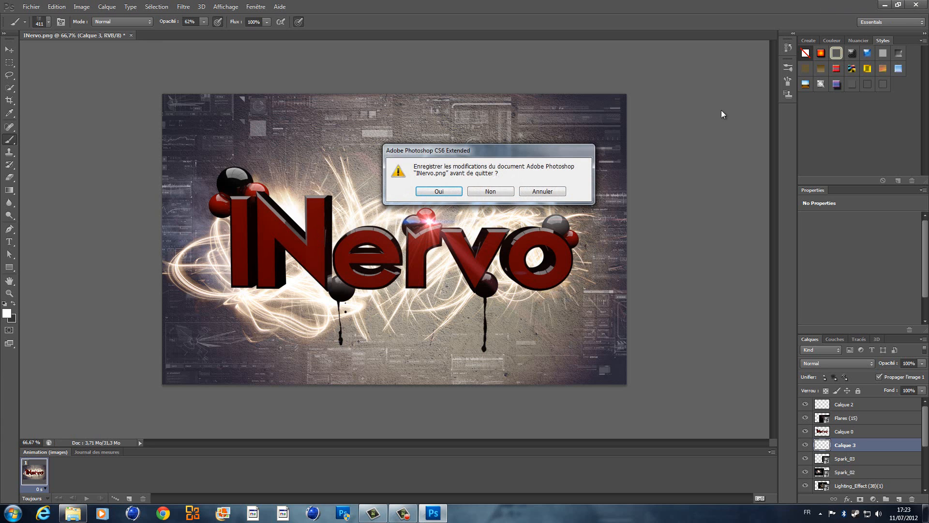
{"action": "left_click", "coordinate": [482, 192]}
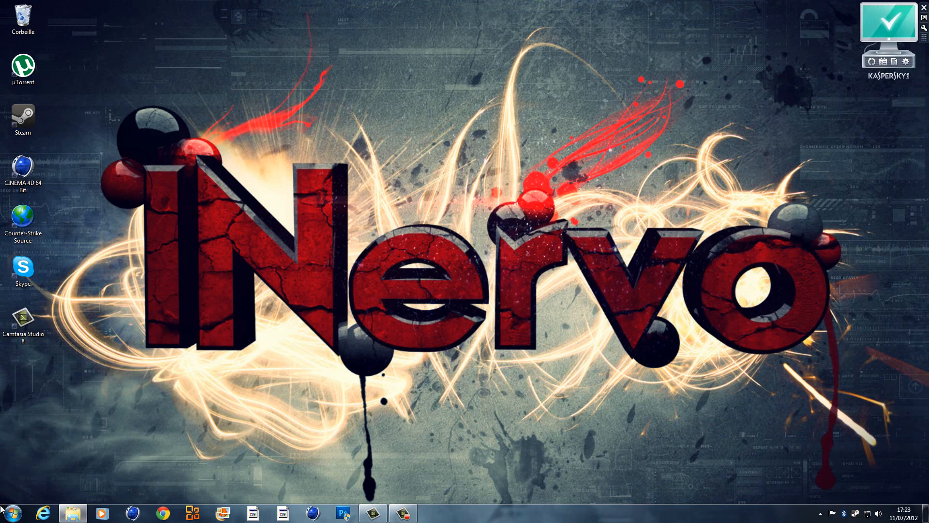
View the exported tuto picture from the Images library, and close the photo viewer and the folder window.
{"action": "left_click", "coordinate": [12, 512]}
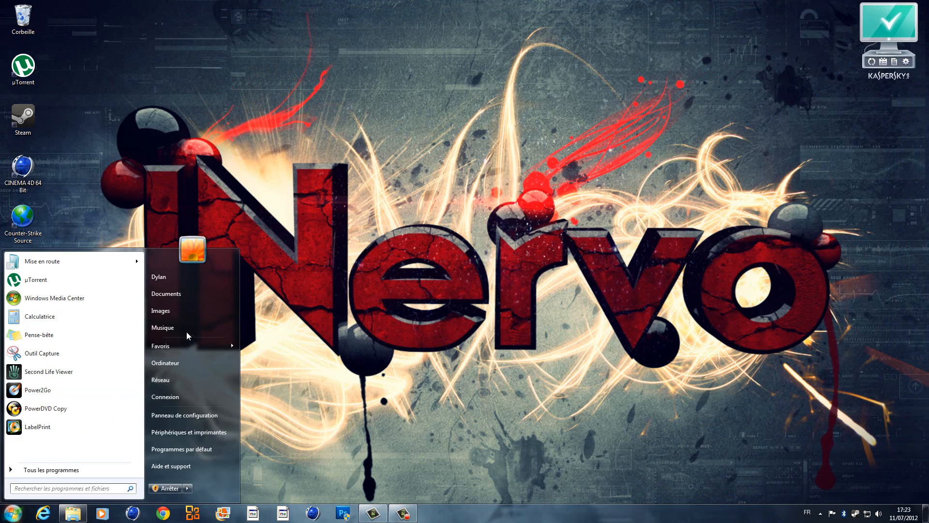
{"action": "left_click", "coordinate": [180, 312]}
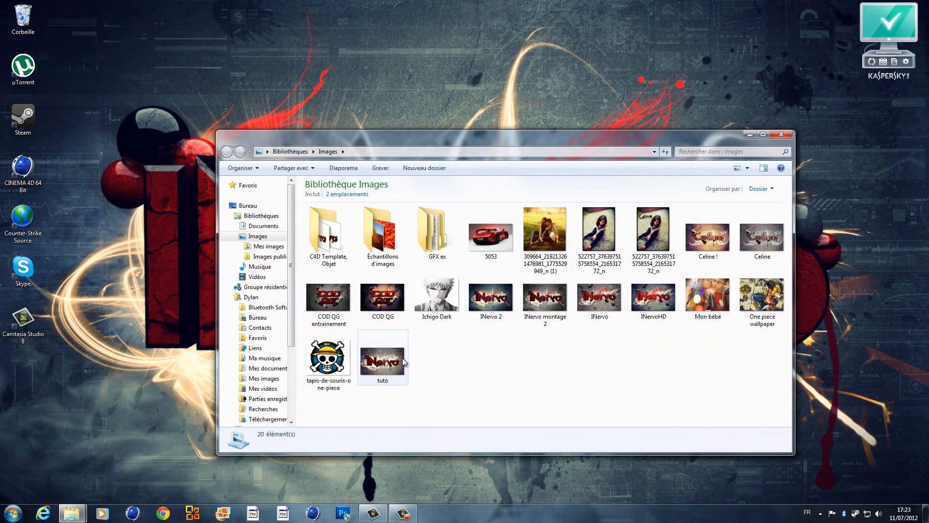
{"action": "double_click", "coordinate": [382, 360]}
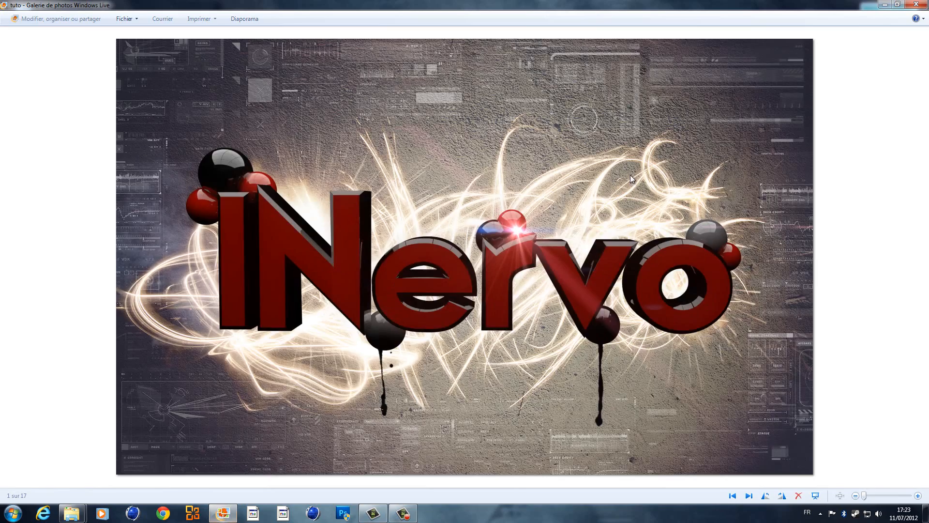
{"action": "left_click", "coordinate": [919, 4]}
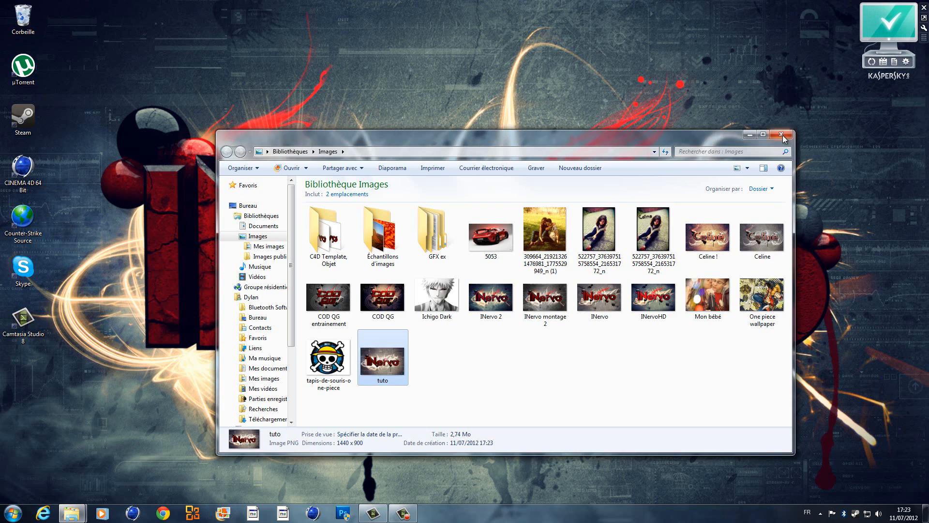
{"action": "left_click", "coordinate": [779, 133]}
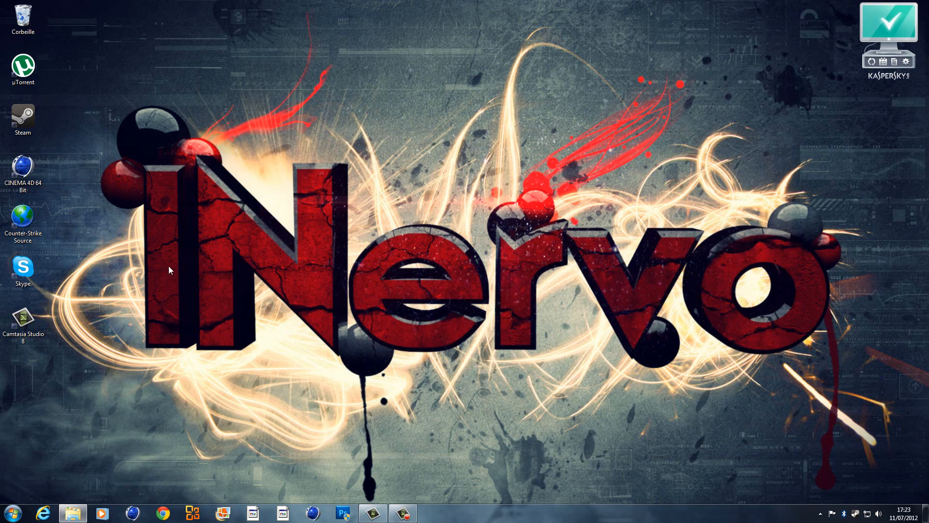
{"action": "left_click_drag", "start_coordinate": [88, 434], "coordinate": [570, 320]}
{"action": "left_click_drag", "start_coordinate": [117, 49], "coordinate": [817, 368]}
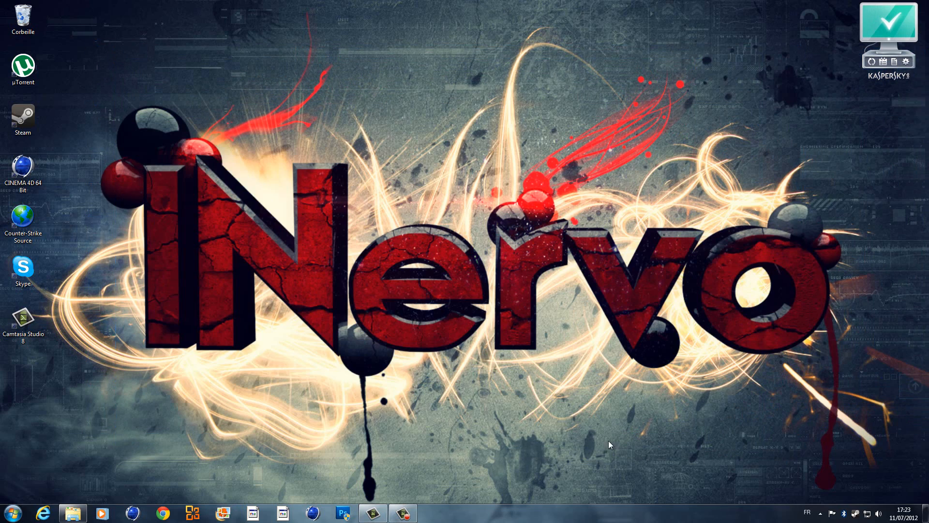
Switch to Google Chrome, dismiss the profile error and show the installed apps in a new tab.
{"action": "left_click", "coordinate": [163, 512]}
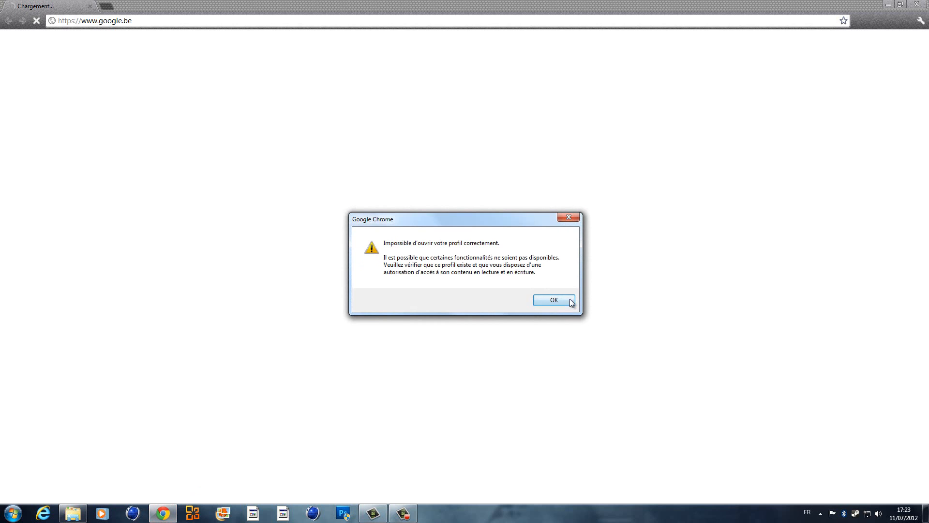
{"action": "left_click", "coordinate": [571, 301]}
{"action": "left_click", "coordinate": [113, 7]}
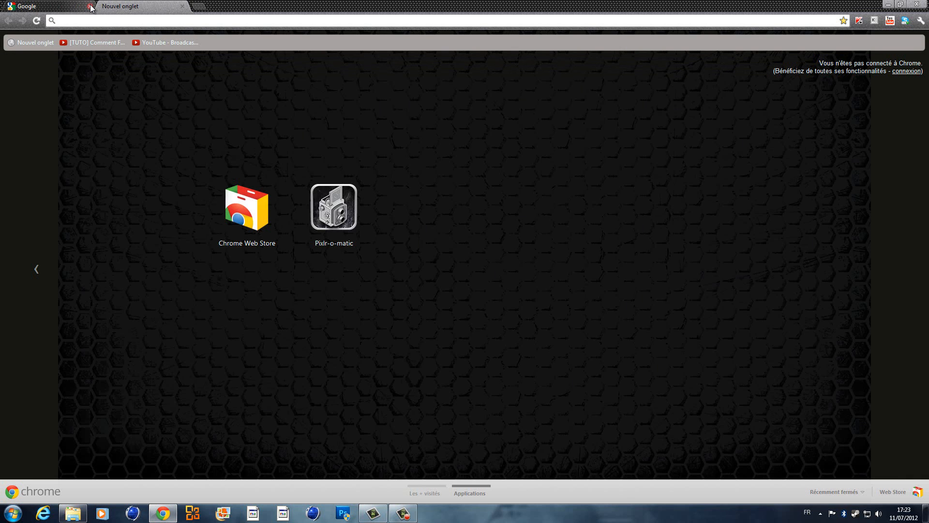
Look at the Chrome Web Store and its search field, and return to the installed apps in a new tab.
{"action": "left_click", "coordinate": [237, 219]}
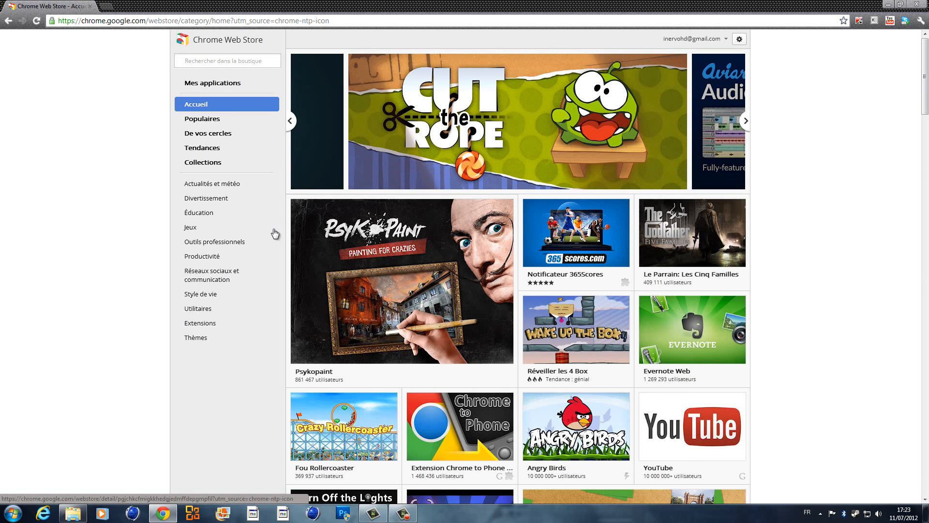
{"action": "left_click", "coordinate": [230, 61]}
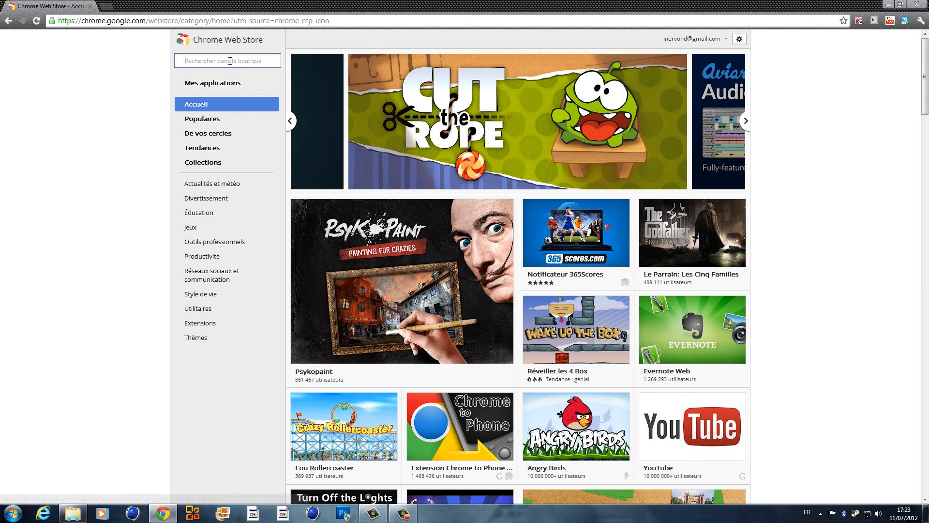
{"action": "left_click", "coordinate": [106, 7]}
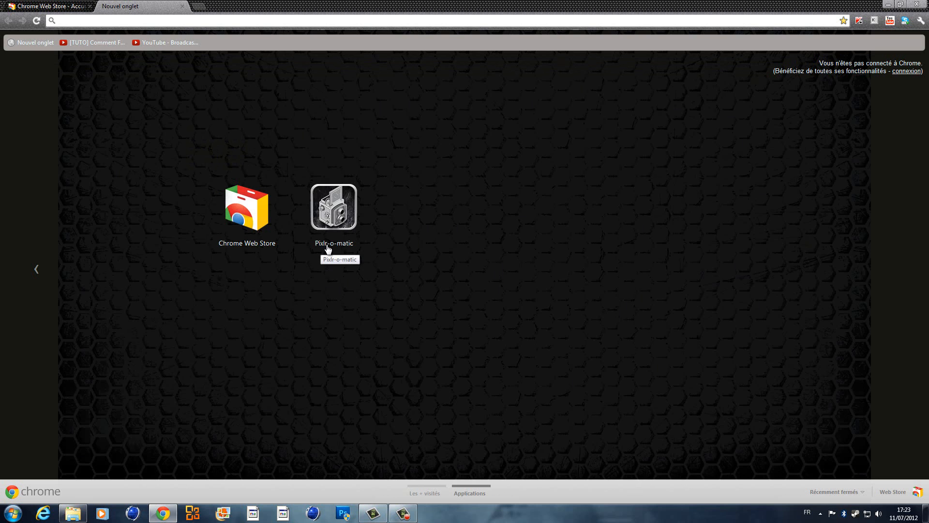
{"action": "left_click", "coordinate": [85, 7]}
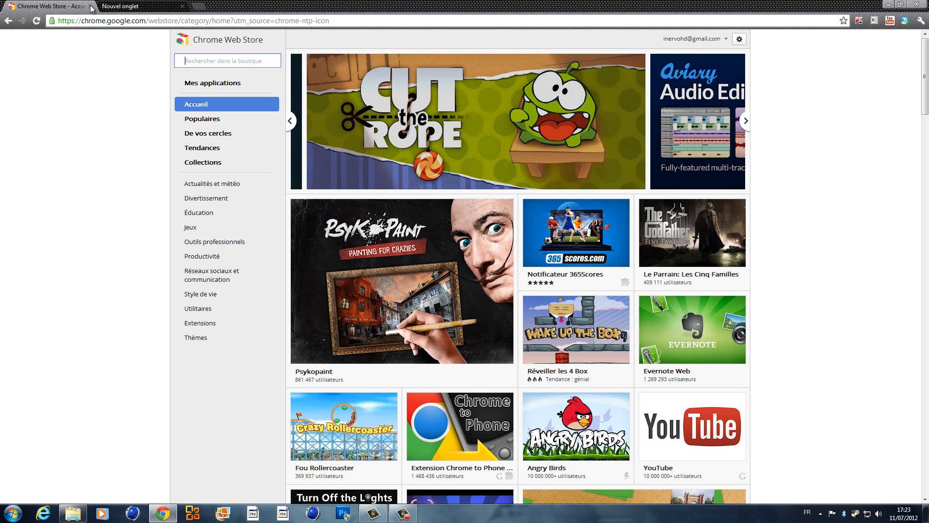
{"action": "left_click", "coordinate": [90, 6]}
Launch the Pixlr-o-matic app and load the tuto picture from the computer's Images library.
{"action": "left_click", "coordinate": [338, 232]}
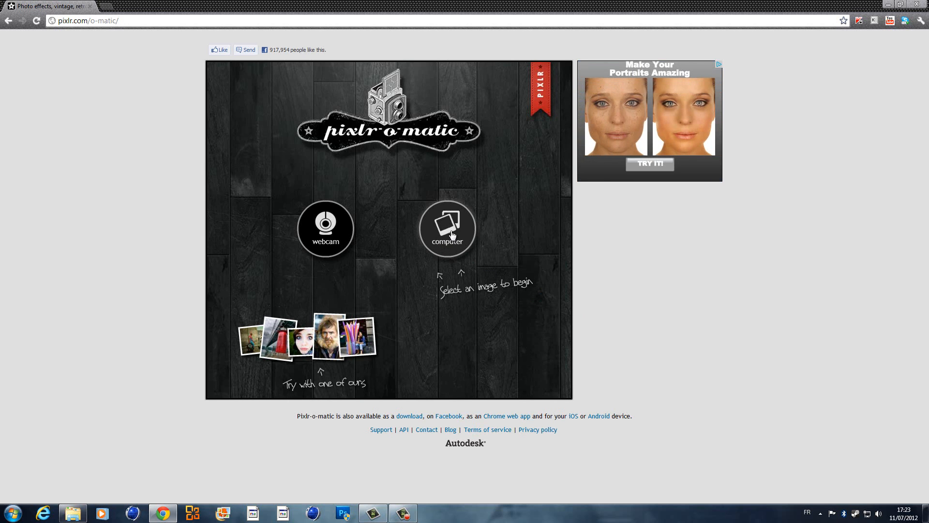
{"action": "left_click", "coordinate": [452, 235]}
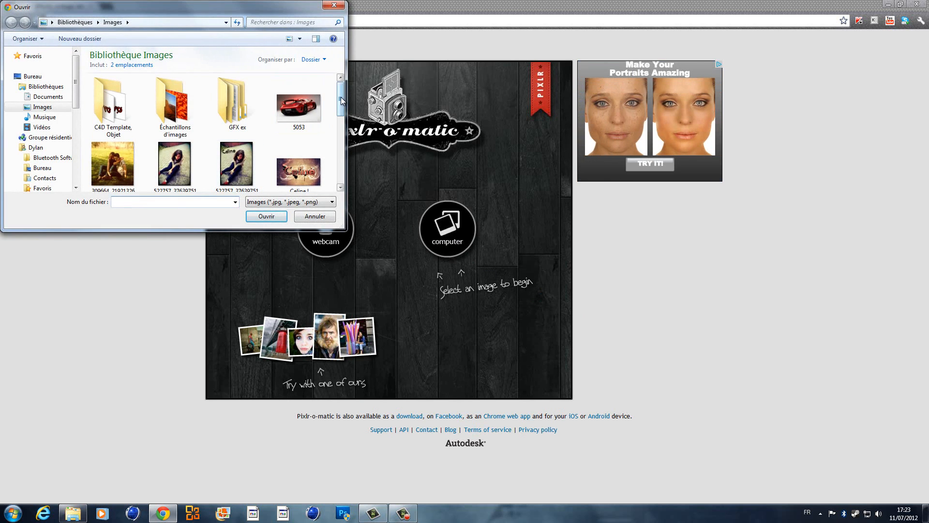
{"action": "left_click_drag", "start_coordinate": [341, 100], "coordinate": [340, 158]}
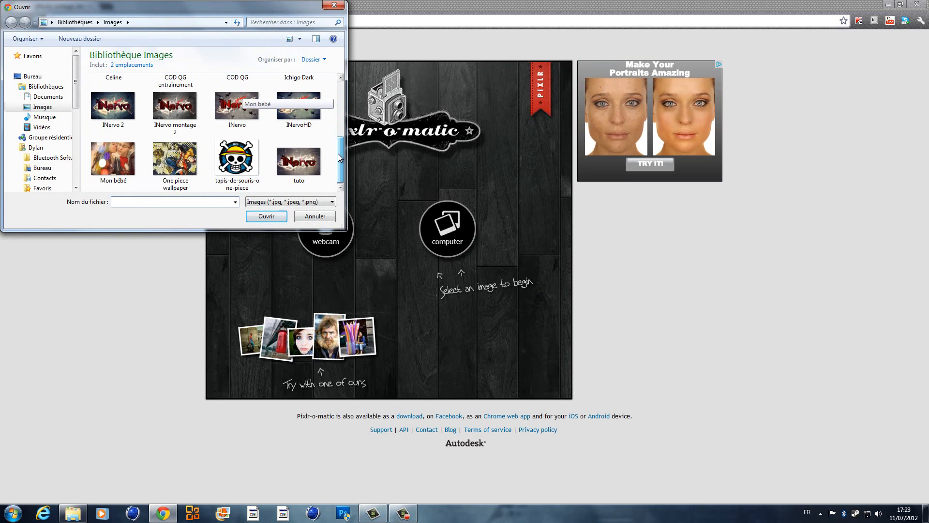
{"action": "double_click", "coordinate": [312, 163]}
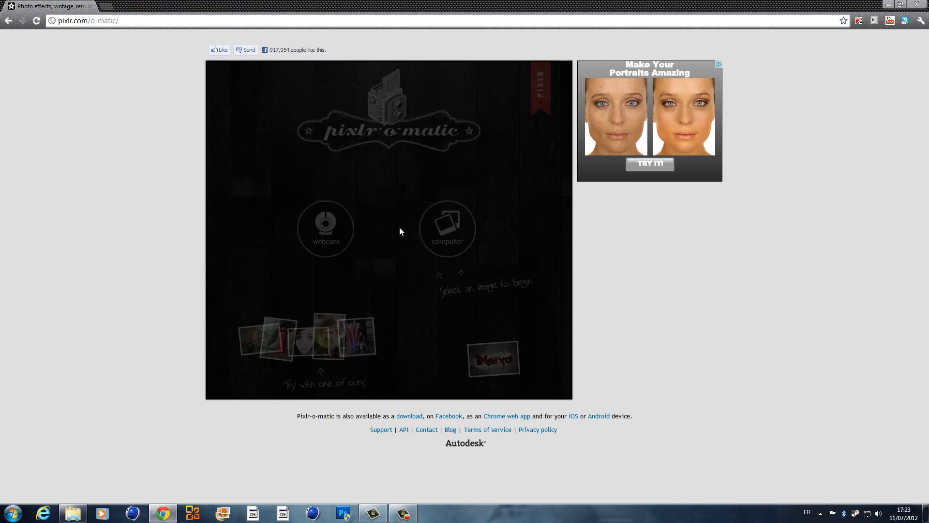
Try out the colour effects on the picture, including Aladin, Anne, Antonio, Greg, Ivan, Karen, Salomon, Sophia and Tony.
{"action": "left_click", "coordinate": [479, 323]}
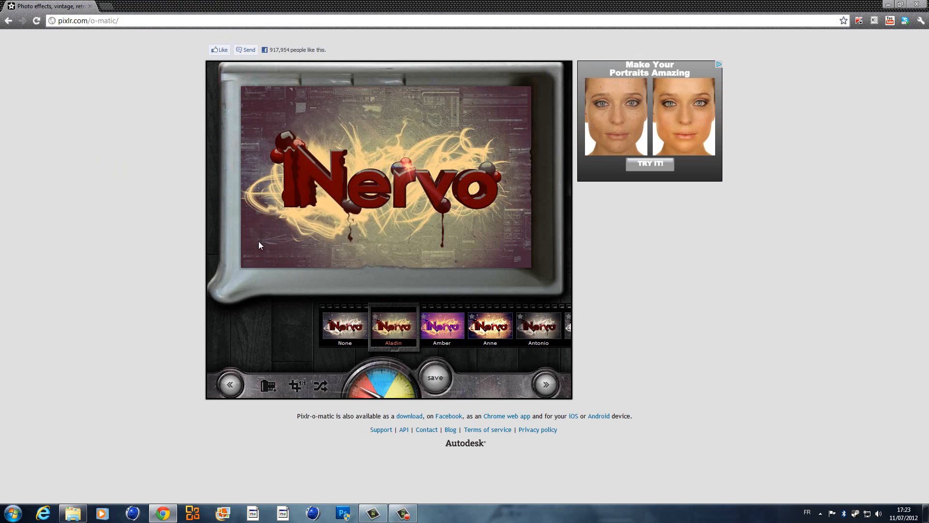
{"action": "left_click", "coordinate": [442, 323]}
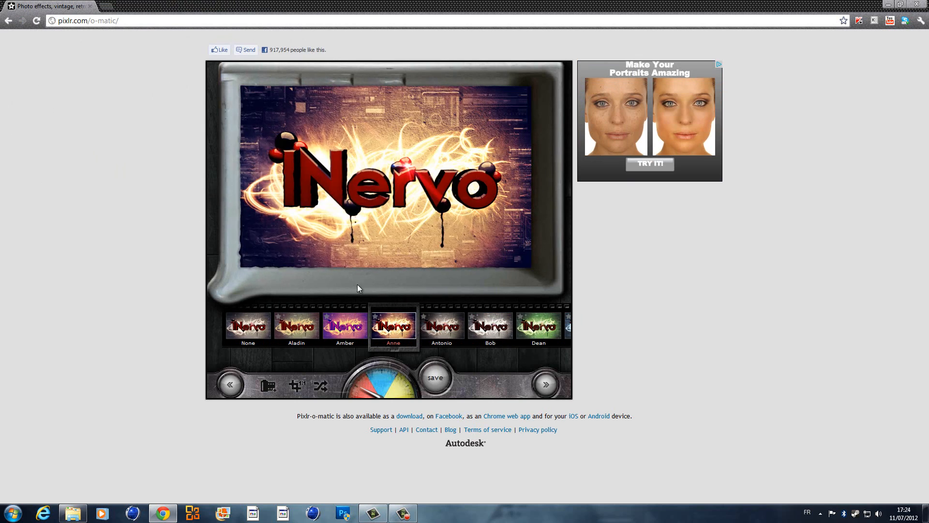
{"action": "left_click", "coordinate": [441, 324]}
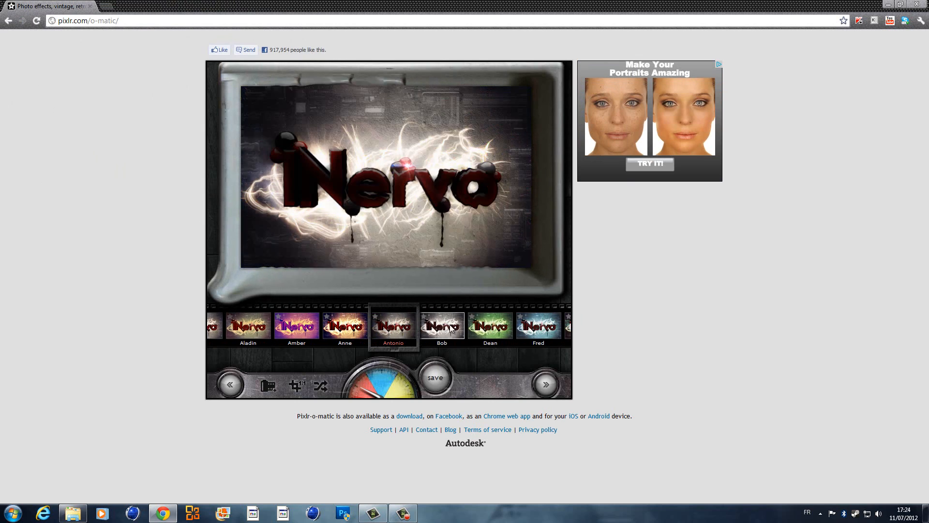
{"action": "left_click", "coordinate": [523, 321]}
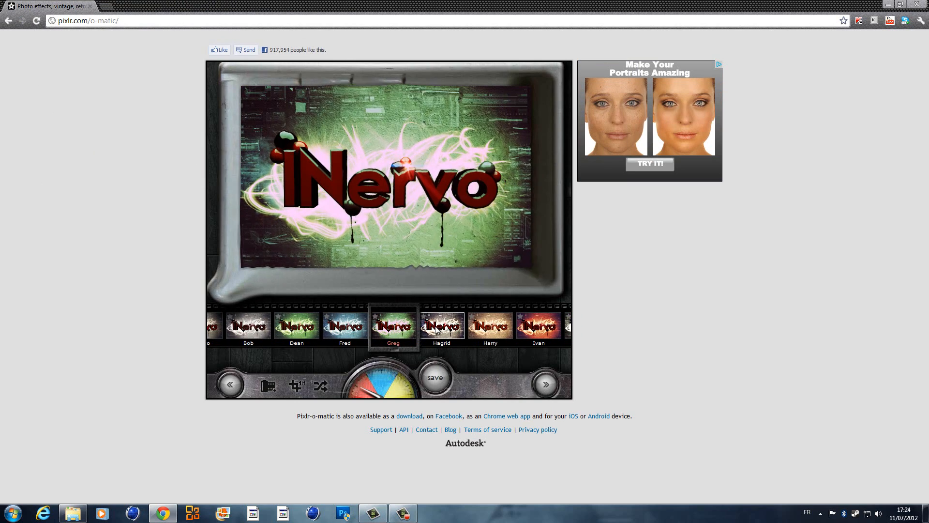
{"action": "left_click", "coordinate": [459, 327]}
{"action": "left_click", "coordinate": [493, 329]}
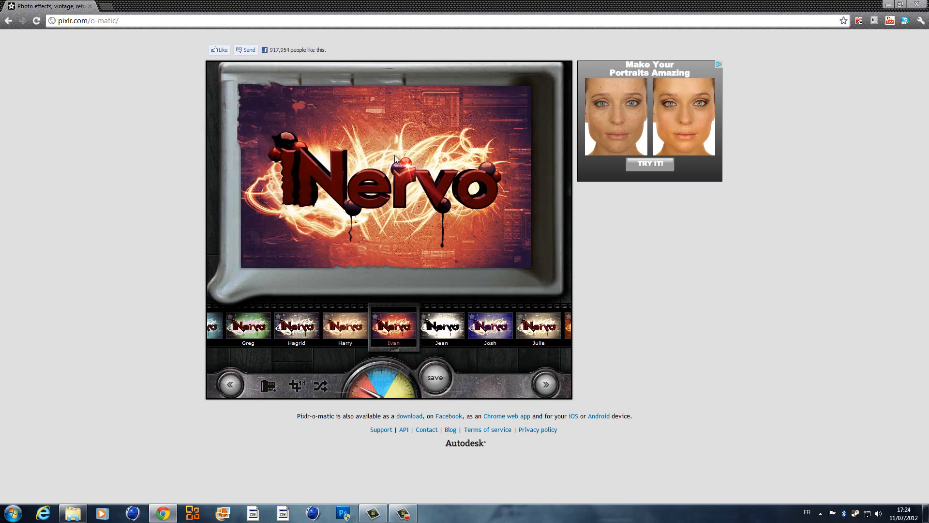
{"action": "left_click", "coordinate": [502, 327]}
{"action": "left_click", "coordinate": [503, 327]}
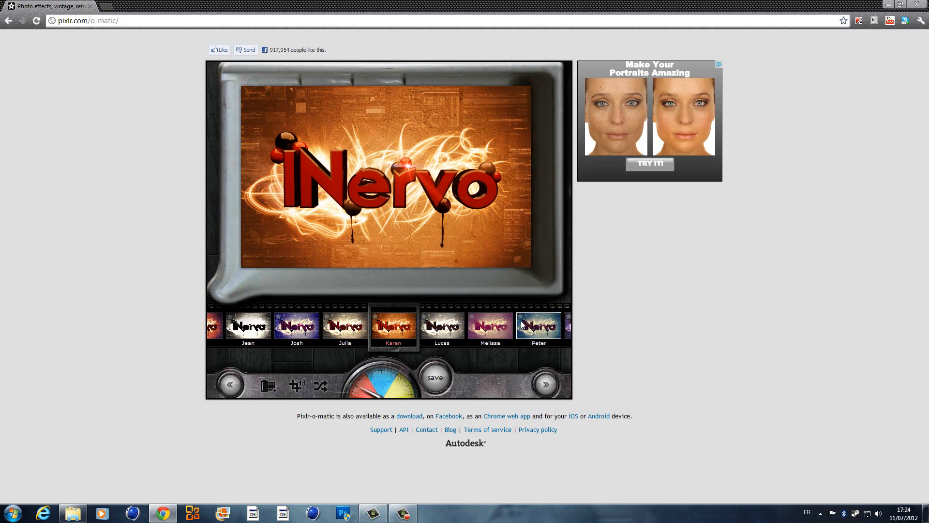
{"action": "left_click", "coordinate": [527, 327]}
{"action": "left_click", "coordinate": [496, 327]}
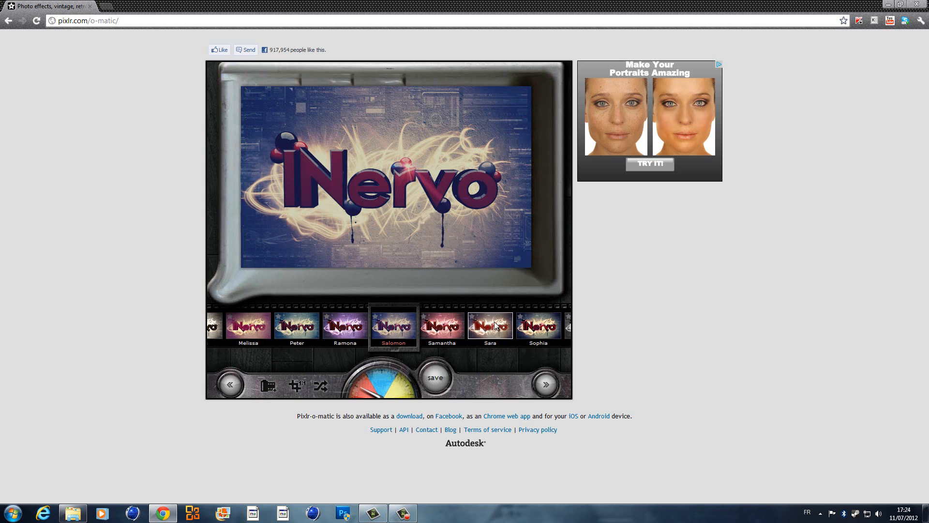
{"action": "left_click", "coordinate": [530, 325]}
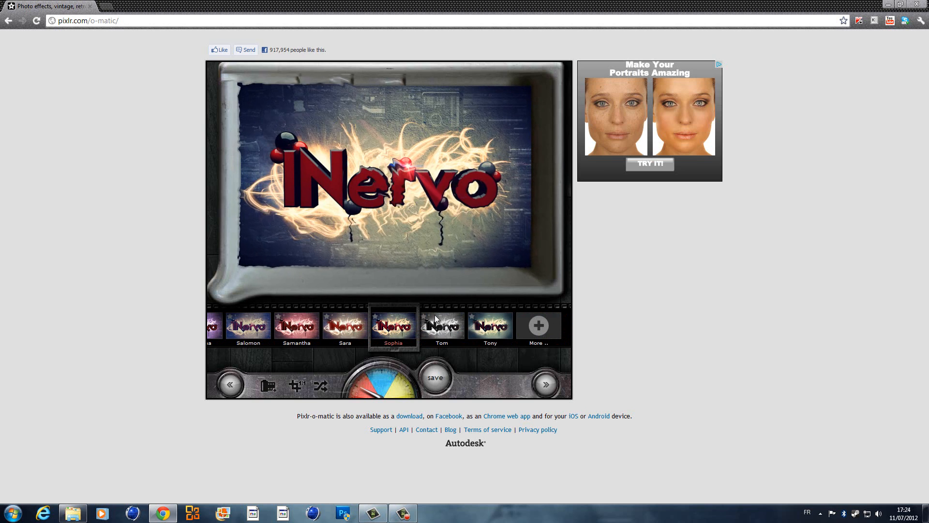
{"action": "left_click", "coordinate": [482, 327]}
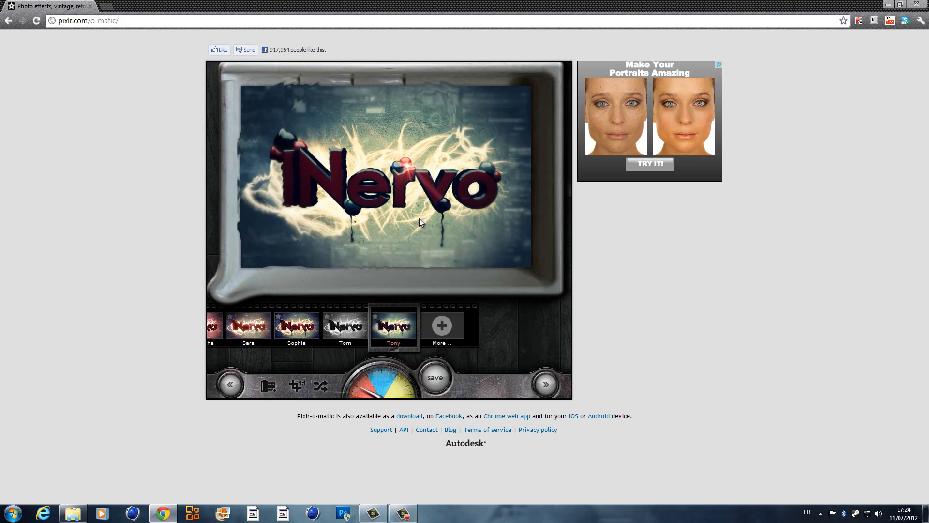
Apply the Anne colour effect to the INervo picture.
{"action": "left_click_drag", "start_coordinate": [242, 334], "coordinate": [596, 341]}
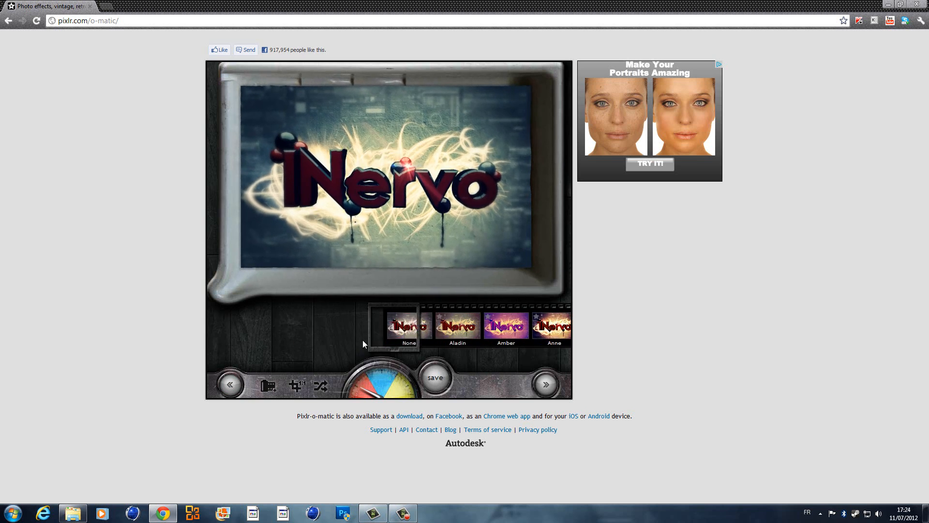
{"action": "left_click", "coordinate": [538, 327]}
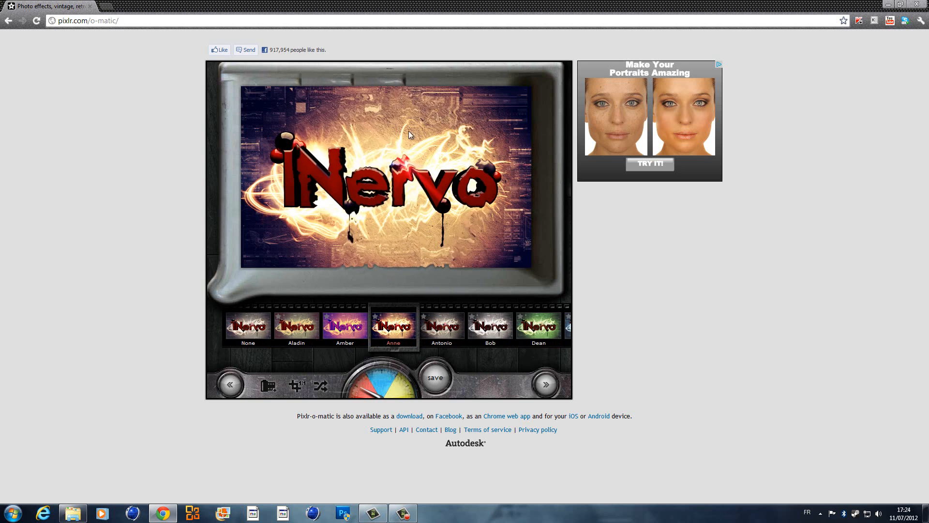
Try the Beep and Bubble light overlays on the picture, and return to the colour effects.
{"action": "left_click", "coordinate": [546, 384]}
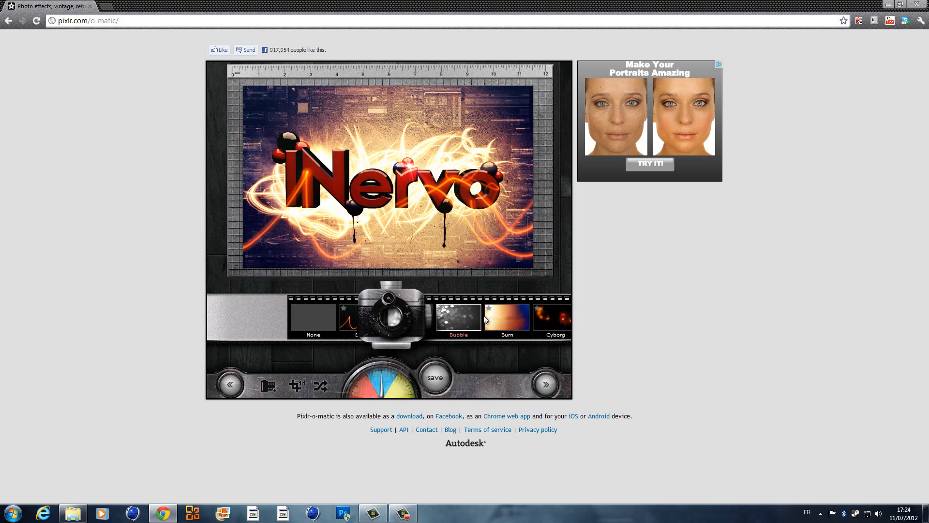
{"action": "left_click", "coordinate": [510, 317]}
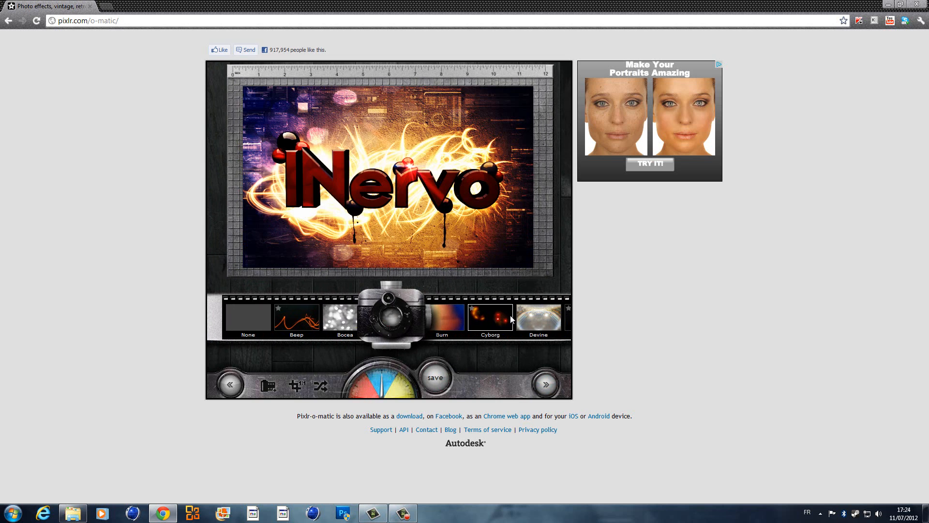
{"action": "left_click", "coordinate": [225, 387]}
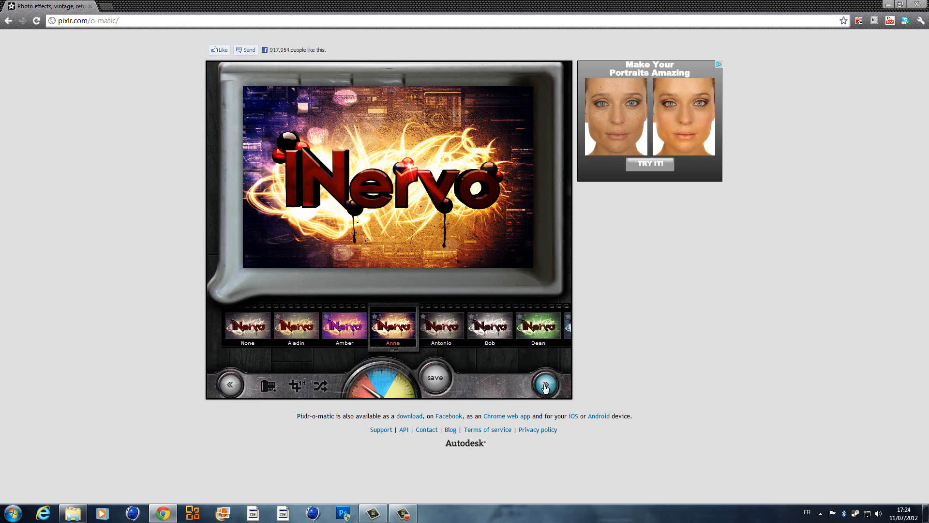
Apply the Vignette overlay to the picture, look at the border choices without adding one, and return to the colour effects.
{"action": "left_click", "coordinate": [545, 385]}
{"action": "left_click_drag", "start_coordinate": [542, 313], "coordinate": [72, 341]}
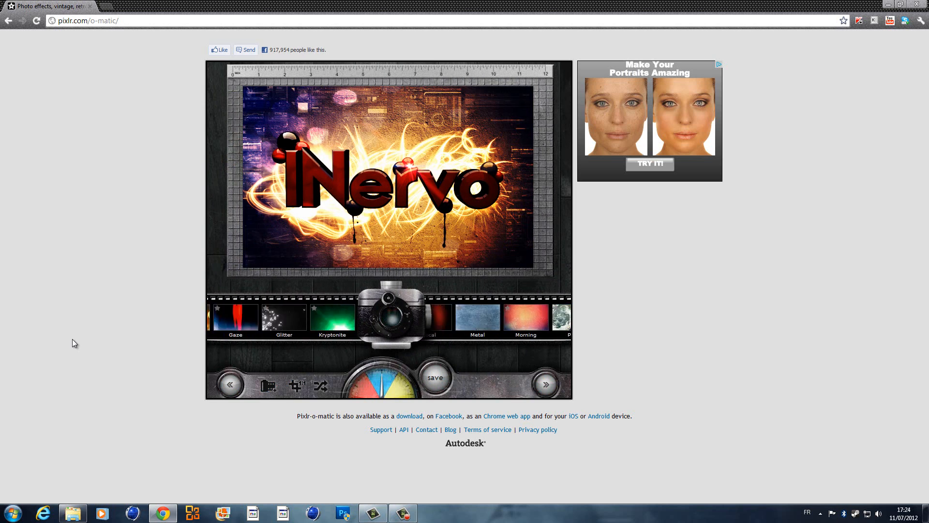
{"action": "left_click_drag", "start_coordinate": [475, 327], "coordinate": [238, 334]}
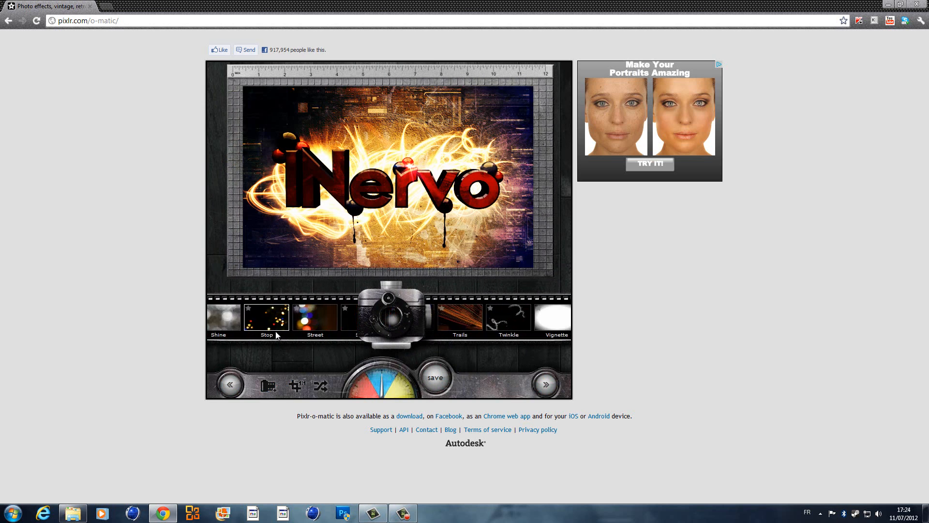
{"action": "left_click_drag", "start_coordinate": [502, 317], "coordinate": [364, 327]}
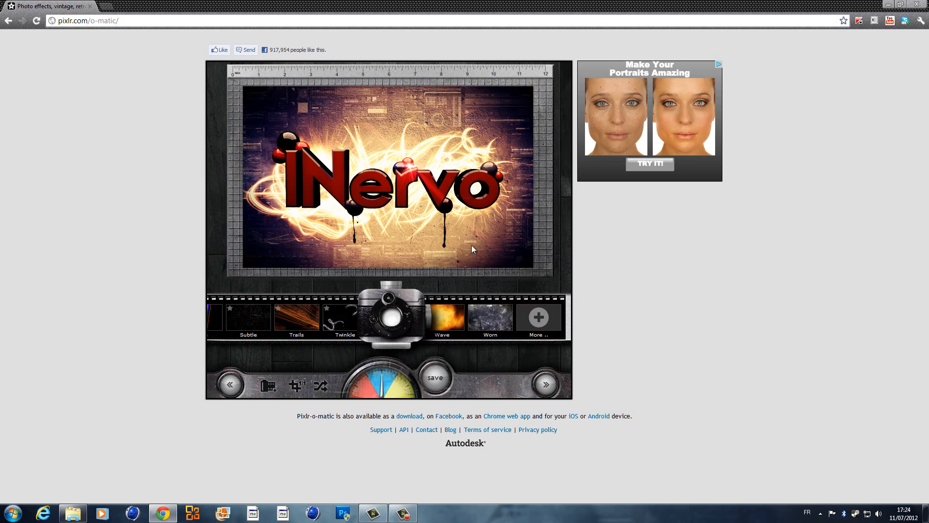
{"action": "left_click", "coordinate": [532, 376]}
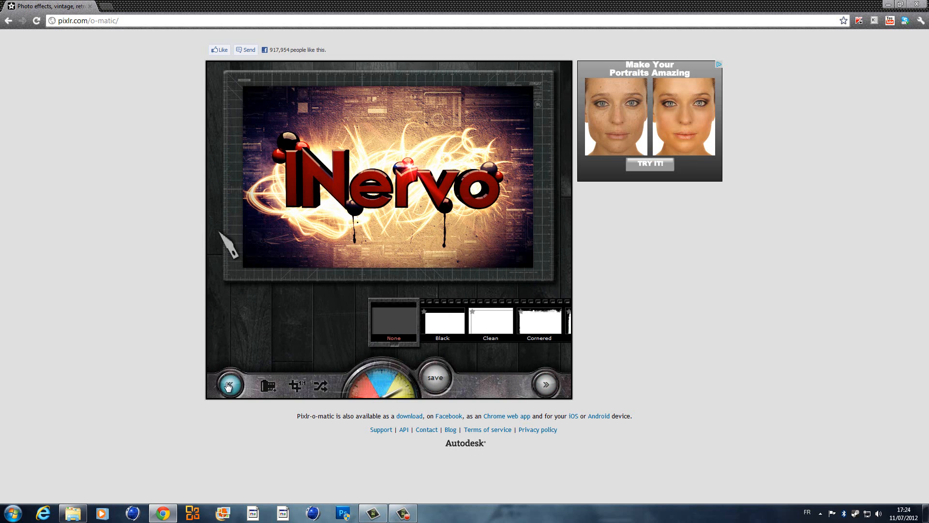
{"action": "left_click", "coordinate": [229, 385]}
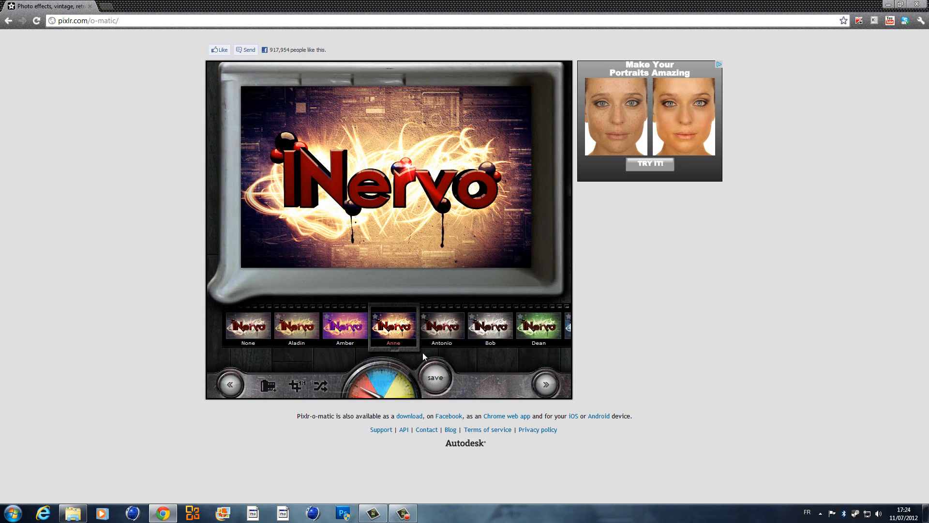
Save the restyled picture to the computer's Images library under the name Tuto Wallpaper.
{"action": "left_click", "coordinate": [436, 386]}
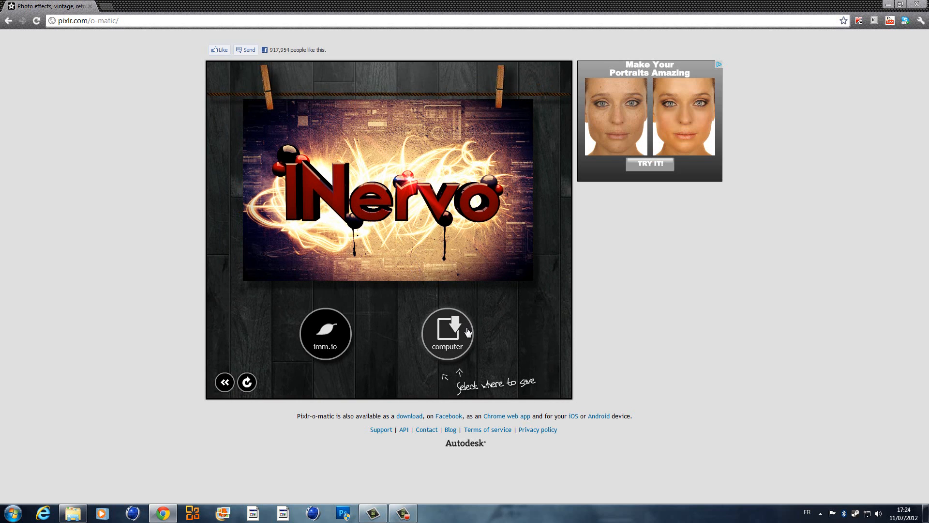
{"action": "left_click", "coordinate": [449, 334]}
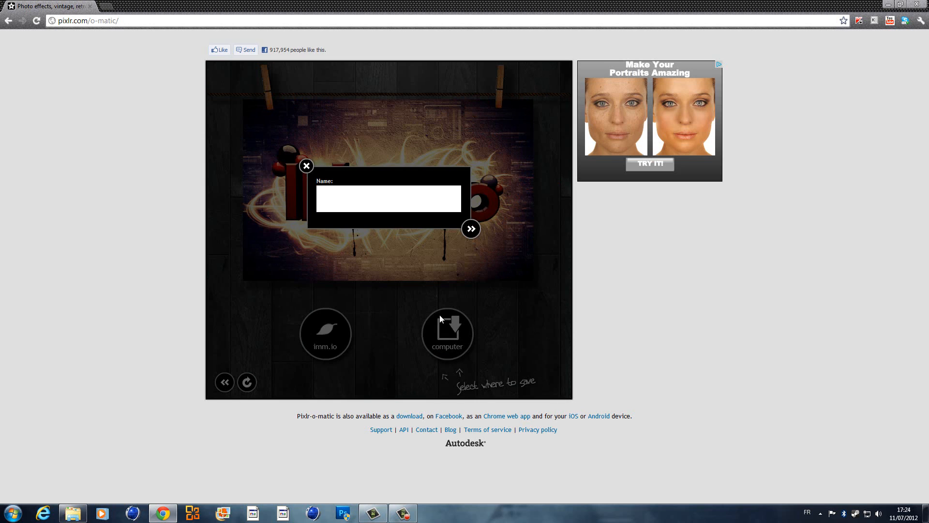
{"action": "type", "text": "T"}
{"action": "key", "text": "Caps_Lock"}
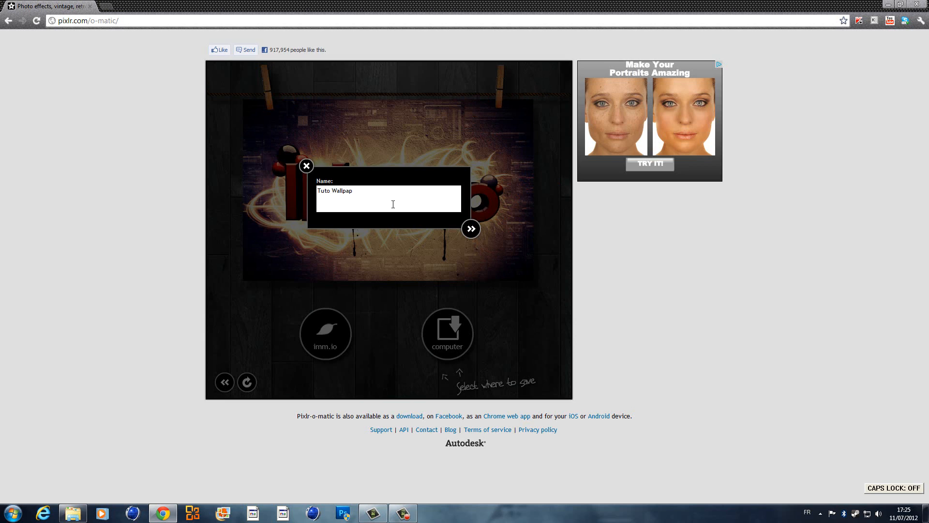
{"action": "type", "text": "uto Wallpapere"}
{"action": "key", "text": "BackSpace"}
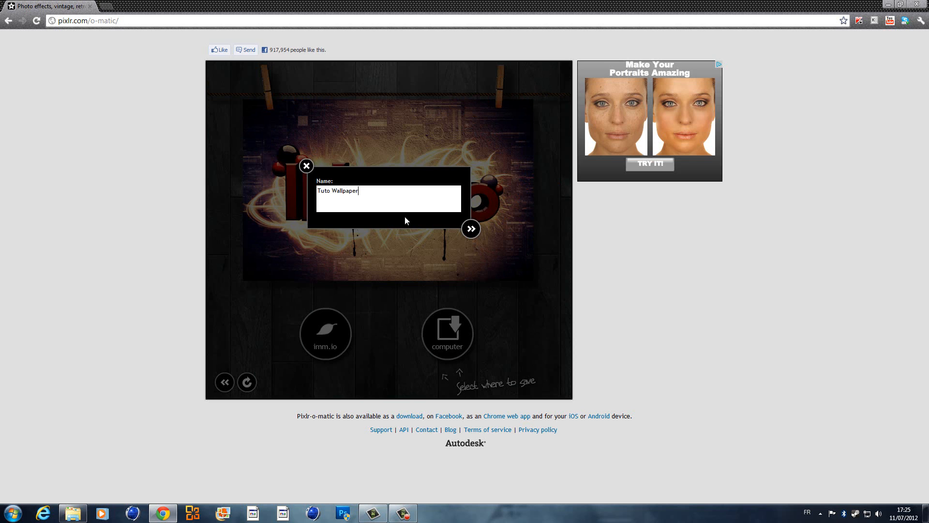
{"action": "left_click", "coordinate": [472, 231]}
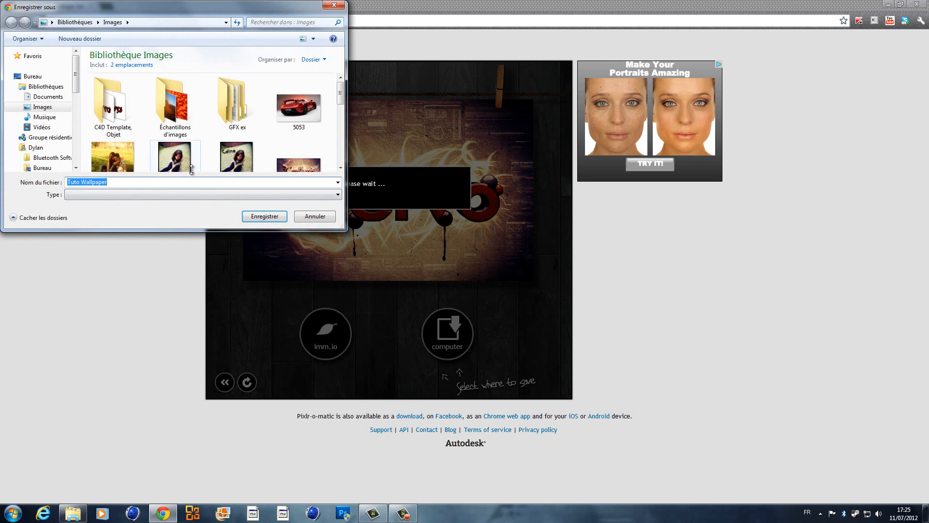
{"action": "left_click", "coordinate": [260, 217]}
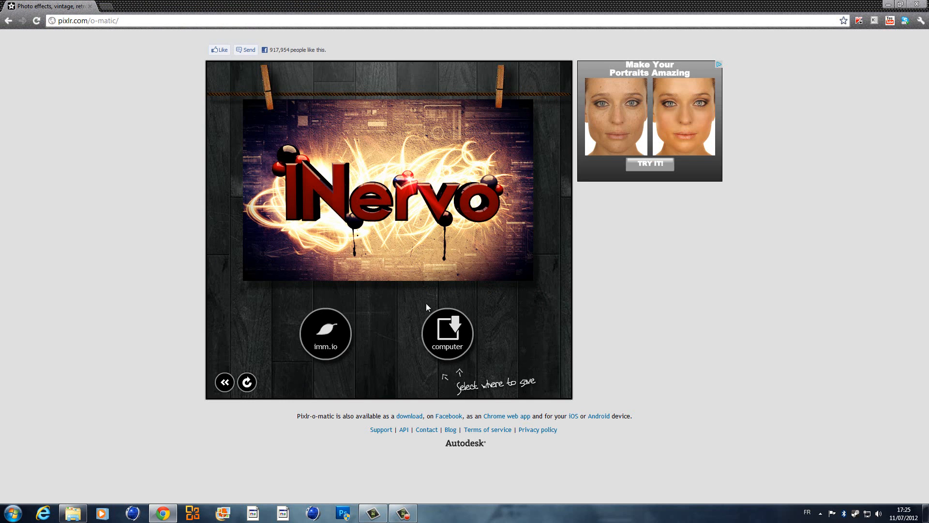
Minimise the browser, set the restyled INervo picture as the desktop background through the Windows Control Panel, and close the settings window.
{"action": "left_click", "coordinate": [886, 4]}
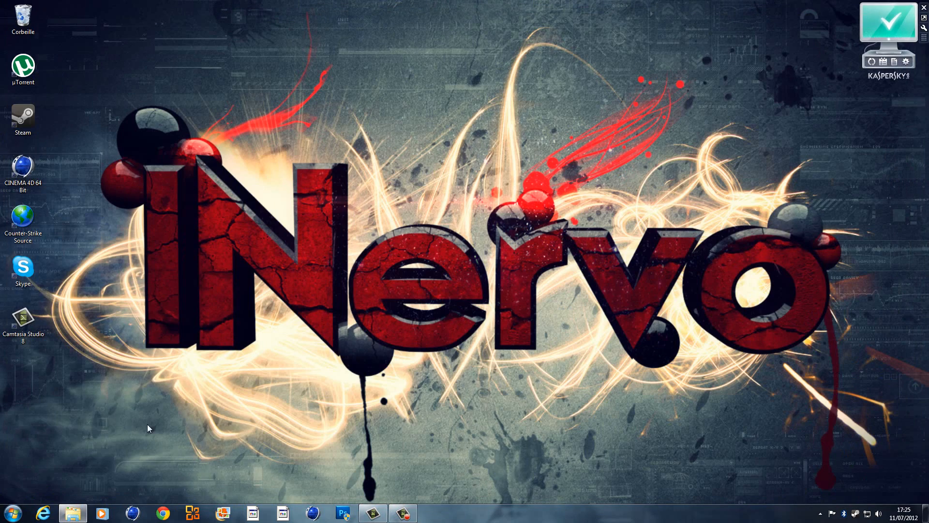
{"action": "left_click", "coordinate": [13, 513]}
{"action": "left_click", "coordinate": [194, 415]}
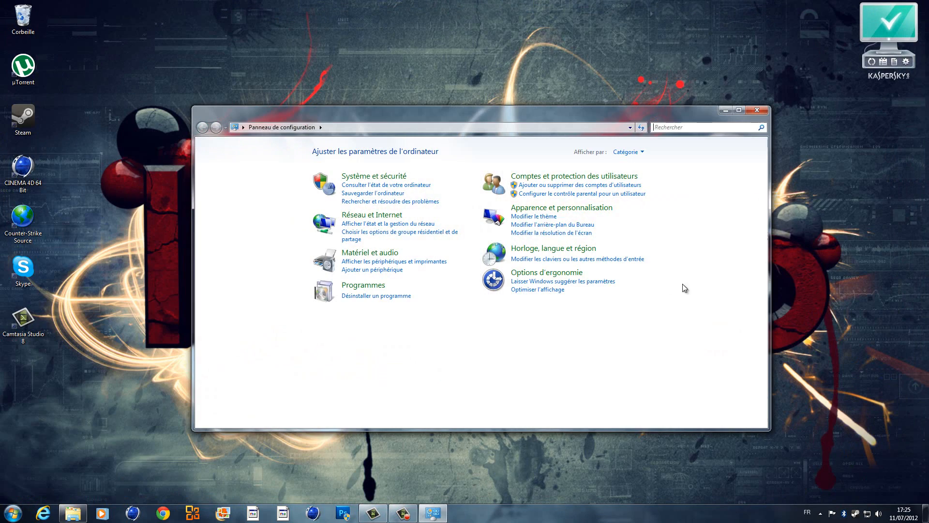
{"action": "left_click", "coordinate": [595, 221]}
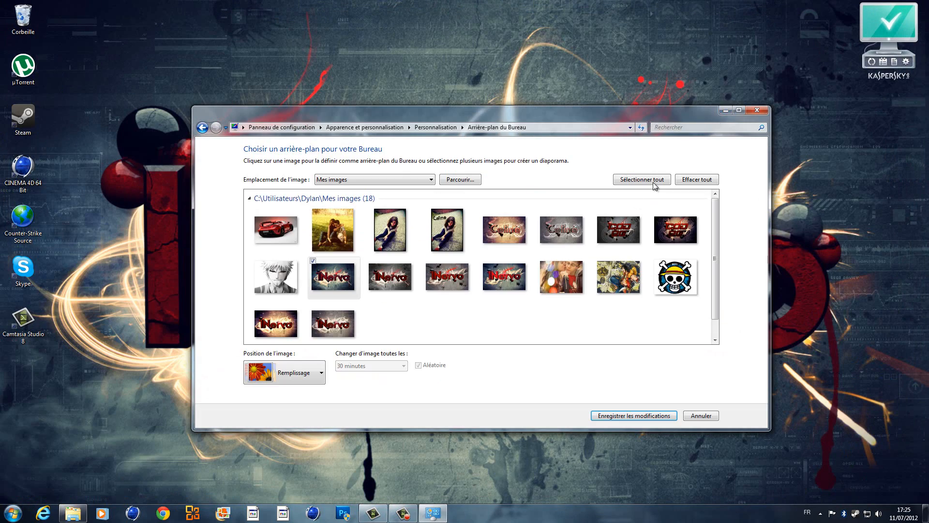
{"action": "left_click", "coordinate": [281, 323]}
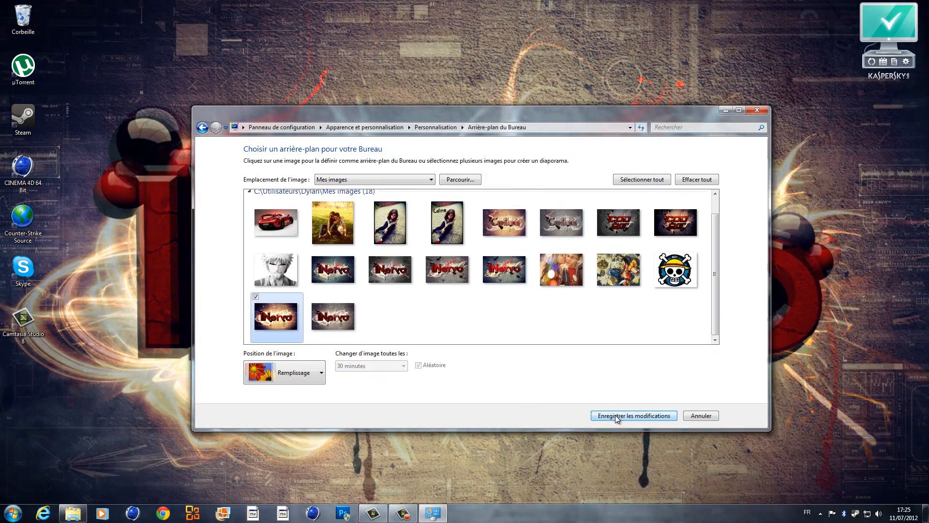
{"action": "left_click", "coordinate": [612, 414]}
{"action": "left_click_drag", "start_coordinate": [545, 123], "coordinate": [644, 506]}
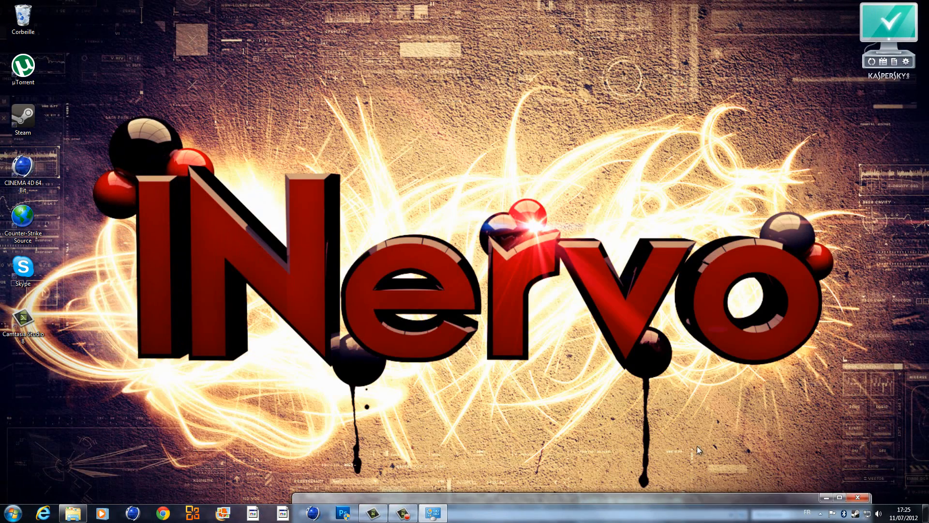
{"action": "left_click", "coordinate": [857, 498]}
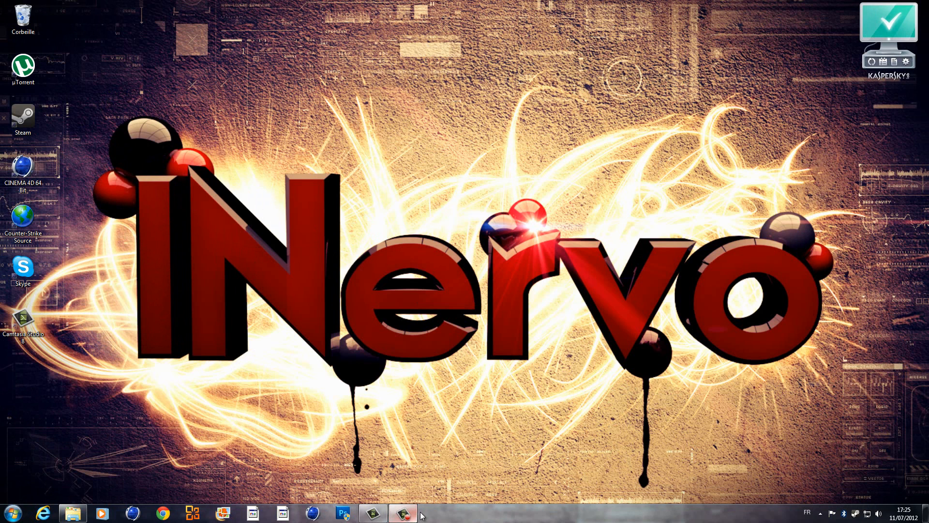
{"action": "left_click", "coordinate": [403, 513]}
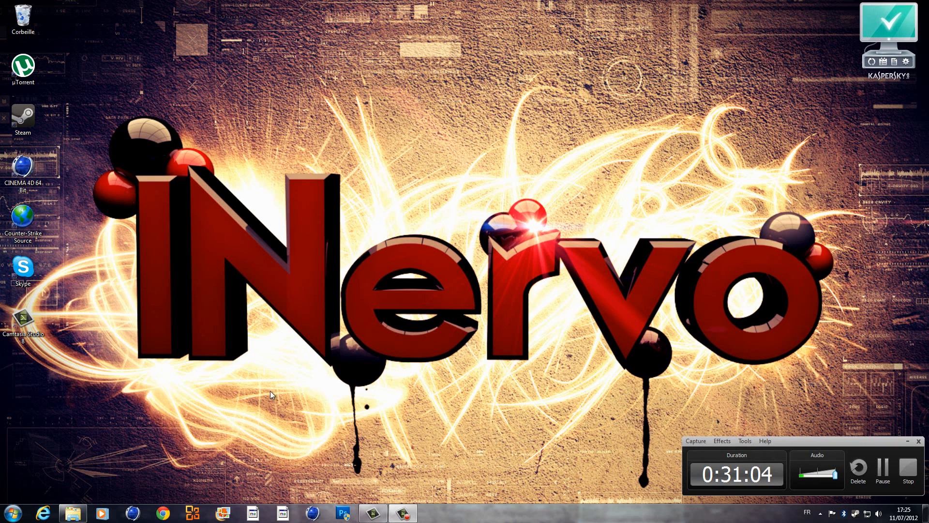
{"action": "left_click_drag", "start_coordinate": [69, 467], "coordinate": [846, 86]}
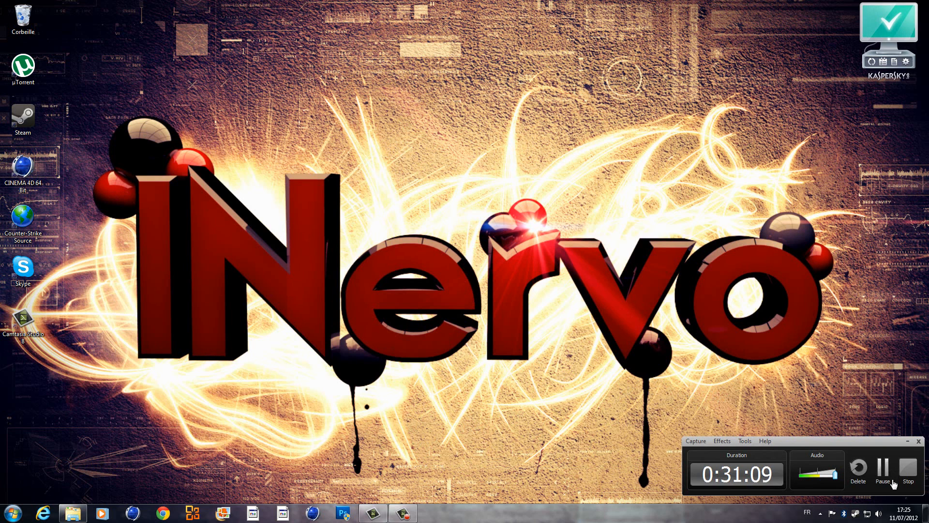